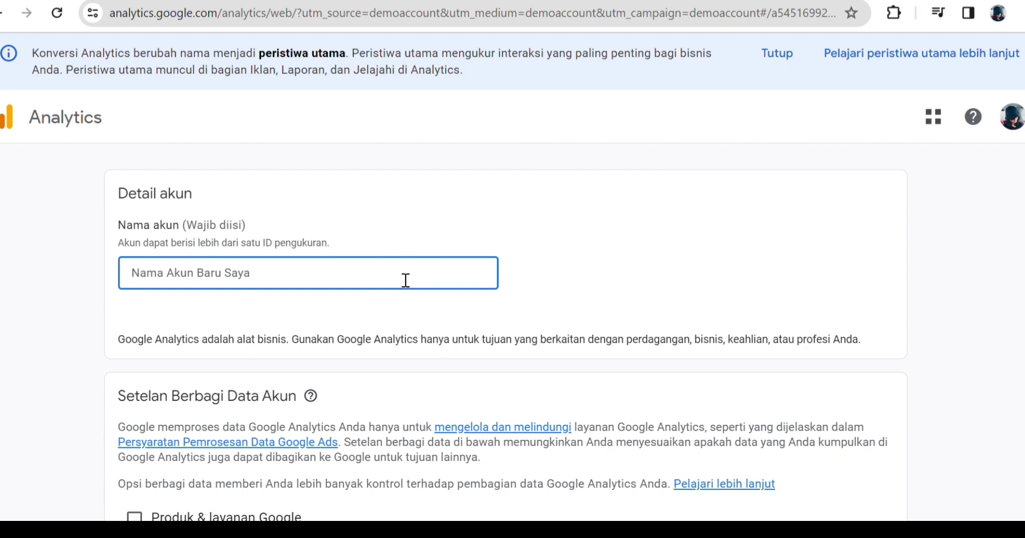
- Name the new Analytics account "Loves Data"
text(Loves )
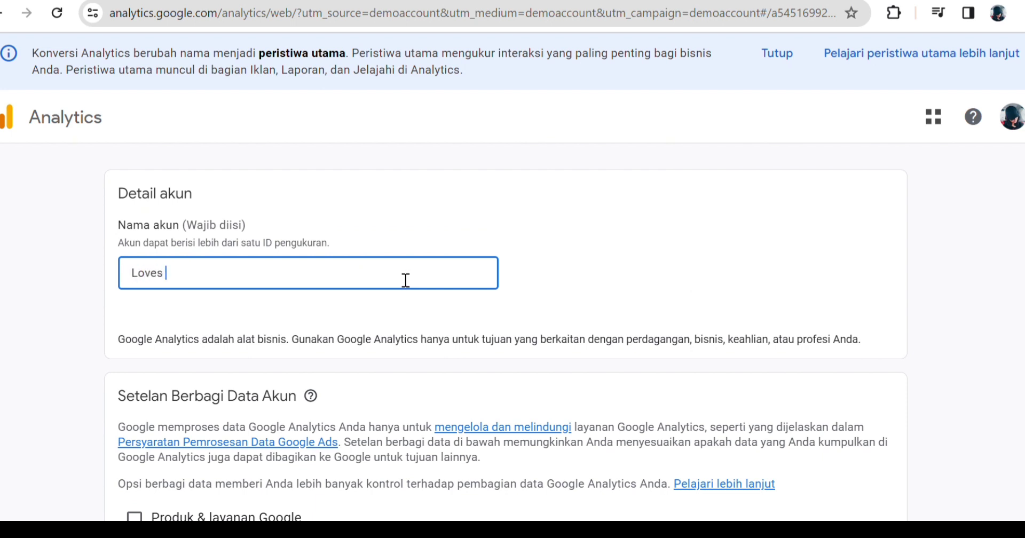
text(Data)
click(746, 277)
- Disable data sharing for Rekomendasi untuk bisnis Anda, Pemberian data untuk pemodelan & insight bisnis and Dukungan teknis, and continue to property creation
scroll(745, 278, down, 5)
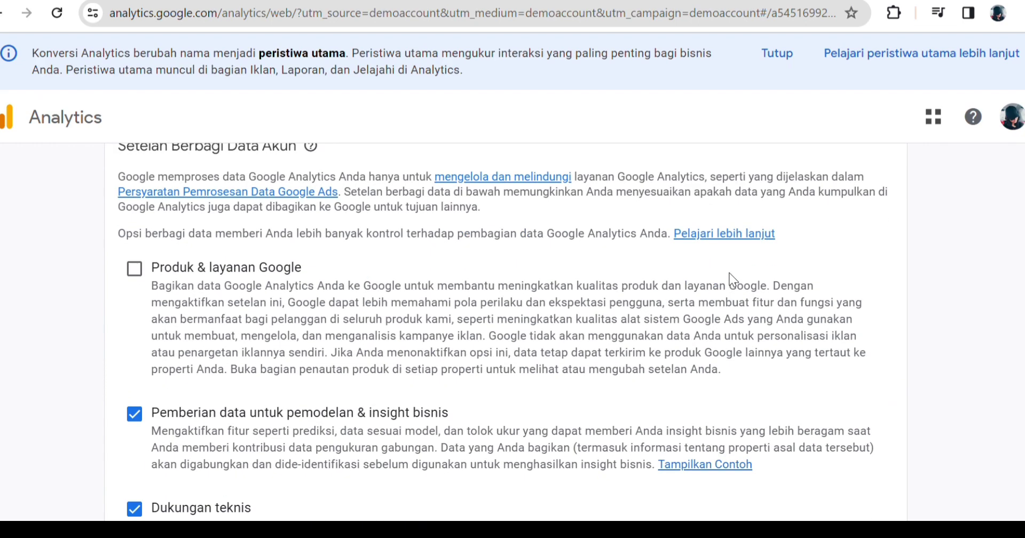
scroll(726, 273, down, 6)
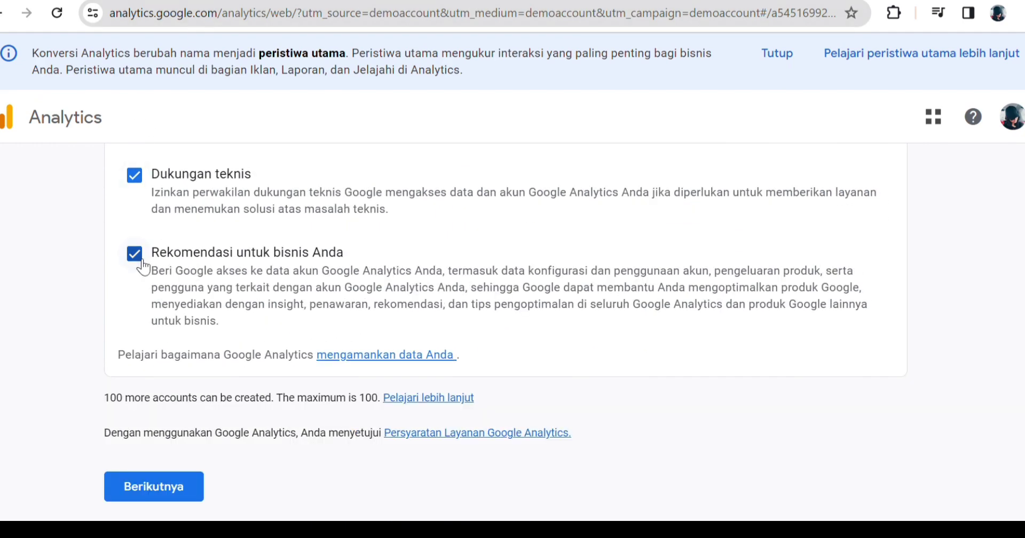
click(138, 256)
scroll(164, 256, up, 3)
click(134, 247)
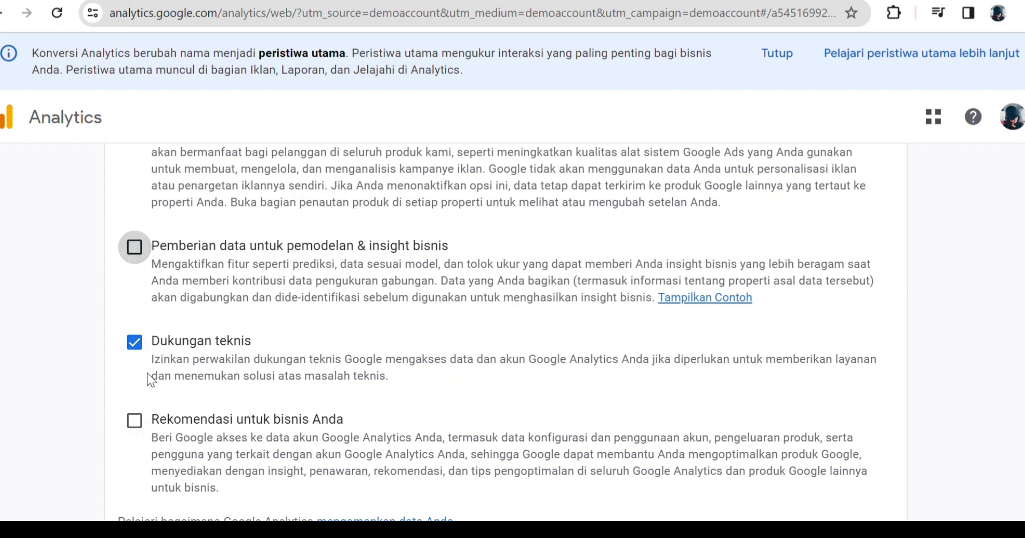
click(231, 344)
scroll(340, 331, up, 3)
scroll(157, 328, down, 6)
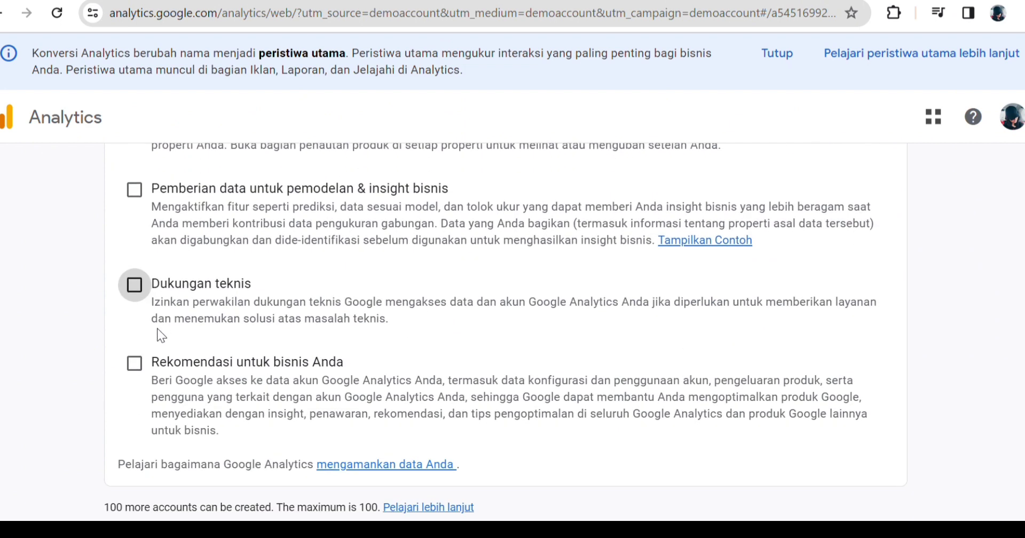
click(188, 493)
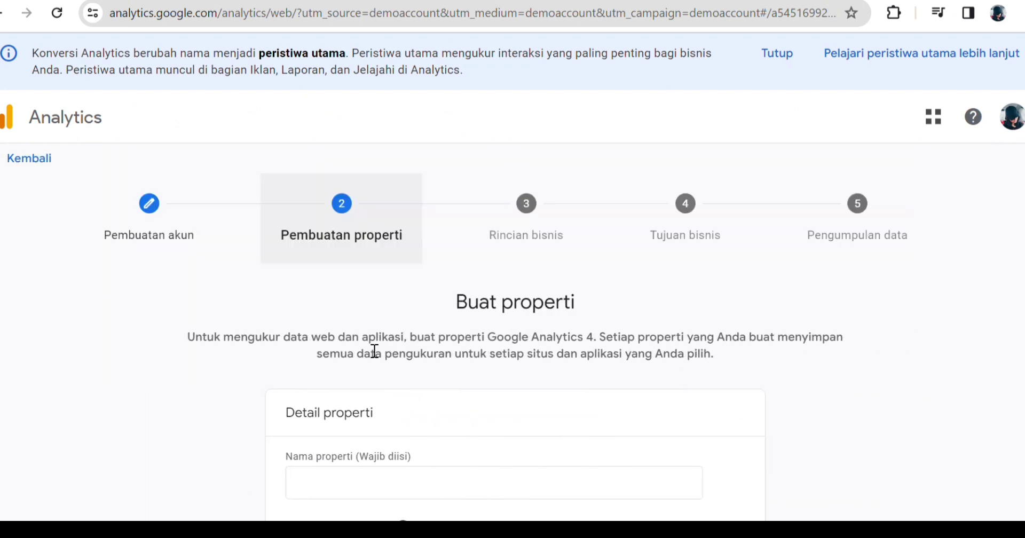
- Name the new property "Loves Data" in the property details
scroll(339, 330, down, 2)
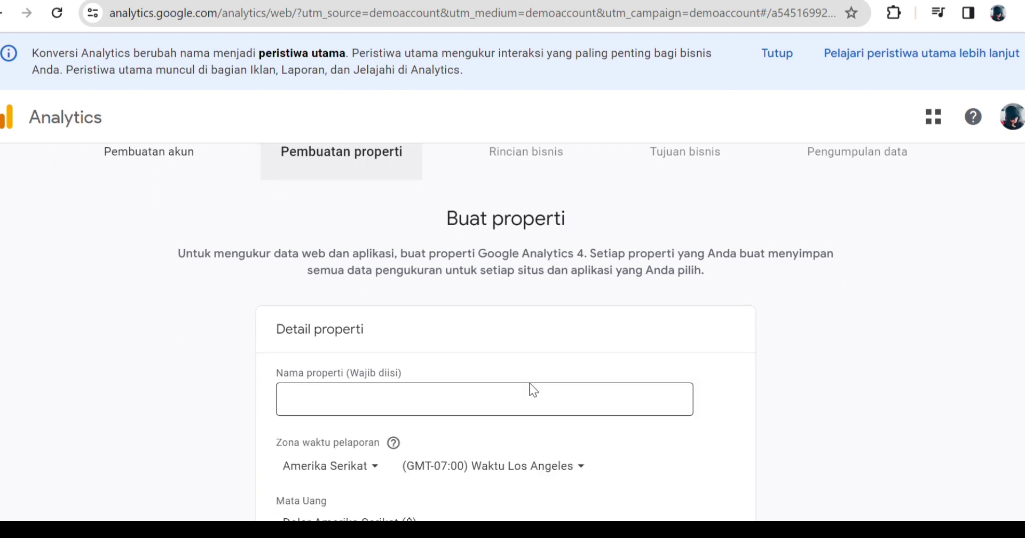
scroll(521, 398, down, 2)
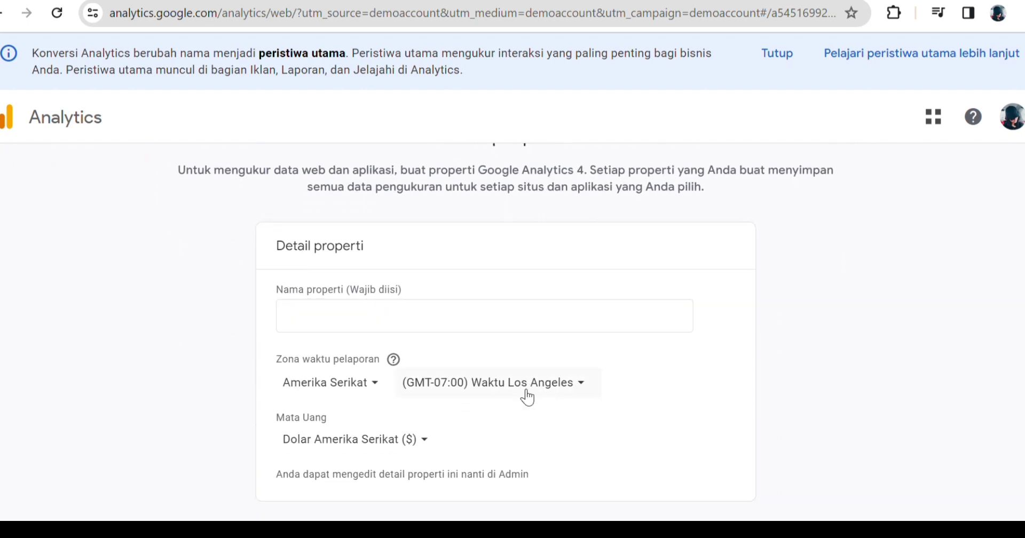
click(517, 322)
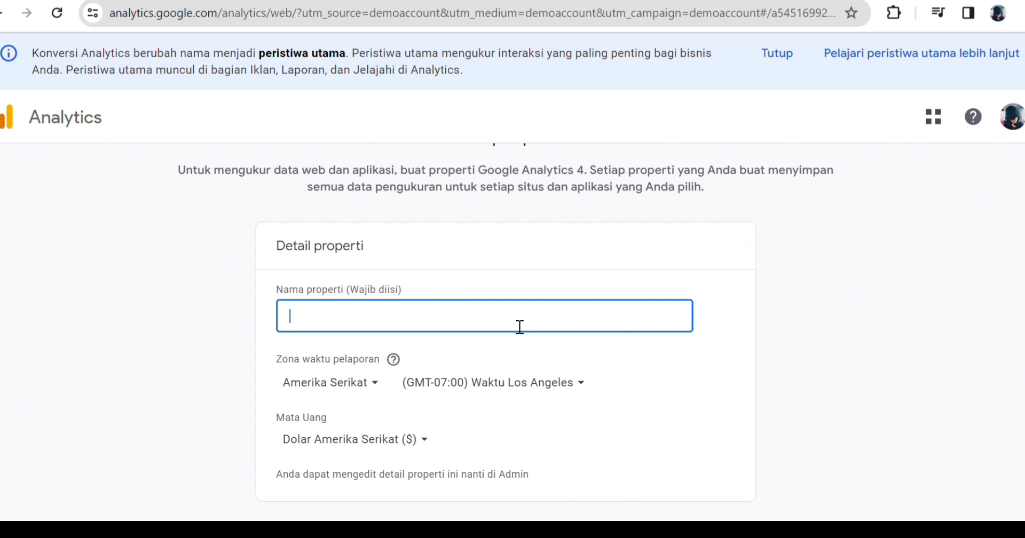
text(Loves Data)
- Set the property's reporting time zone to Indonesia, (GMT+07:00) Waktu Jakarta
click(334, 374)
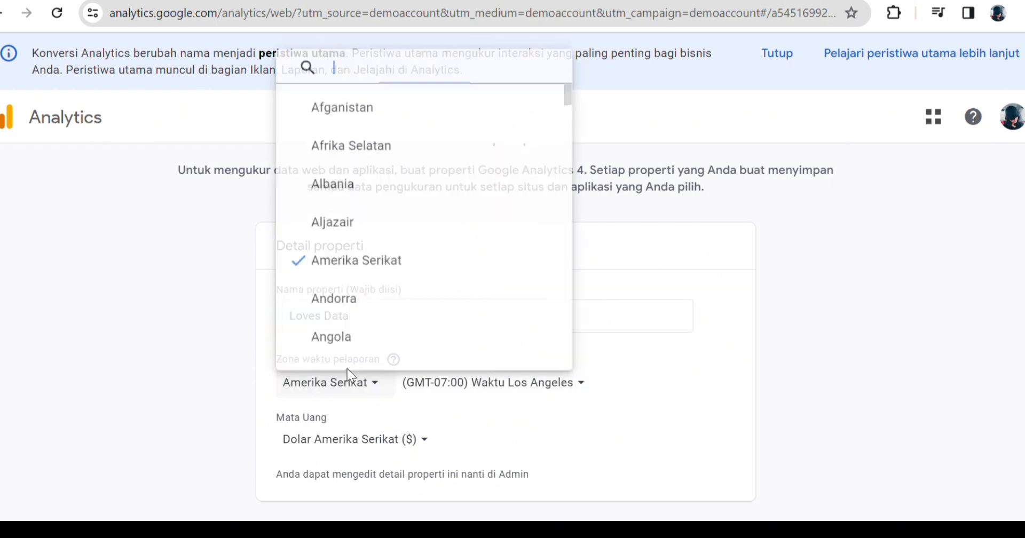
text(ind)
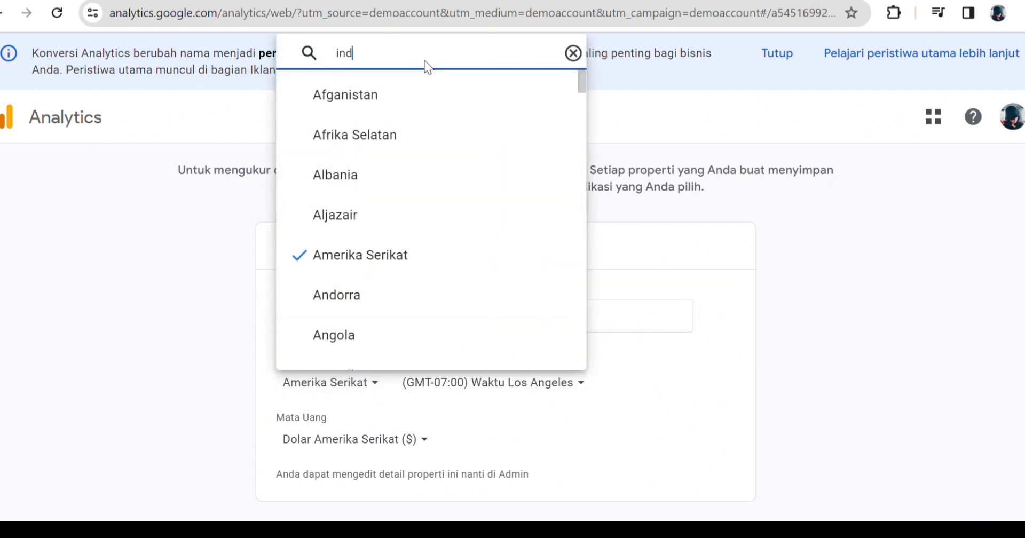
text(one)
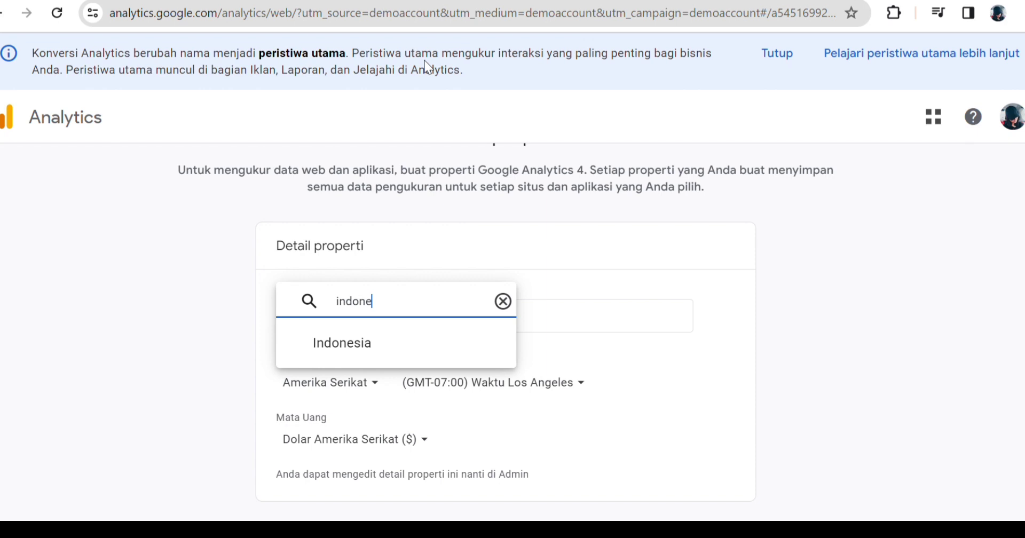
click(425, 343)
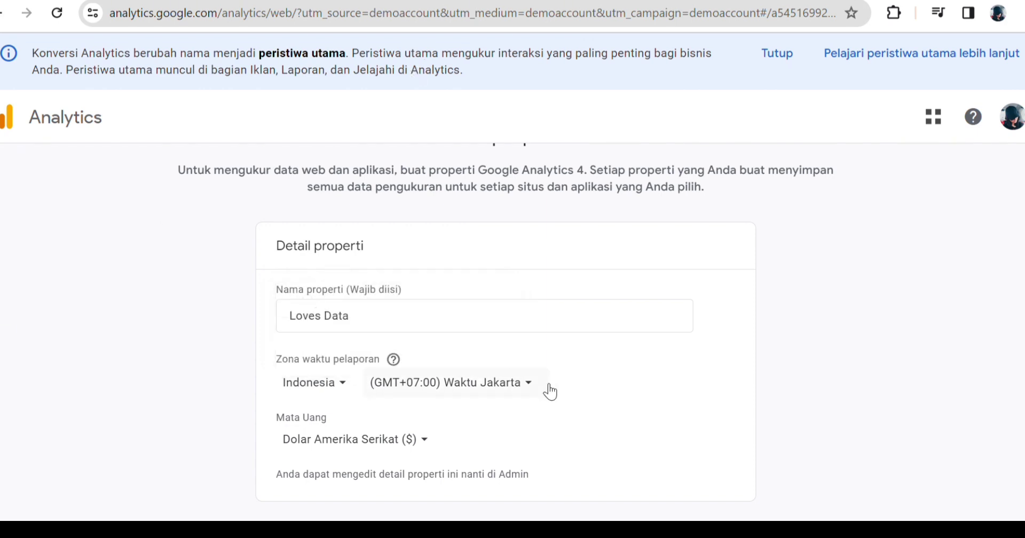
scroll(618, 378, down, 1)
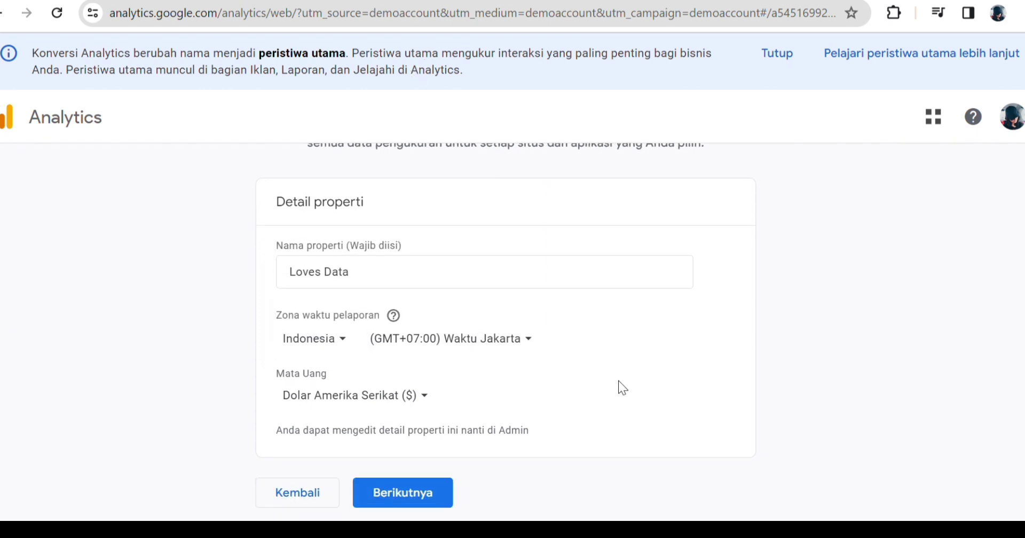
click(492, 350)
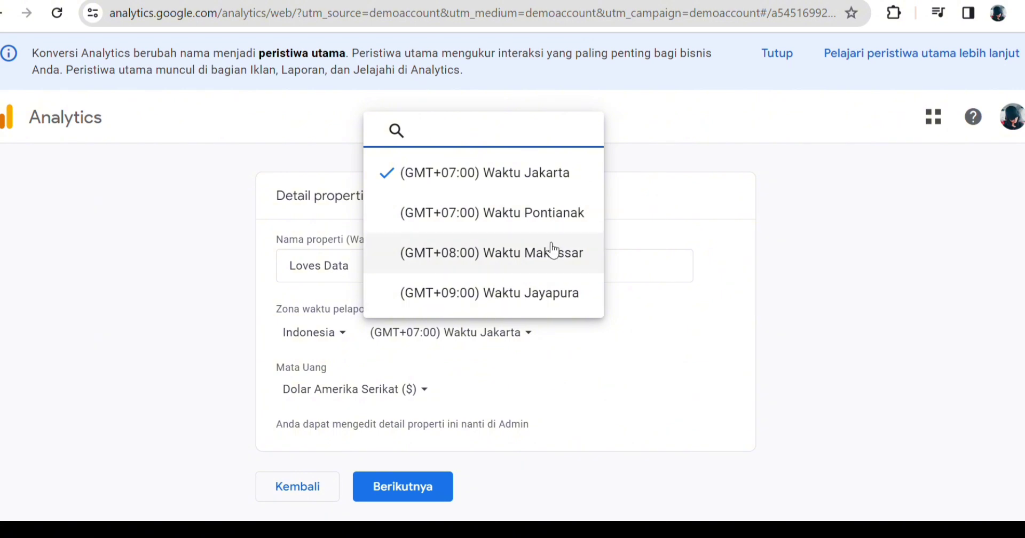
click(566, 178)
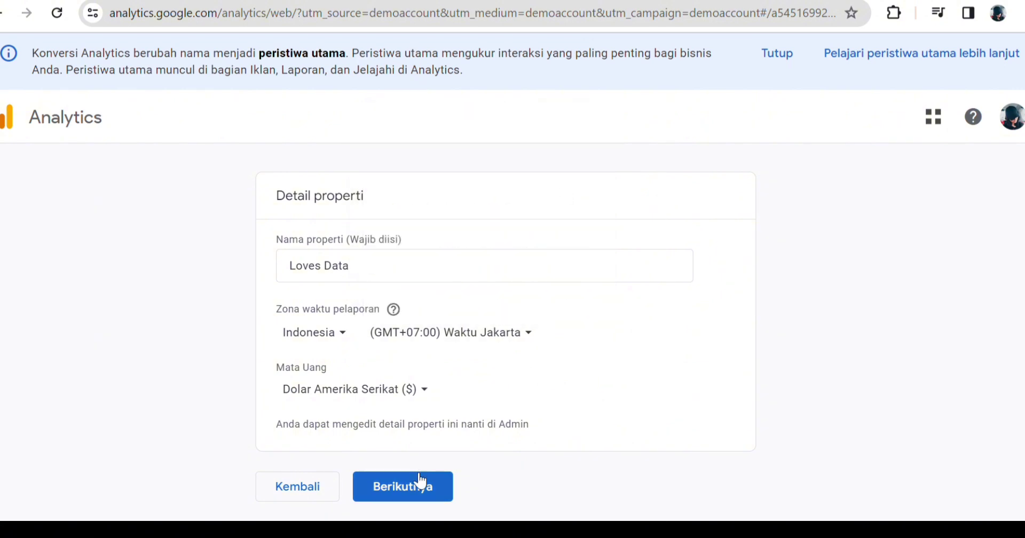
- Set the property's currency to Rupiah Indonesia (Rp) and continue to the business details
click(395, 381)
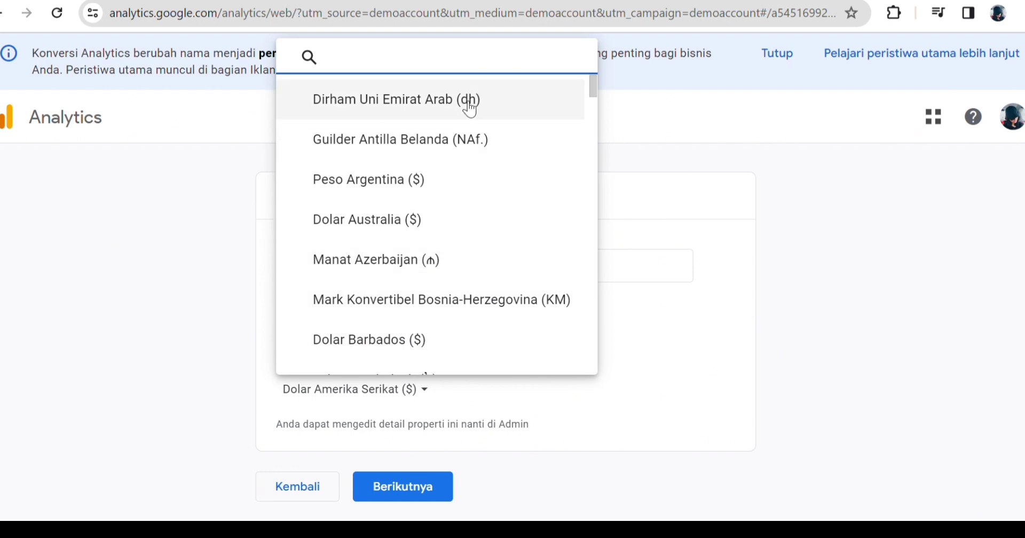
text(indo)
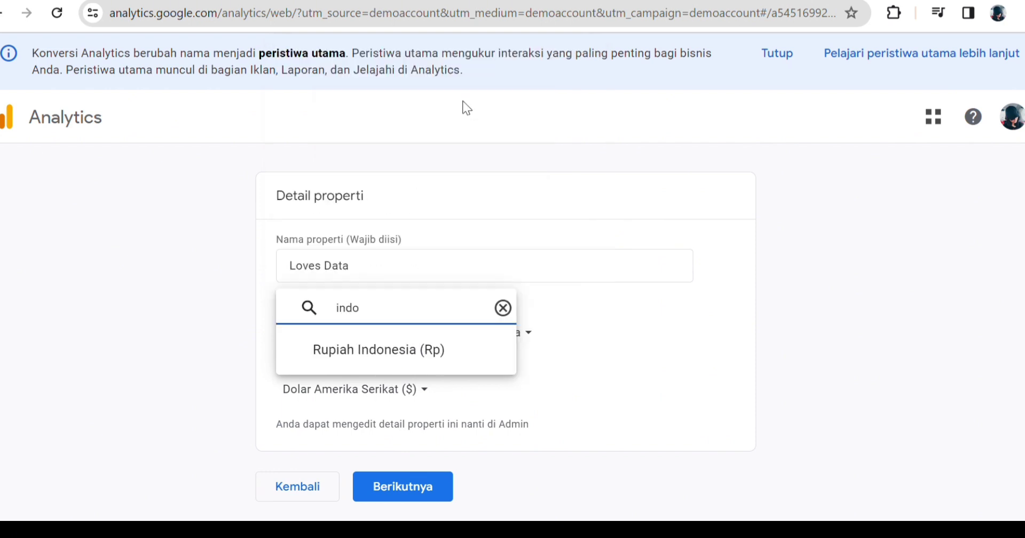
click(424, 362)
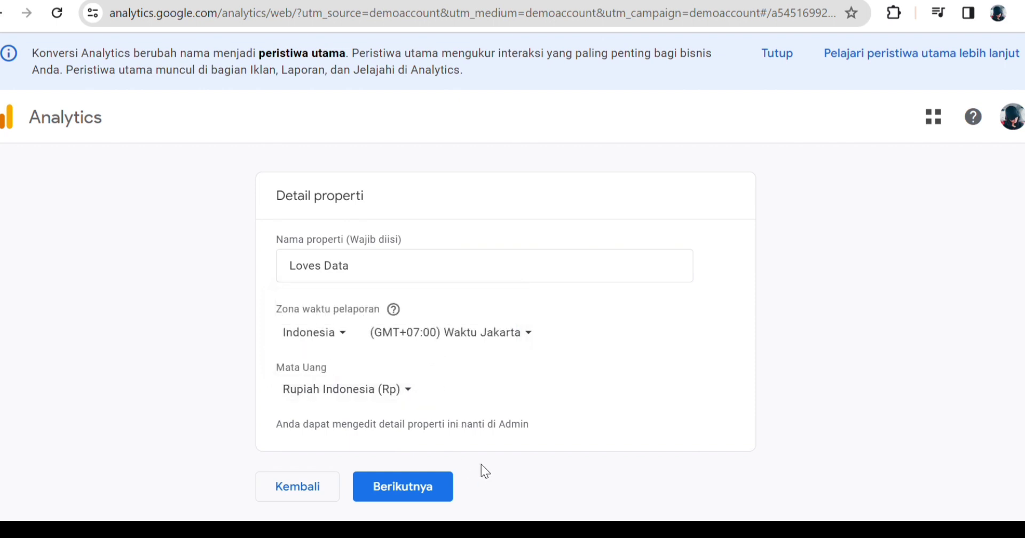
click(407, 482)
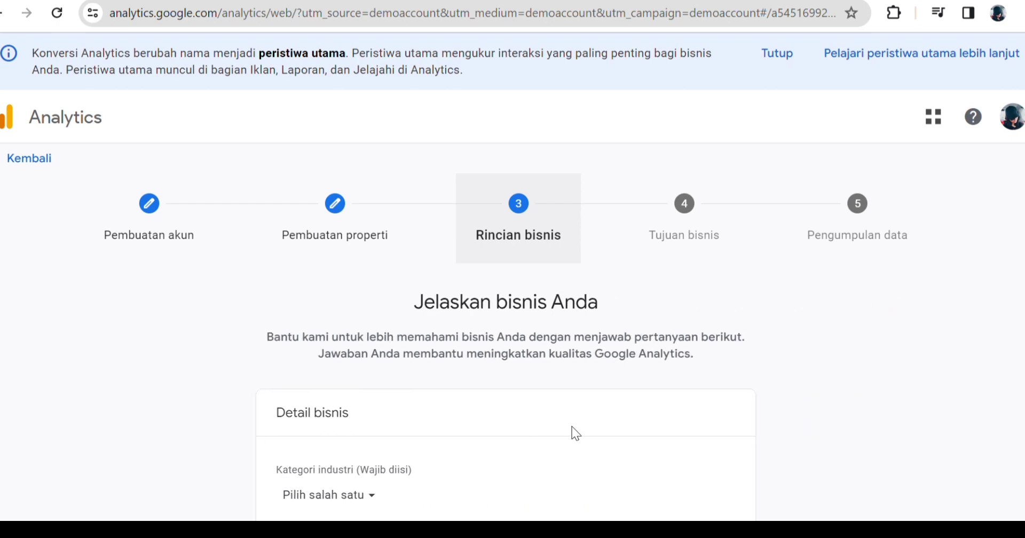
- Go back to review the property details and return to the business details
scroll(572, 427, down, 5)
scroll(571, 427, up, 5)
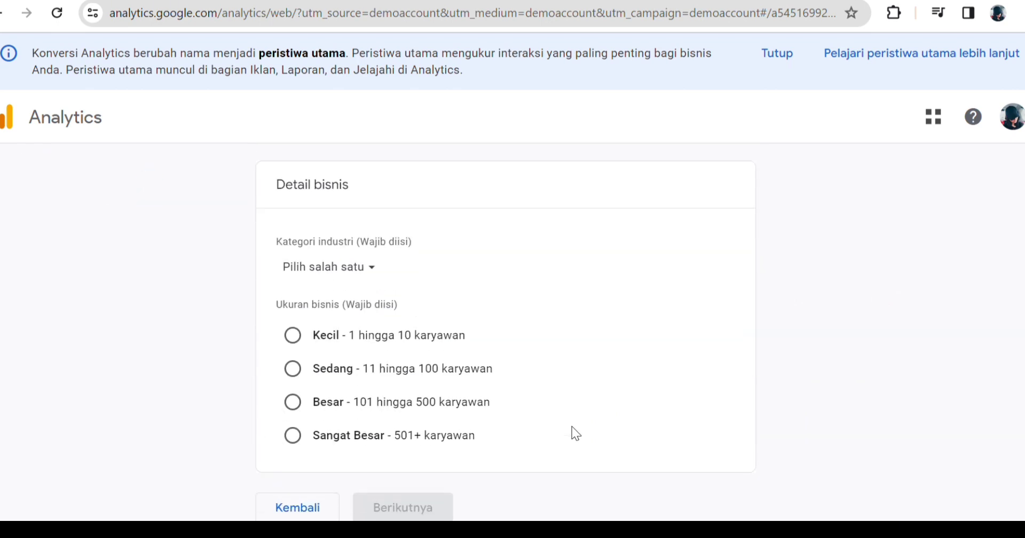
scroll(572, 428, down, 5)
click(296, 485)
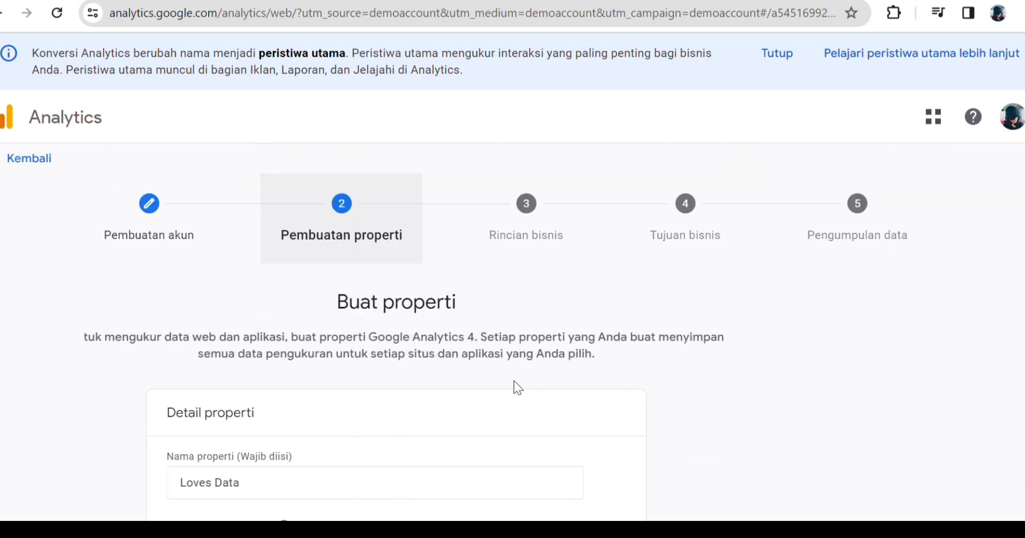
scroll(496, 376, down, 4)
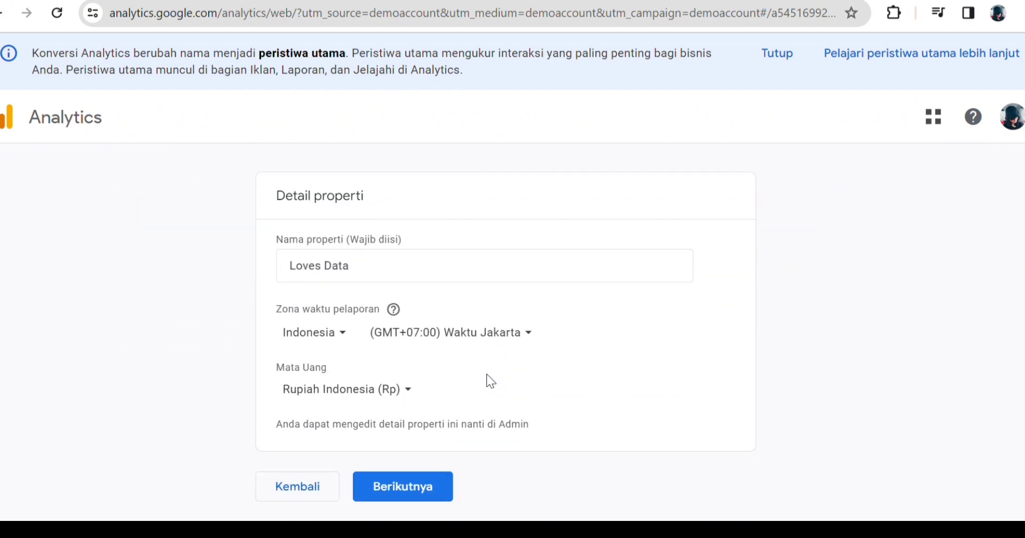
click(377, 487)
- Set the industry category to Bisnis & Industri and the business size to Kecil (1 hingga 10 karyawan), and continue to the business objectives
scroll(510, 410, down, 5)
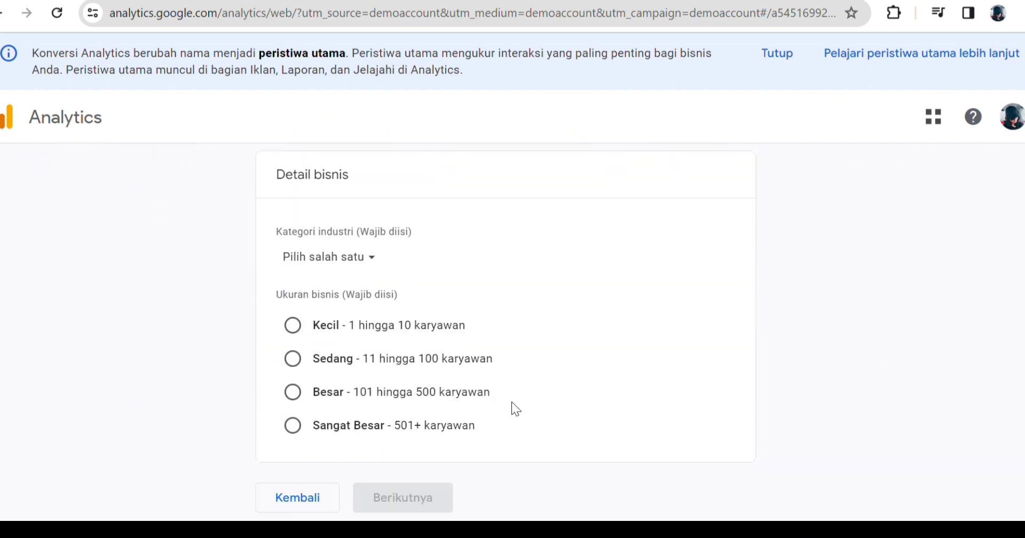
scroll(540, 404, down, 1)
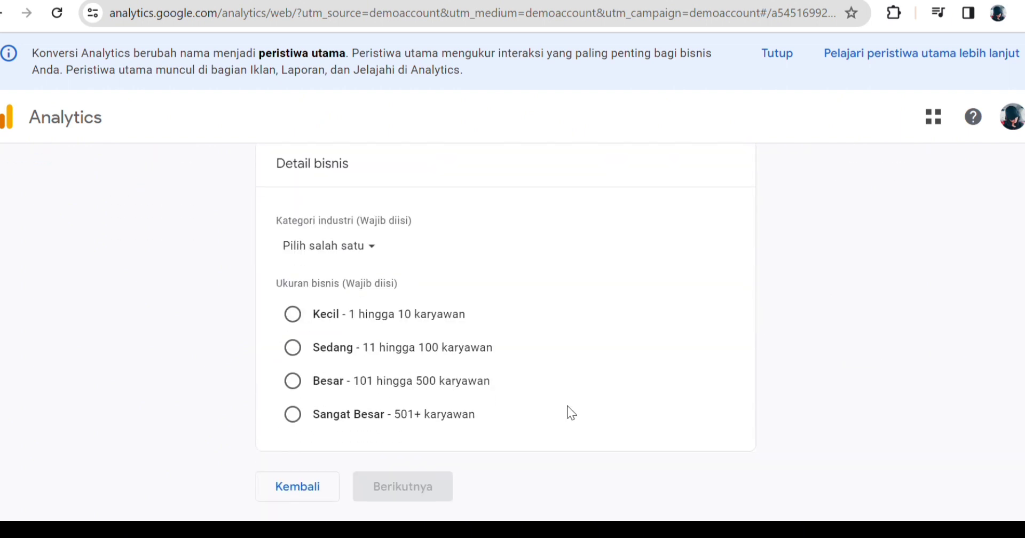
click(339, 246)
scroll(399, 344, down, 6)
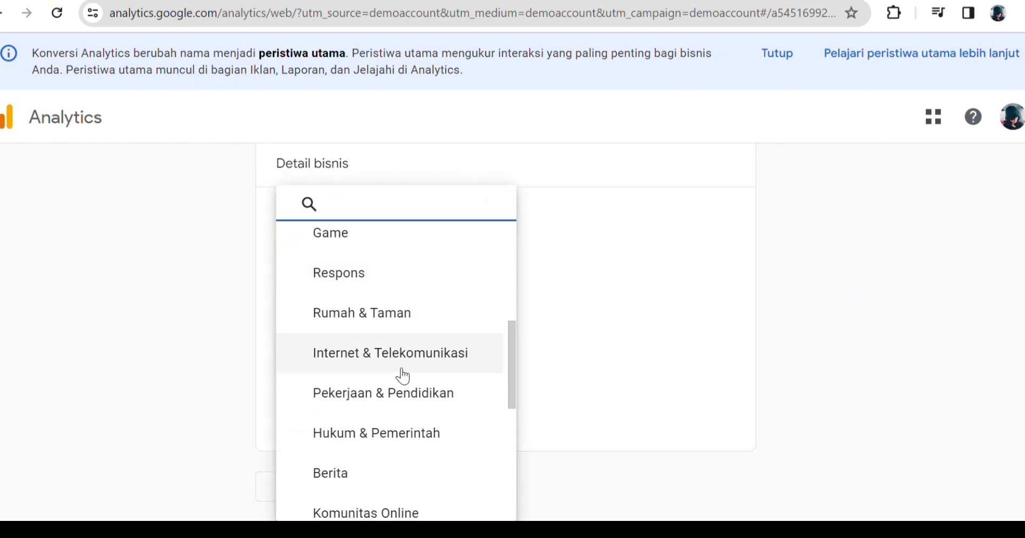
scroll(403, 374, down, 6)
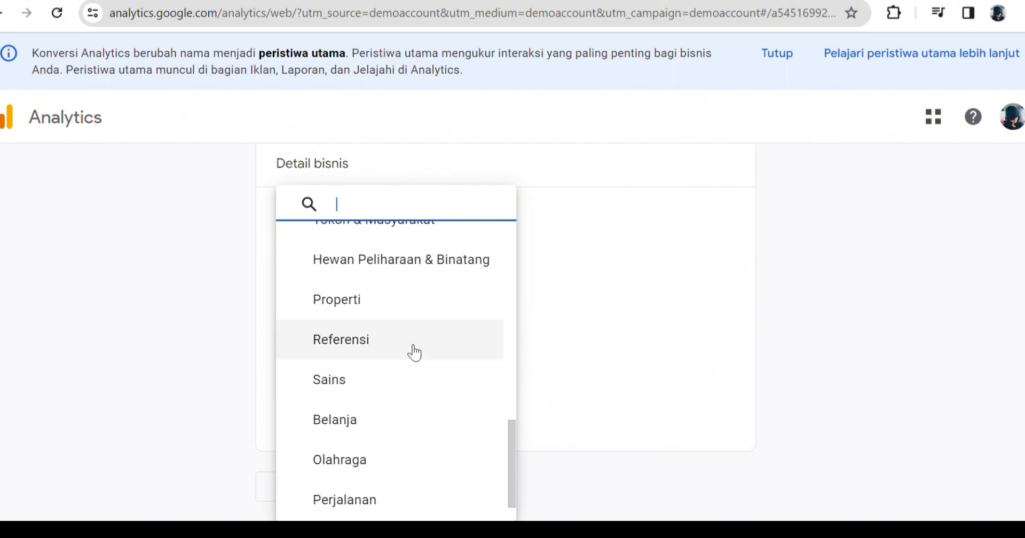
scroll(355, 426, down, 2)
scroll(386, 490, up, 3)
scroll(384, 459, up, 8)
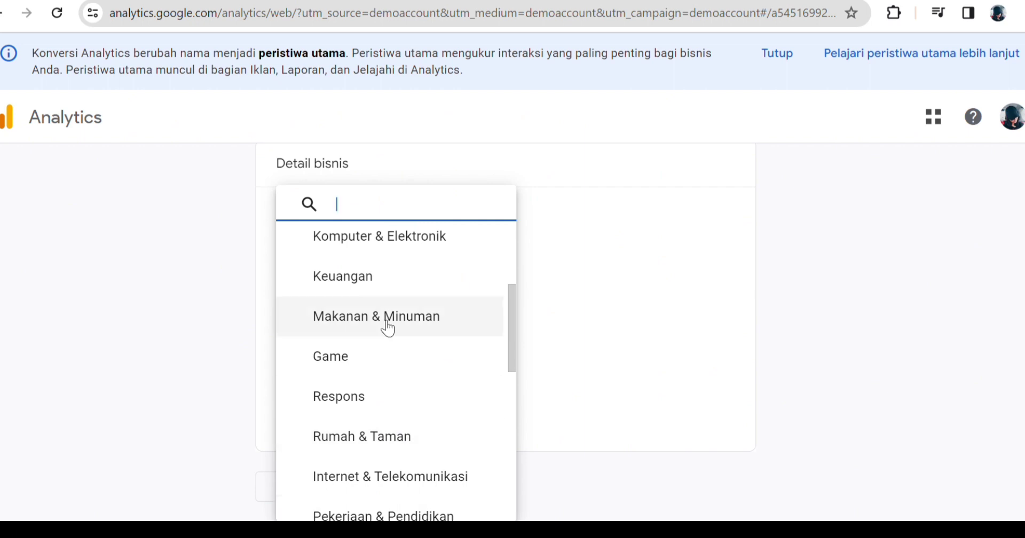
scroll(384, 328, up, 4)
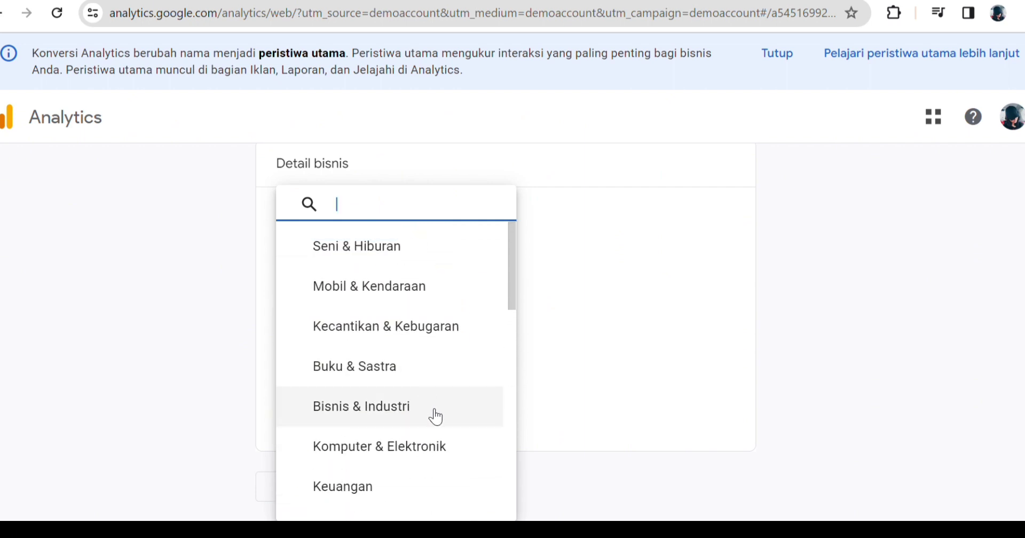
click(436, 417)
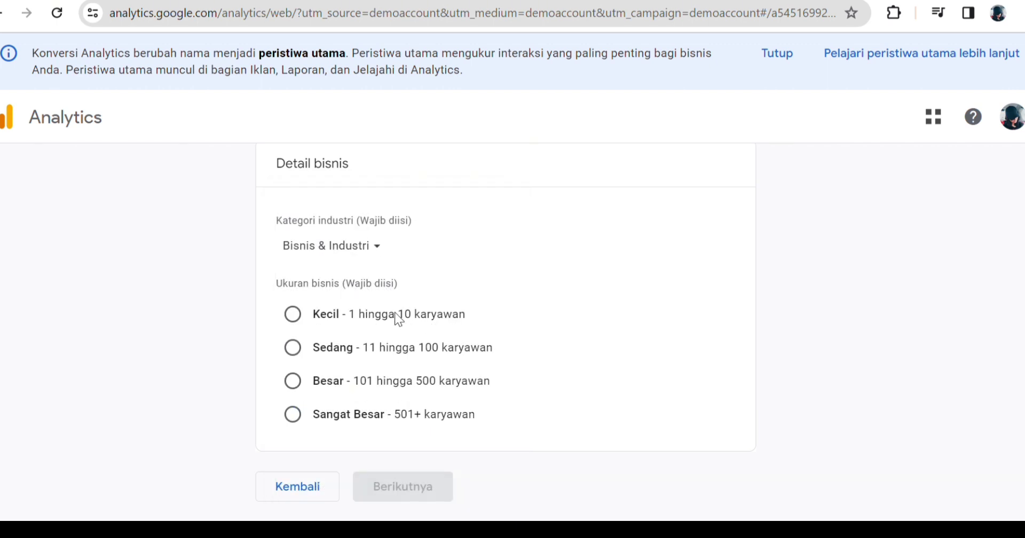
click(293, 313)
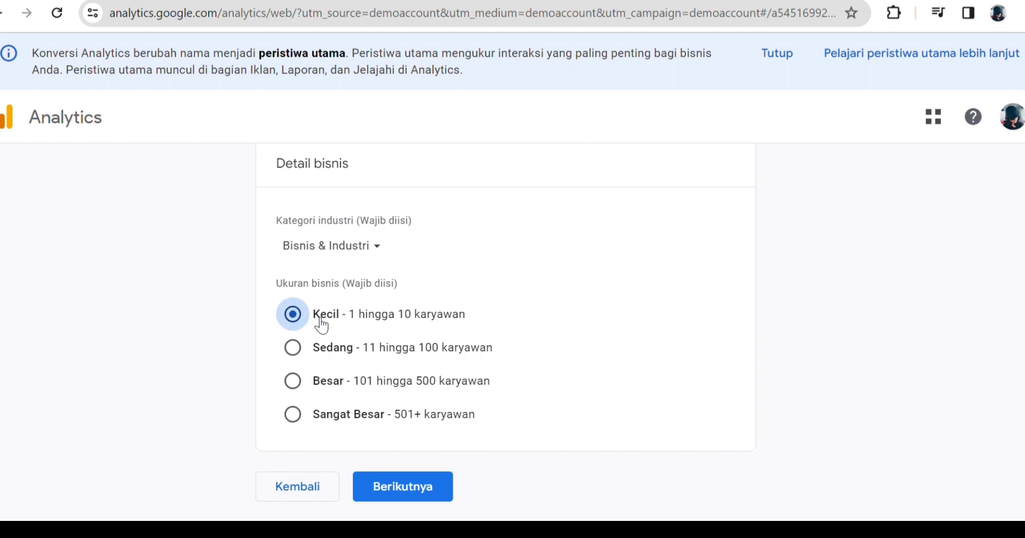
click(436, 486)
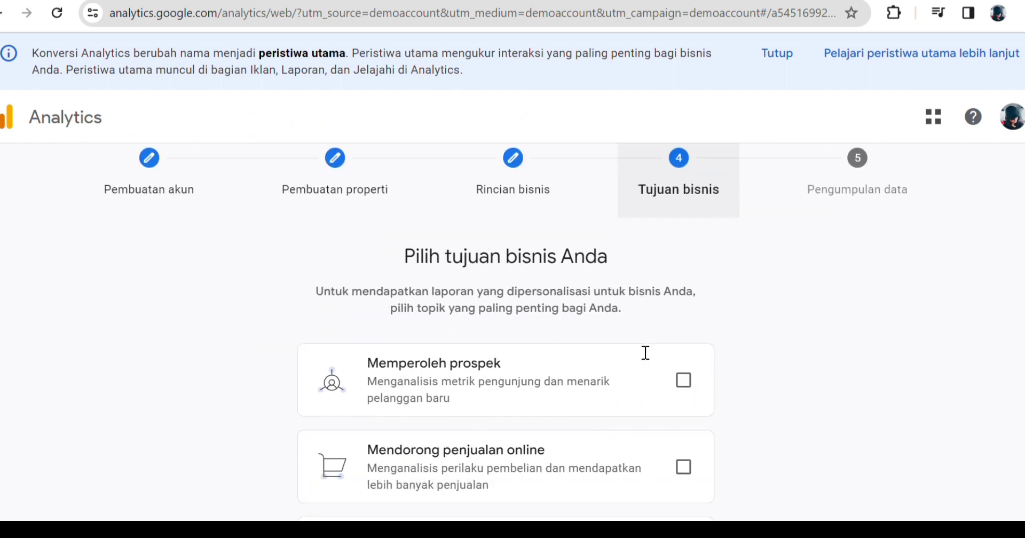
- Choose Mendapatkan laporan dasar pengukuran as the only business objective and submit it to create the property
scroll(646, 353, down, 2)
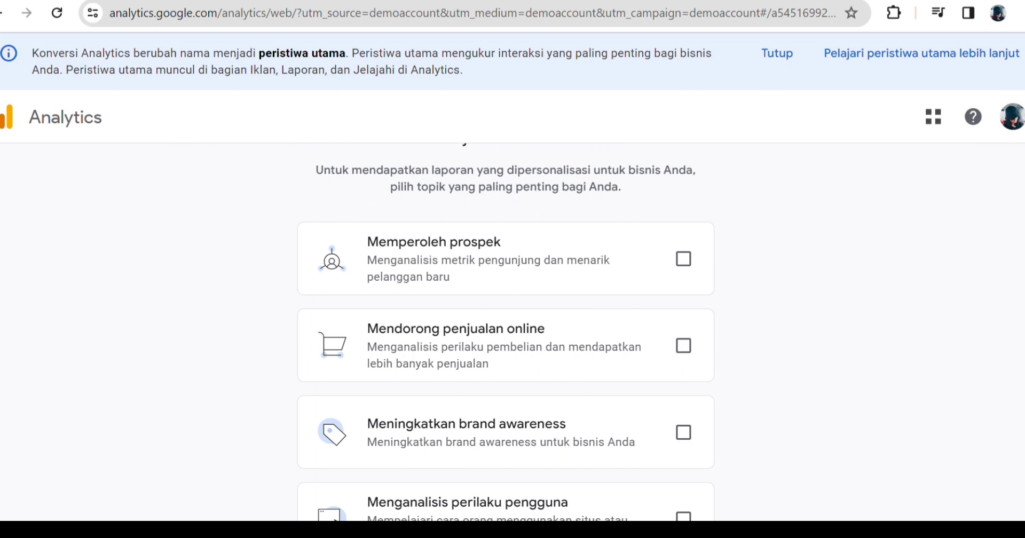
scroll(694, 323, down, 3)
scroll(694, 378, up, 6)
scroll(694, 378, down, 4)
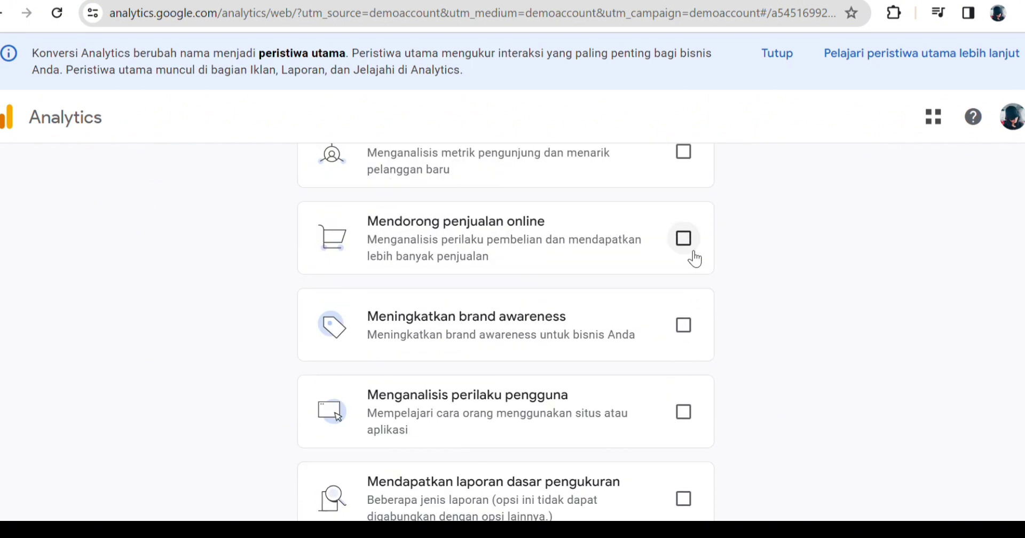
scroll(692, 258, up, 4)
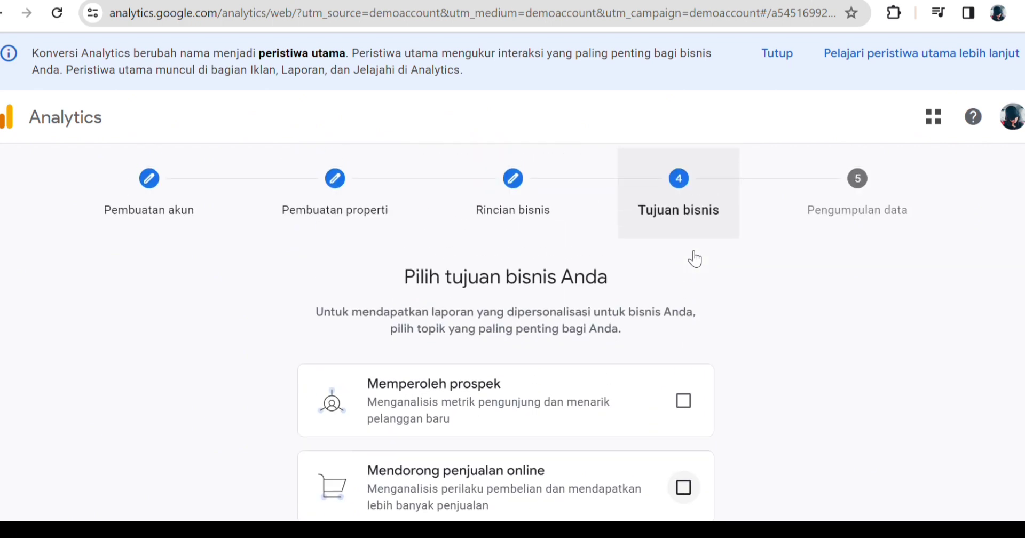
scroll(692, 257, down, 5)
scroll(692, 257, down, 1)
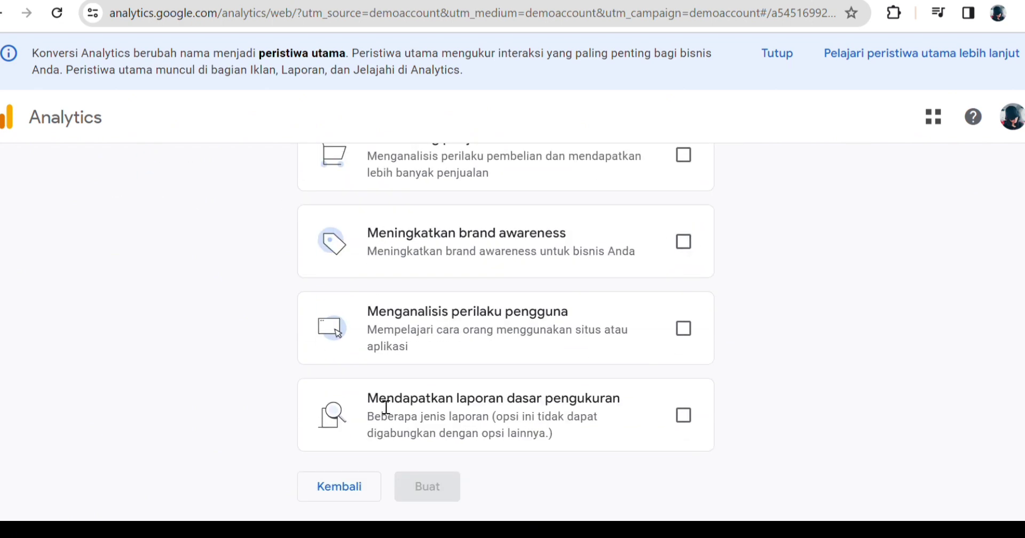
scroll(705, 334, up, 1)
scroll(706, 335, up, 3)
scroll(700, 374, down, 3)
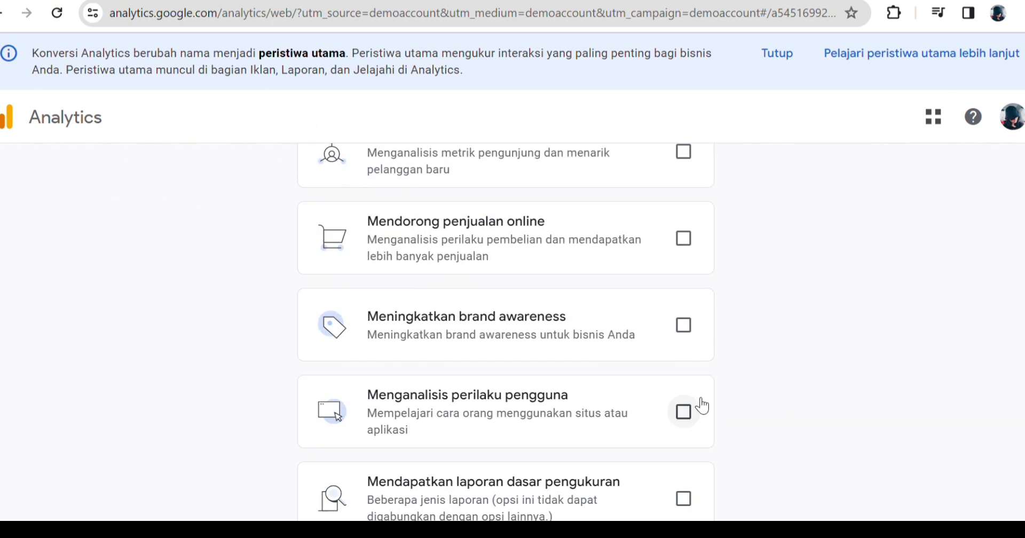
scroll(700, 460, down, 1)
click(686, 422)
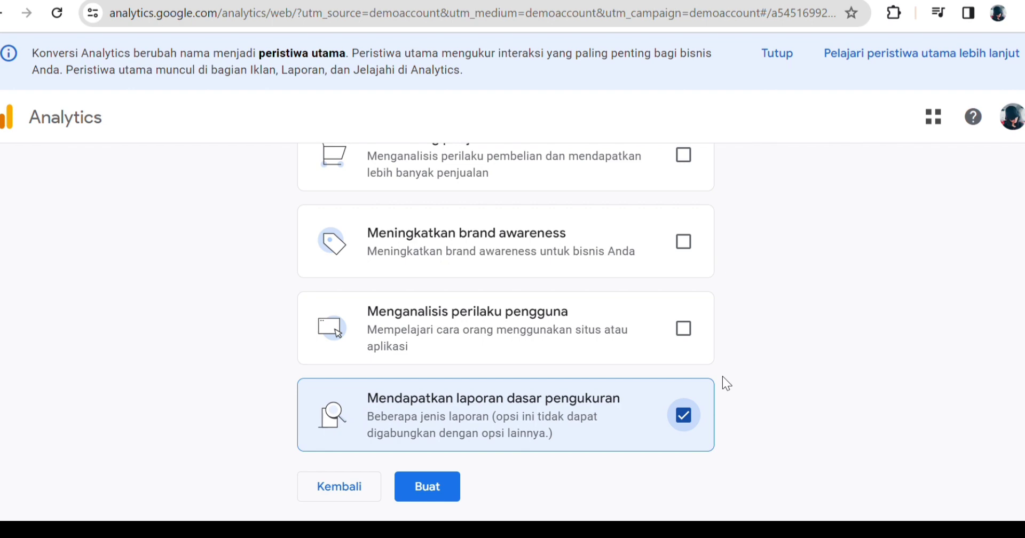
scroll(683, 371, up, 5)
scroll(682, 370, down, 4)
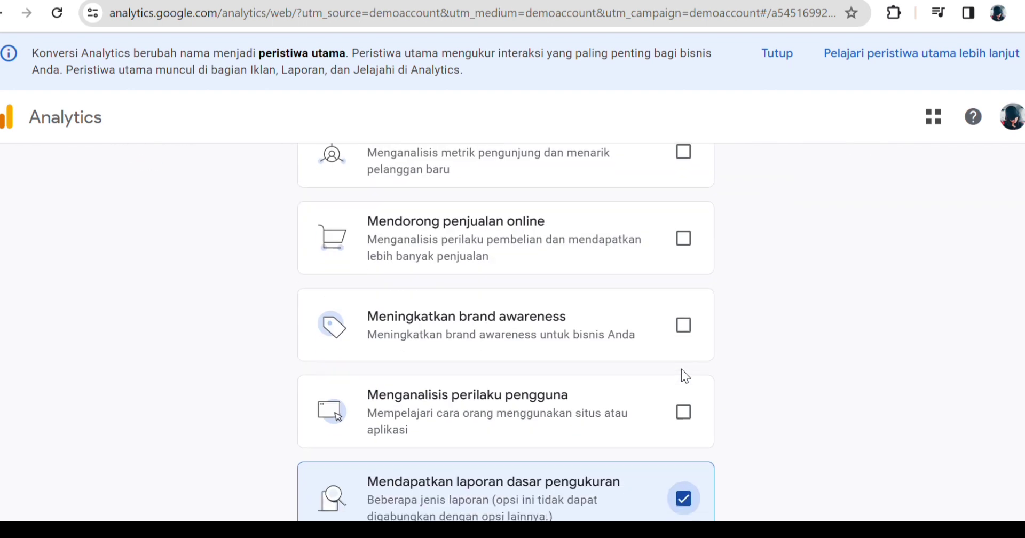
scroll(682, 370, up, 1)
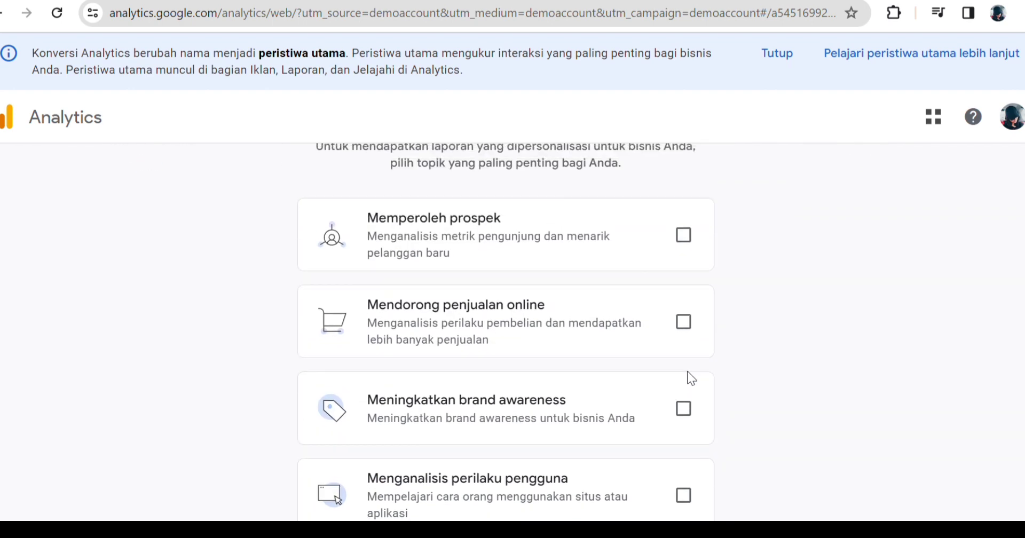
scroll(634, 440, down, 3)
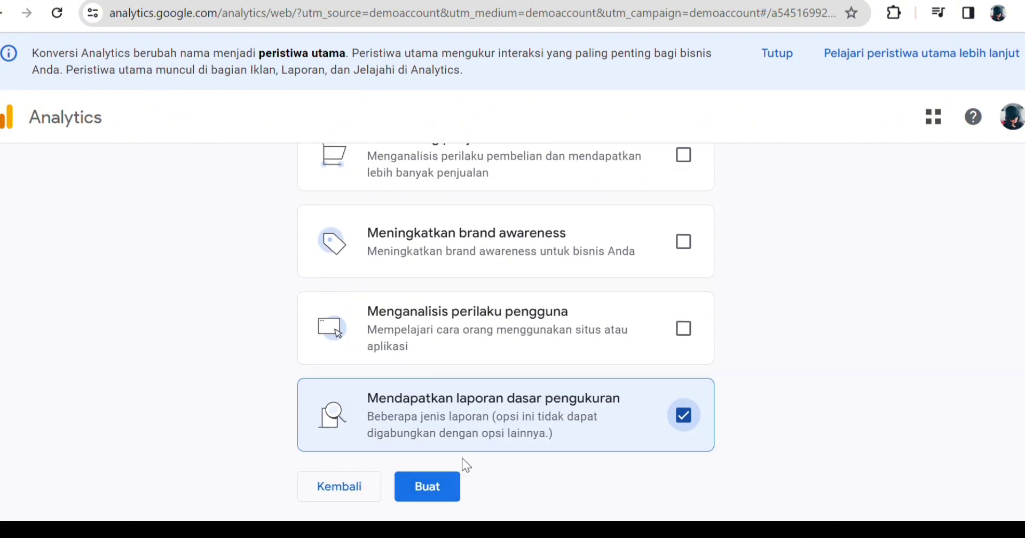
click(440, 485)
- Set the terms of service country to Indonesia, agree to the GDPR data processing terms, and accept the agreement
click(386, 171)
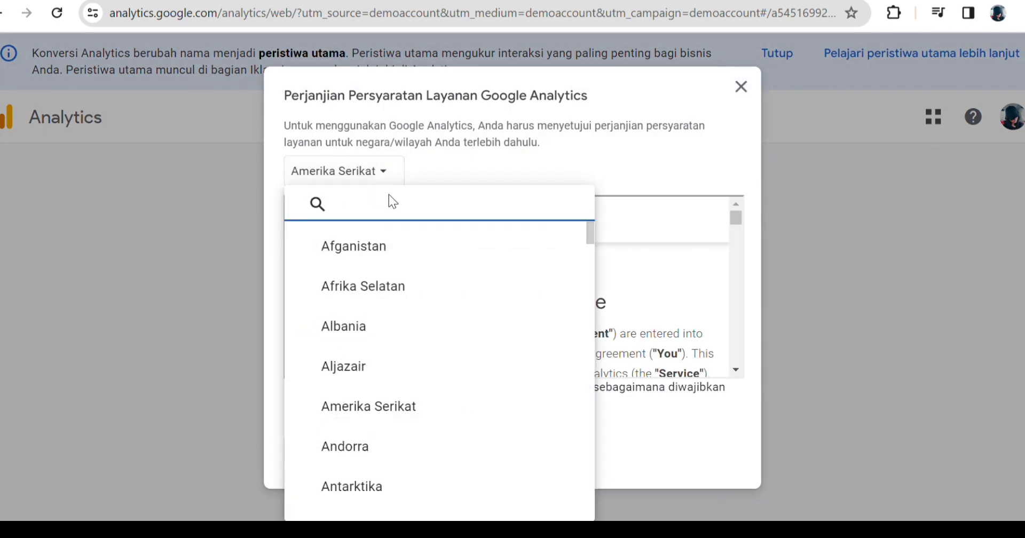
text(ind)
click(396, 281)
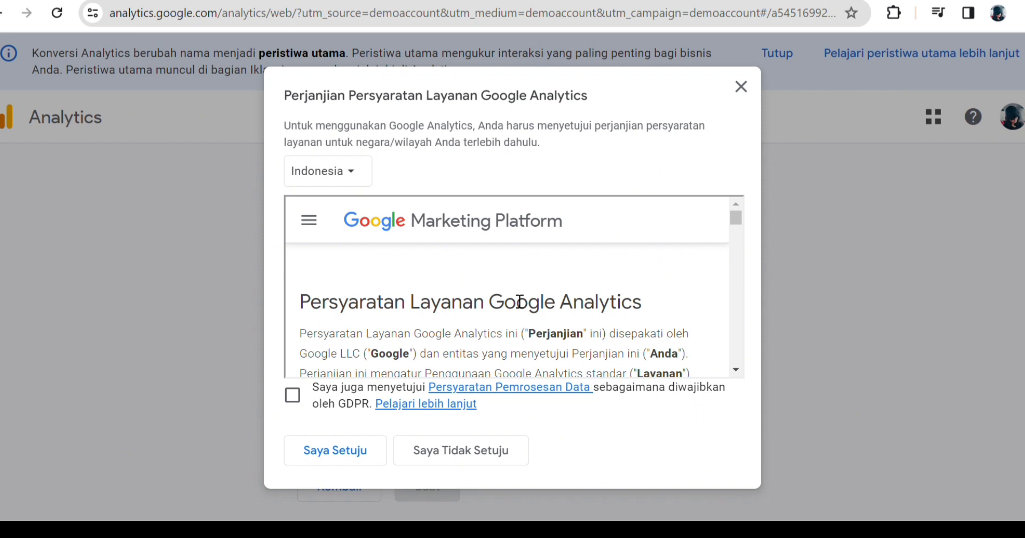
click(293, 395)
click(357, 455)
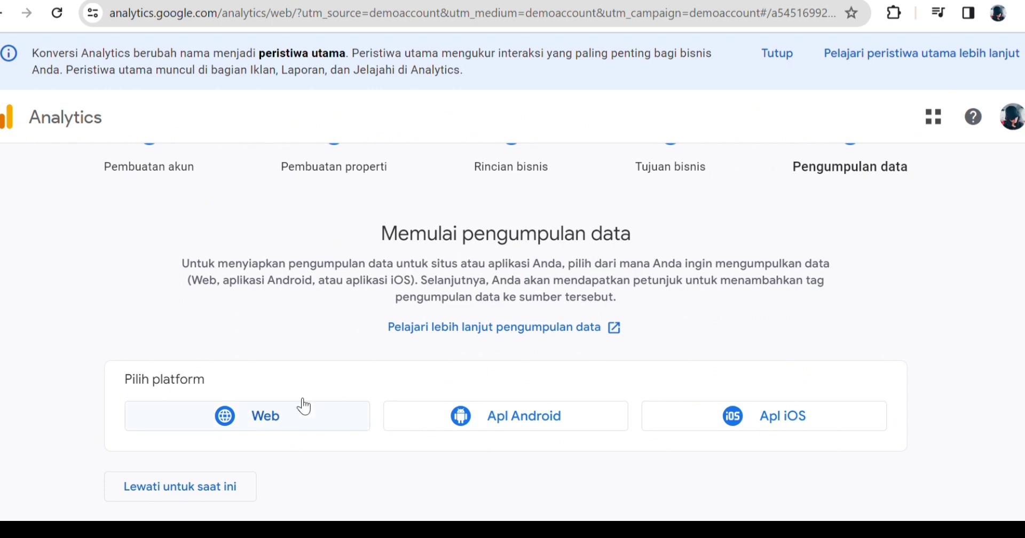
click(213, 424)
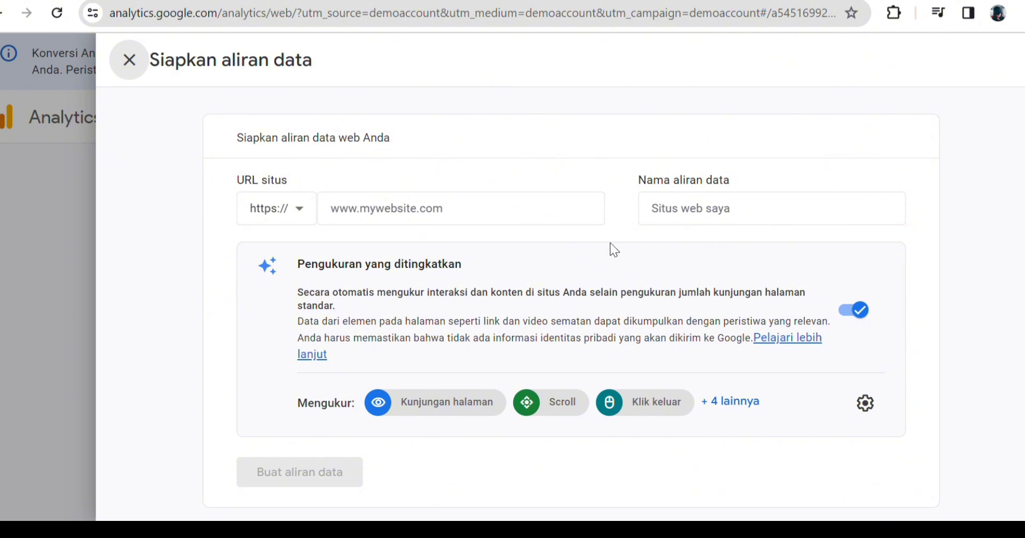
click(454, 220)
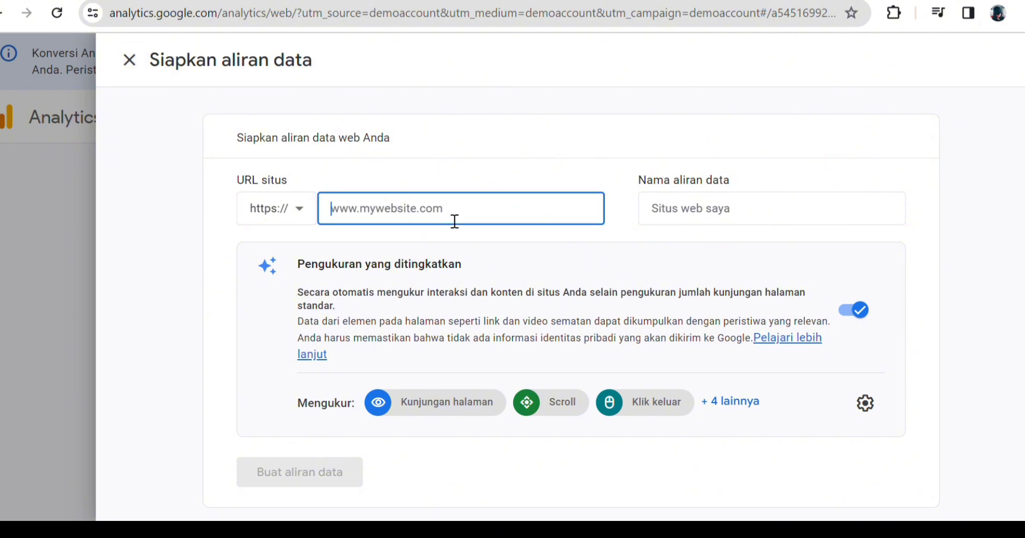
text(www)
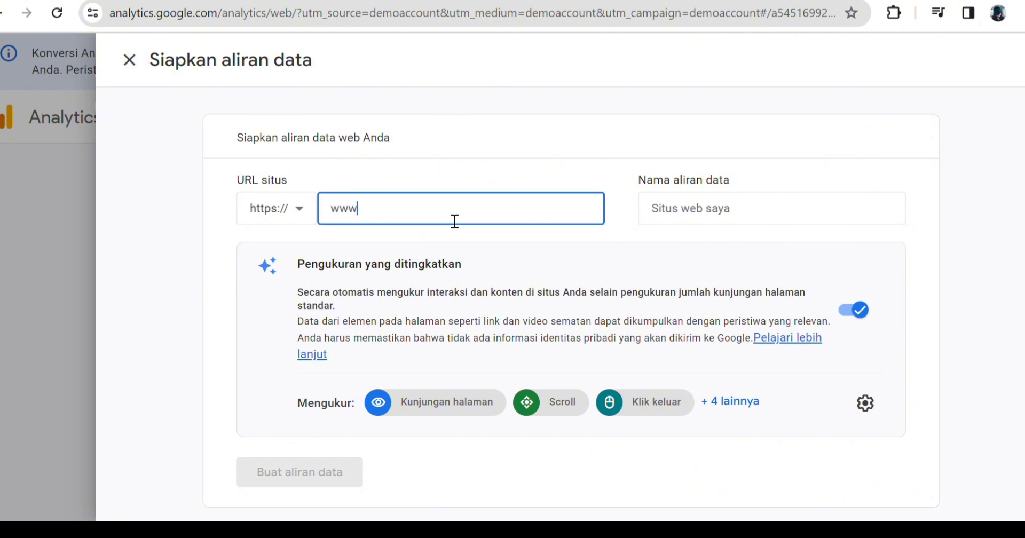
text(.lovesdata.cpm)
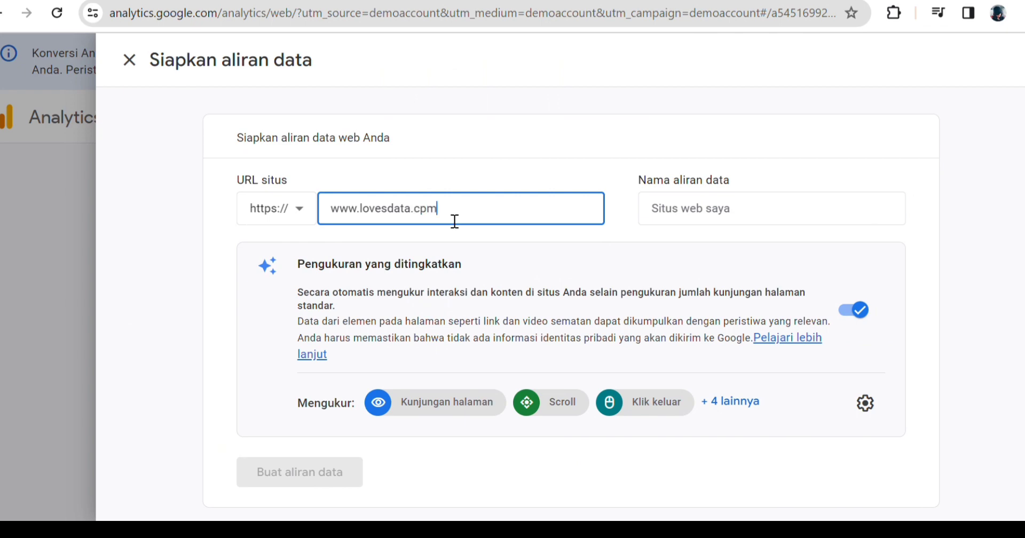
key(BackSpace)
key(BackSpace)
text(om)
- Name the web data stream Loves Data Website
click(669, 223)
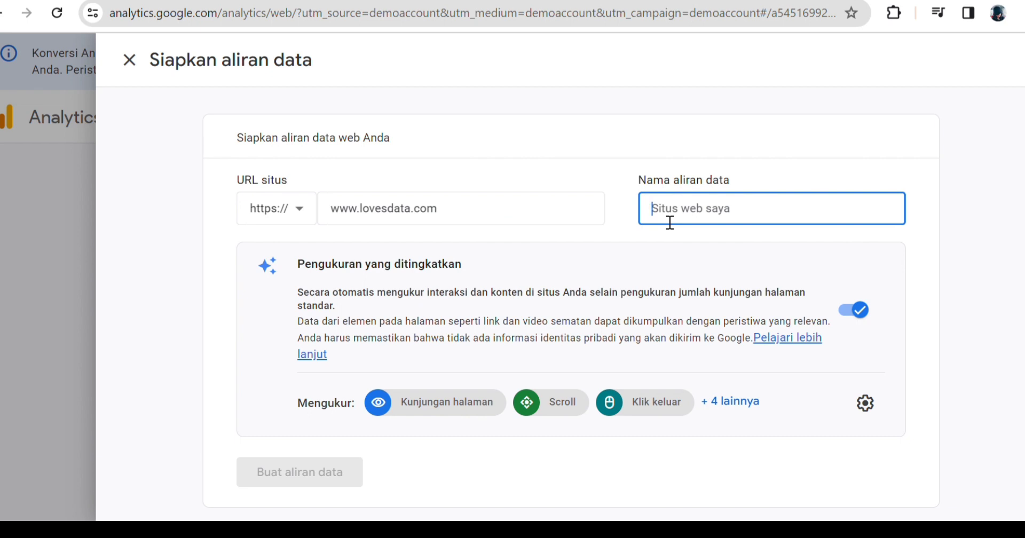
text(Lo)
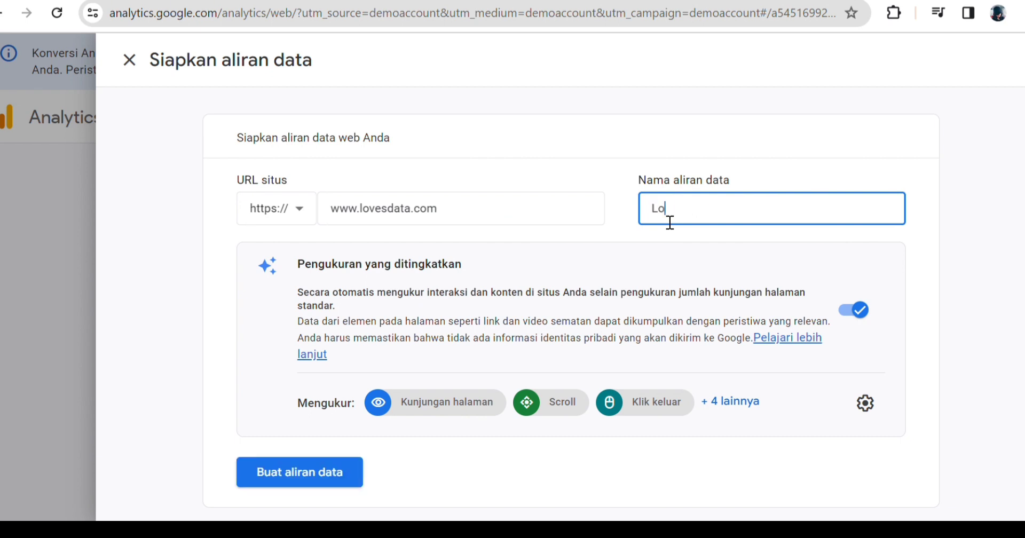
text(ves Data Website)
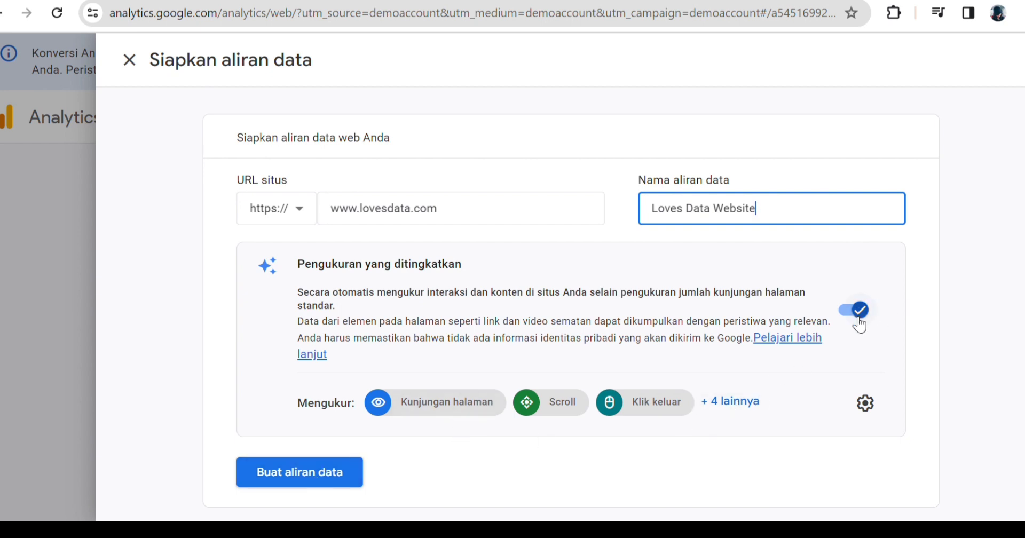
- Turn off Scroll tracking in the stream's enhanced measurement, save the settings, and create the data stream
click(879, 404)
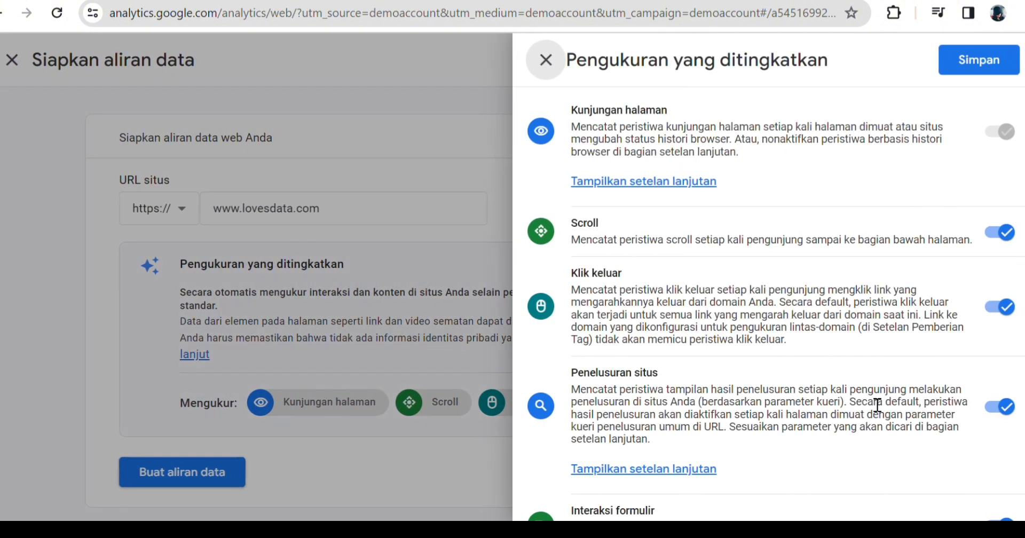
scroll(841, 417, down, 3)
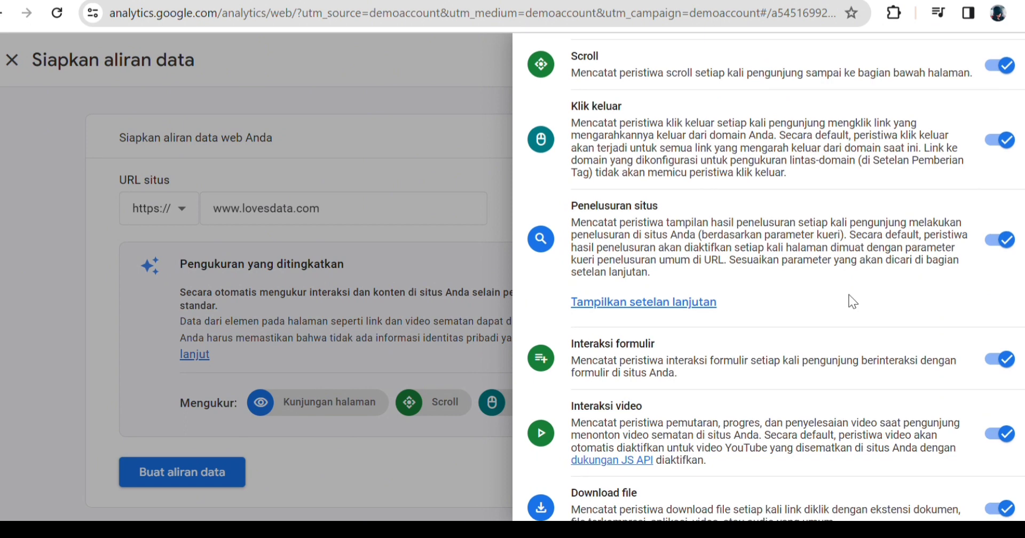
scroll(854, 256, up, 2)
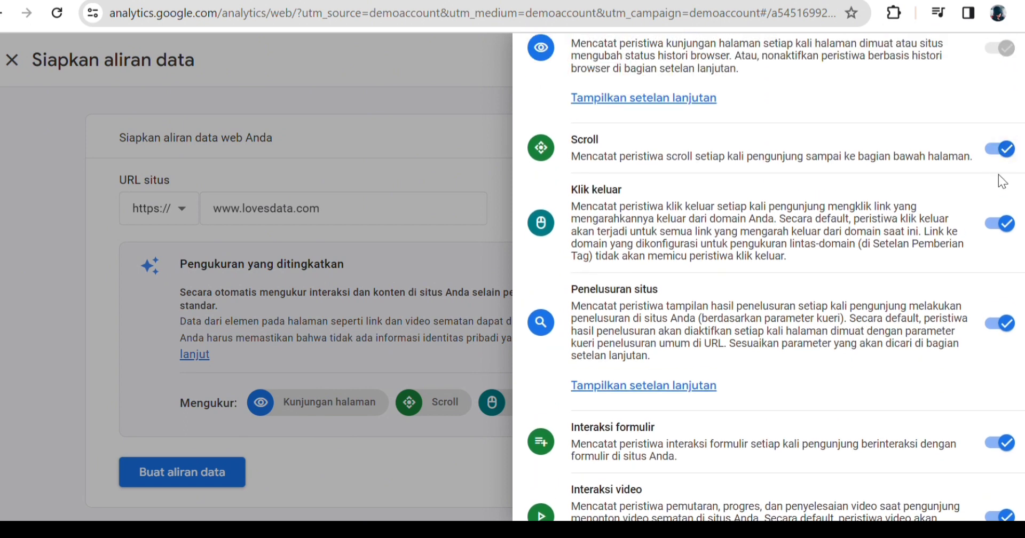
scroll(956, 198, up, 2)
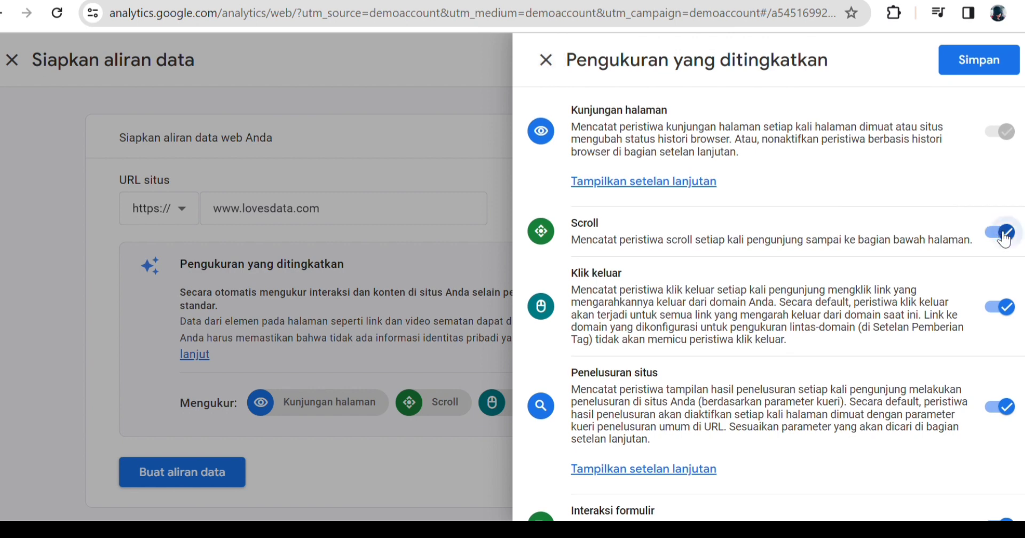
click(1004, 234)
click(971, 72)
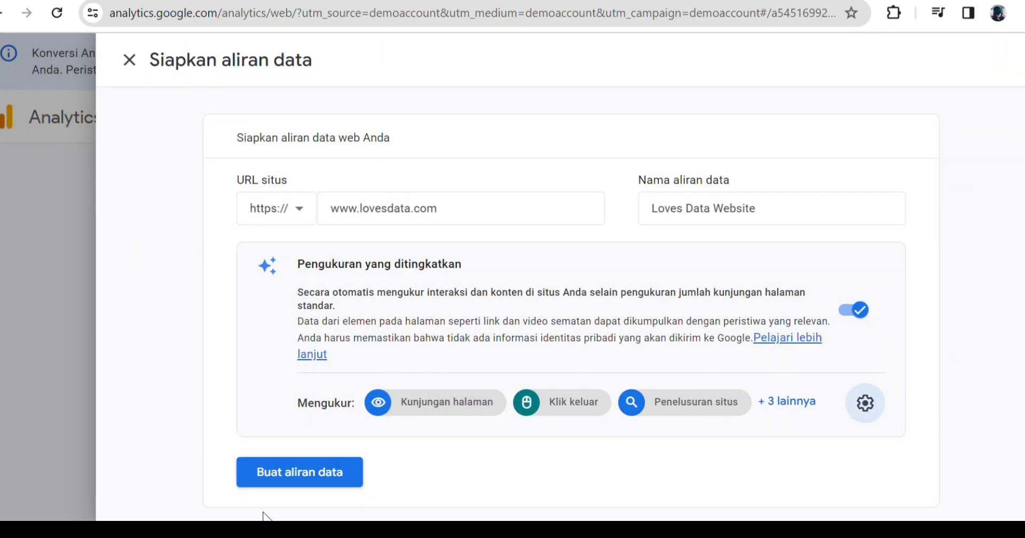
click(304, 476)
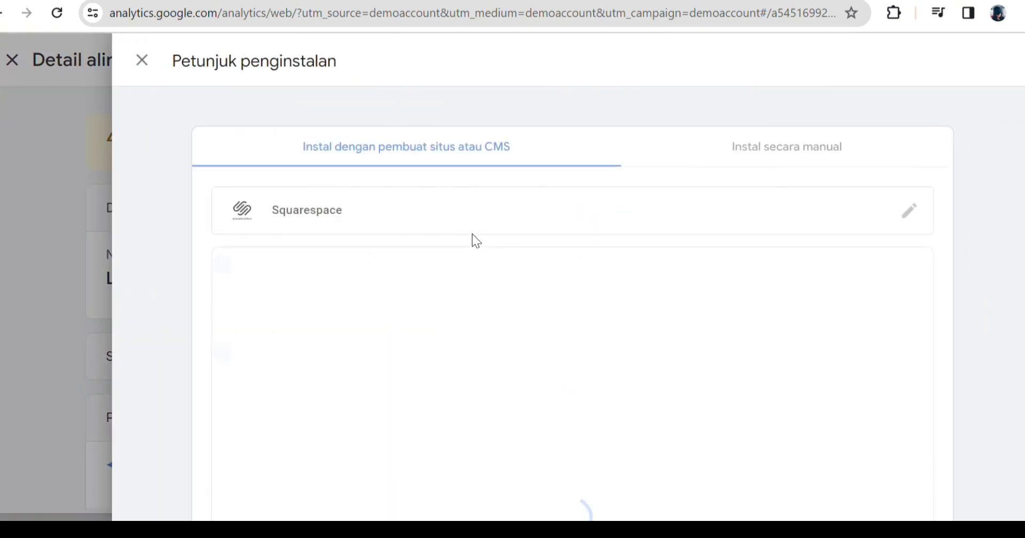
- Read through the Squarespace tag installation instructions and close them
scroll(444, 271, down, 7)
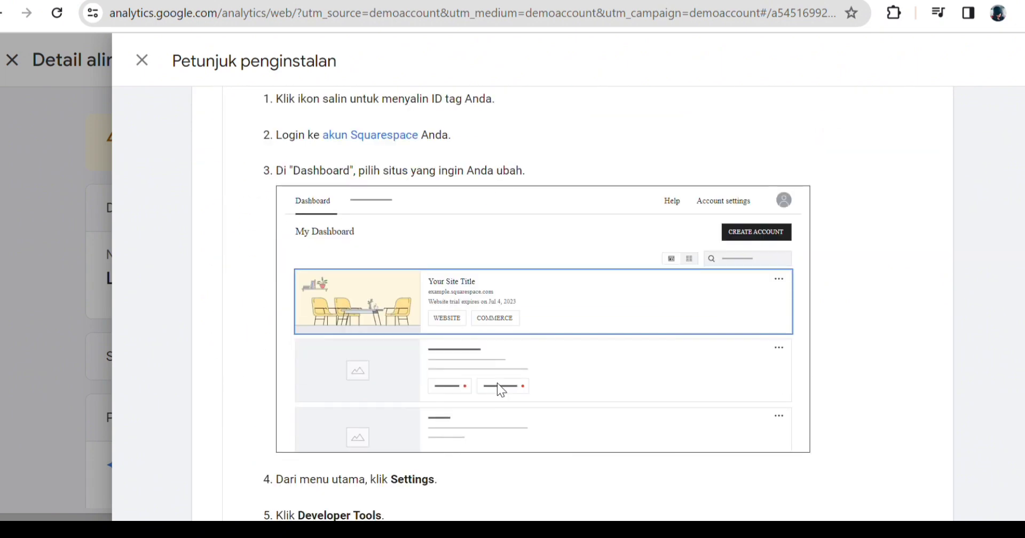
scroll(497, 383, down, 15)
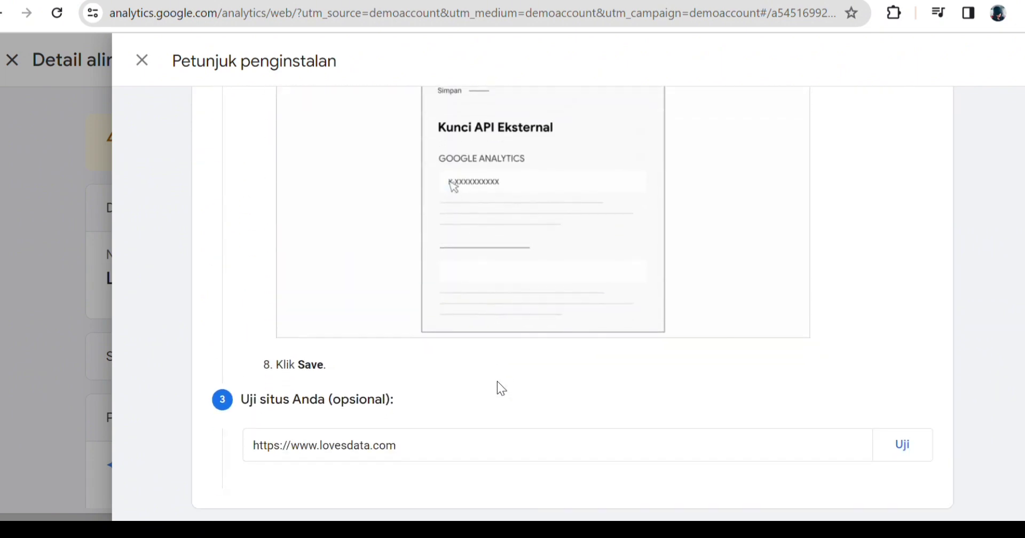
scroll(465, 321, up, 10)
click(143, 61)
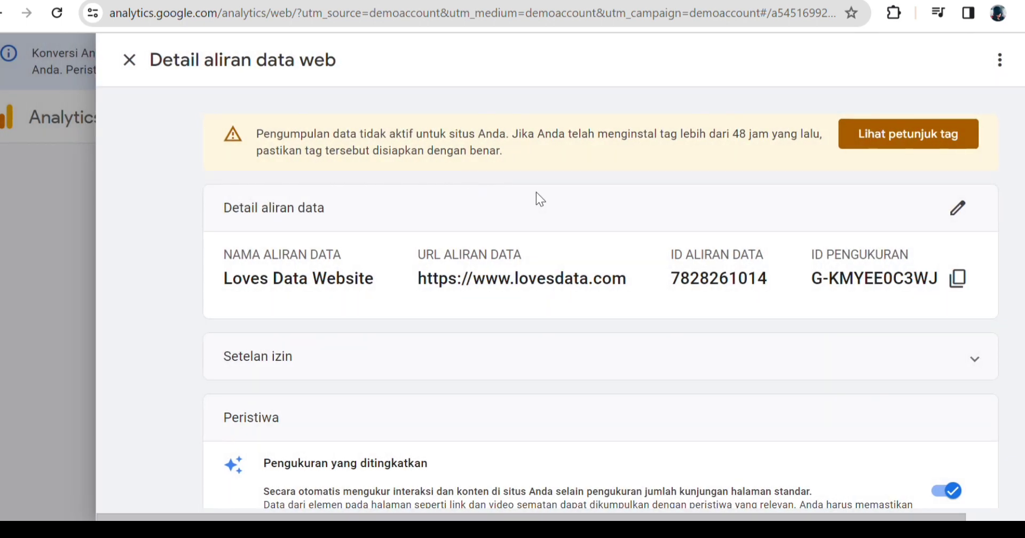
- Look through the web stream's details and copy its measurement ID
scroll(579, 362, down, 10)
scroll(580, 366, up, 2)
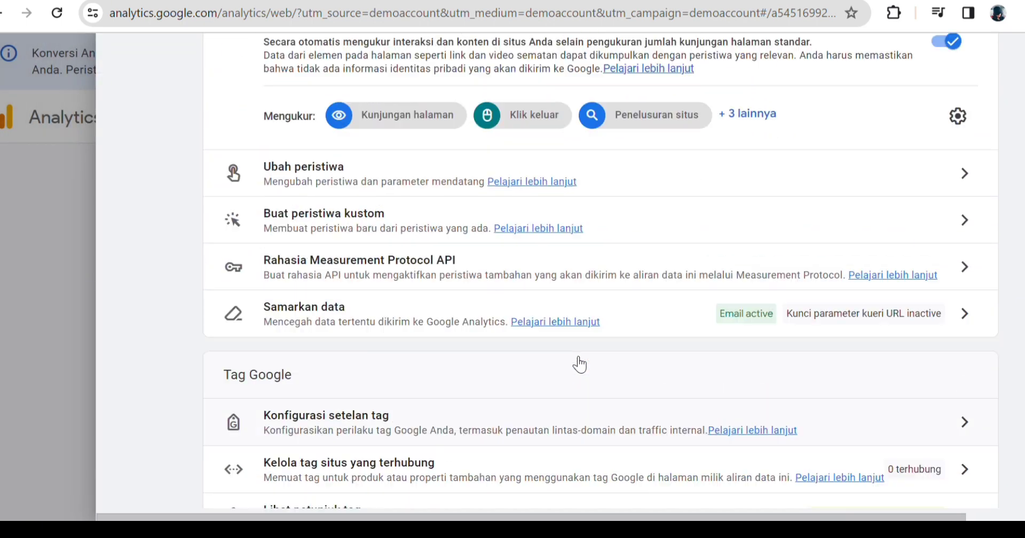
scroll(579, 365, up, 8)
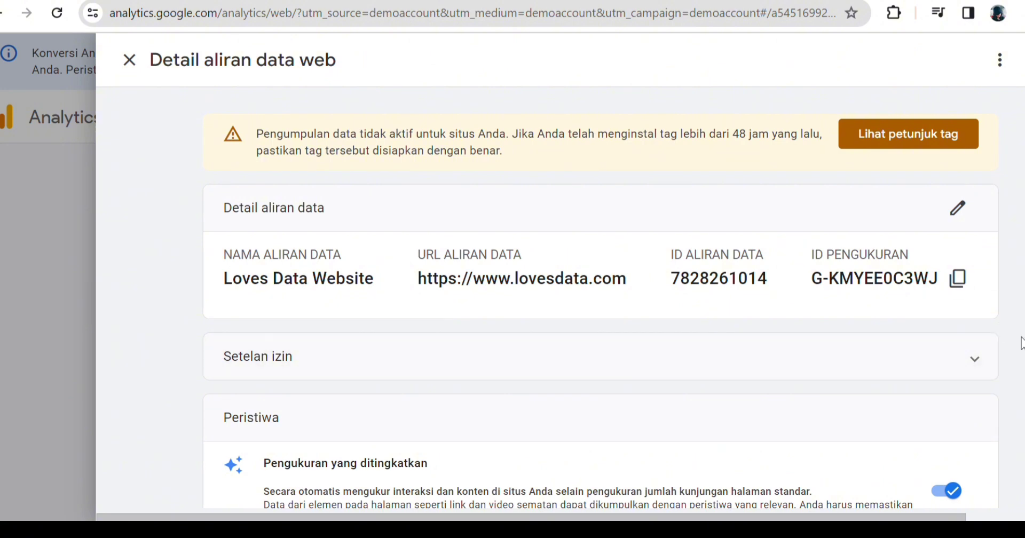
click(959, 288)
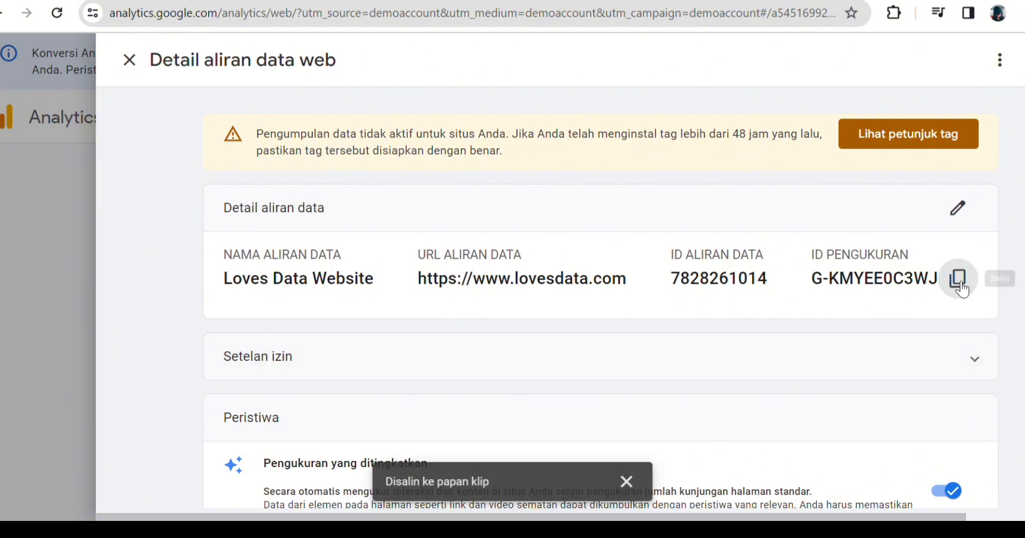
- View the data stream's URL and name editing form, close it unchanged, and reopen the tag installation instructions
click(959, 208)
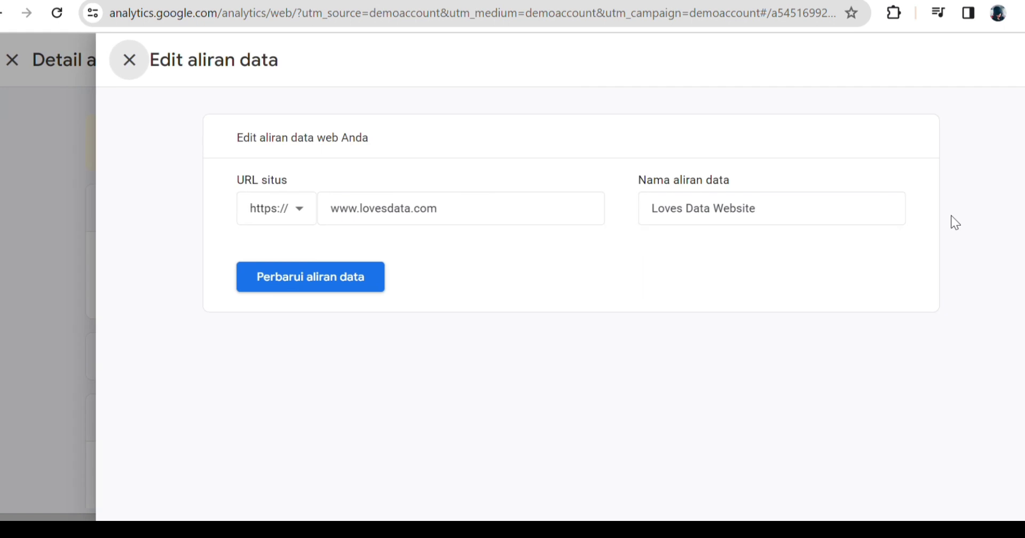
click(130, 67)
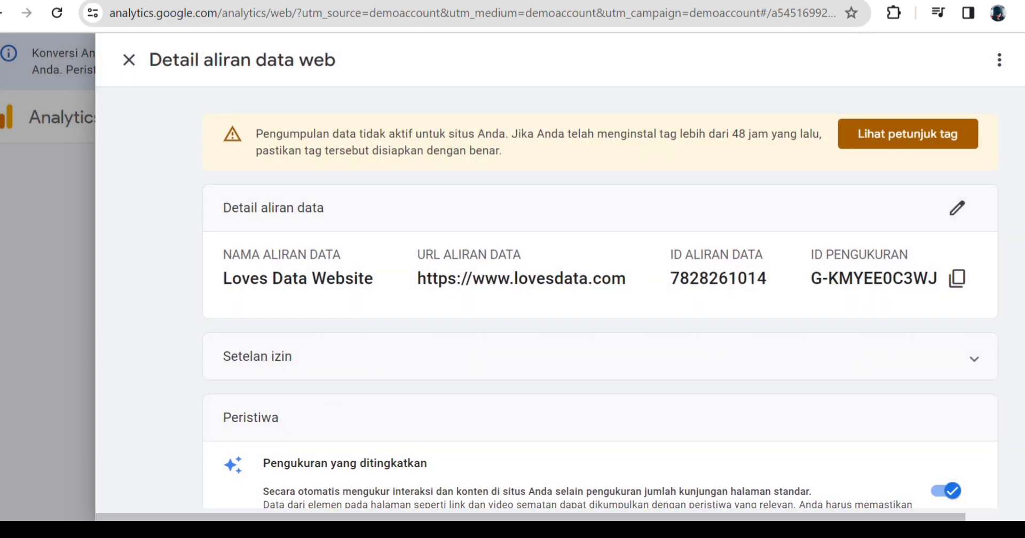
scroll(903, 398, down, 1)
scroll(897, 373, down, 1)
scroll(902, 241, up, 2)
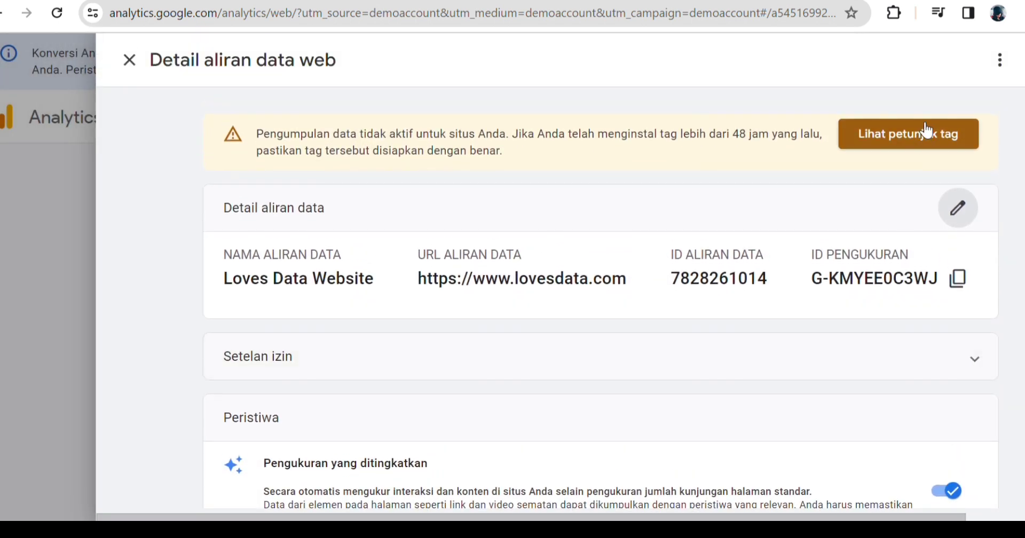
click(923, 135)
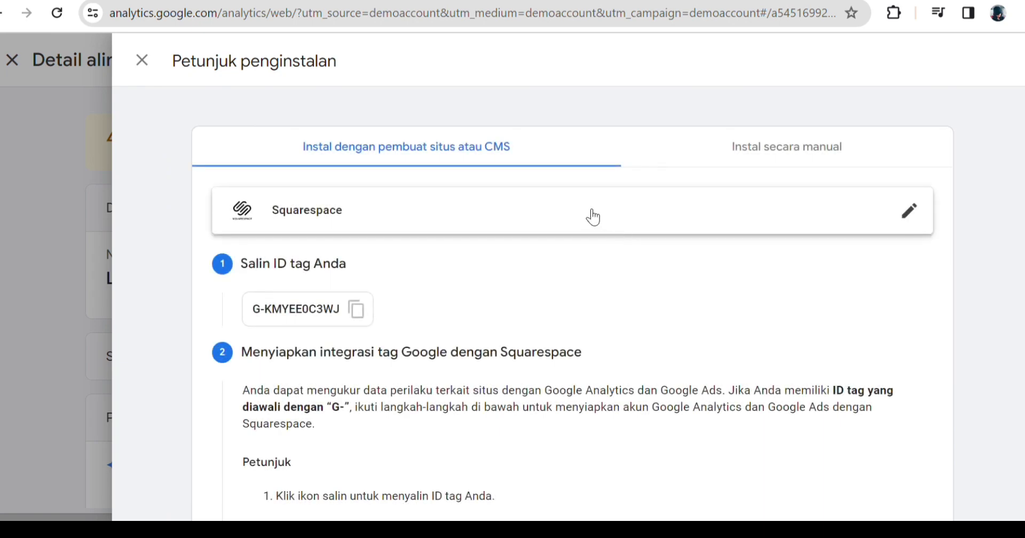
- View the website platform choices in the tag installation instructions, keep Squarespace, and close the instructions
click(592, 217)
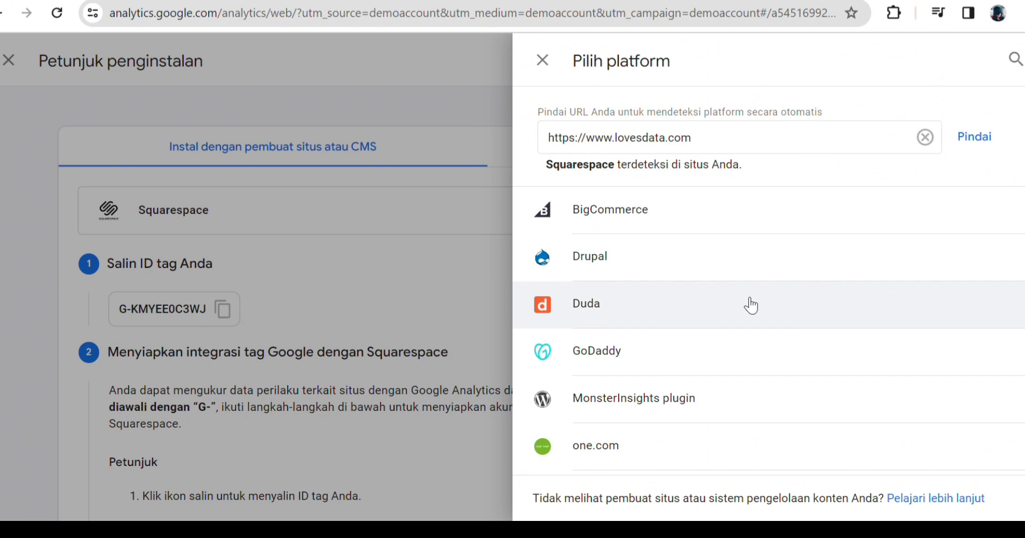
click(362, 285)
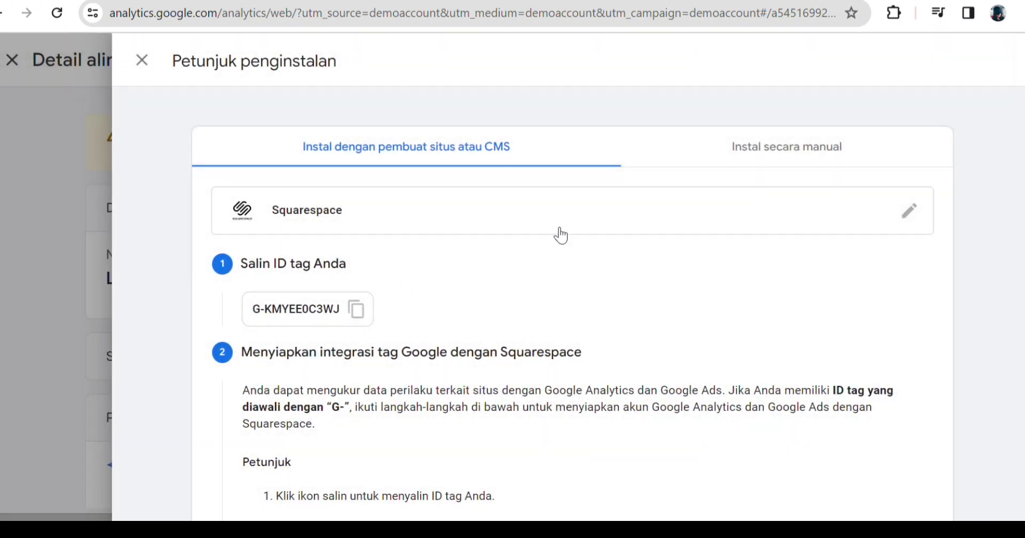
click(142, 61)
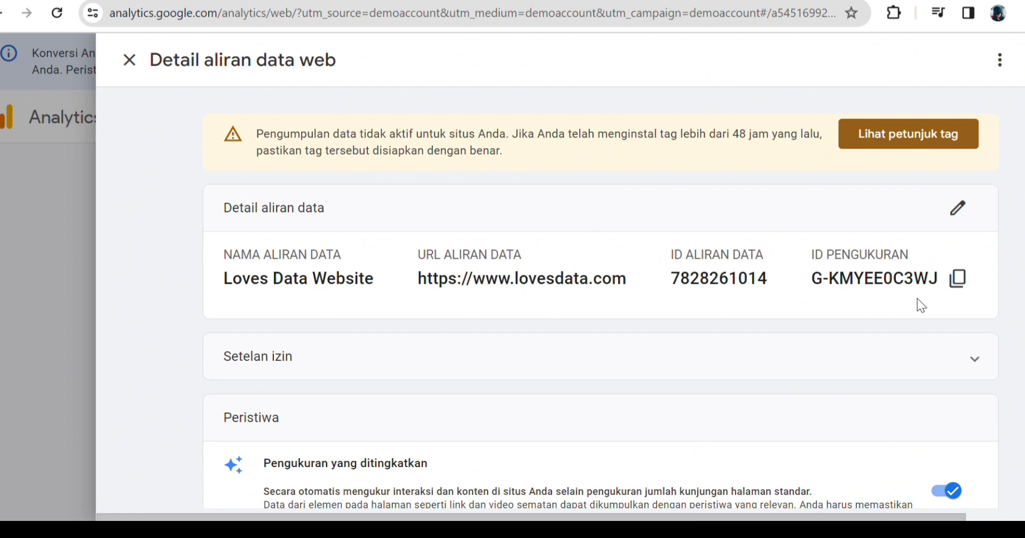
- Review the web stream's event and Google tag settings, and copy the measurement ID again
scroll(889, 328, down, 10)
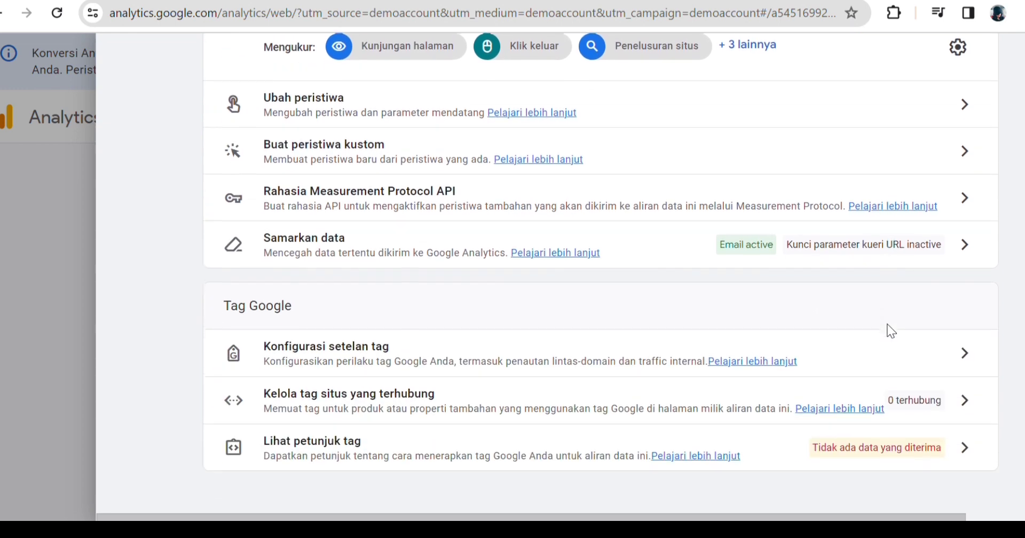
scroll(890, 331, up, 10)
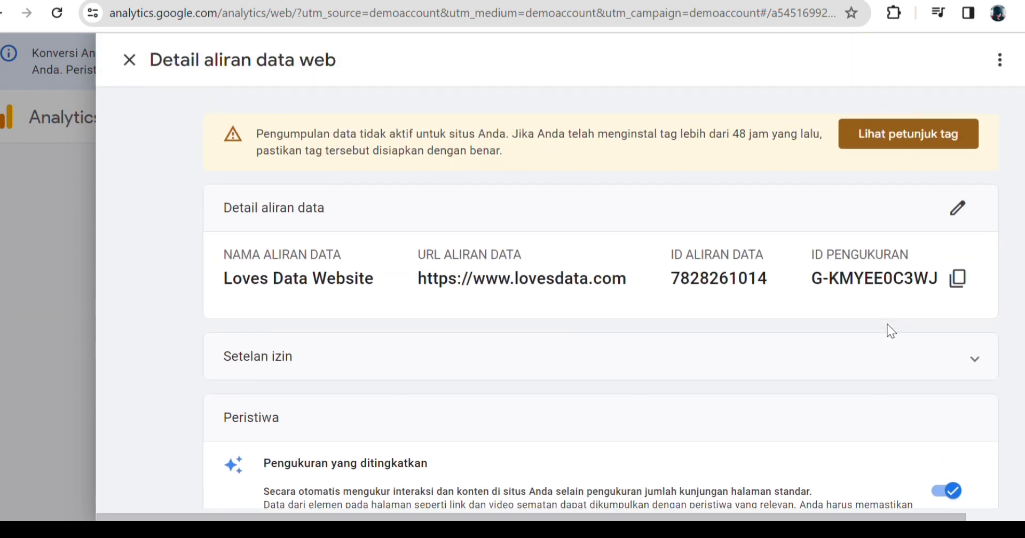
click(957, 280)
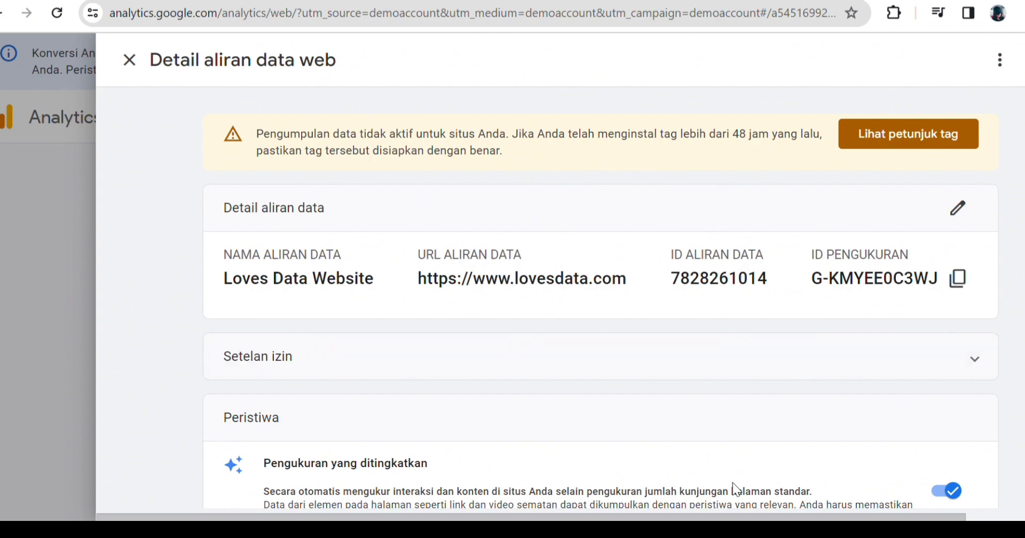
- Open the Analytics home page in a new browser tab and dismiss both the pop-up and the banner about conversions being renamed key events
key(ctrl+t)
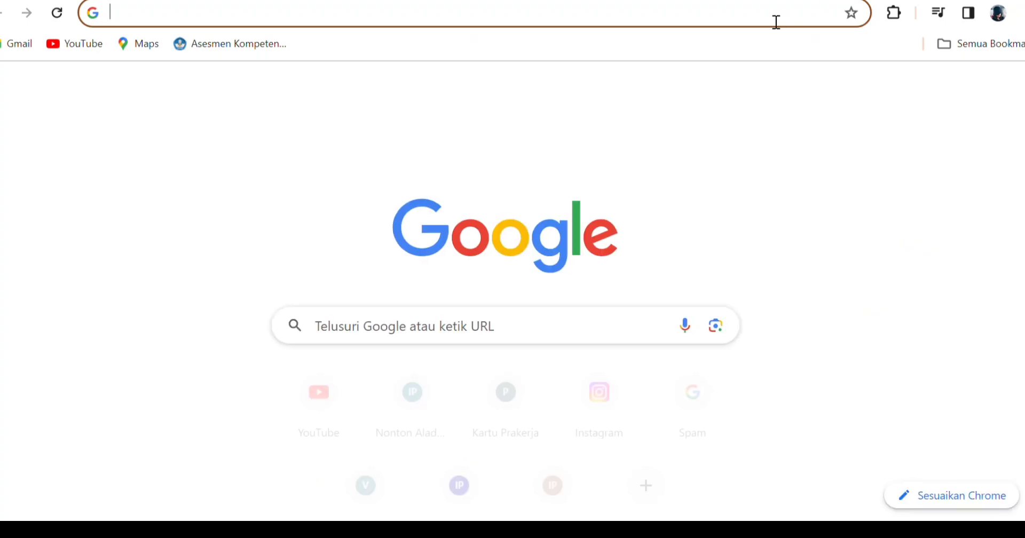
click(776, 22)
text(a)
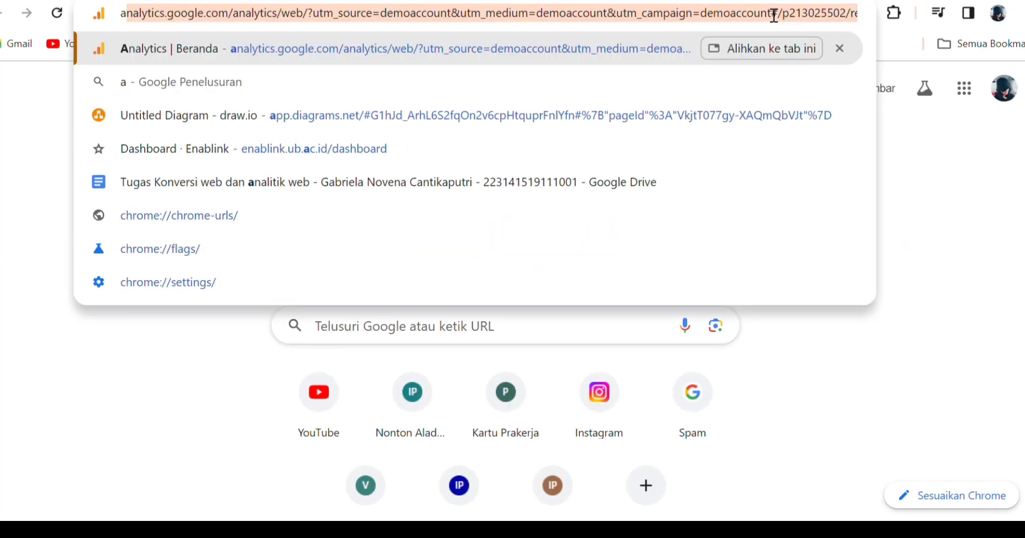
click(391, 61)
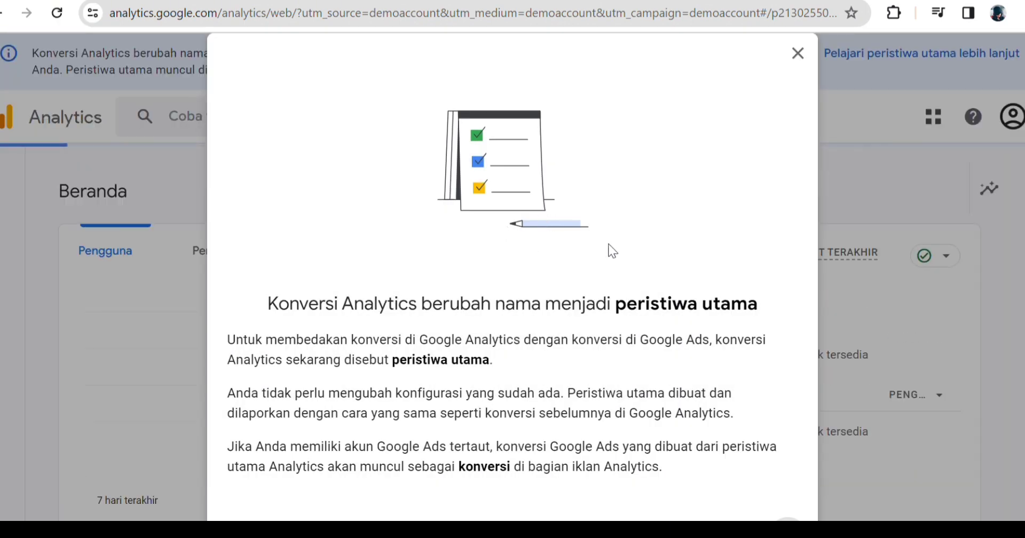
click(812, 55)
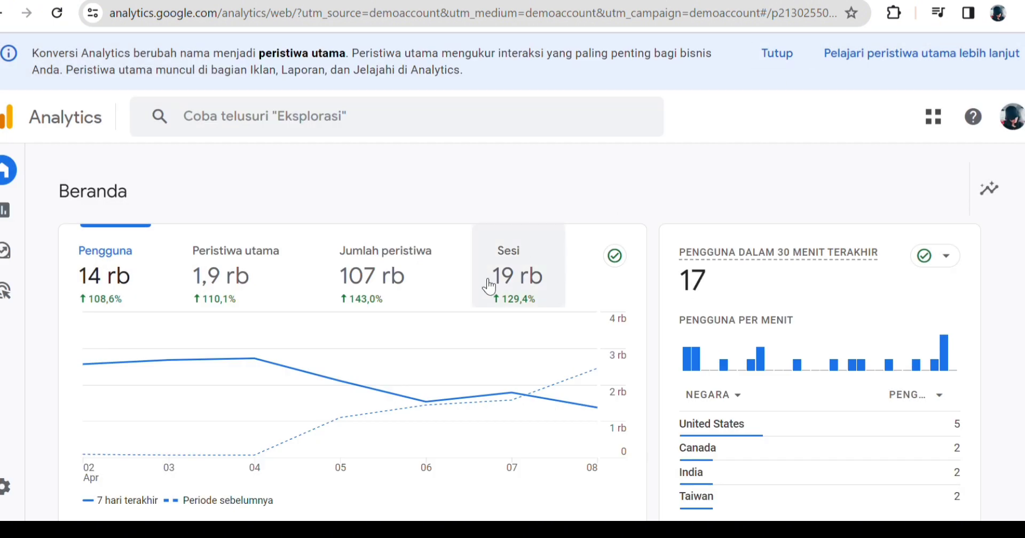
scroll(501, 275, down, 3)
scroll(142, 309, up, 3)
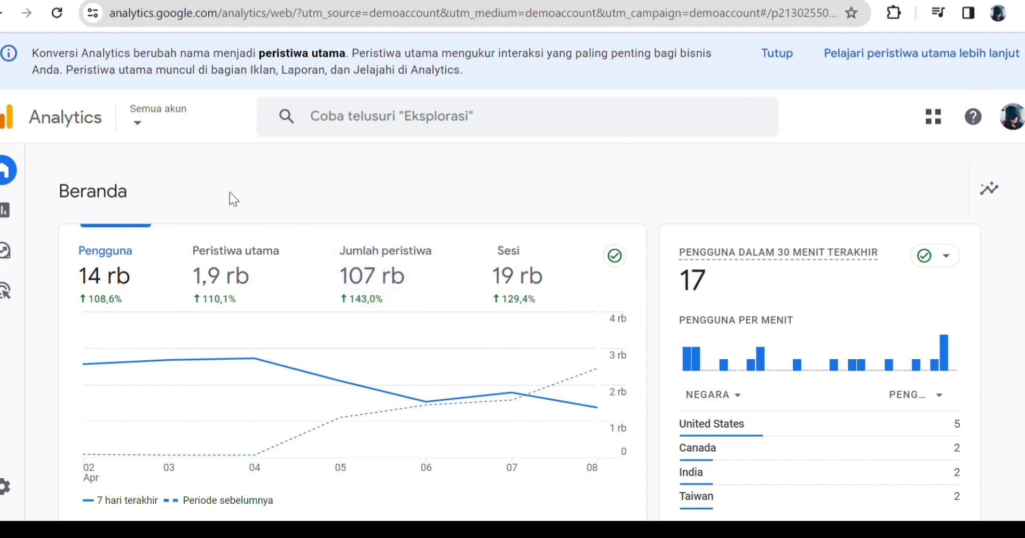
click(767, 67)
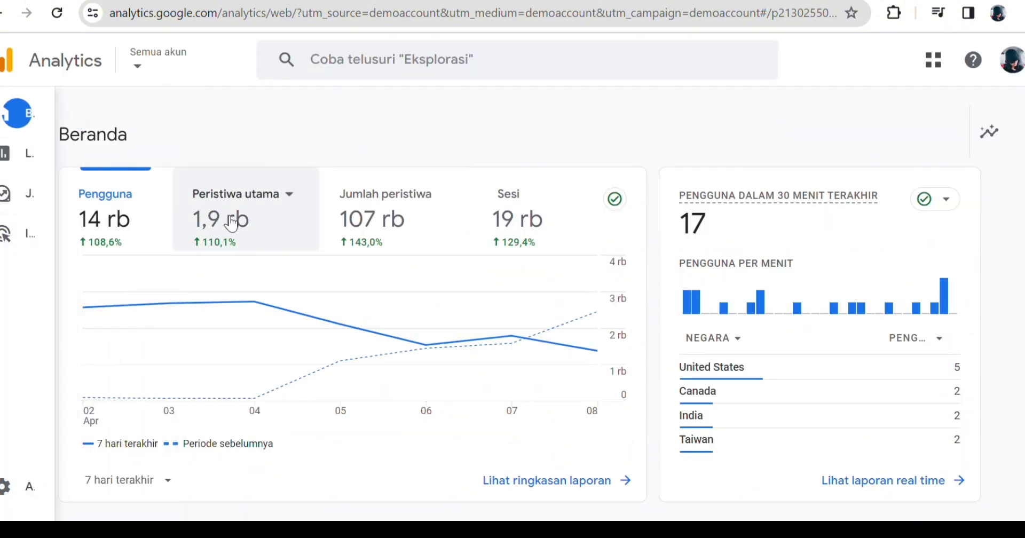
- Look over the home page's overview cards, view the account and property picker, and close it
scroll(231, 224, down, 2)
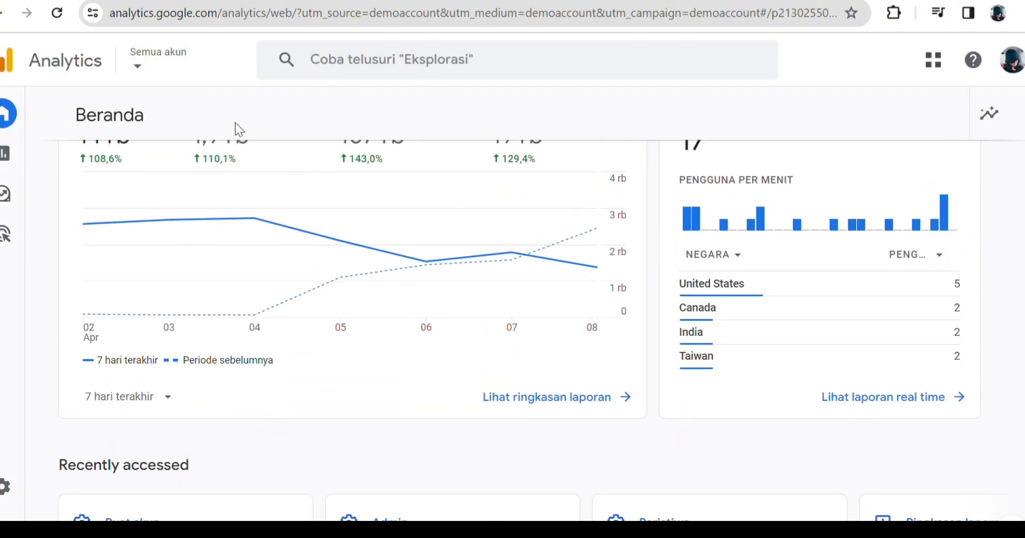
scroll(311, 199, down, 3)
scroll(327, 224, up, 5)
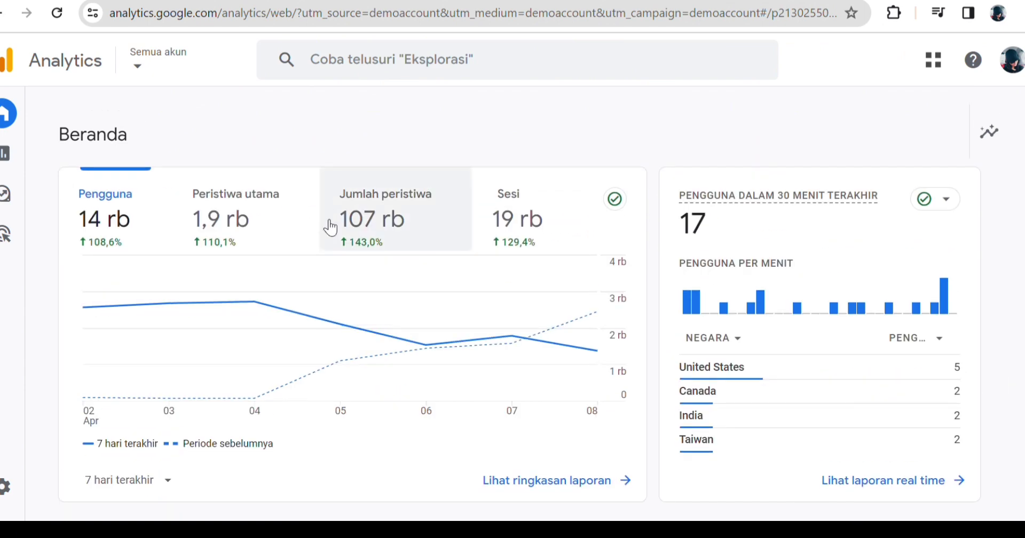
click(201, 58)
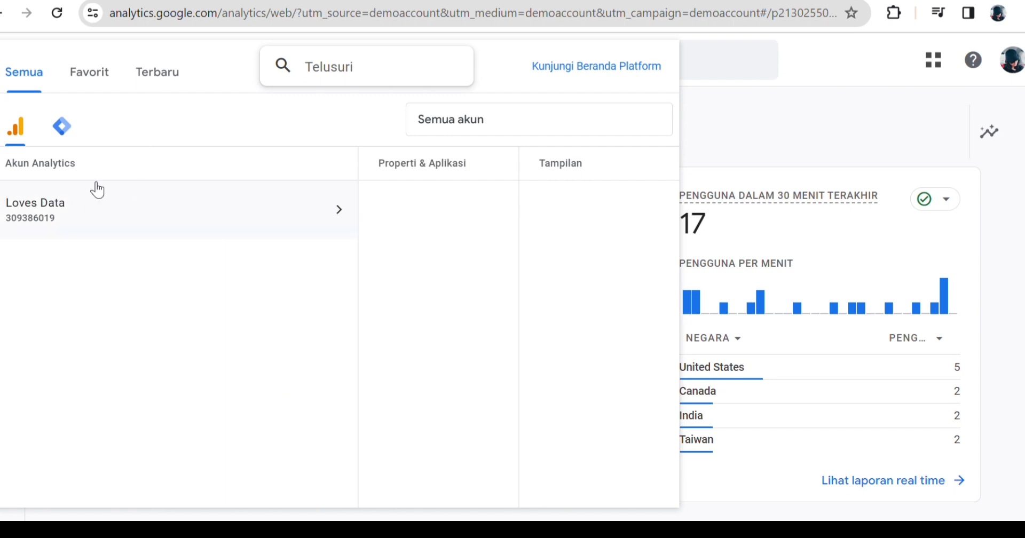
click(169, 221)
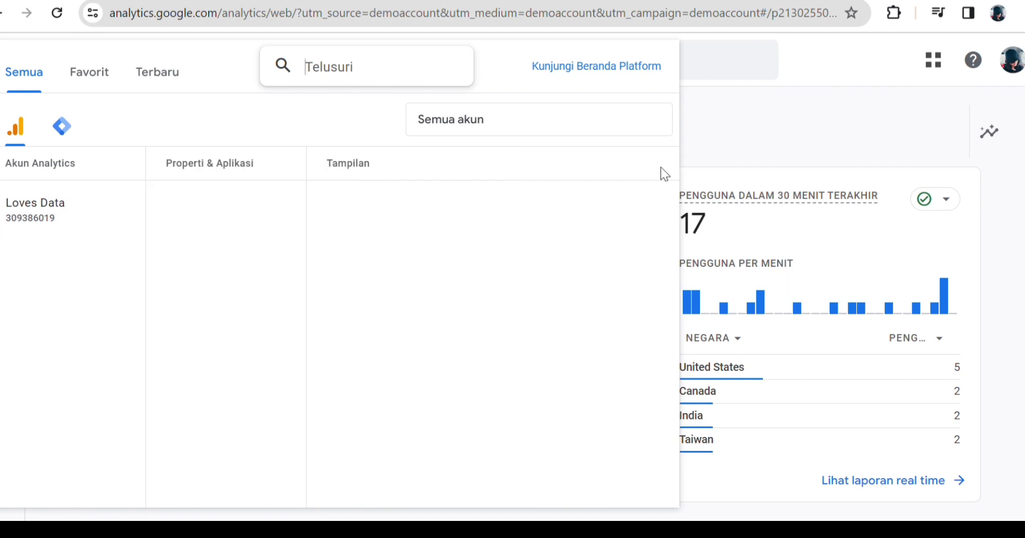
click(733, 140)
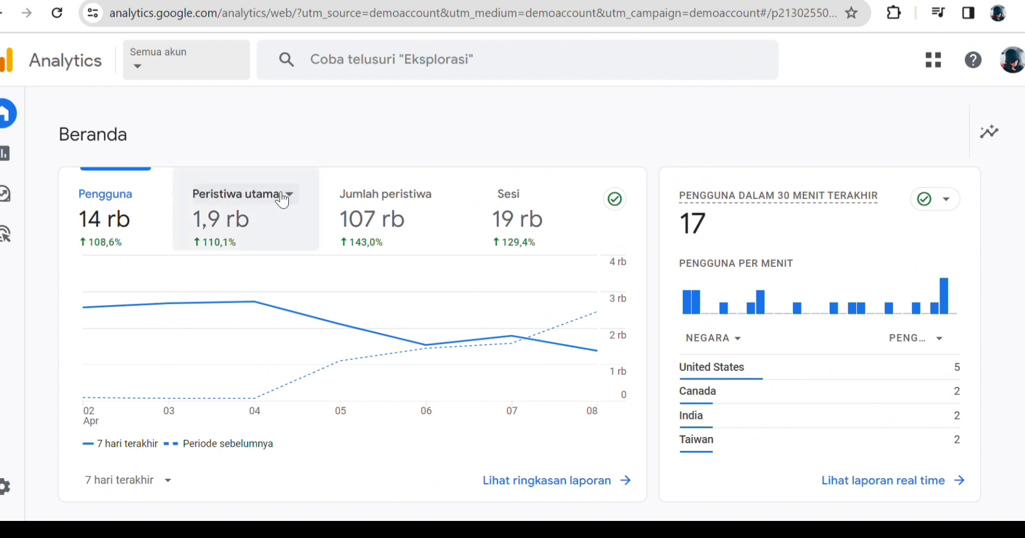
- Open the reports snapshot and dismiss the notice about reports moved to the Advertising section
mouse_move(23, 166)
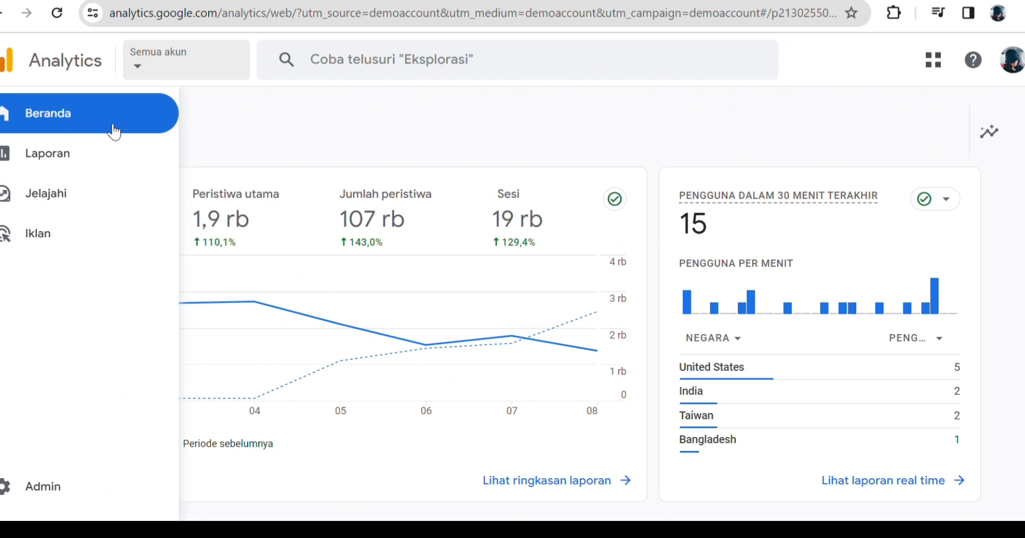
click(68, 153)
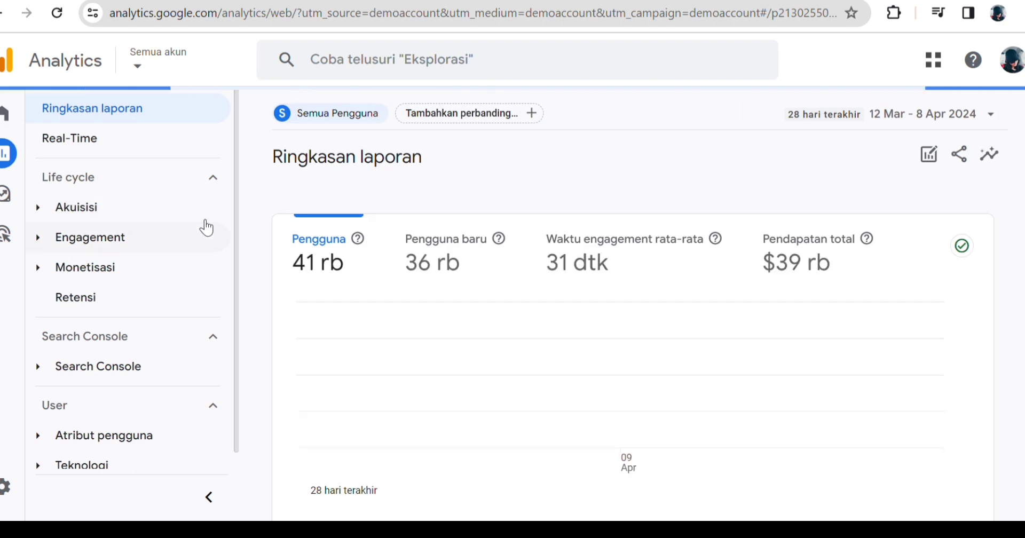
mouse_move(5, 193)
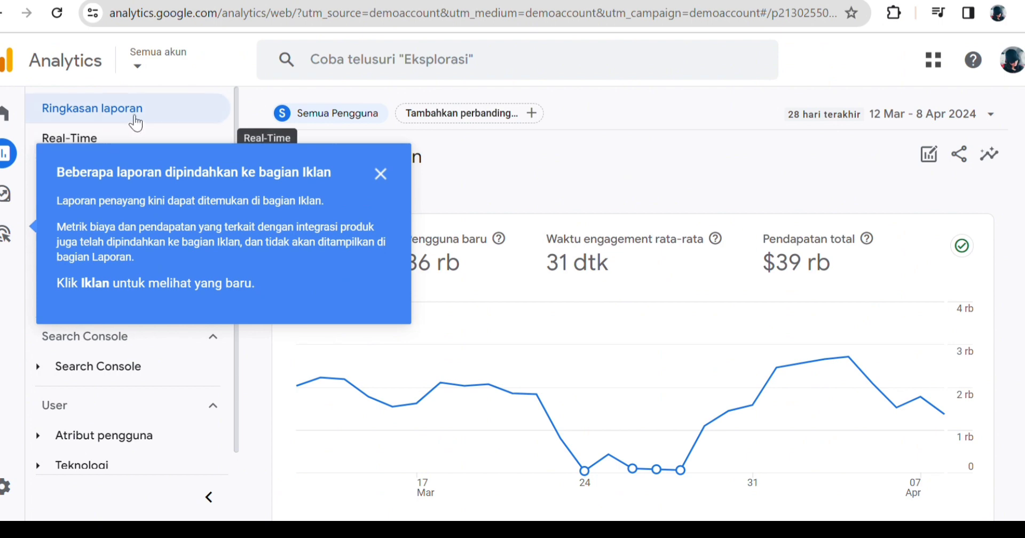
click(380, 178)
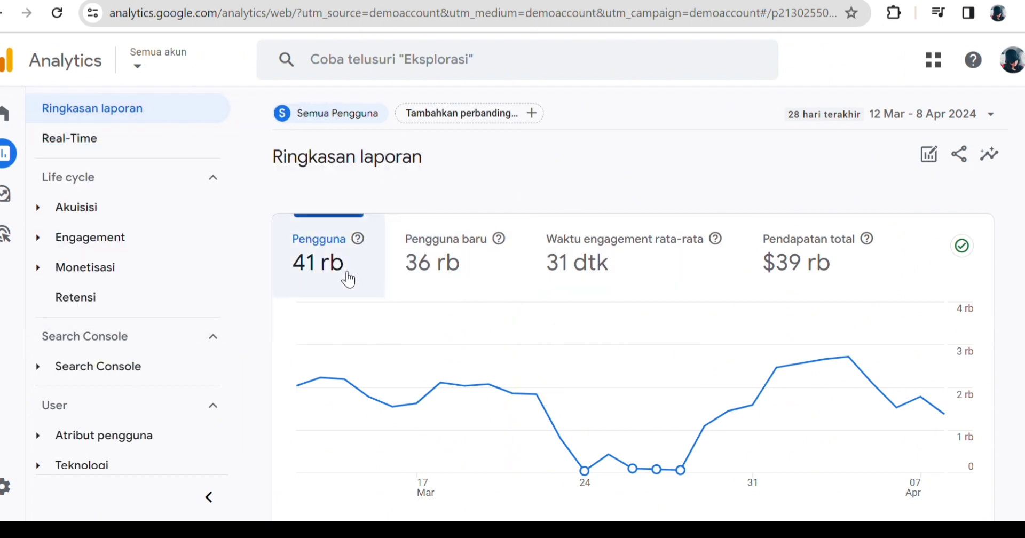
- Read through the reports snapshot's cards on user trends, acquisition channels, session medium, cohort retention, key events and top-selling items
scroll(801, 288, down, 4)
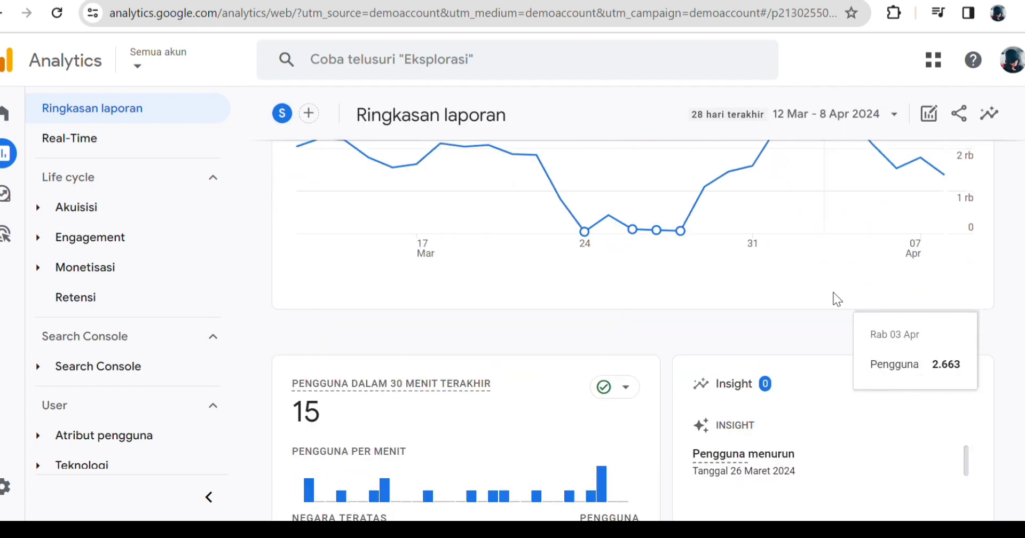
scroll(837, 299, down, 10)
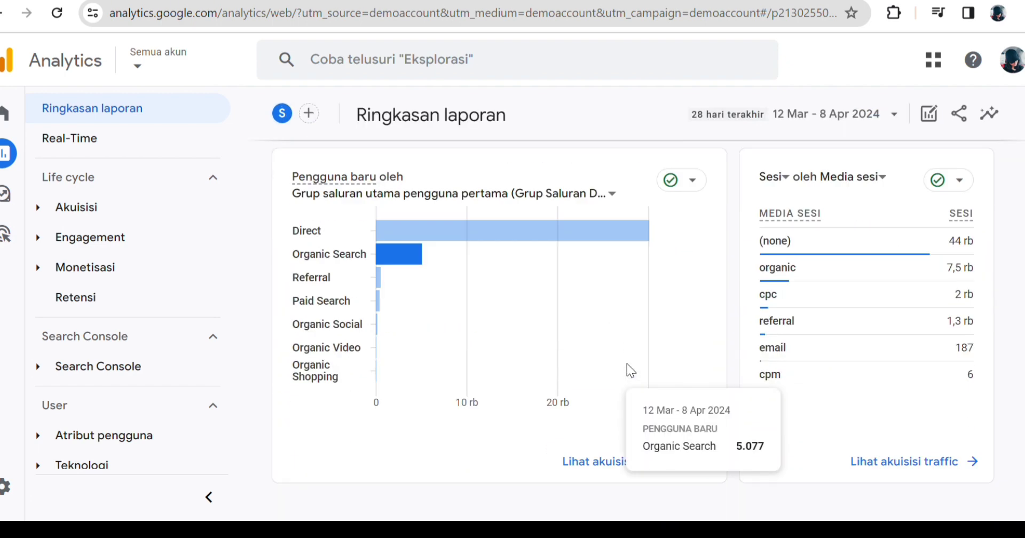
scroll(627, 364, down, 15)
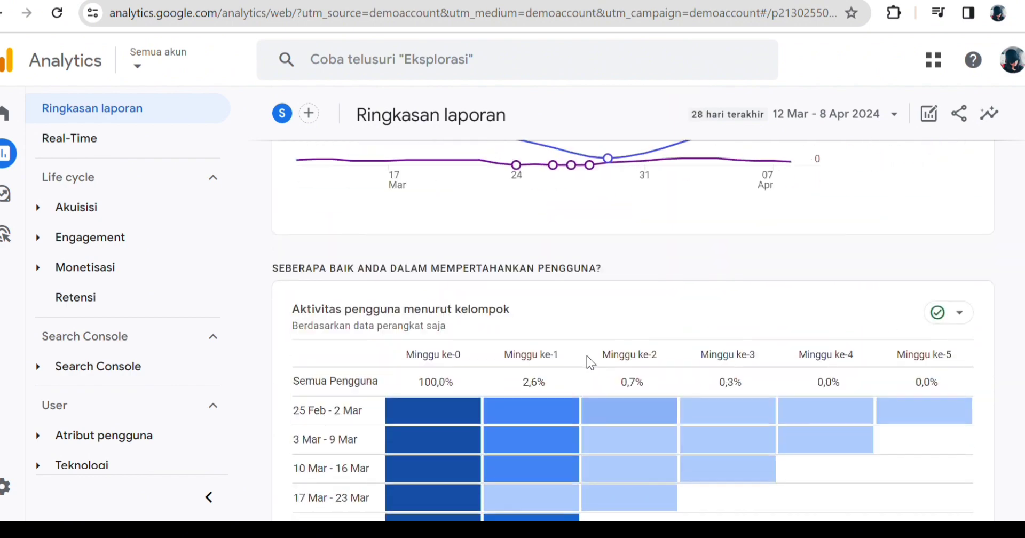
scroll(587, 357, down, 10)
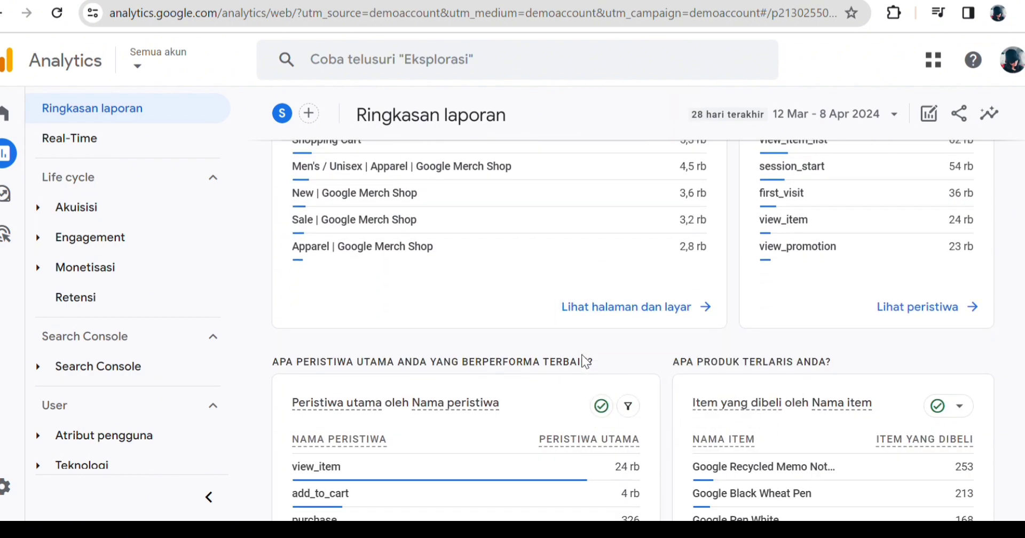
scroll(588, 360, down, 2)
scroll(579, 348, up, 12)
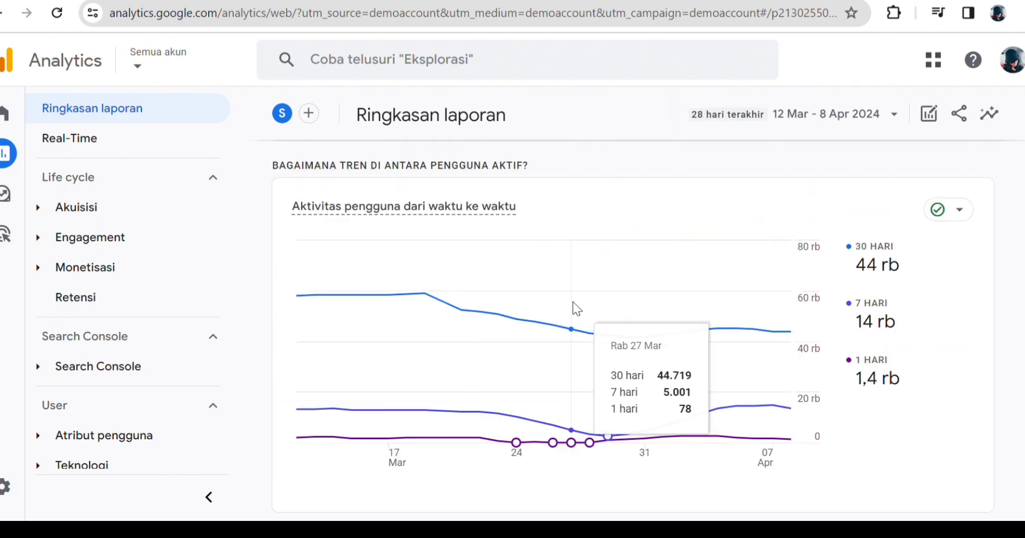
scroll(511, 236, up, 10)
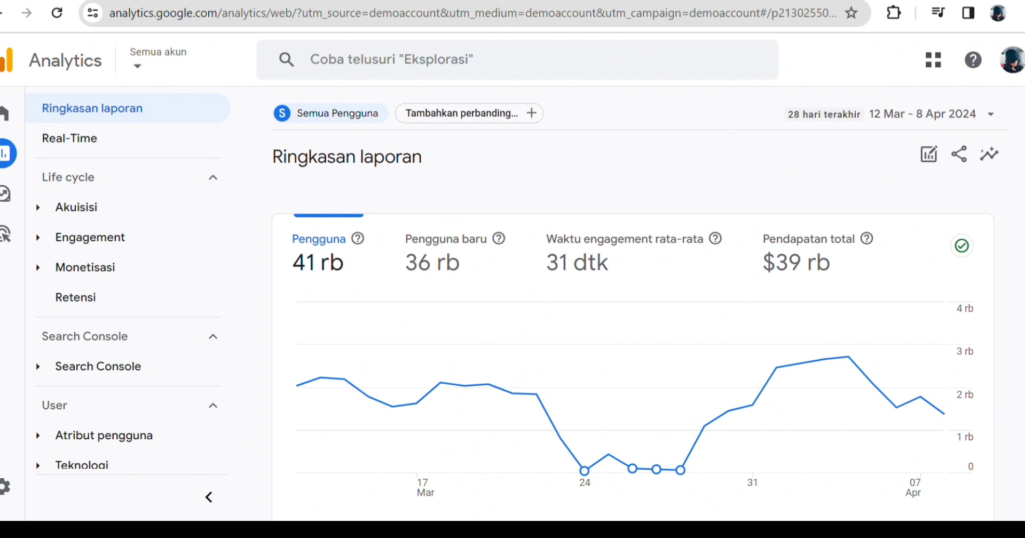
- Look through the Real-Time report's cards, and collapse and expand the Life cycle report group
click(98, 137)
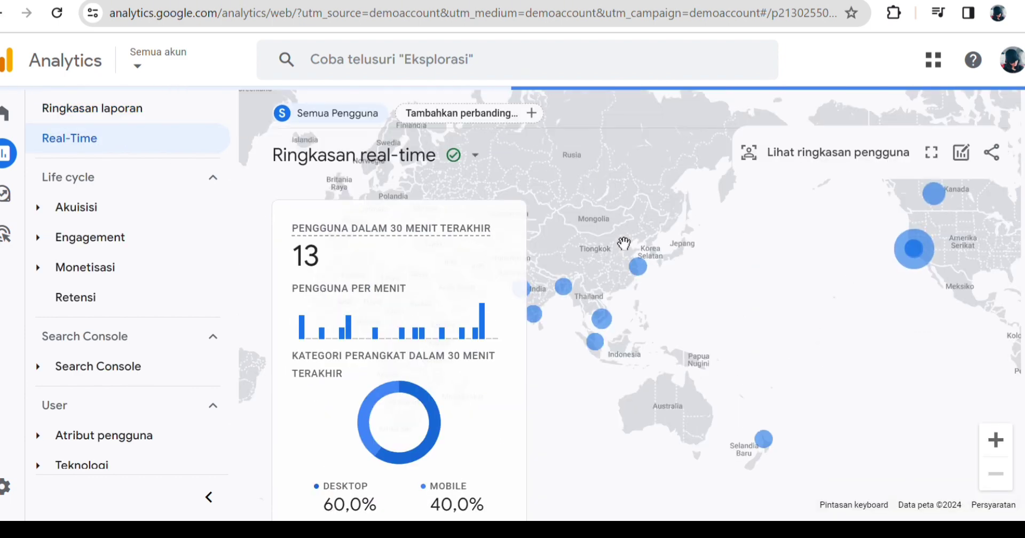
scroll(641, 321, down, 10)
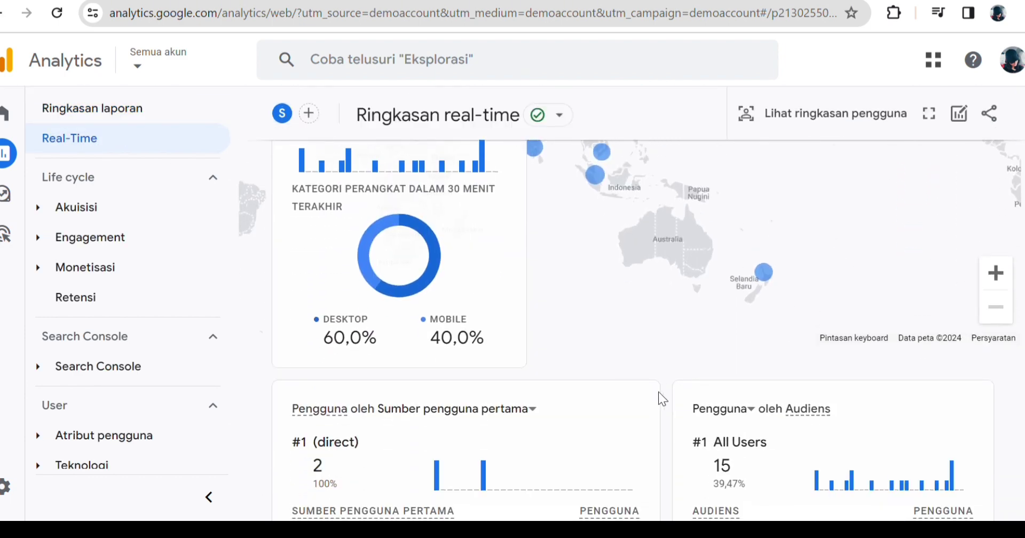
click(110, 176)
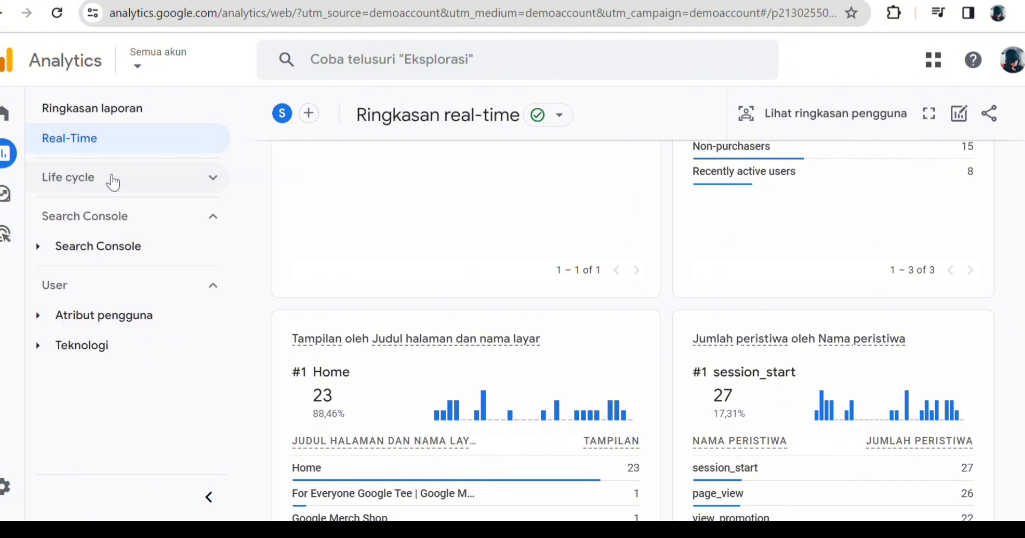
click(110, 177)
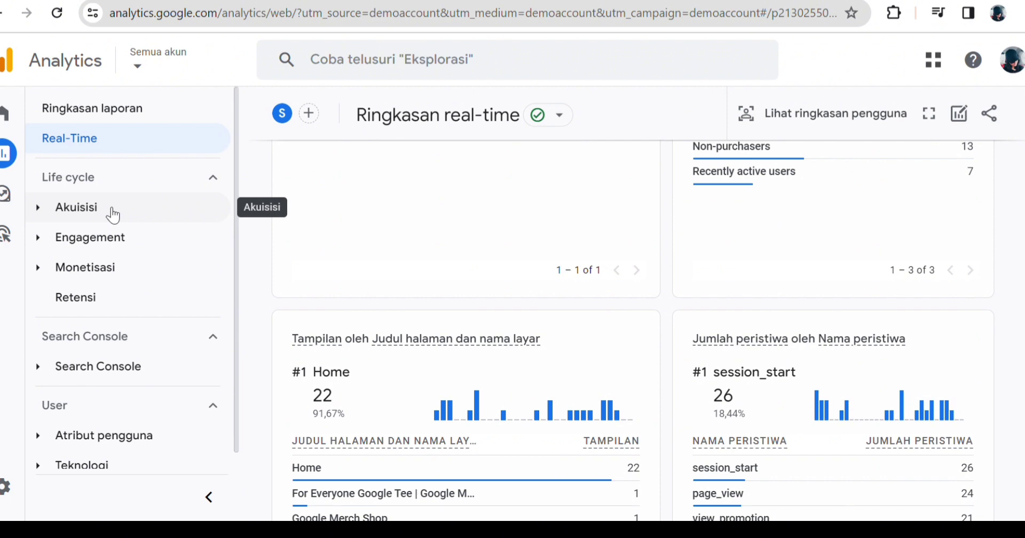
- Look through the existing explorations of the Google Merch Shop property and create a blank exploration
click(8, 198)
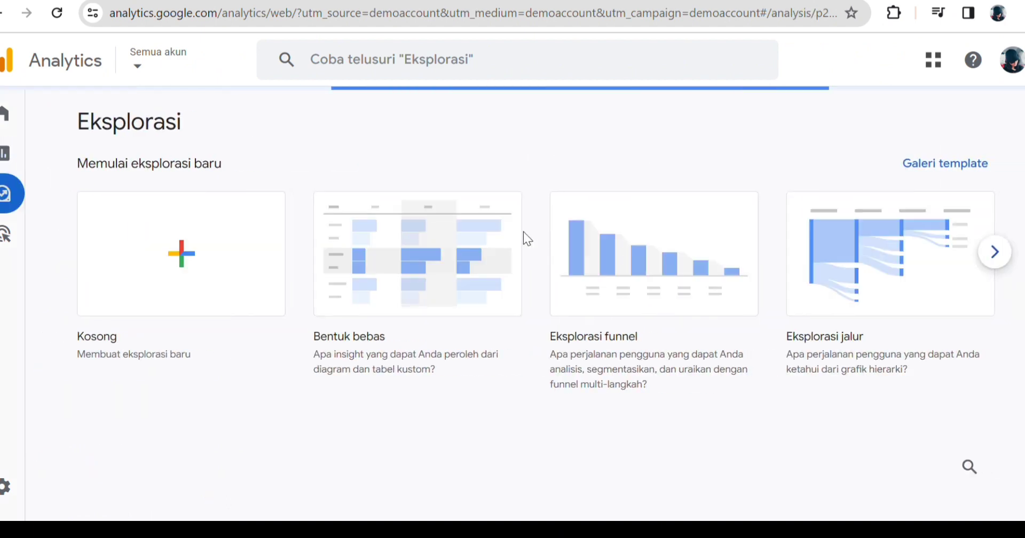
scroll(383, 247, down, 8)
scroll(281, 196, up, 3)
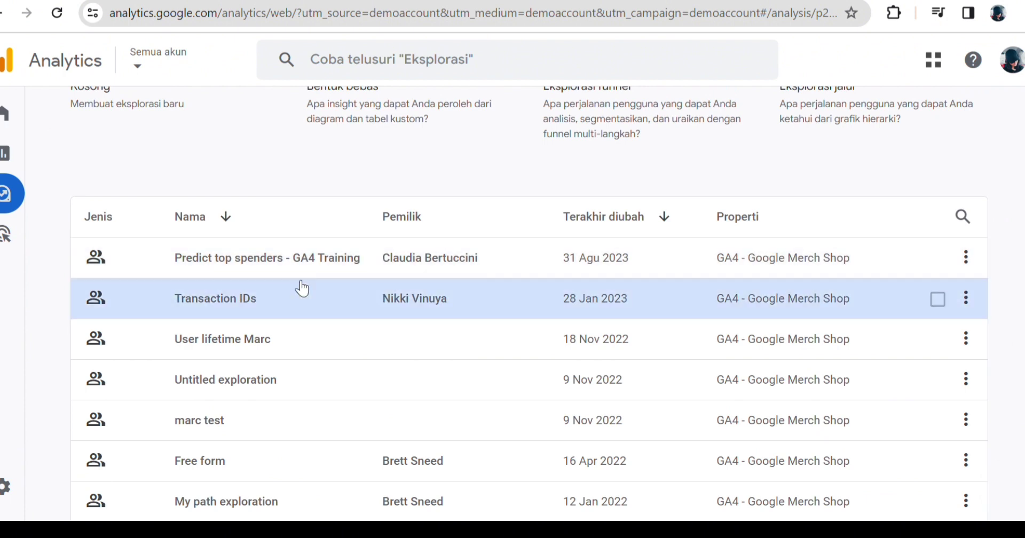
scroll(206, 228, up, 4)
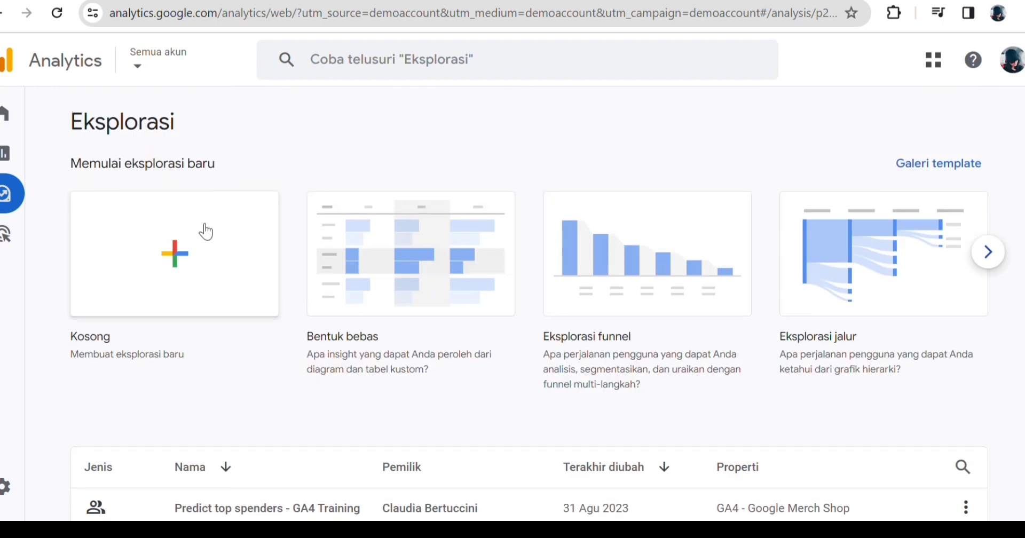
click(205, 254)
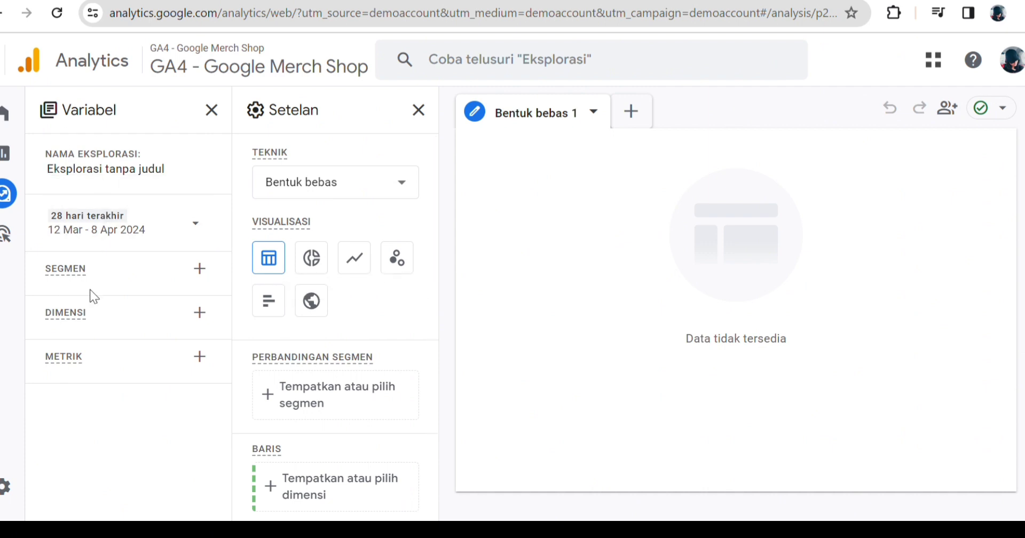
- Look through the blank exploration's row, column and value settings and its date range presets, keeping the current date range
scroll(361, 169, down, 6)
scroll(372, 409, down, 3)
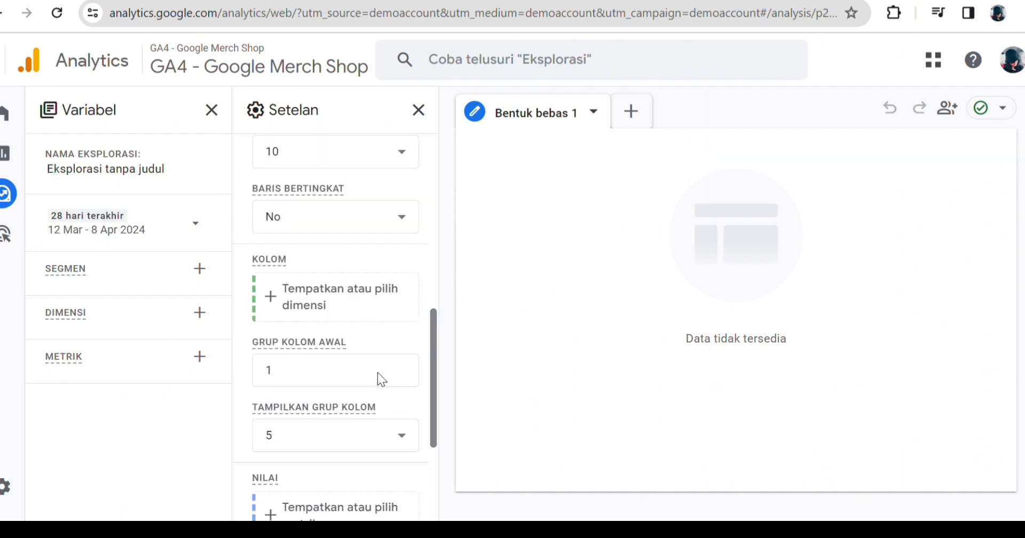
scroll(379, 378, up, 1)
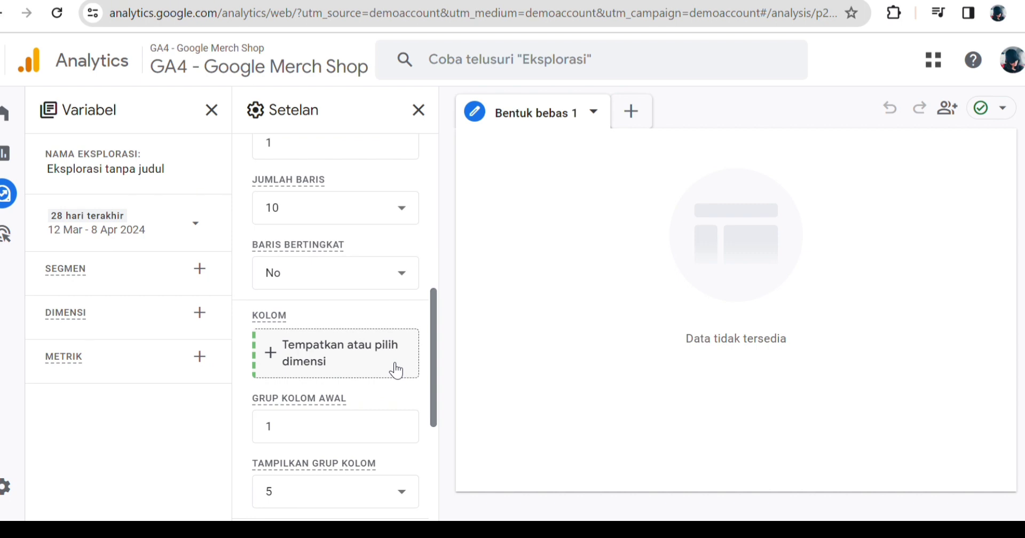
click(207, 226)
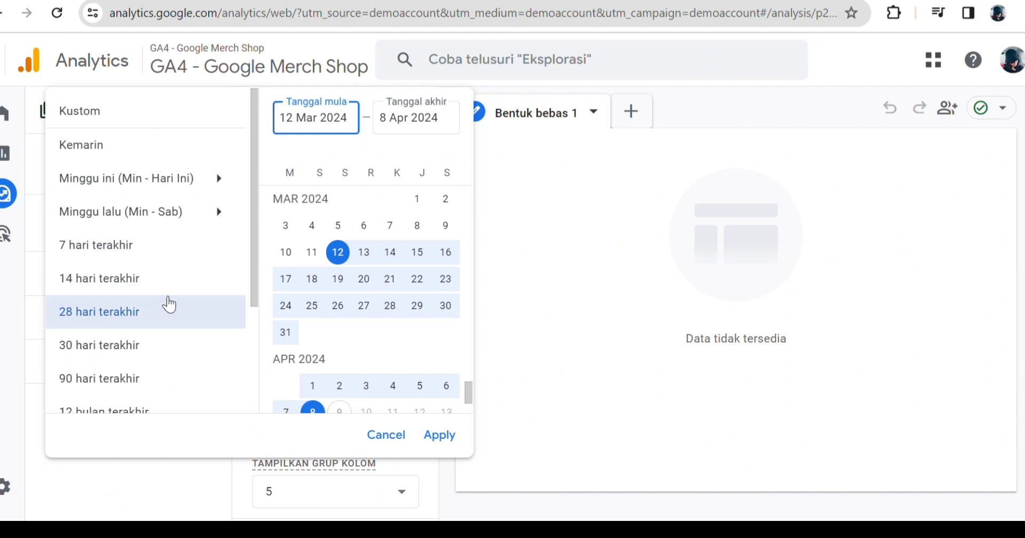
click(550, 227)
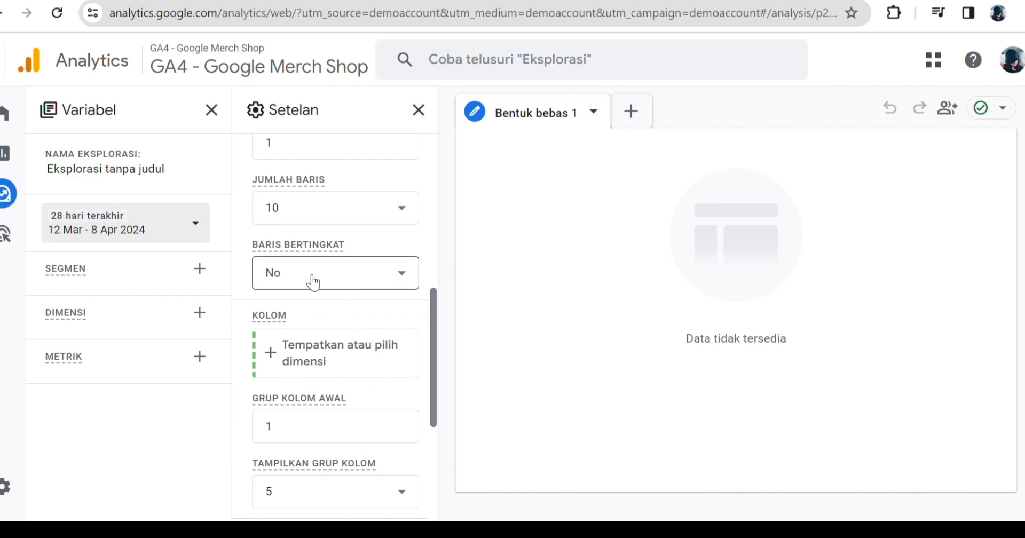
- Search the exploration's dimension picker for "campaign" and clear the search
click(200, 312)
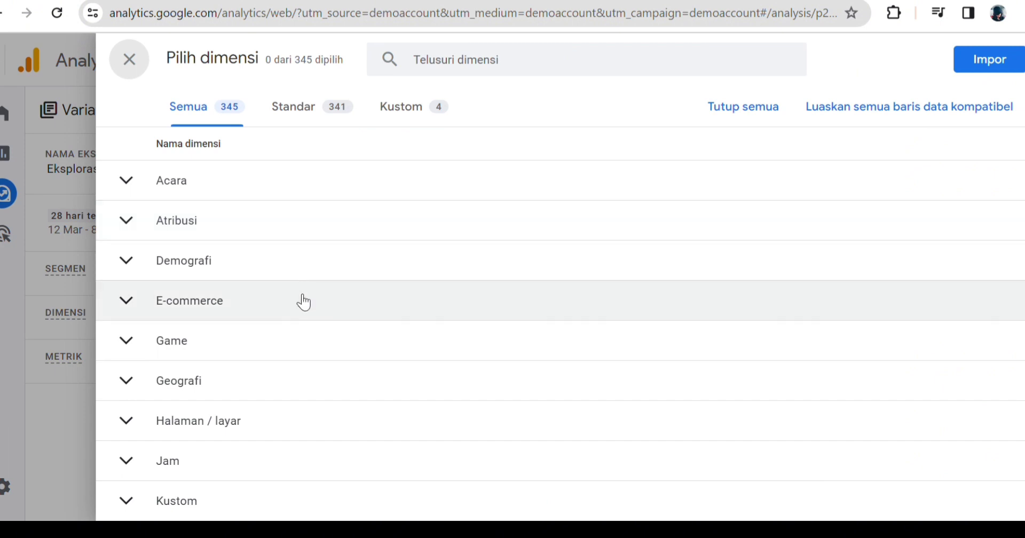
click(574, 61)
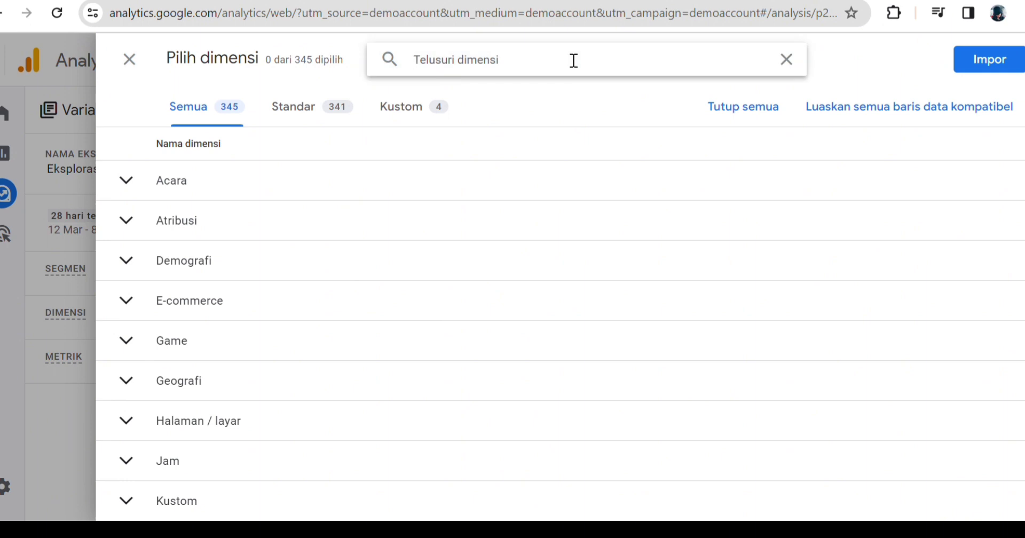
text(cam)
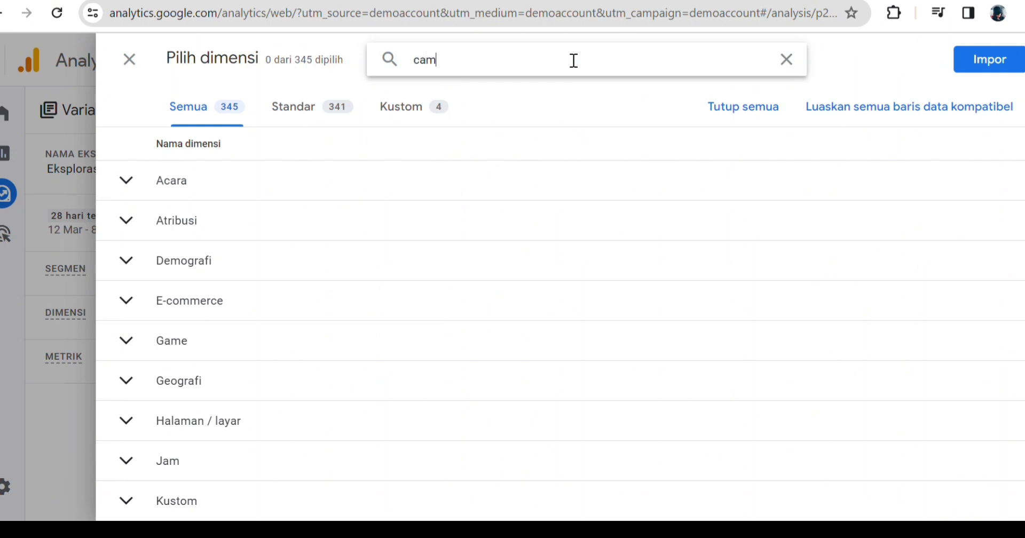
text(paign)
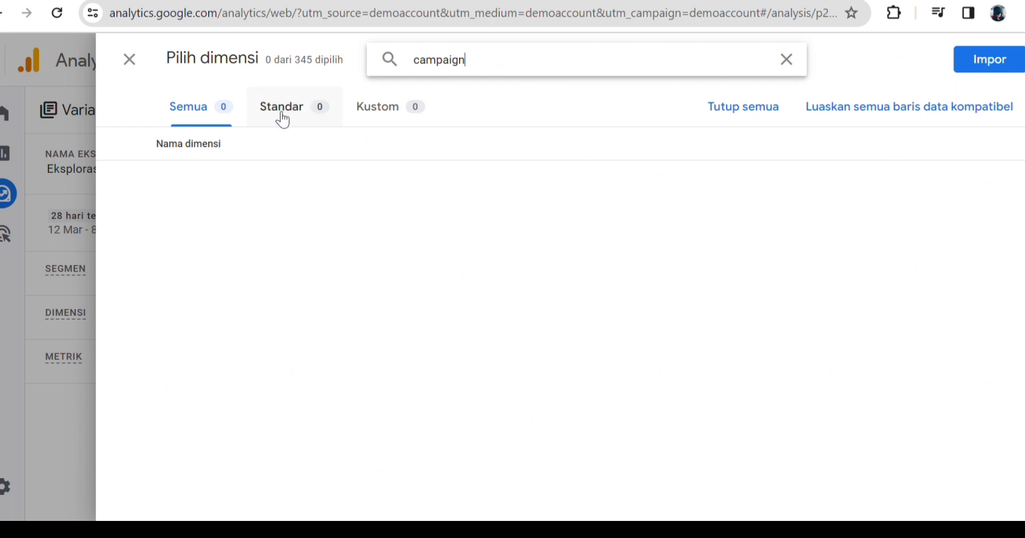
click(205, 101)
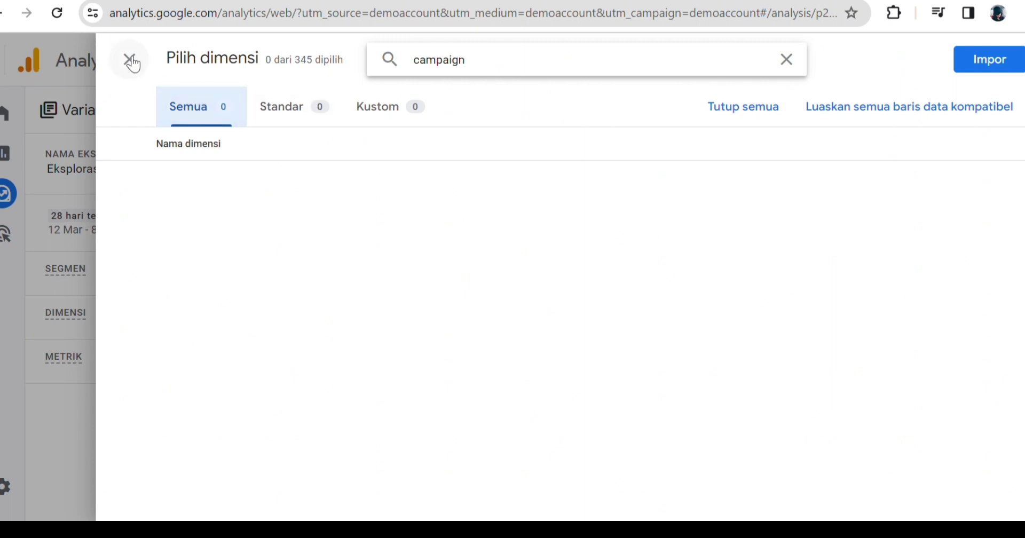
click(789, 61)
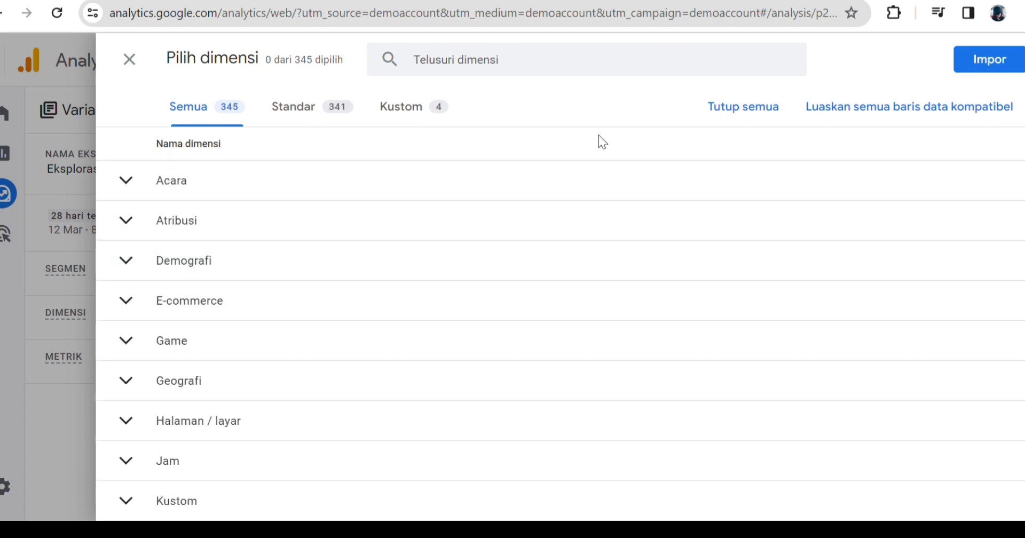
- Expand the Video, Umum and Sumber traffic dimension groups and look through the dimensions they offer
scroll(367, 309, down, 6)
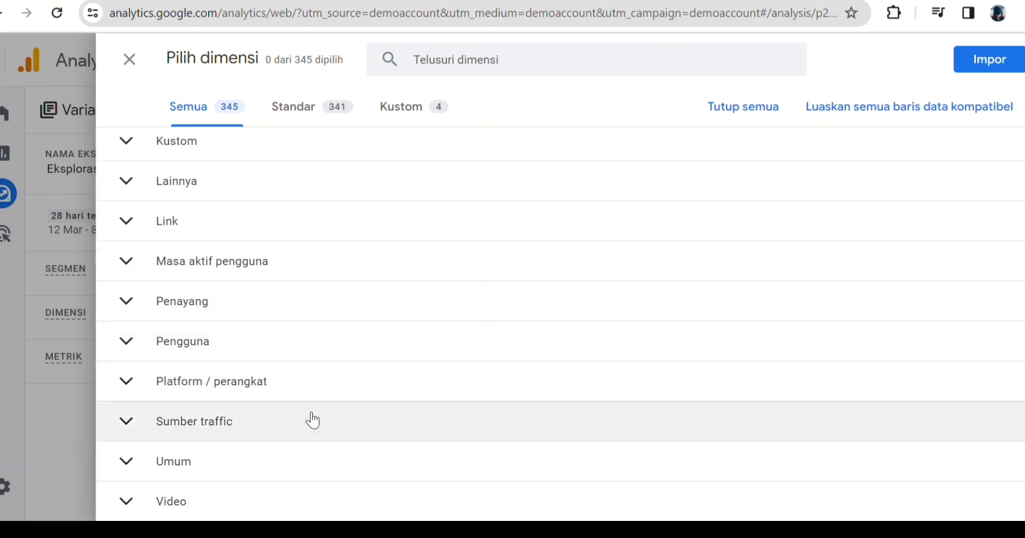
click(153, 486)
scroll(213, 435, down, 2)
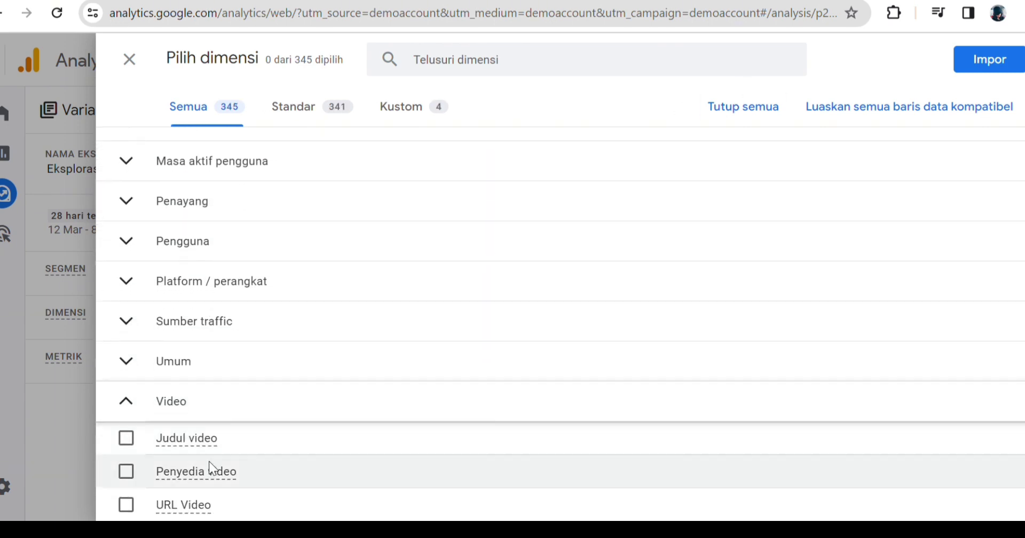
click(151, 378)
scroll(222, 450, down, 5)
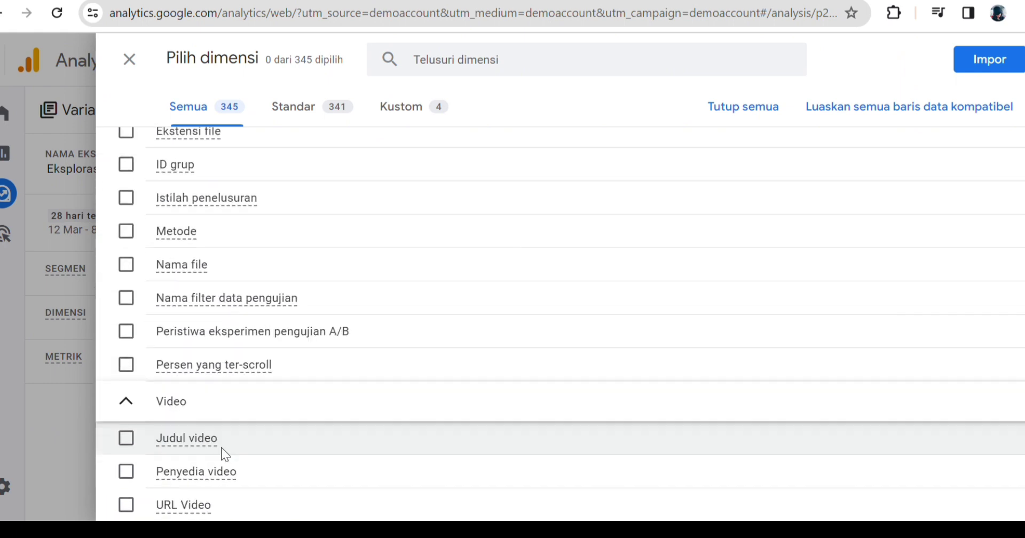
scroll(231, 347, up, 6)
click(130, 365)
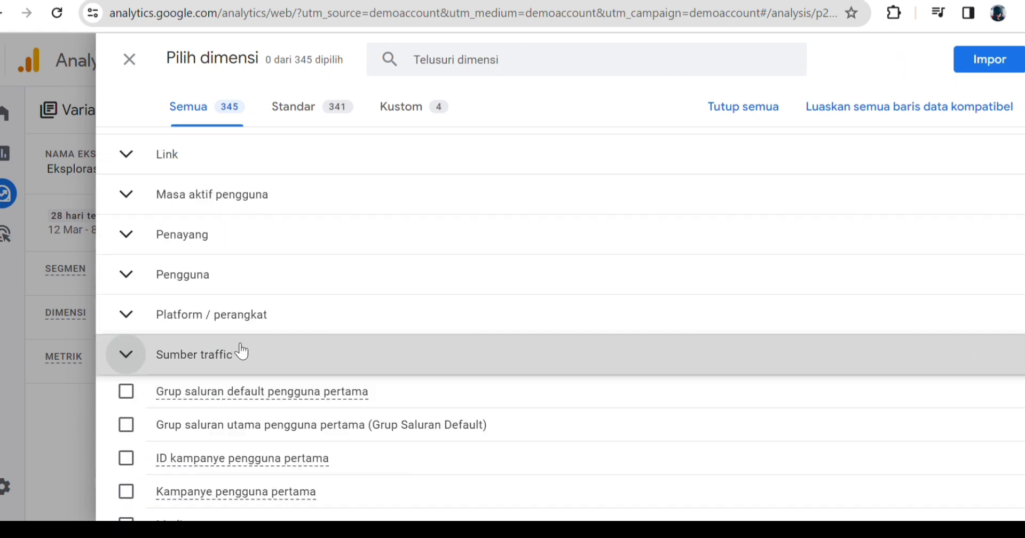
scroll(263, 377, down, 3)
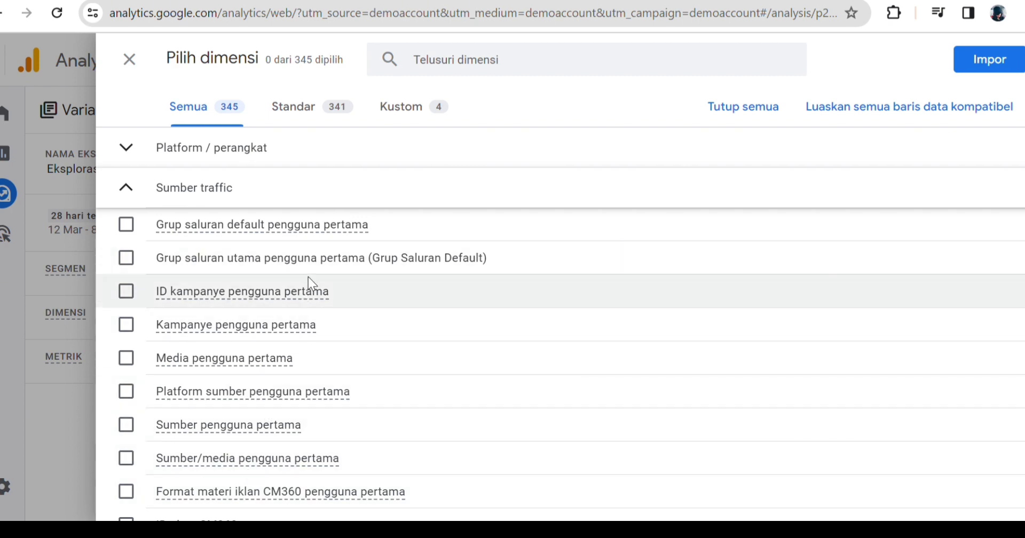
- Search the available dimensions for "sessions" and clear the search
scroll(321, 299, up, 10)
click(449, 61)
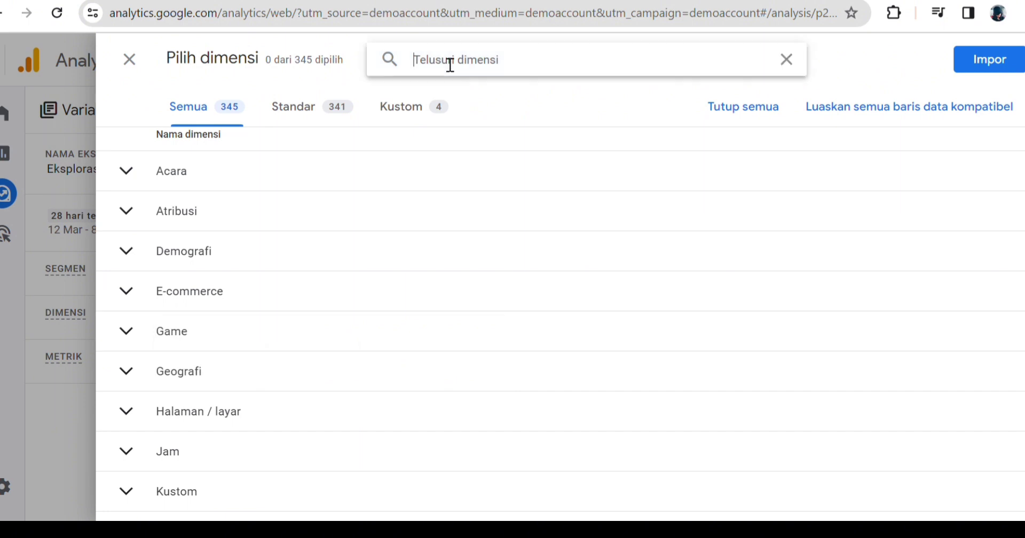
text(session)
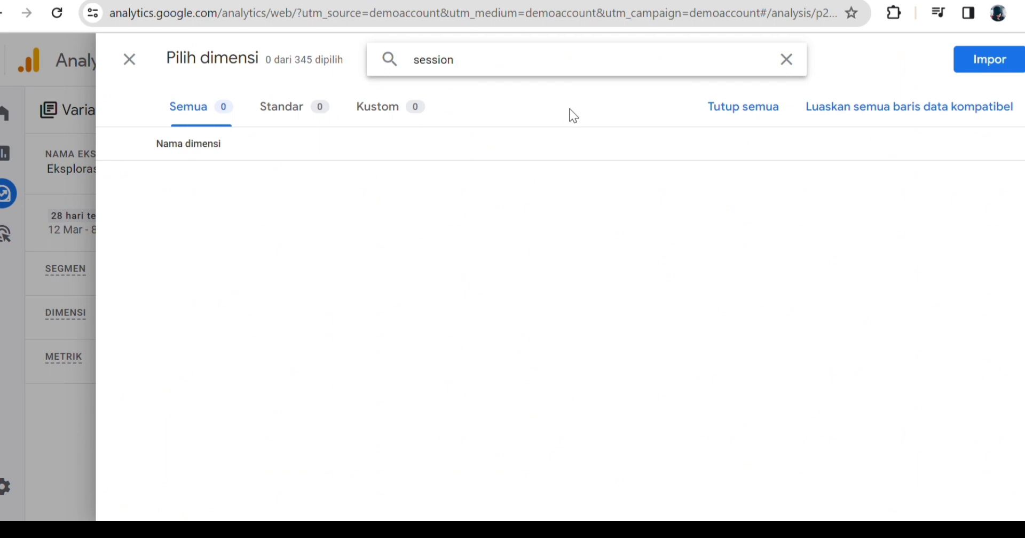
text(s)
drag(492, 66, 414, 68)
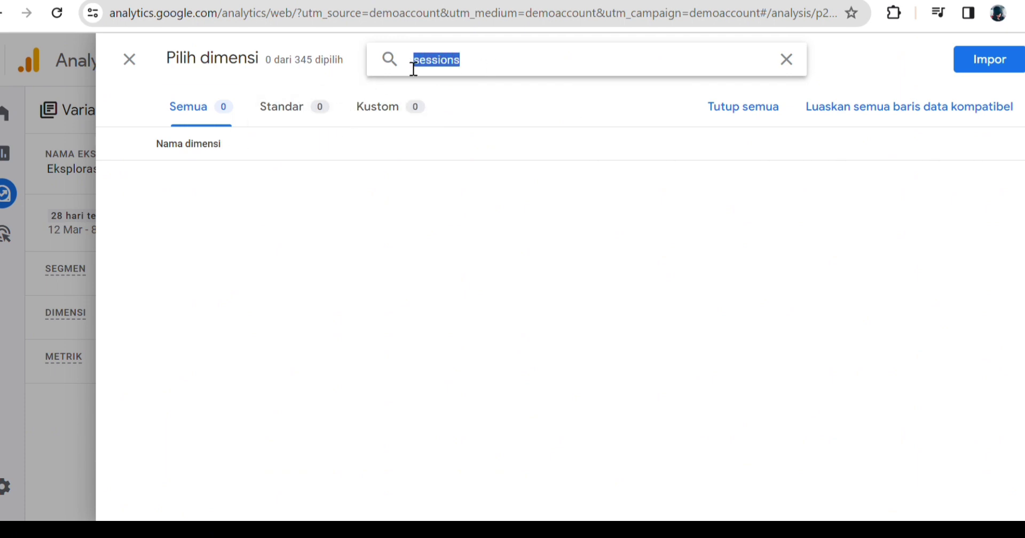
click(787, 59)
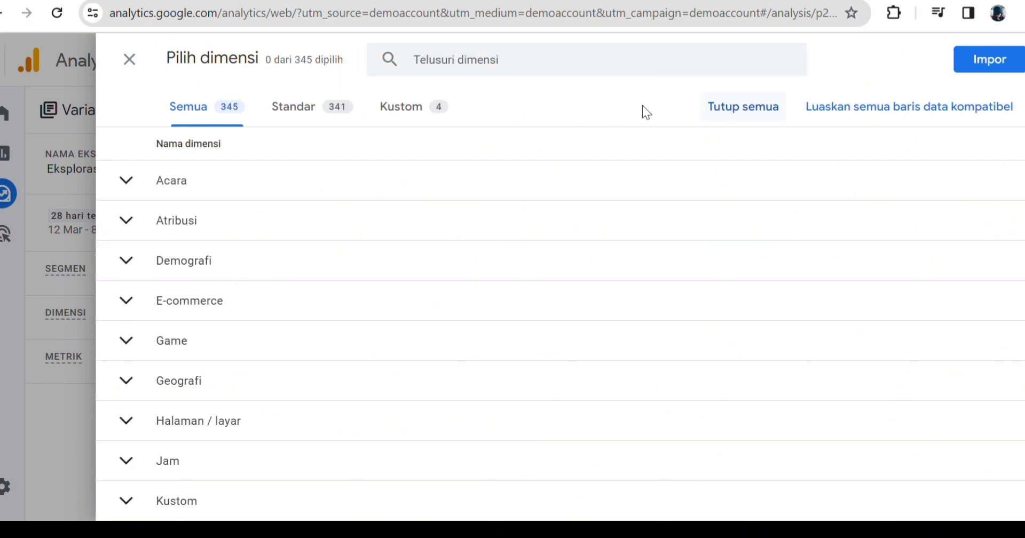
- Expand the E-commerce dimension group, read through its item, category and coupon dimensions, and collapse it
click(216, 307)
scroll(308, 314, down, 3)
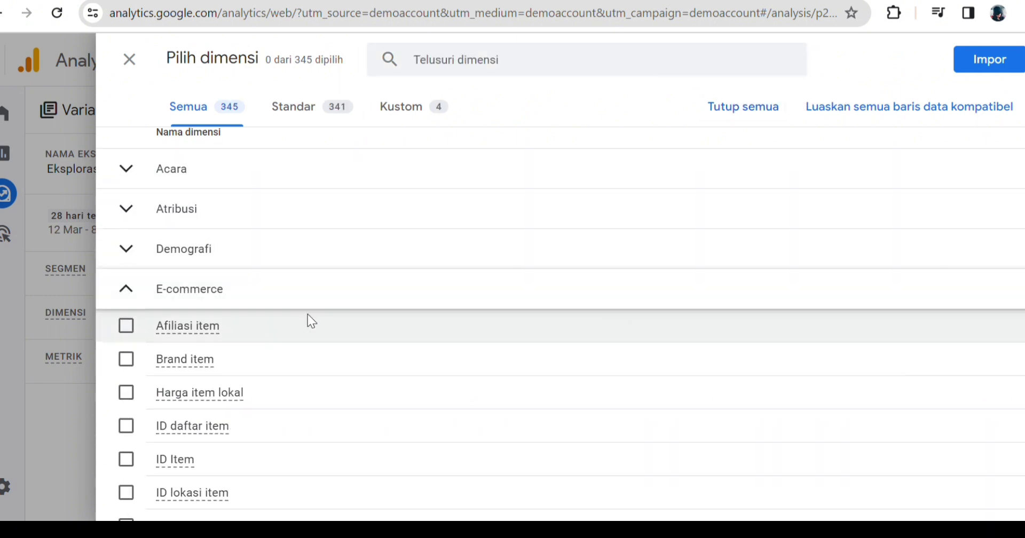
scroll(238, 465, down, 6)
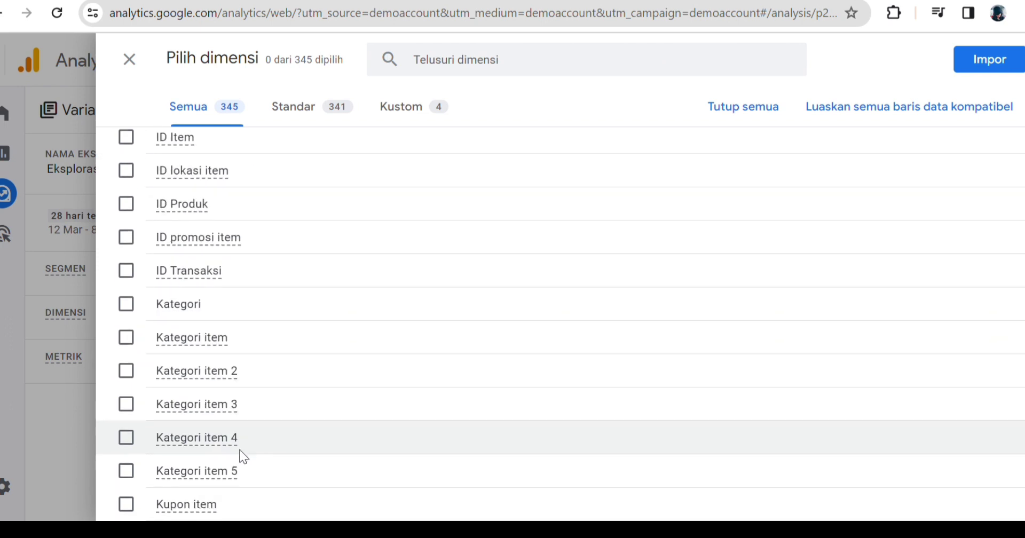
scroll(241, 444, down, 6)
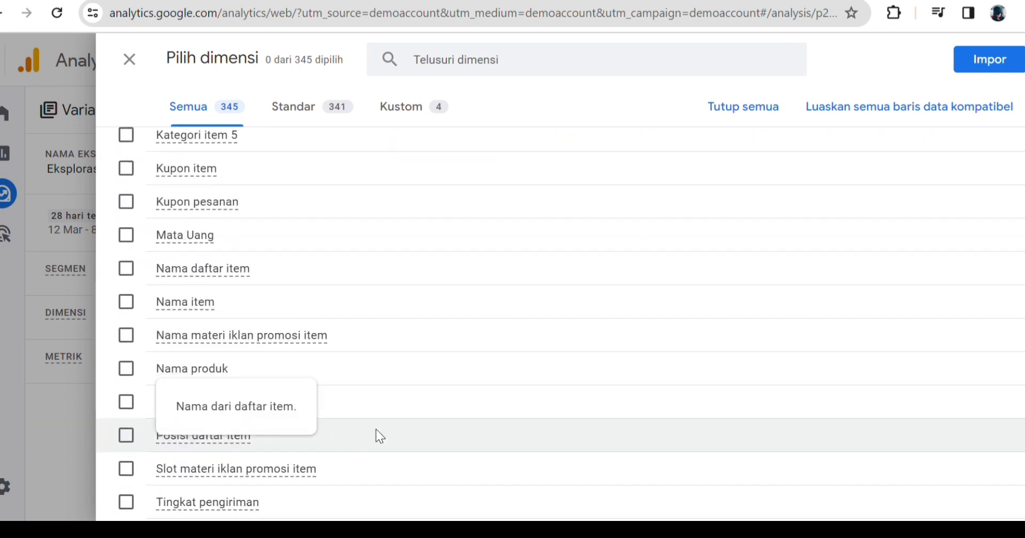
scroll(377, 289, up, 10)
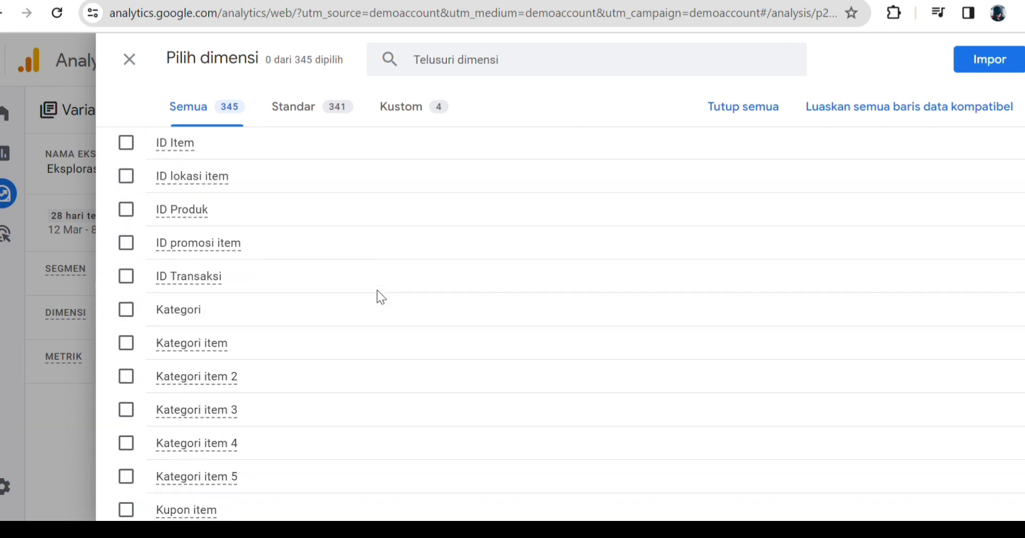
scroll(374, 291, up, 2)
click(108, 315)
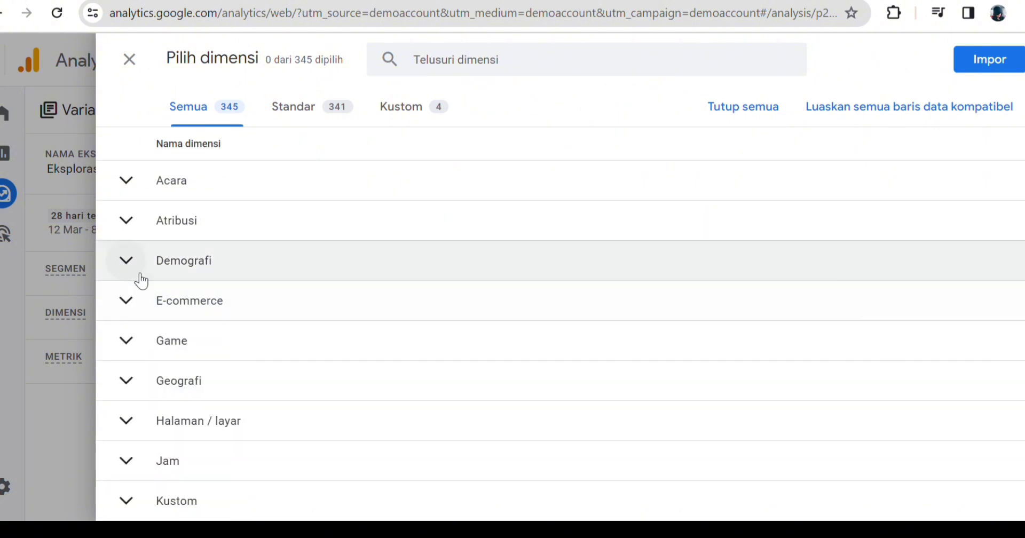
- Look through the dimensions in the Lainnya and Link groups and close the dimension picker without importing any
click(109, 275)
scroll(321, 321, down, 6)
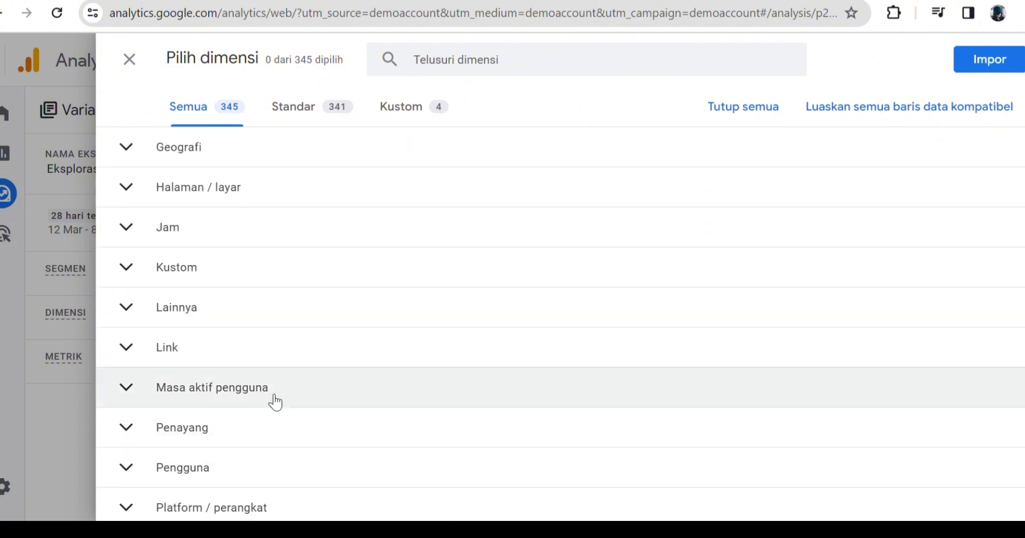
click(258, 342)
click(266, 319)
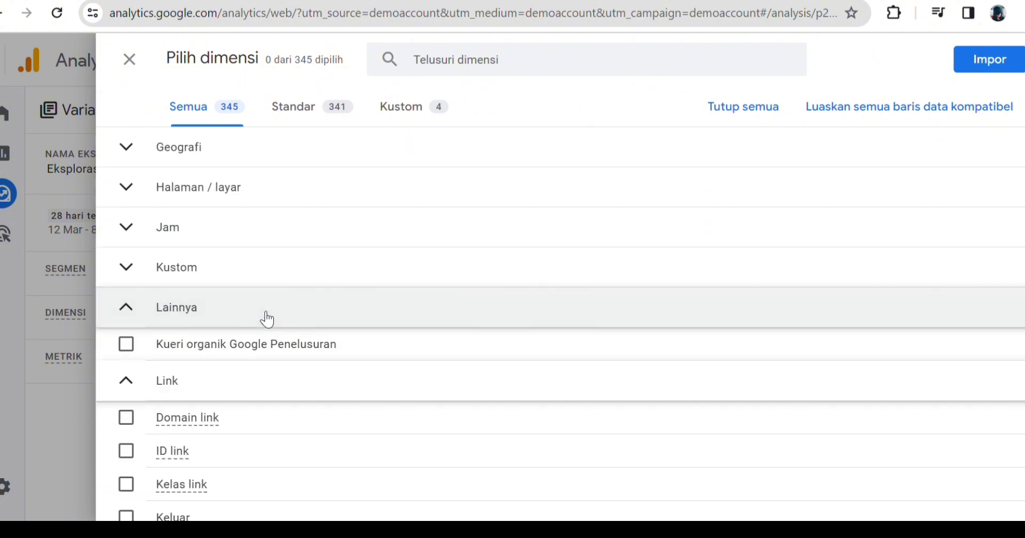
scroll(267, 319, down, 5)
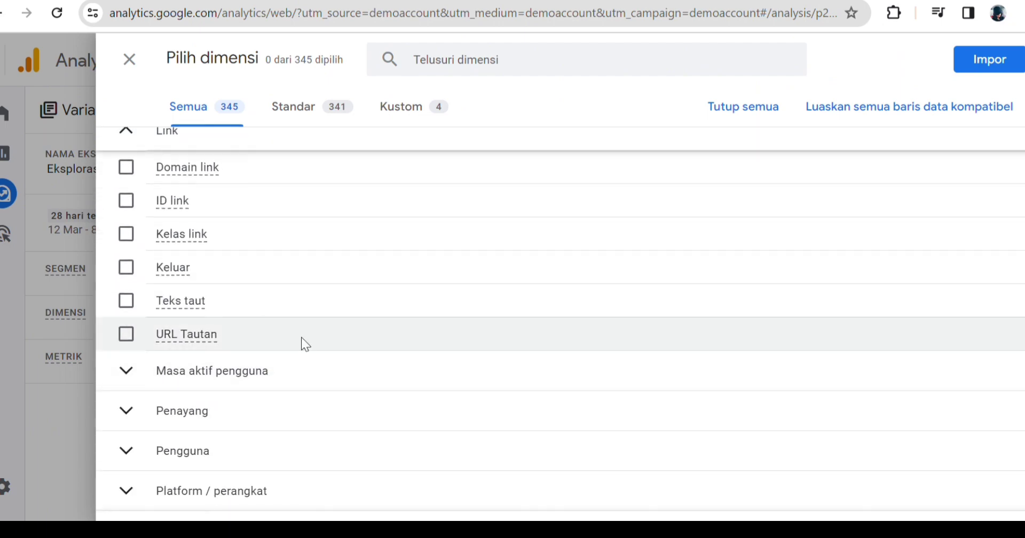
scroll(301, 337, up, 10)
click(129, 59)
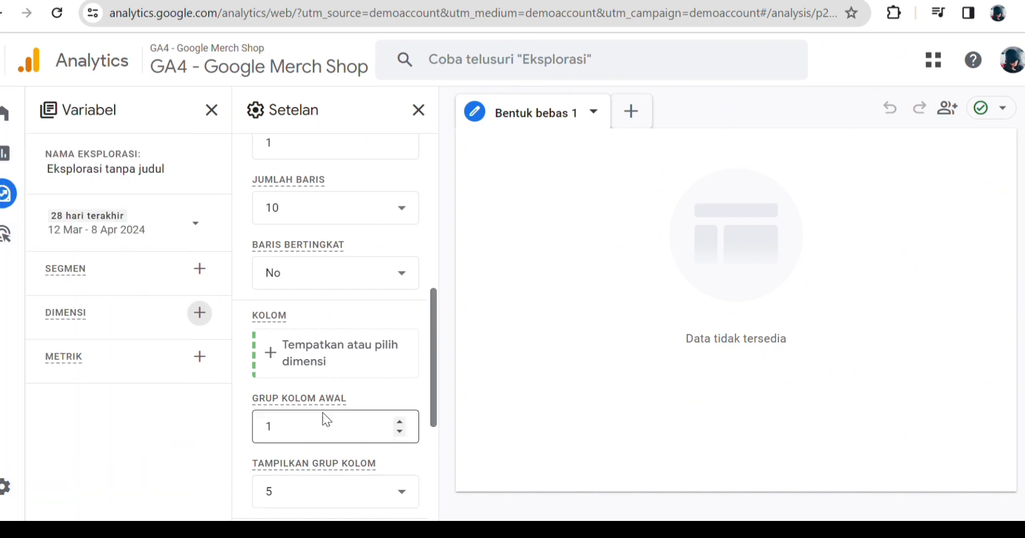
- Look through the suggested audiences for a new segment and close the segment builder without creating one
click(207, 273)
scroll(451, 417, down, 5)
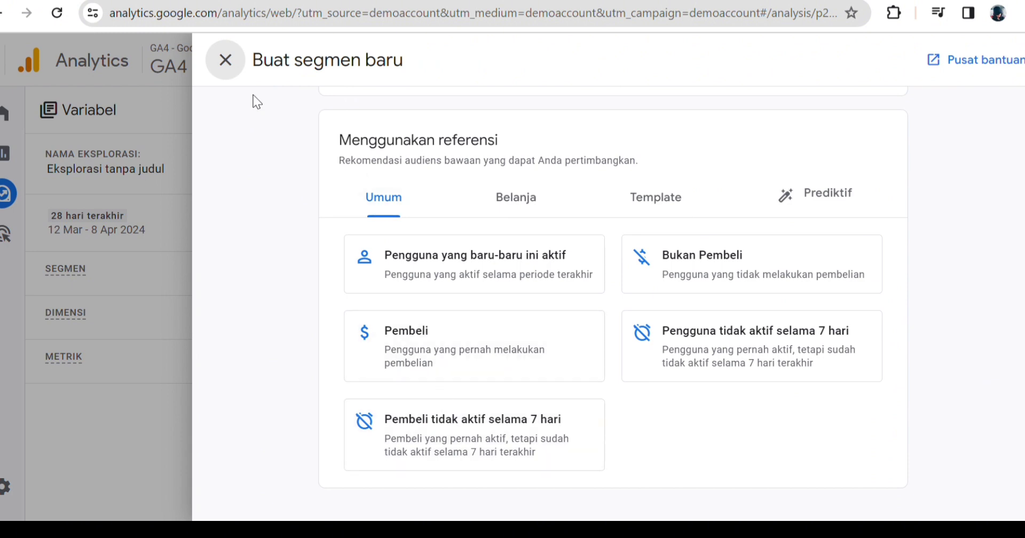
click(230, 65)
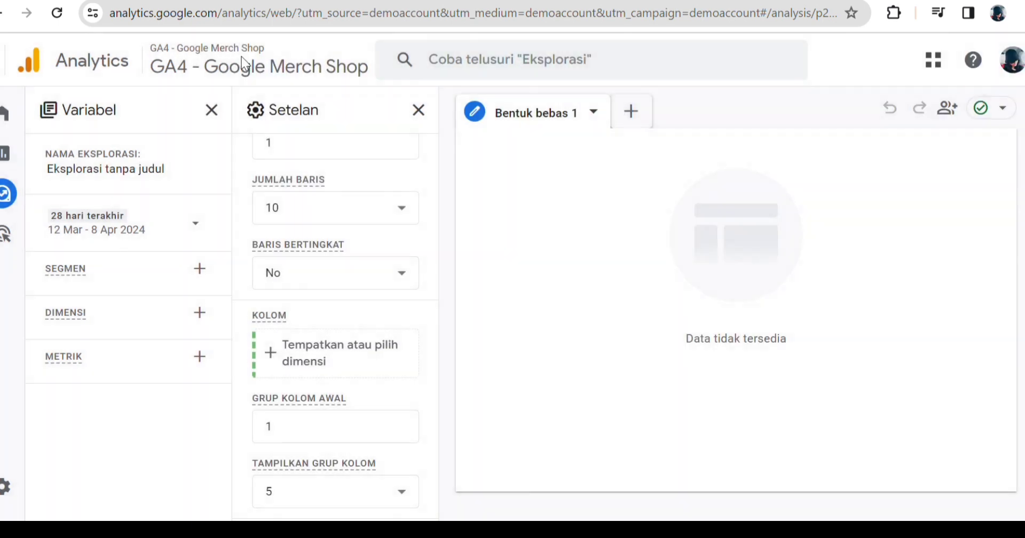
- Search the dimension picker for "campaign" again and close the picker
click(200, 313)
click(458, 60)
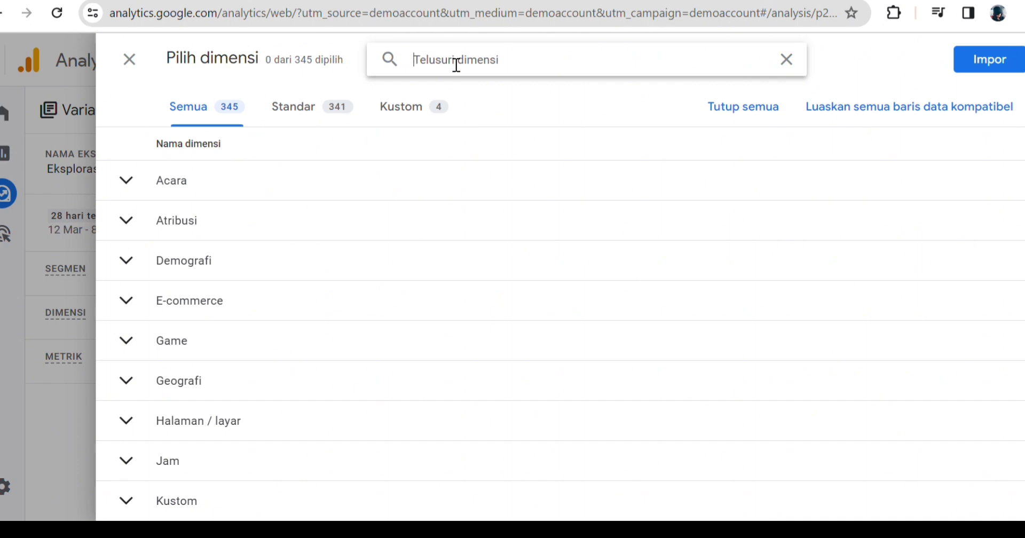
text(cam)
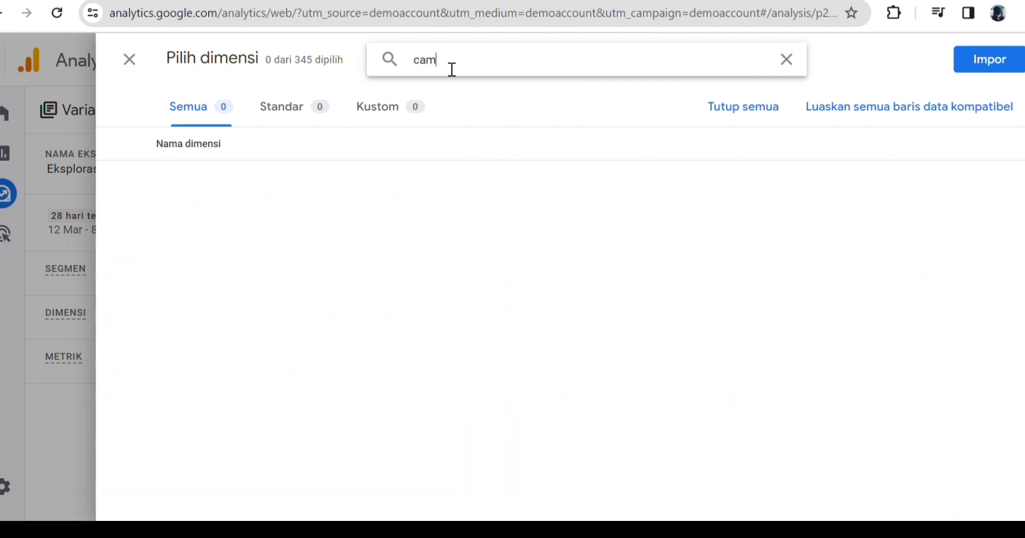
text(paign)
click(129, 59)
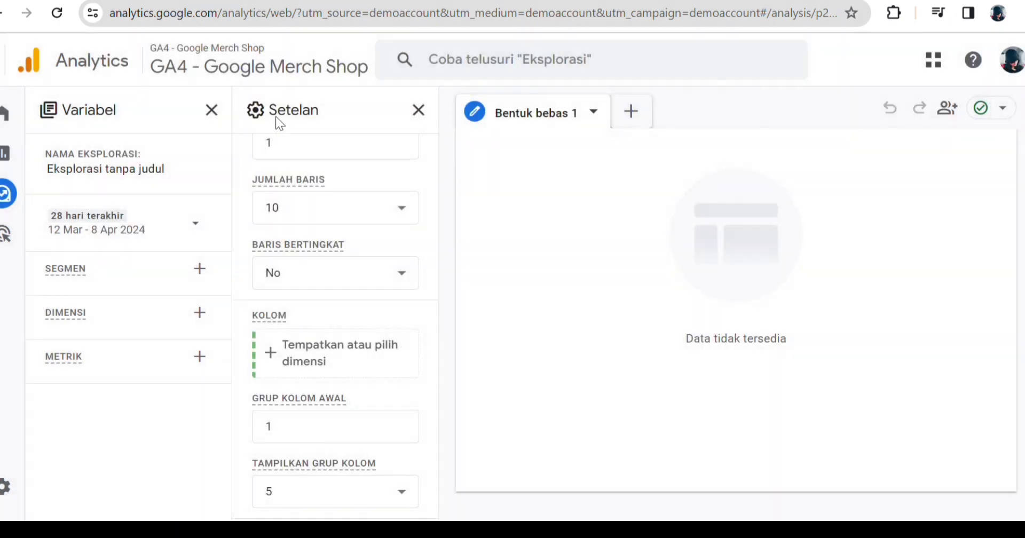
- Open the dimension picker, expand the Acara and Atribusi groups of the standard dimensions, and select Kampanye
click(209, 309)
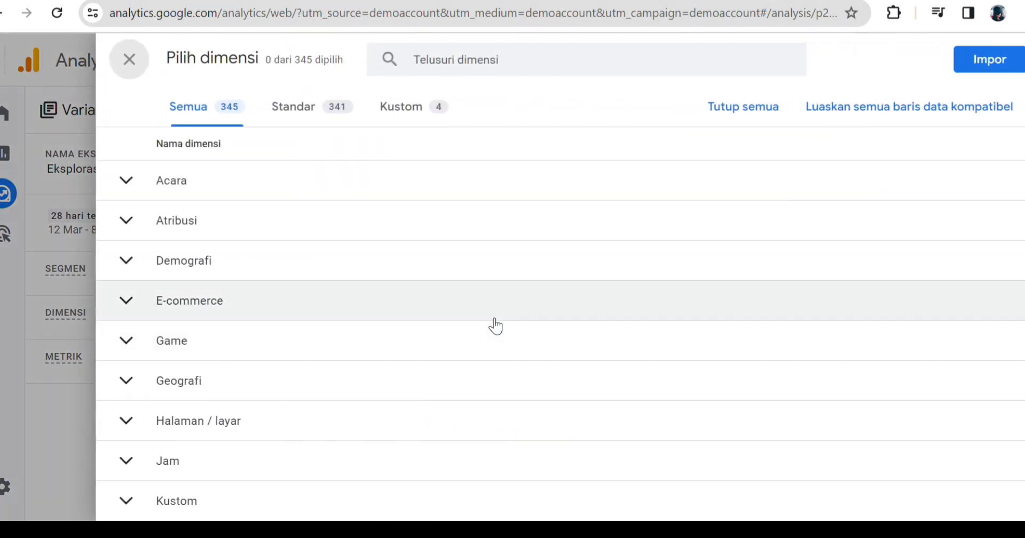
click(324, 115)
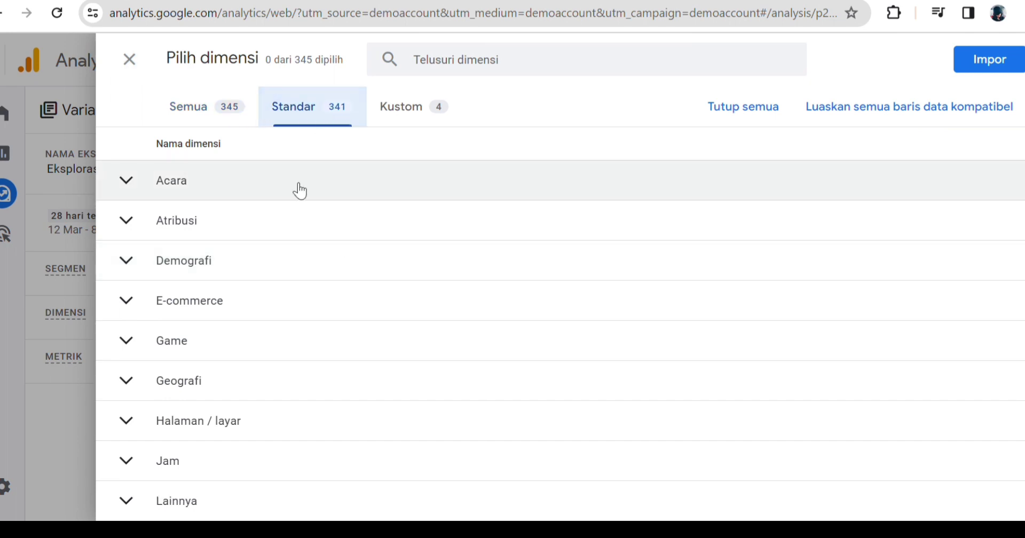
click(256, 187)
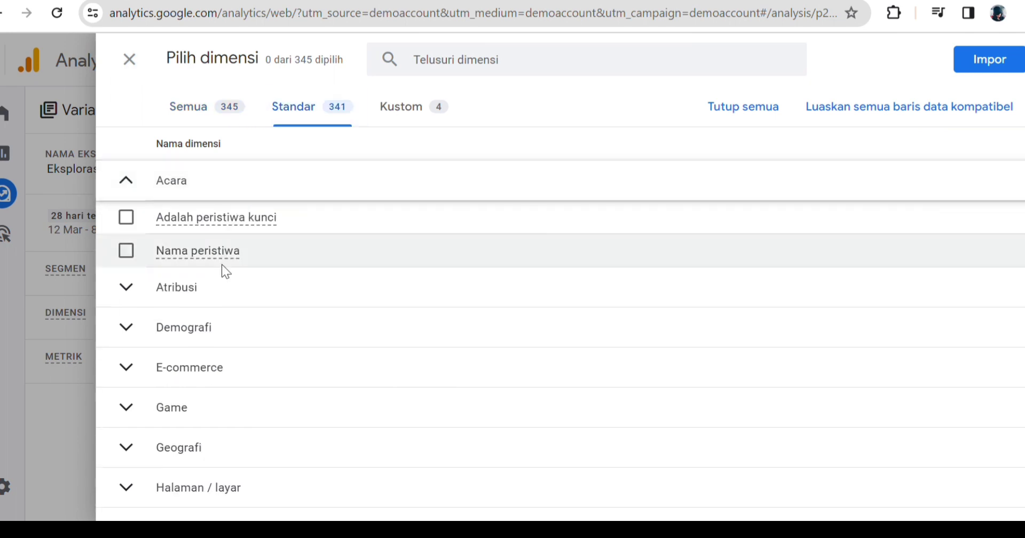
click(219, 287)
scroll(215, 361, down, 6)
scroll(213, 343, up, 3)
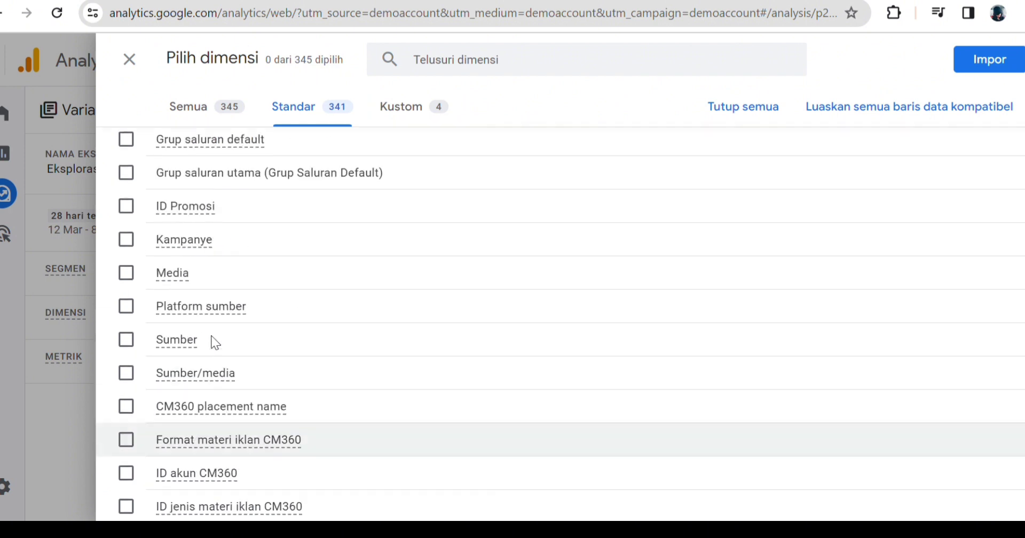
click(217, 257)
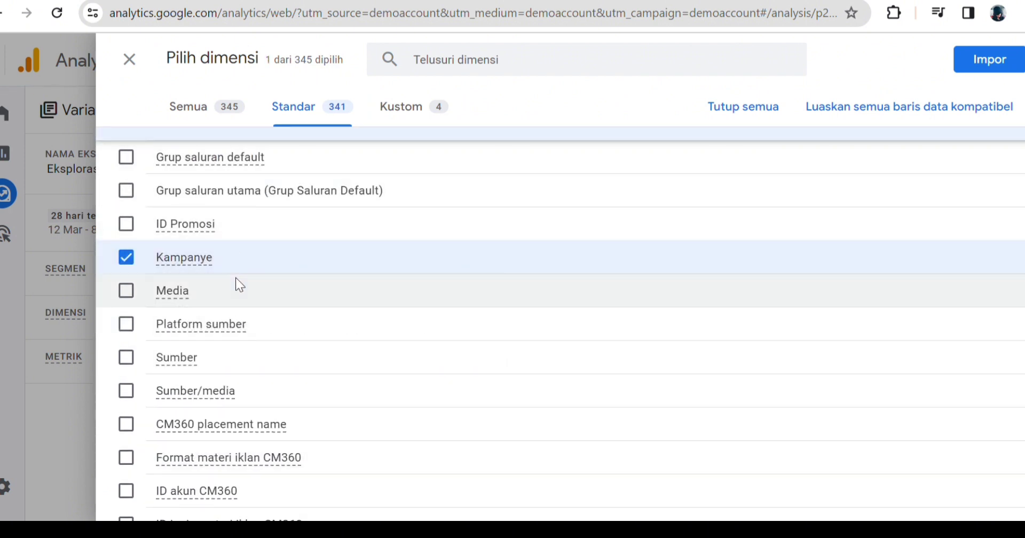
- Look through the CM360, DV360 and manual campaign dimensions in the Atribusi group of the standard dimensions
scroll(222, 320, down, 3)
scroll(219, 342, down, 3)
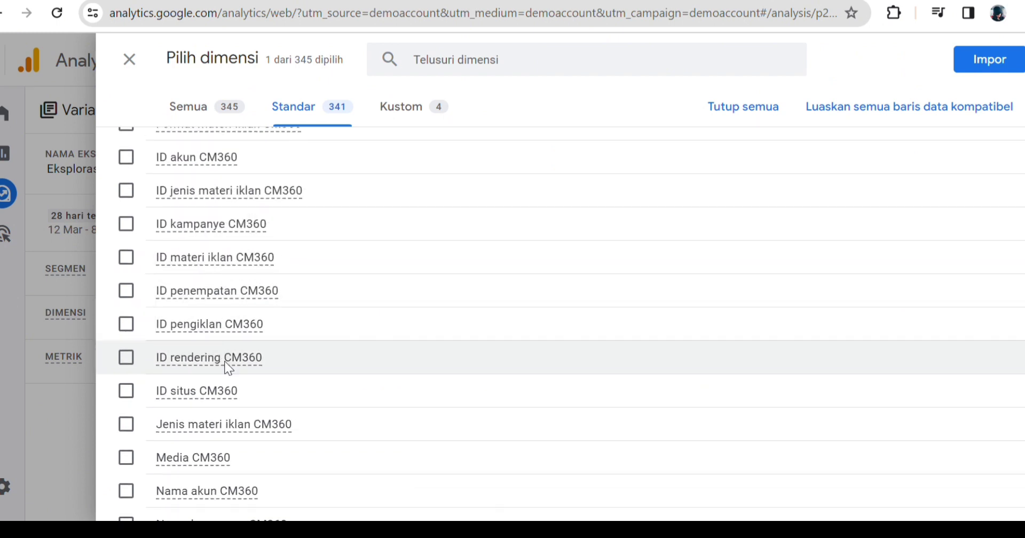
scroll(441, 352, down, 2)
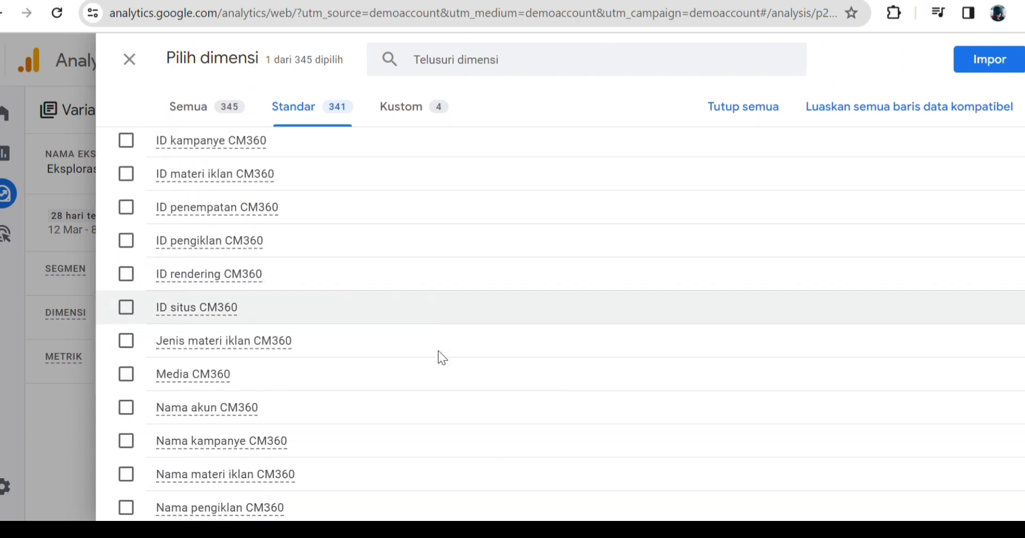
scroll(439, 357, down, 1)
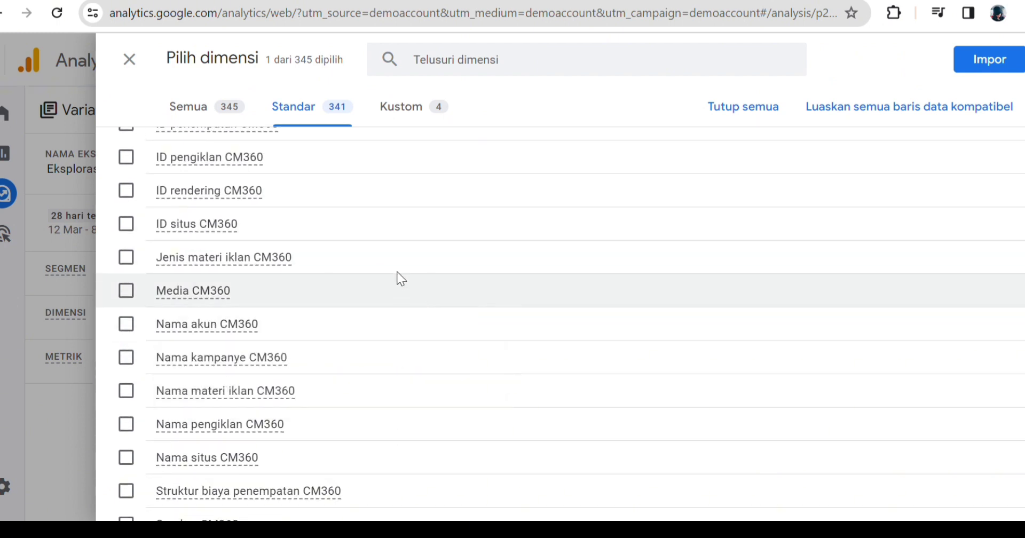
scroll(395, 267, down, 2)
scroll(386, 248, down, 2)
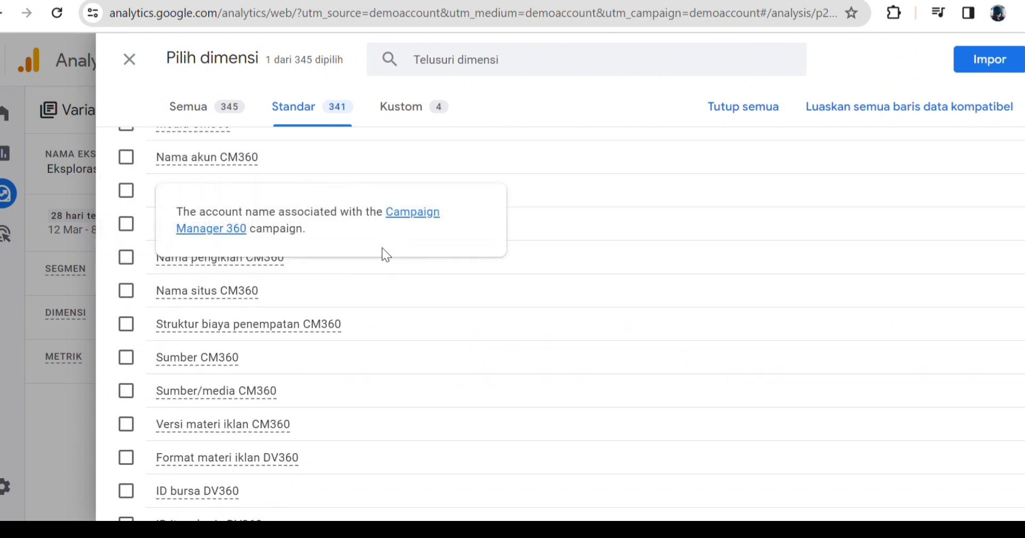
scroll(323, 340, down, 2)
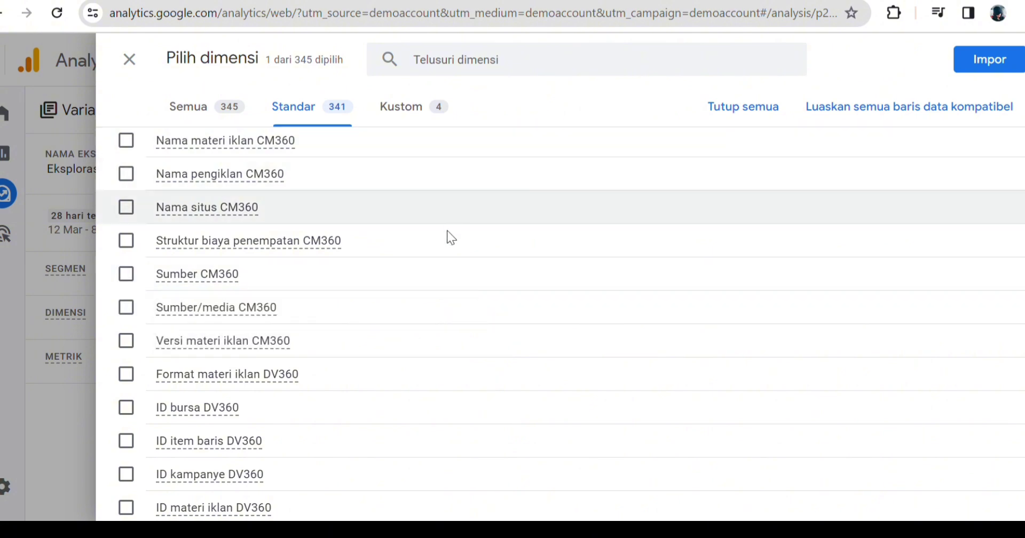
mouse_move(443, 238)
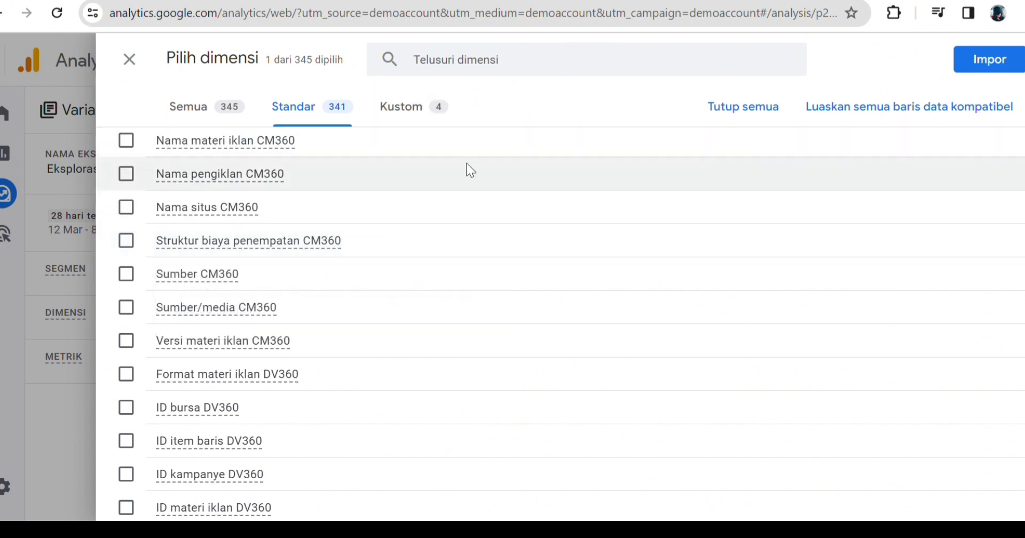
scroll(454, 181, up, 5)
scroll(367, 245, up, 10)
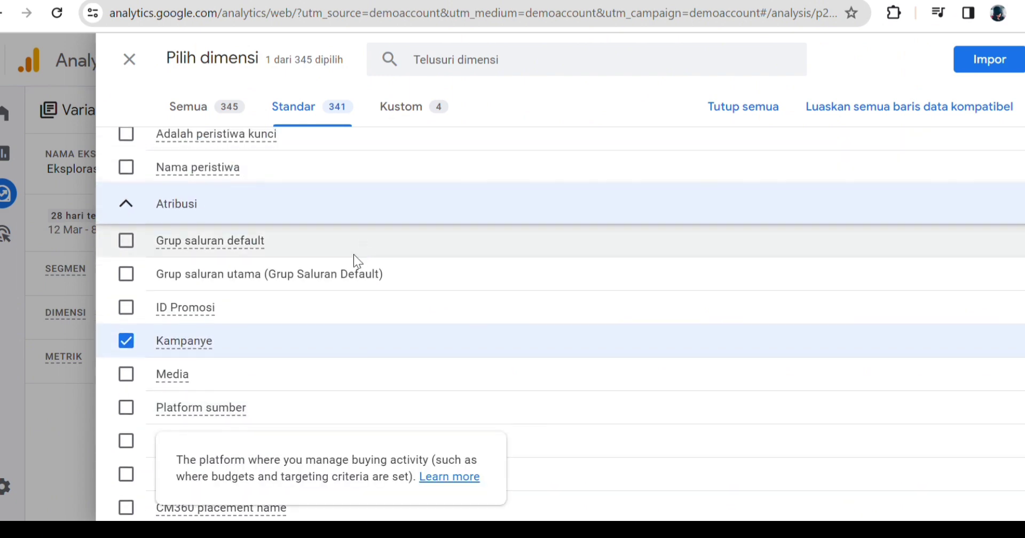
scroll(344, 256, down, 10)
scroll(341, 331, down, 12)
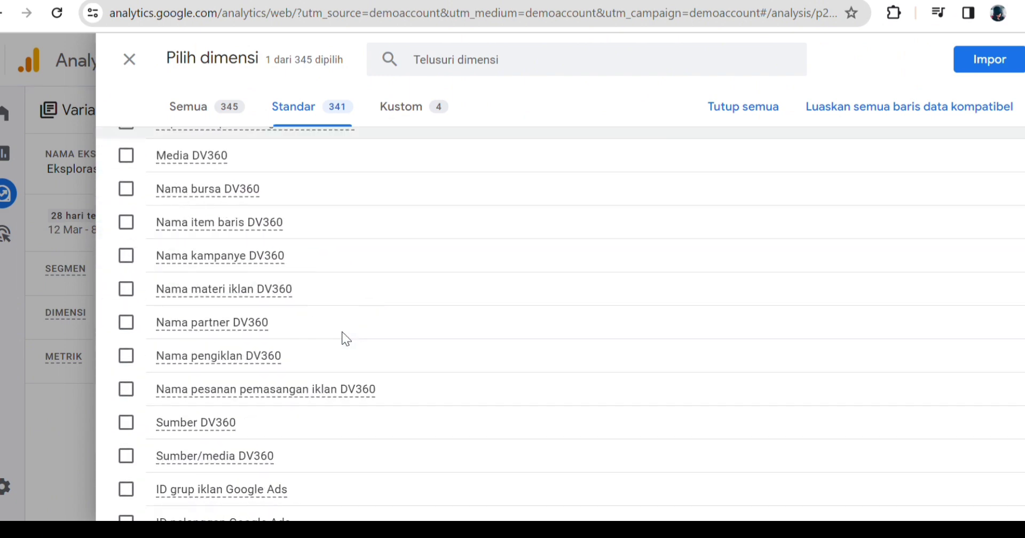
scroll(281, 421, down, 5)
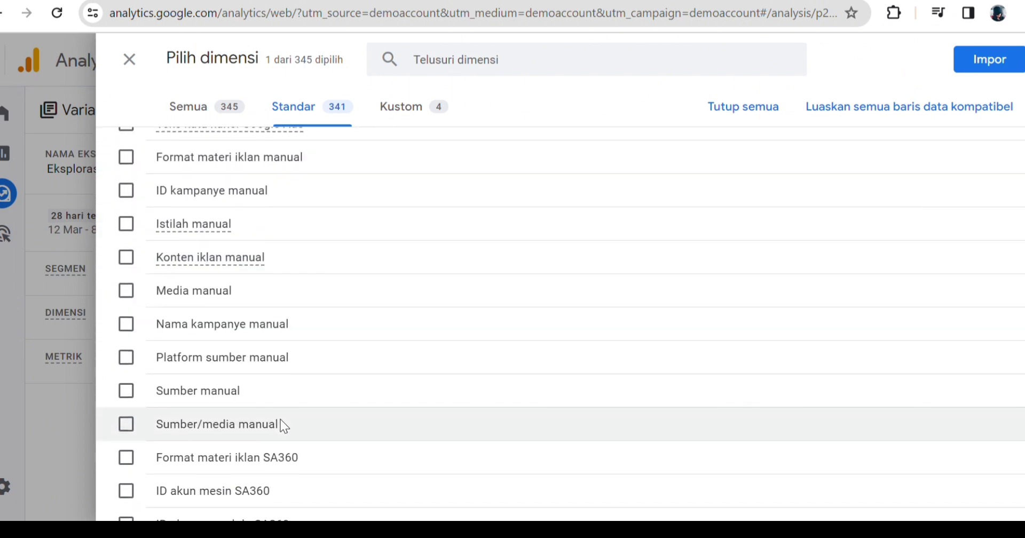
- Search the standard dimensions for "sesi" and look through the DV360, Google Ads and manual session dimensions
click(540, 59)
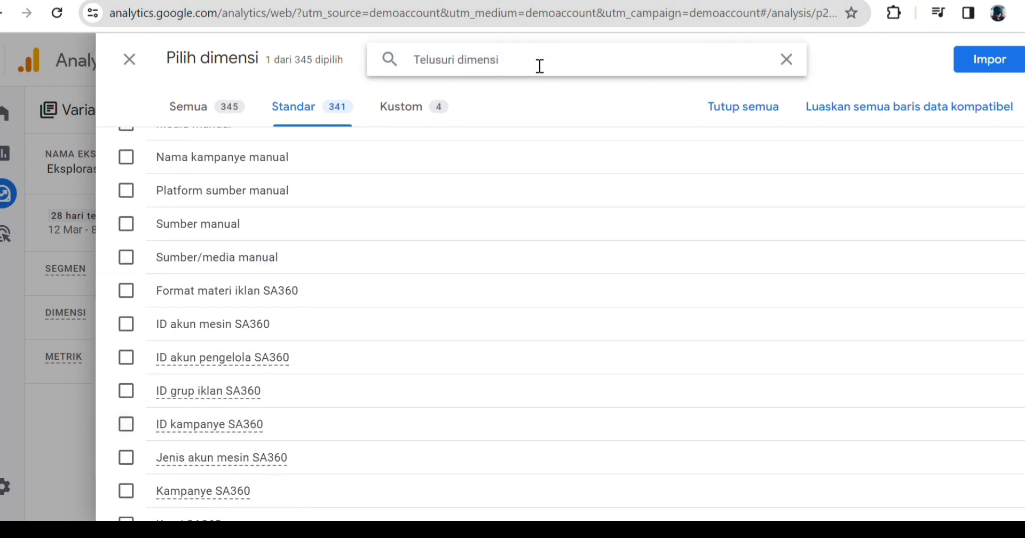
text(sesi)
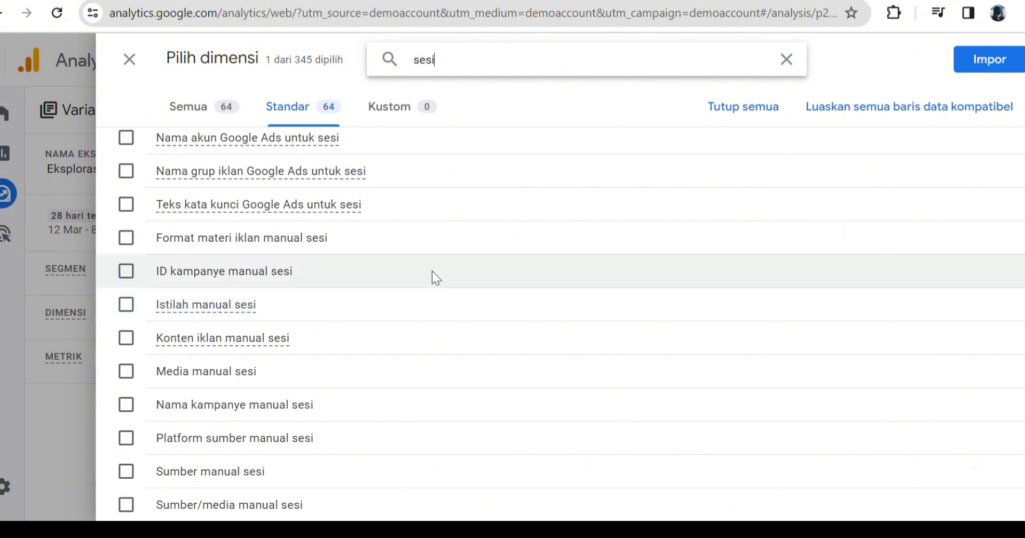
scroll(431, 272, up, 5)
scroll(425, 264, up, 3)
scroll(421, 263, down, 8)
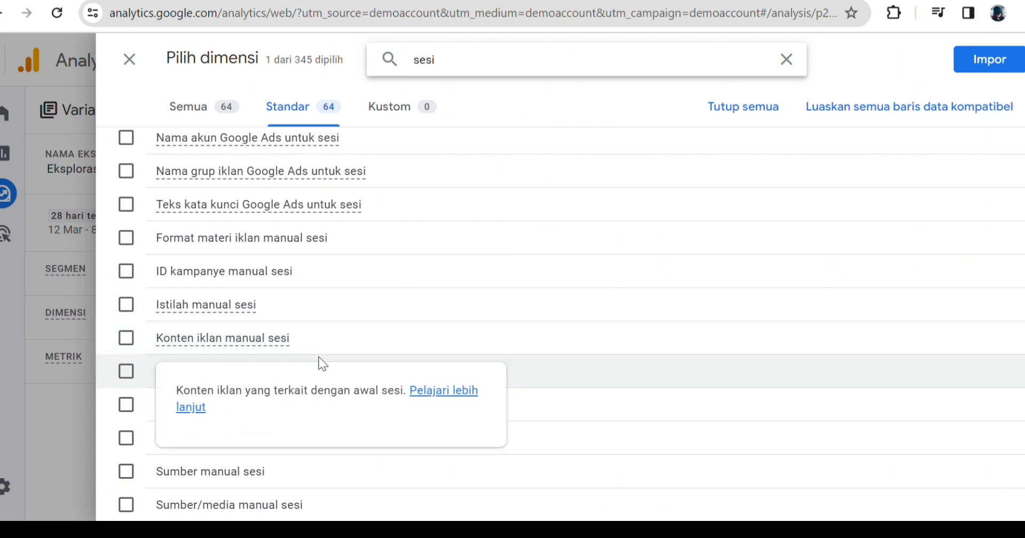
scroll(337, 273, up, 5)
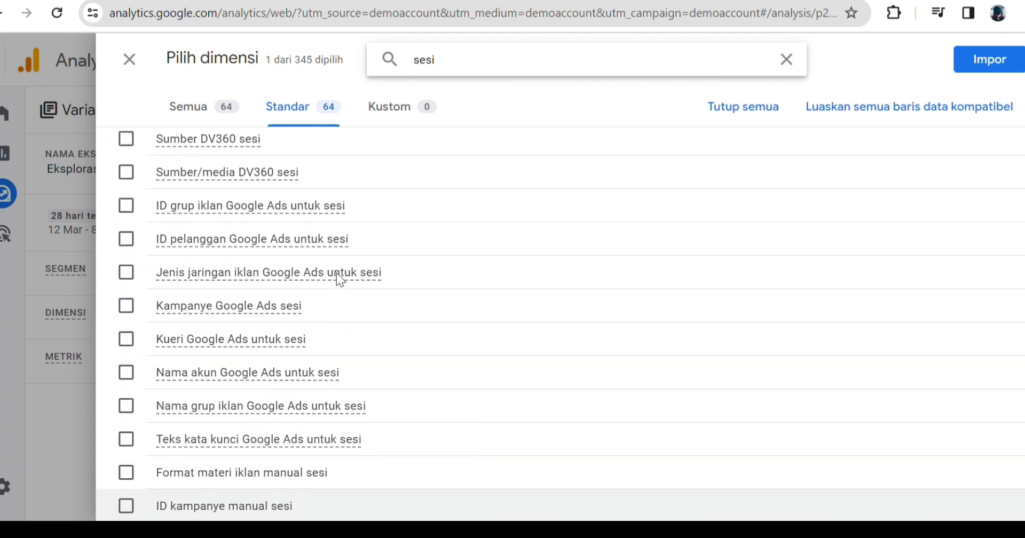
scroll(337, 273, up, 3)
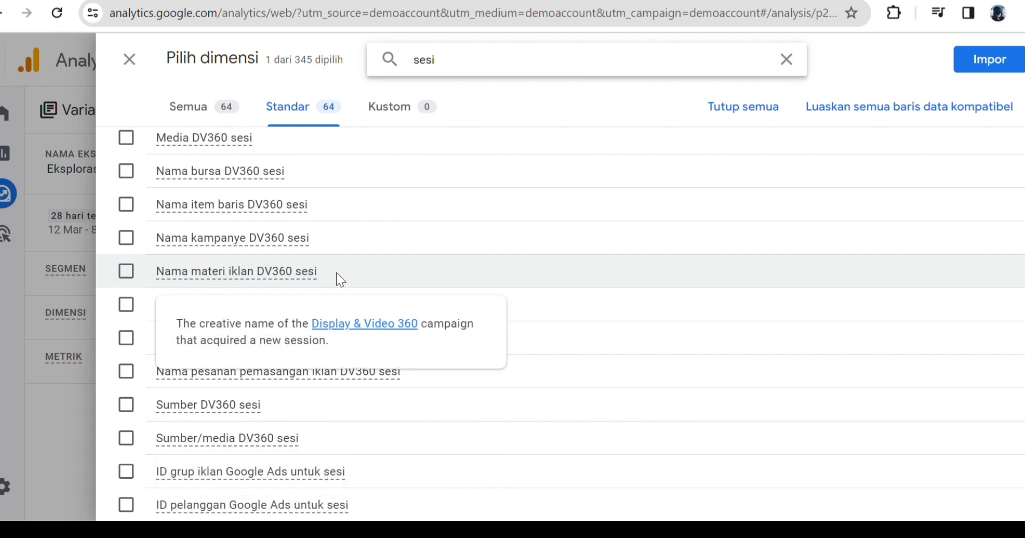
scroll(337, 273, up, 3)
scroll(337, 274, up, 2)
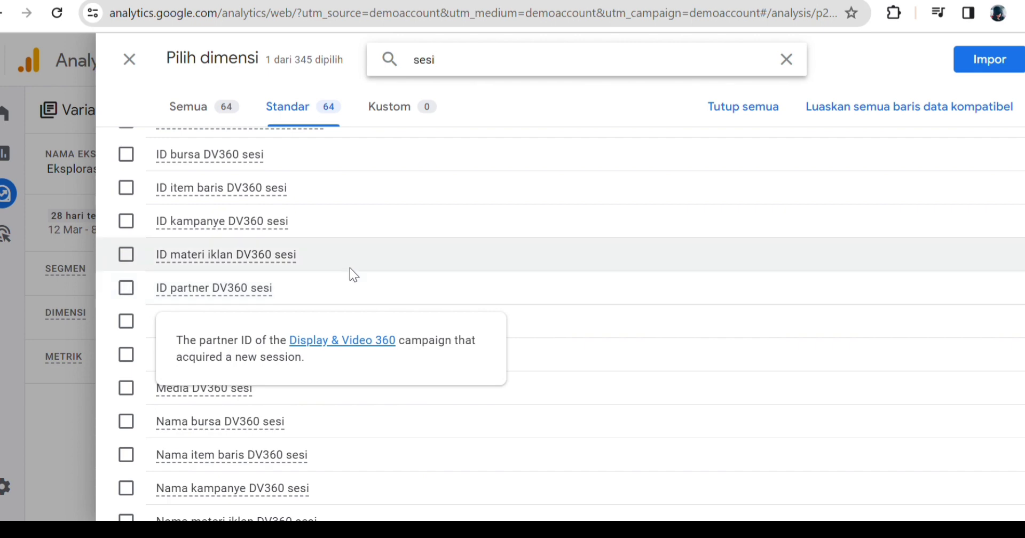
- Select the Istilah manual sesi dimension and close the dimension picker without importing the selection
scroll(344, 270, down, 1)
scroll(352, 427, down, 6)
scroll(367, 411, down, 5)
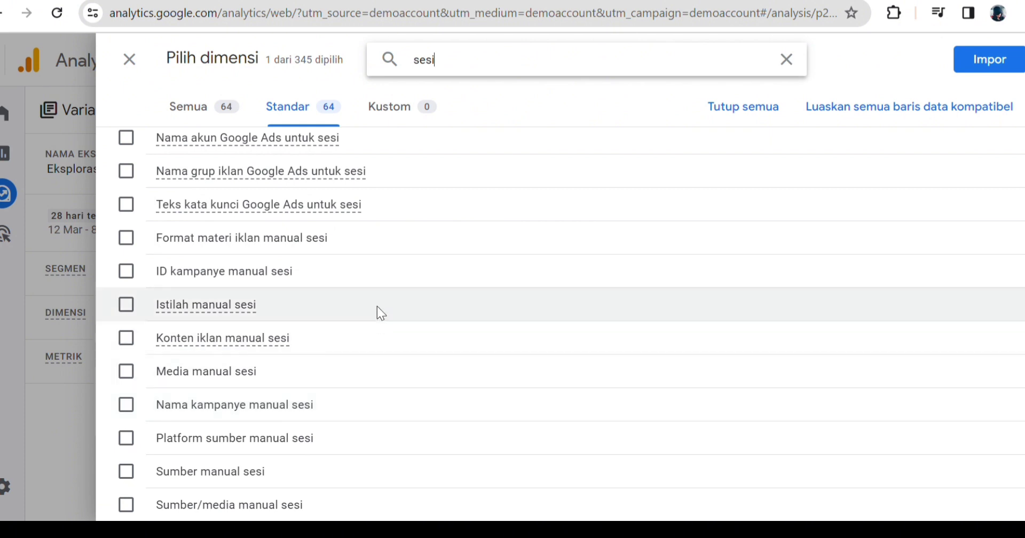
click(377, 306)
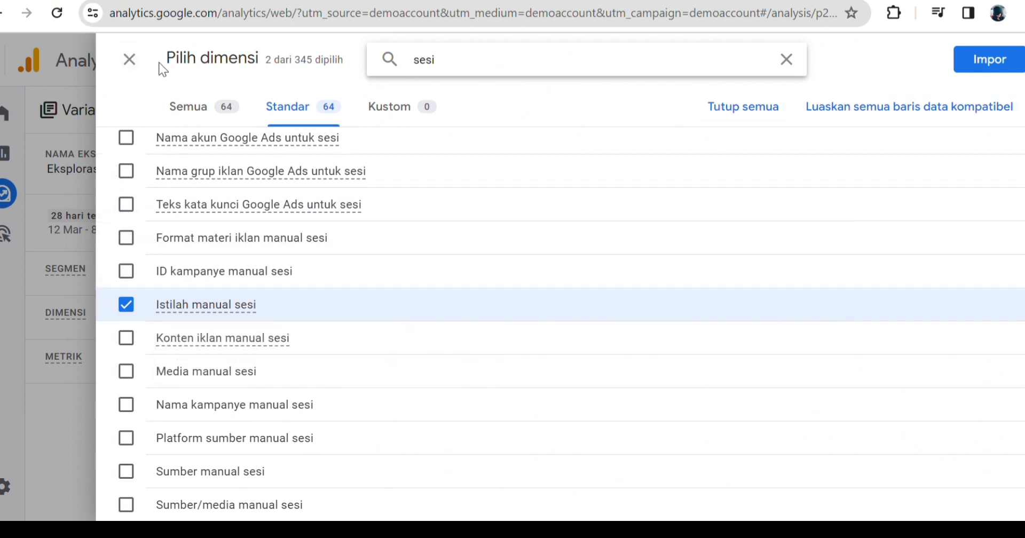
click(129, 60)
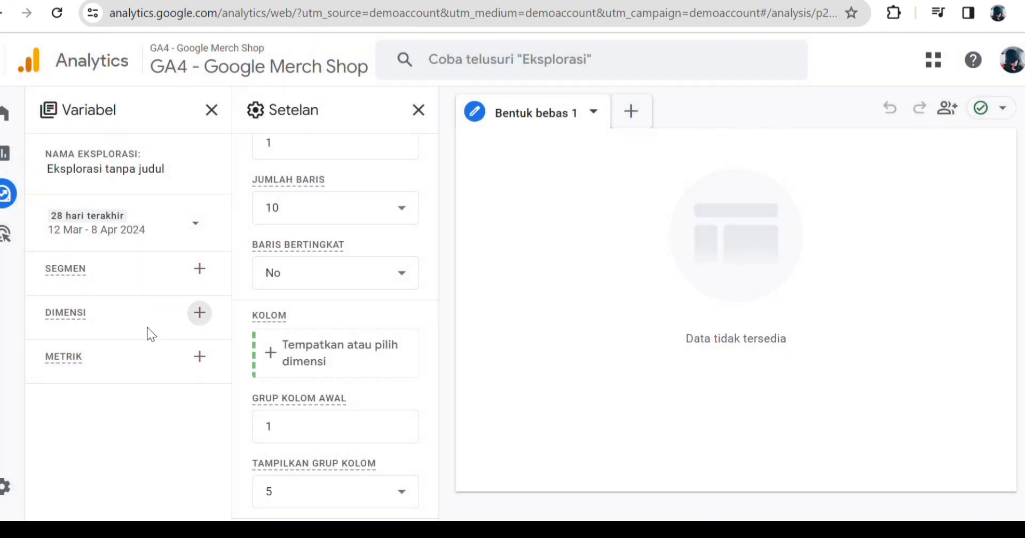
- Reopen the dimension picker, search all dimensions for "kampayen" and clear the search
click(200, 314)
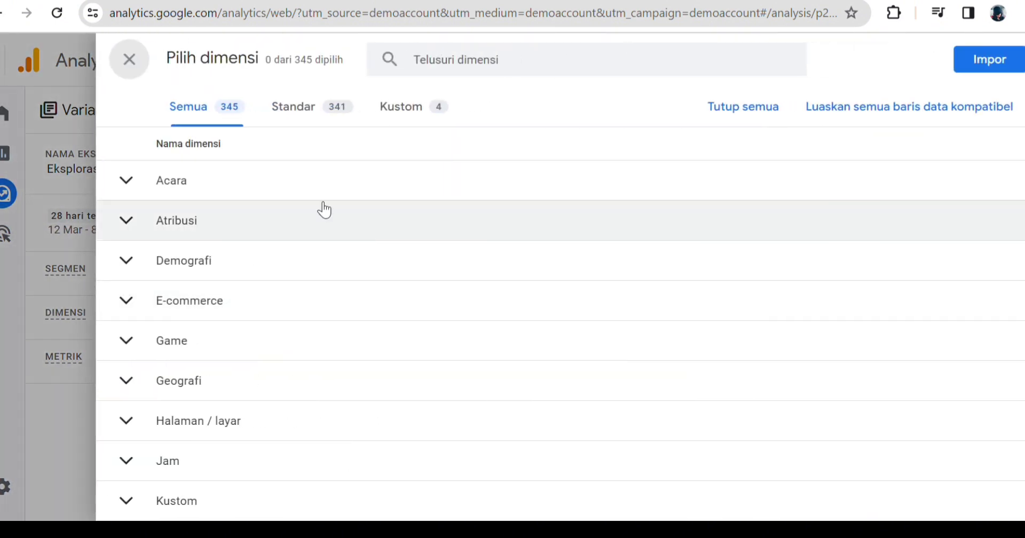
scroll(231, 293, down, 3)
scroll(213, 391, up, 3)
click(532, 71)
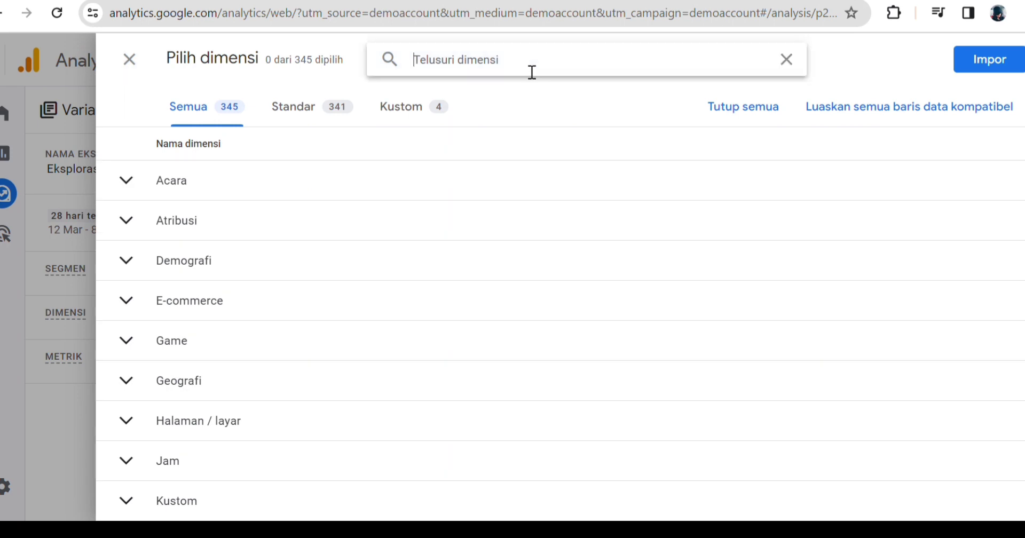
text(kampay)
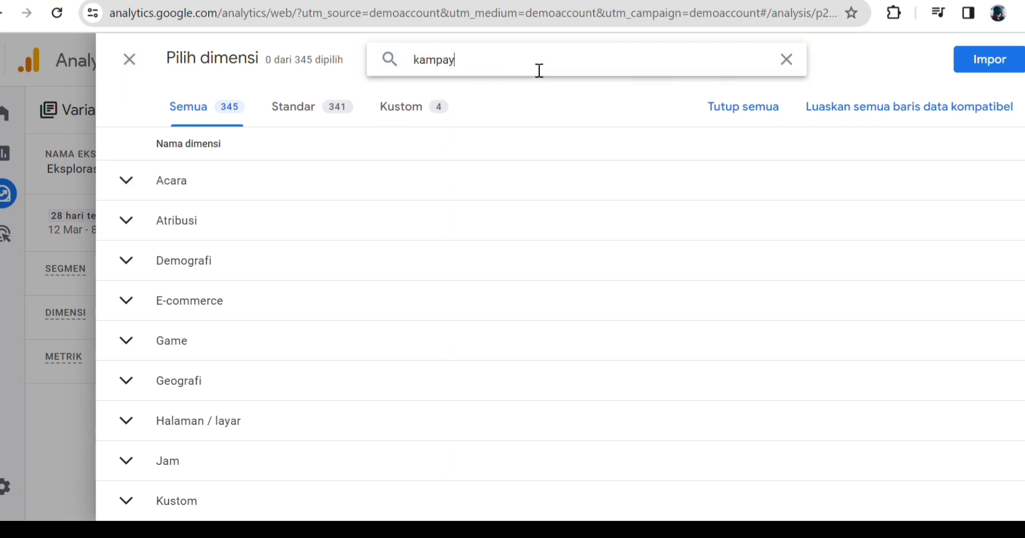
text(en)
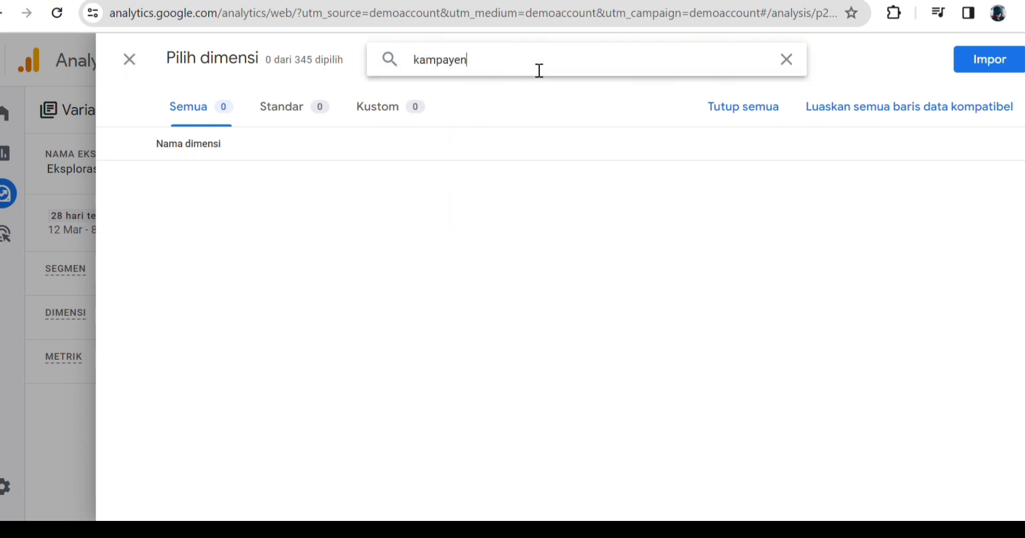
key(BackSpace)
key(BackSpace)
key(BackSpace)
key(BackSpace)
key(BackSpace)
key(BackSpace)
key(BackSpace)
key(BackSpace)
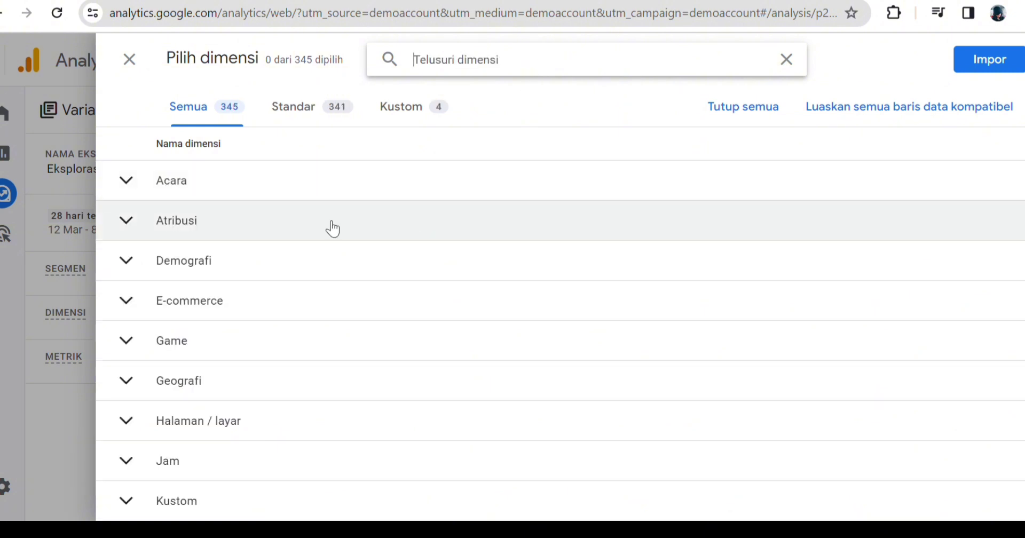
- Expand the Atribusi group among all dimensions and select the Kampanye dimension
click(331, 226)
scroll(268, 431, down, 5)
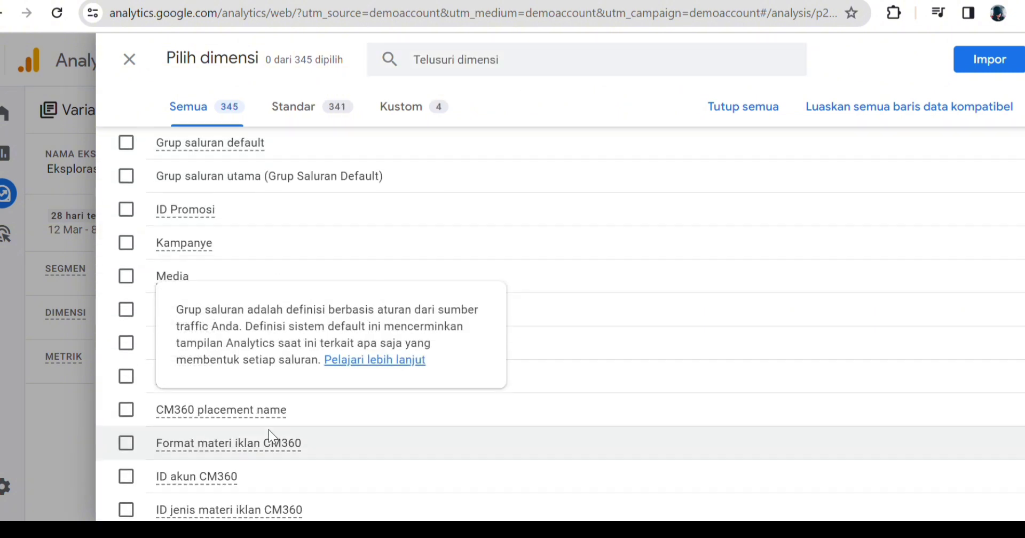
scroll(268, 431, down, 2)
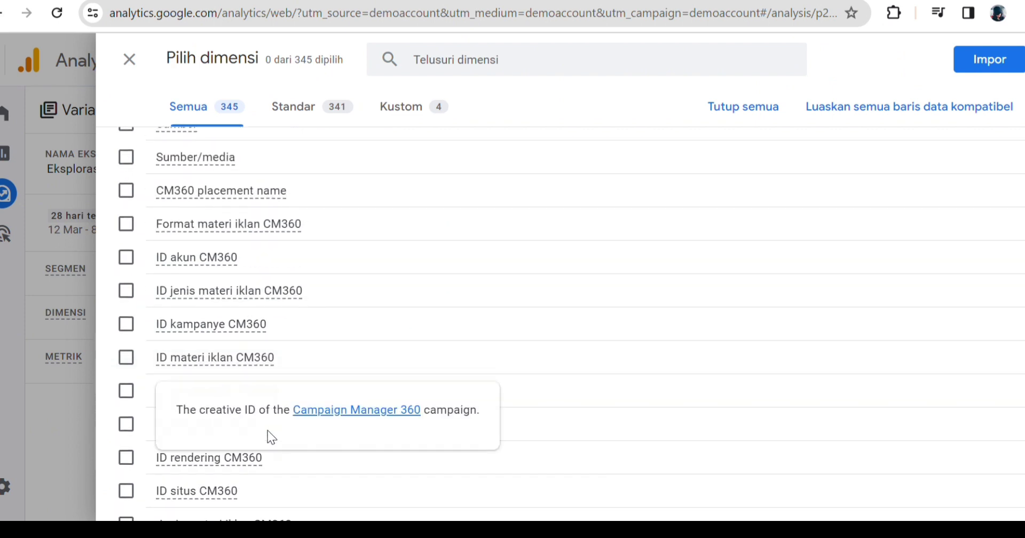
scroll(244, 181, up, 4)
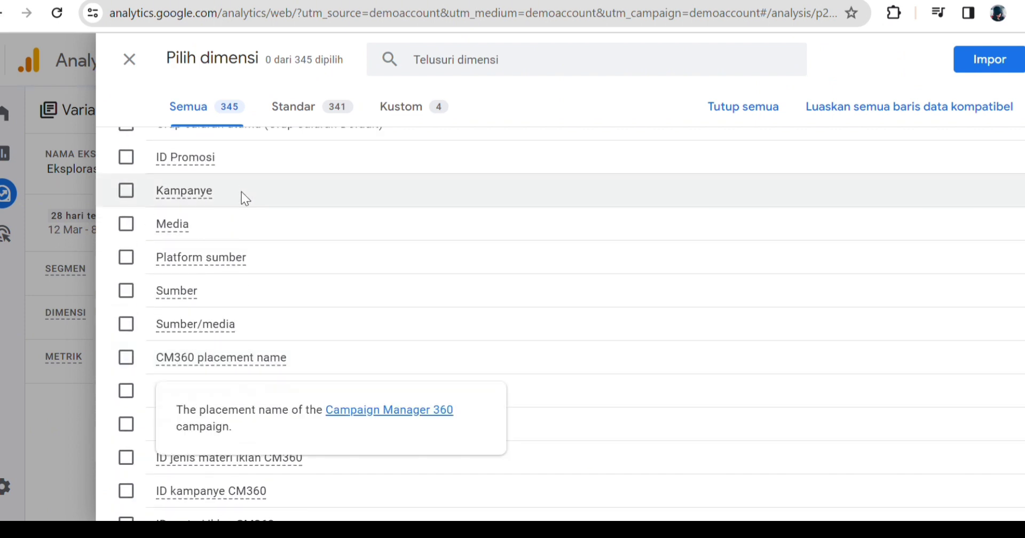
click(241, 192)
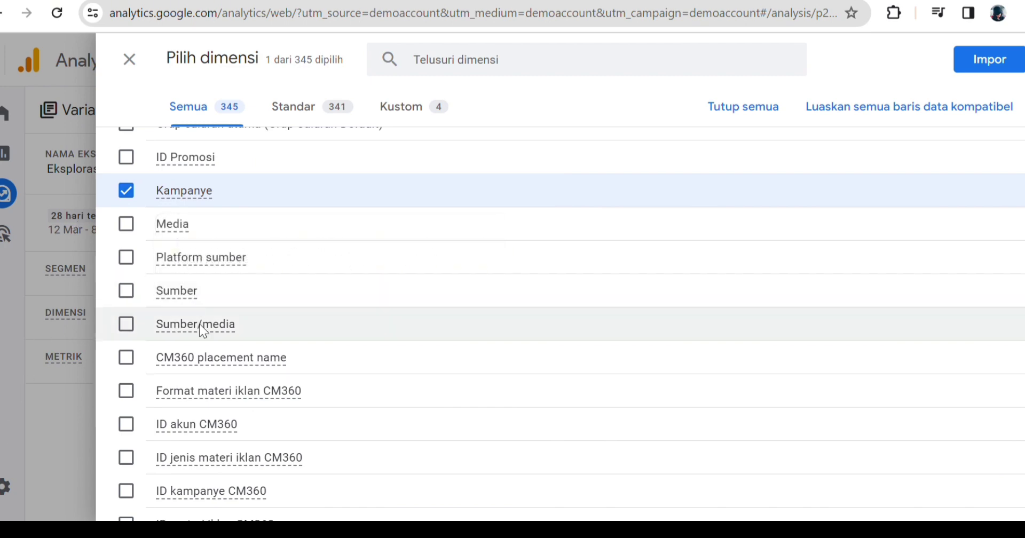
- Search all dimensions for "sesi", add Sumber manual sesi to the selection and import it together with Kampanye
scroll(200, 323, down, 13)
scroll(213, 394, down, 14)
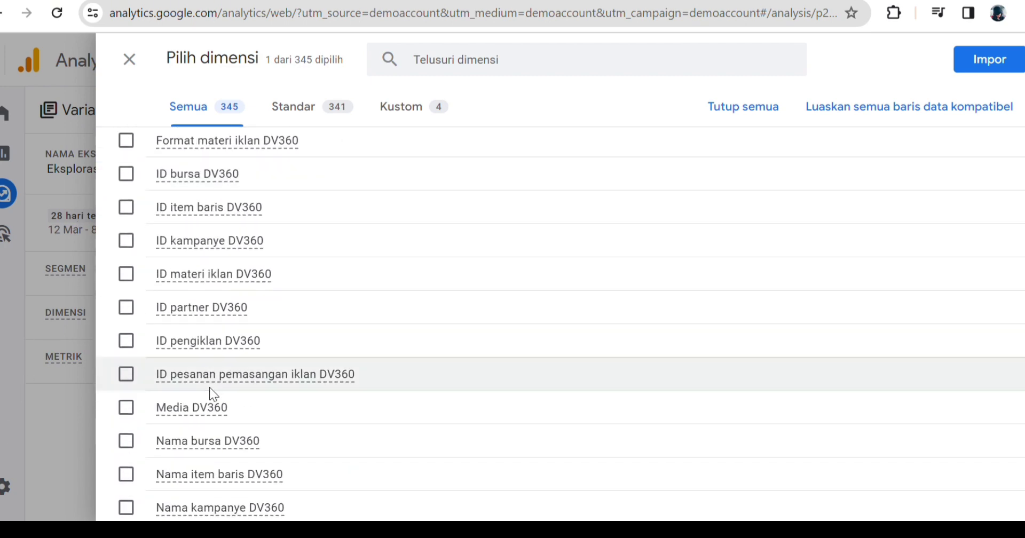
scroll(213, 394, down, 5)
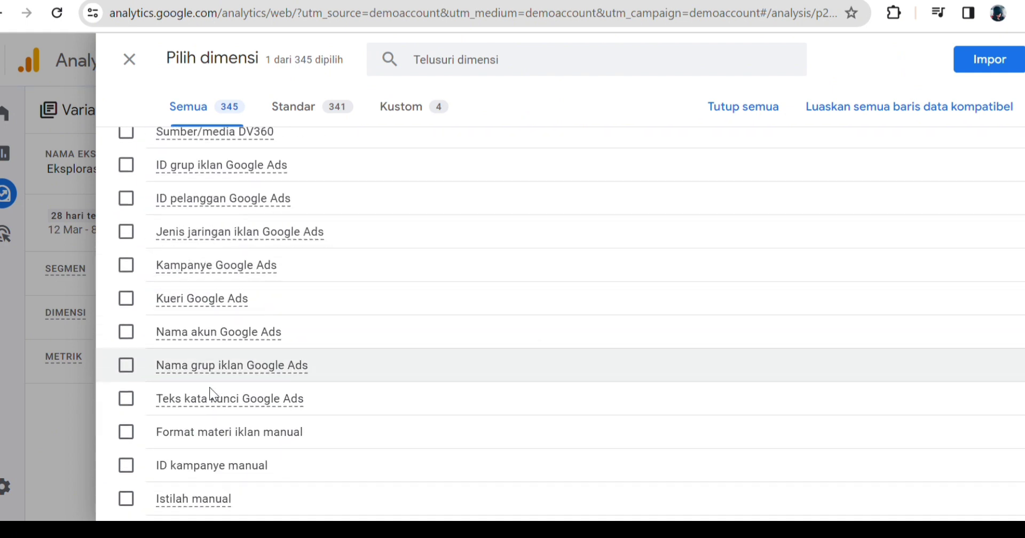
scroll(213, 395, down, 3)
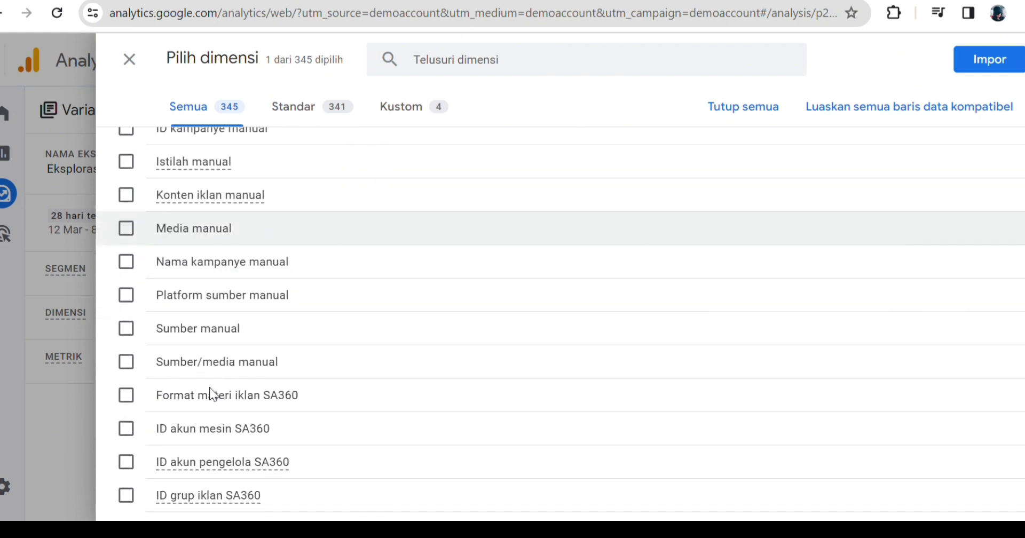
scroll(214, 385, down, 5)
scroll(213, 372, down, 7)
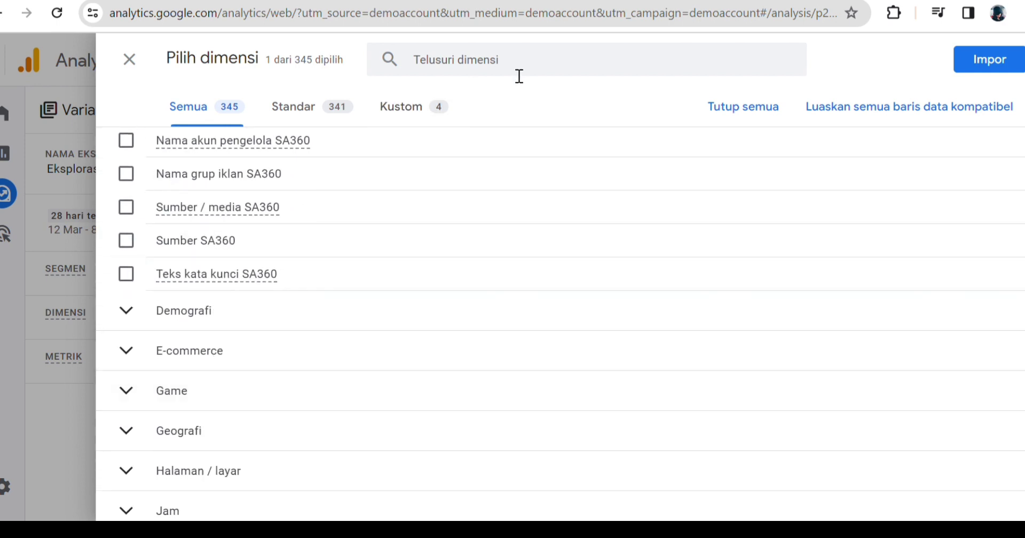
click(435, 72)
text(sesi)
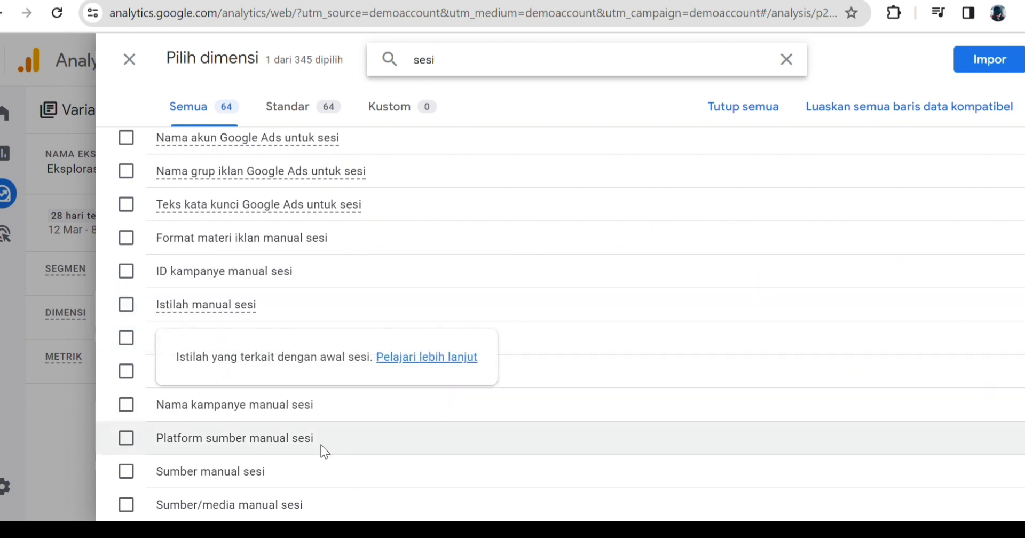
click(319, 477)
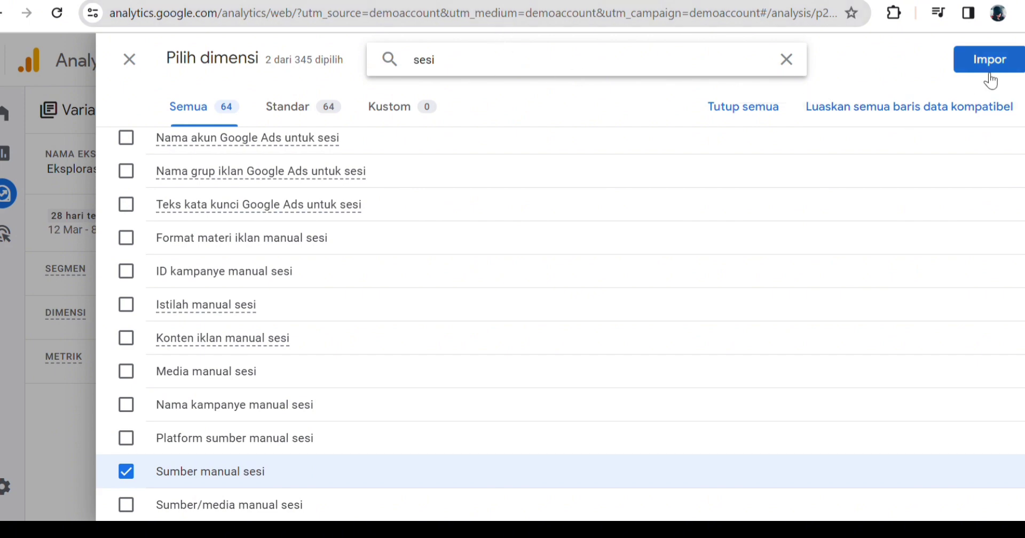
click(1012, 76)
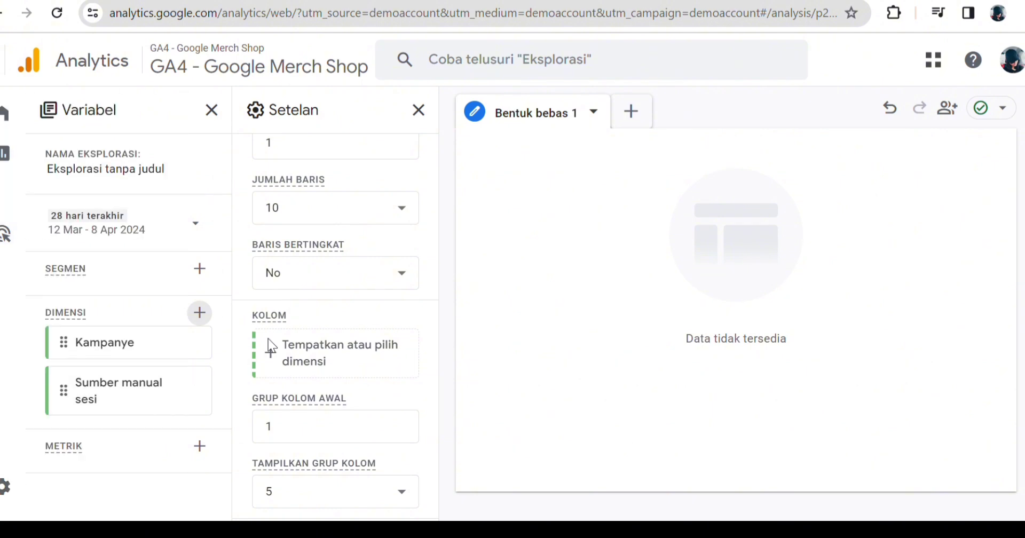
- Reopen the dimension picker, deselect Kampanye and look through the other Atribusi dimensions
mouse_move(191, 353)
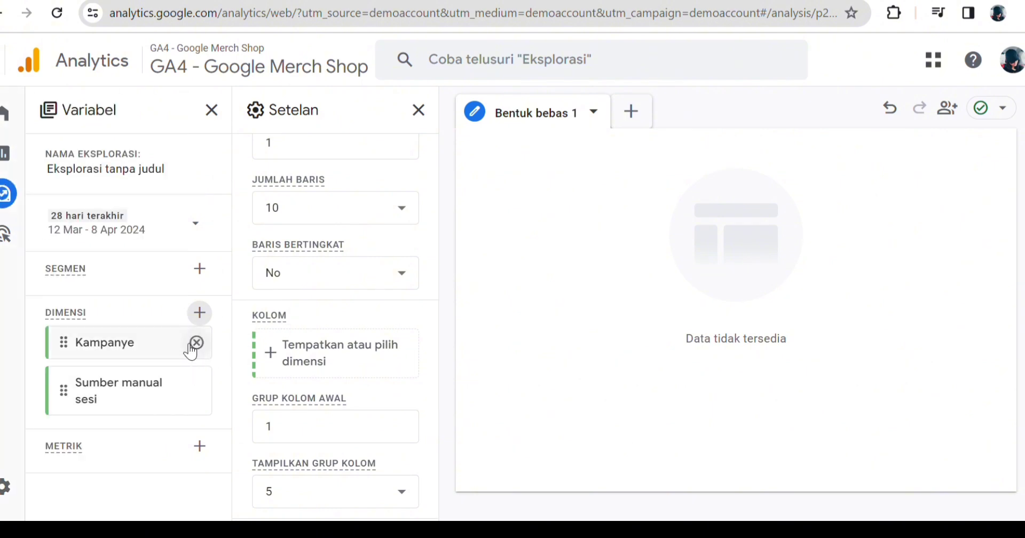
click(206, 318)
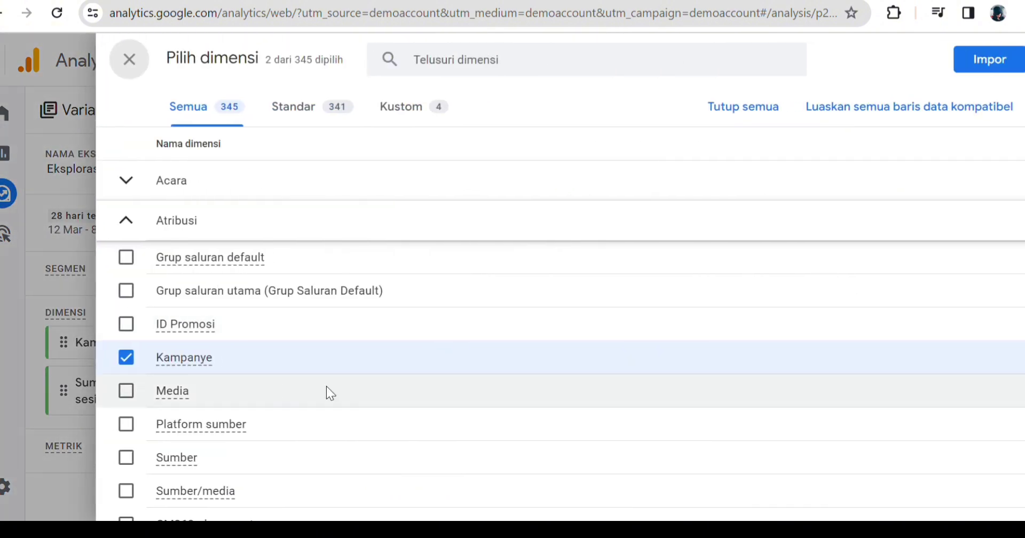
click(329, 367)
scroll(329, 368, down, 5)
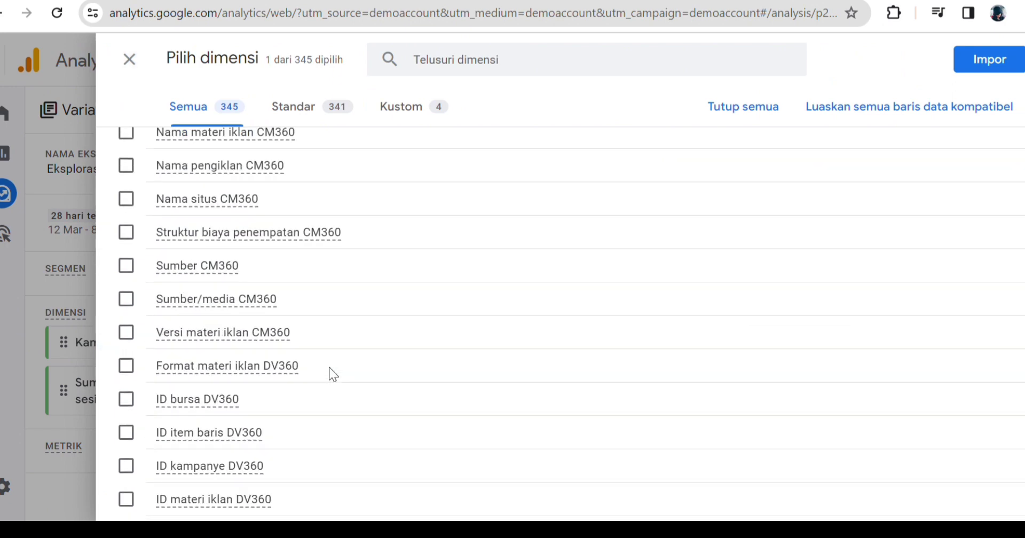
scroll(329, 368, down, 20)
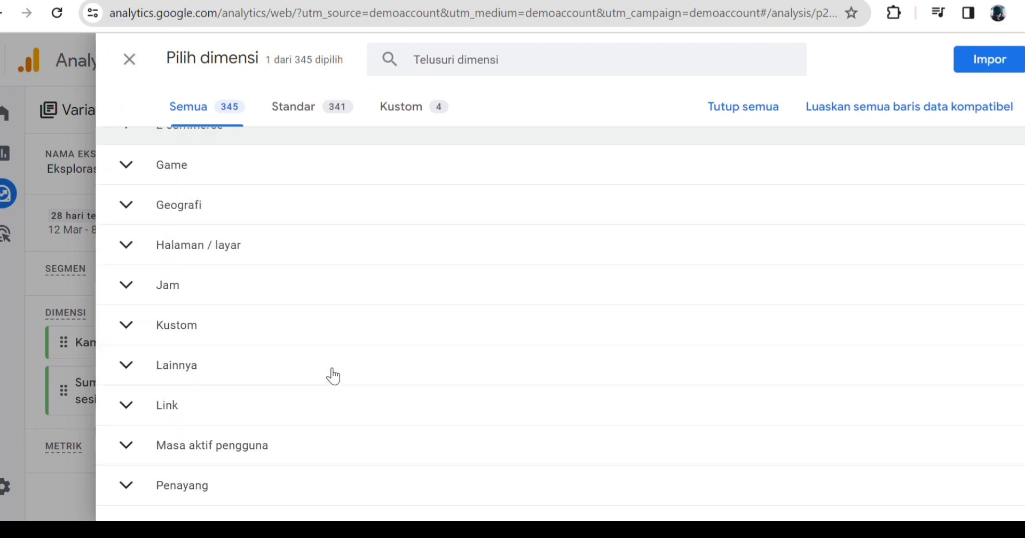
scroll(332, 373, up, 9)
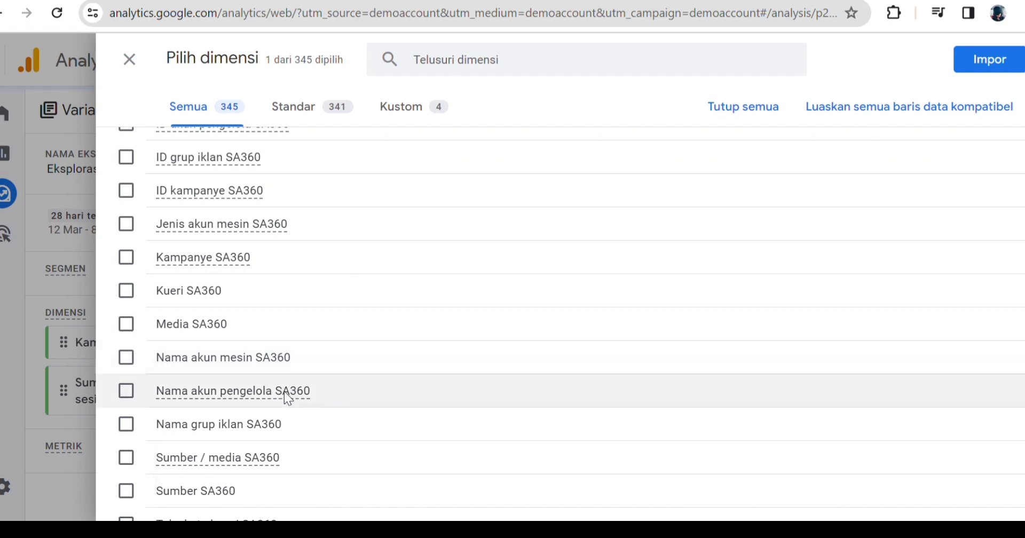
scroll(286, 396, down, 2)
scroll(268, 422, up, 1)
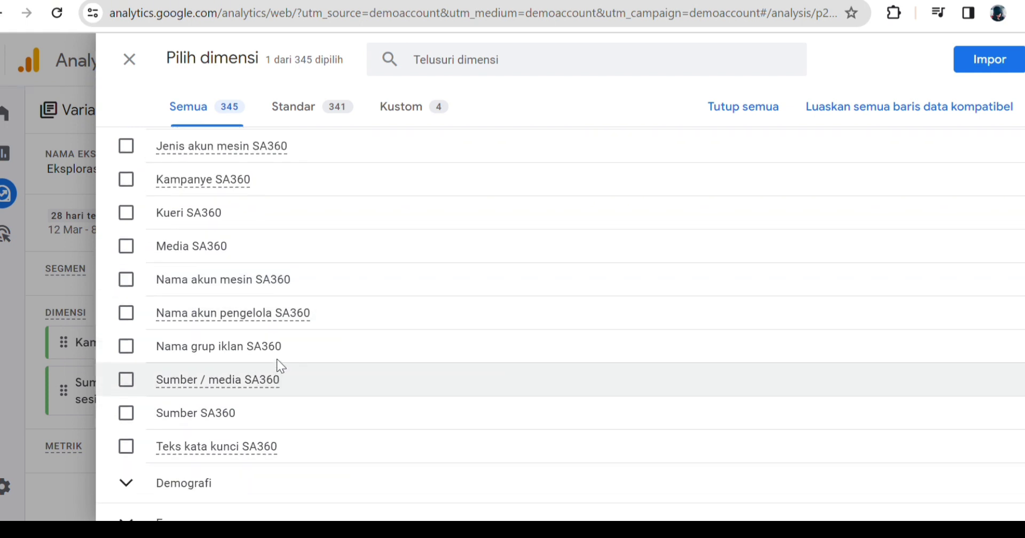
scroll(277, 361, up, 8)
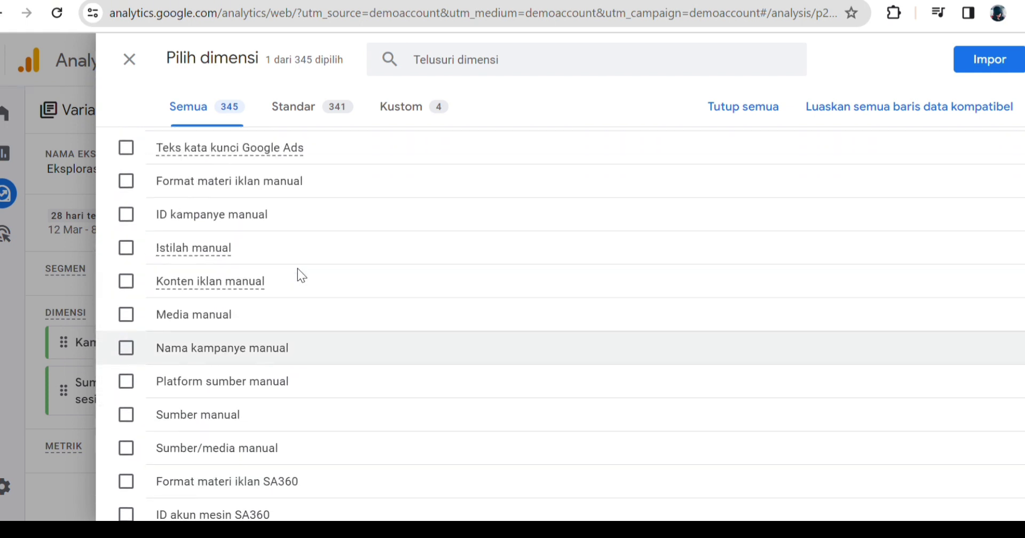
scroll(296, 268, up, 6)
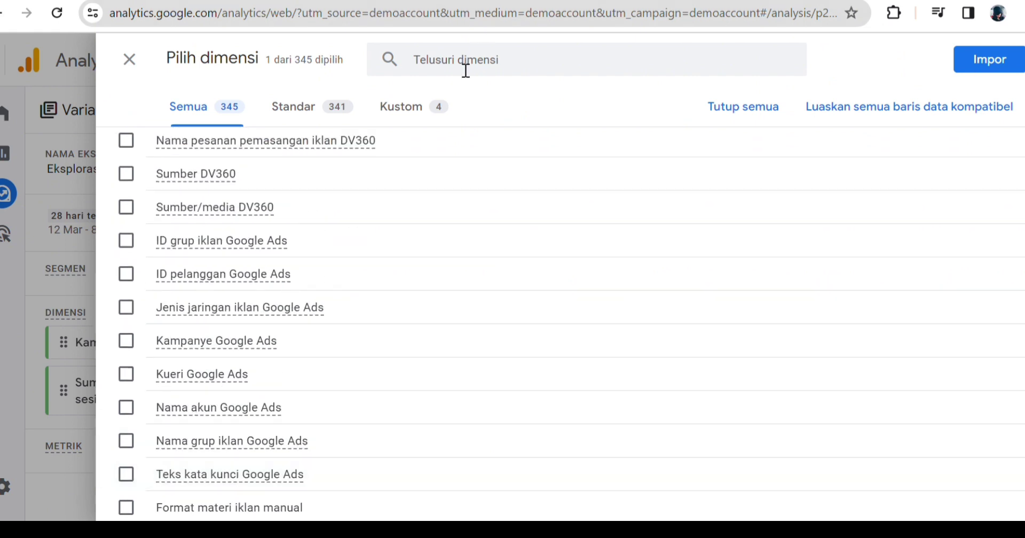
- Search the dimensions for "sesi", replace Sumber manual sesi with Nama kampanye manual sesi and import the selection
click(473, 63)
text(ses)
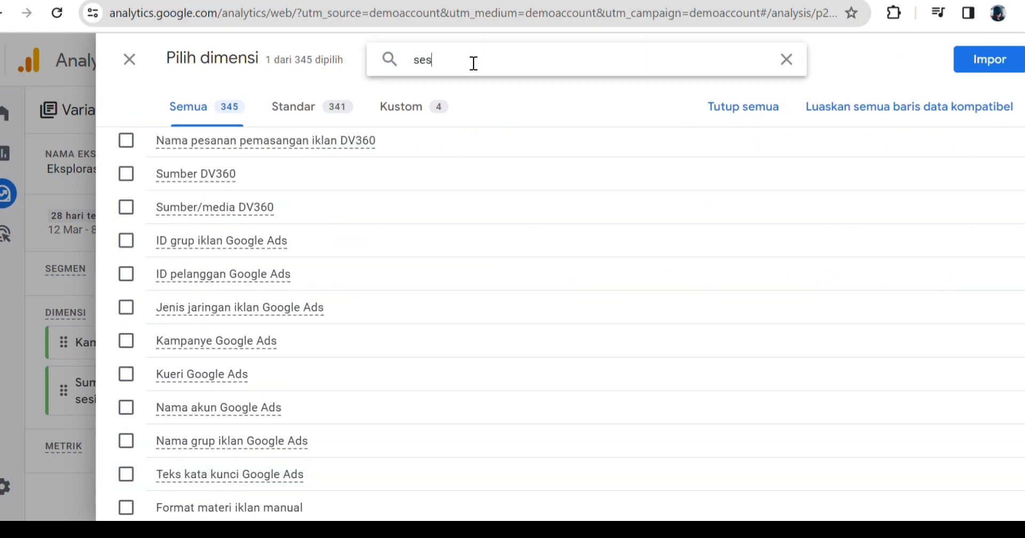
text(i)
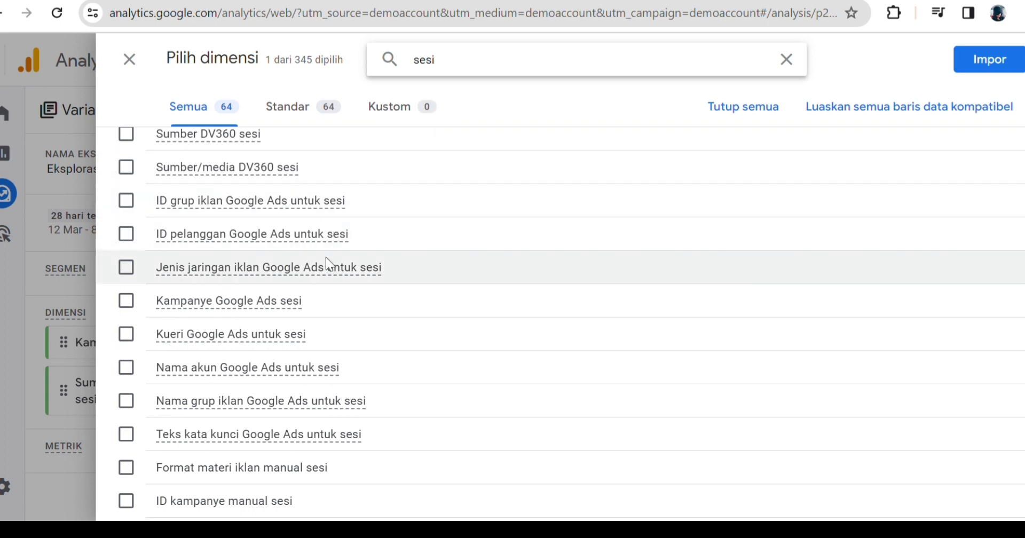
scroll(309, 310, down, 4)
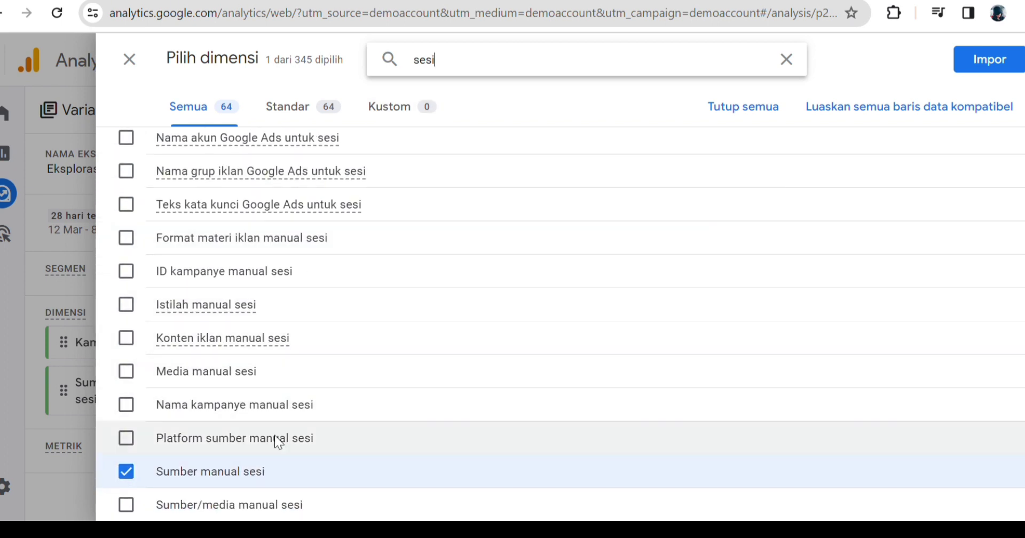
click(283, 414)
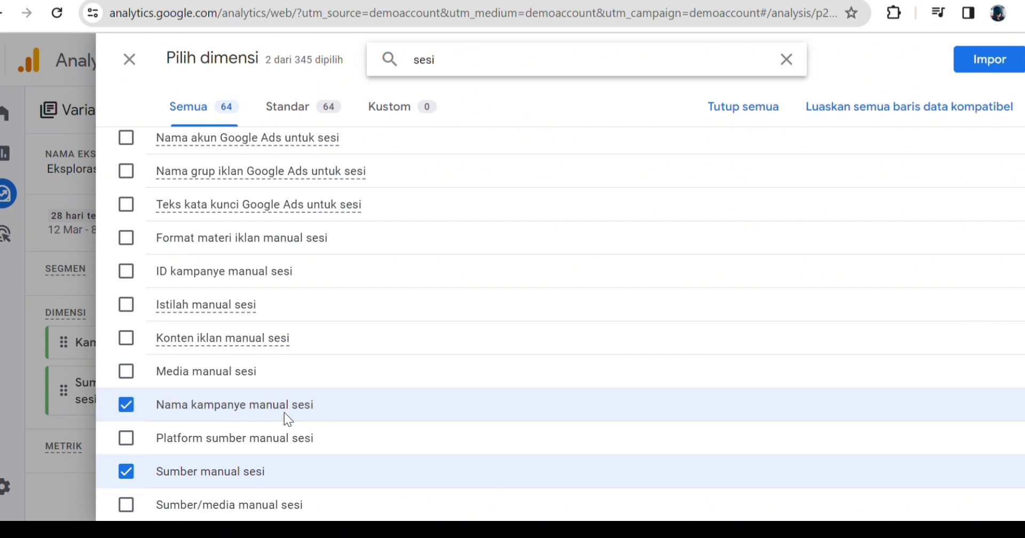
click(126, 472)
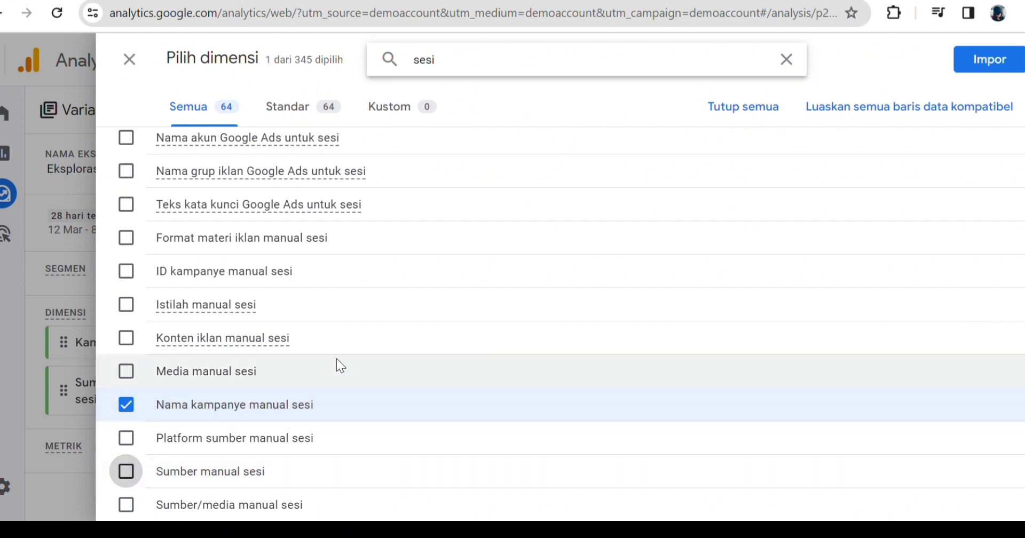
scroll(350, 301, up, 3)
scroll(349, 299, up, 1)
scroll(346, 310, down, 2)
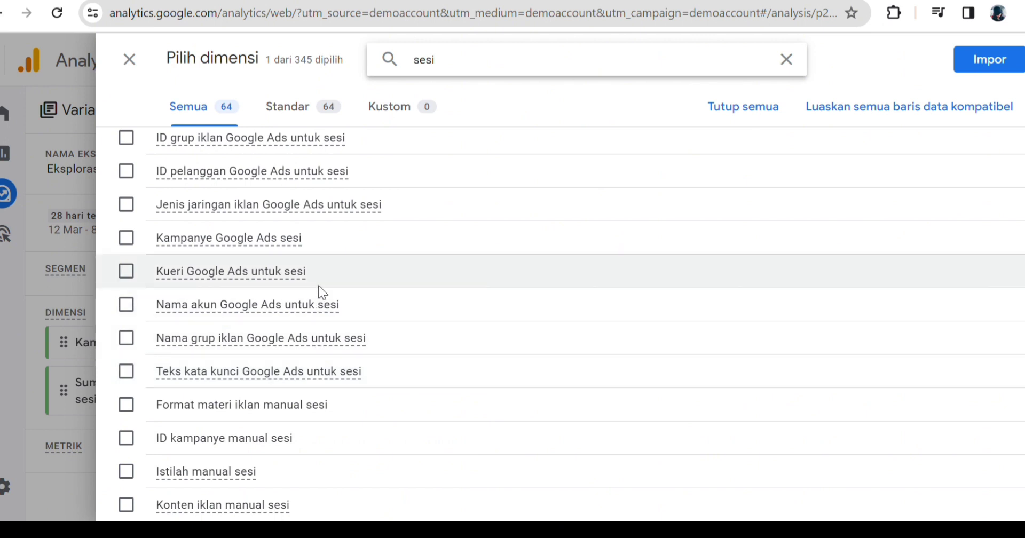
mouse_move(325, 234)
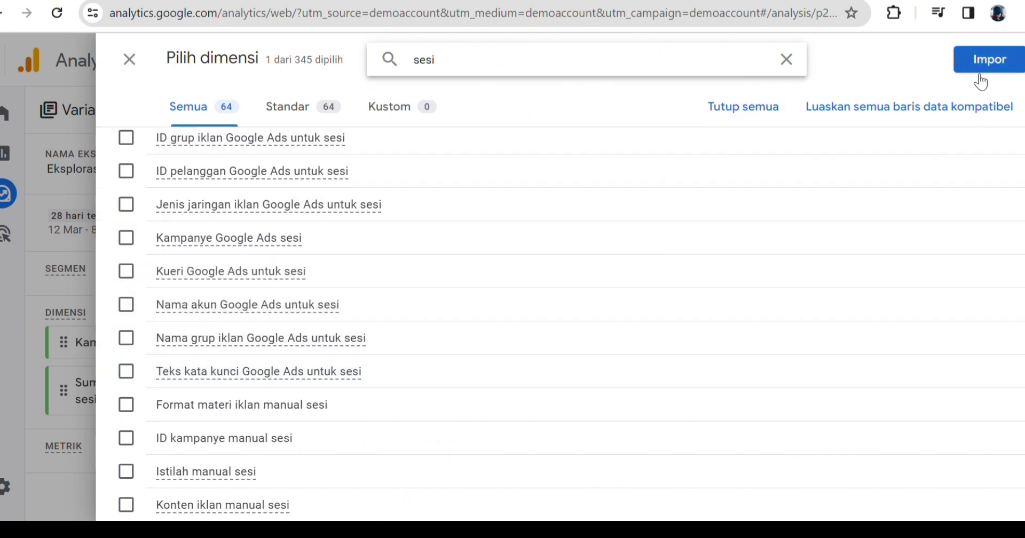
click(982, 79)
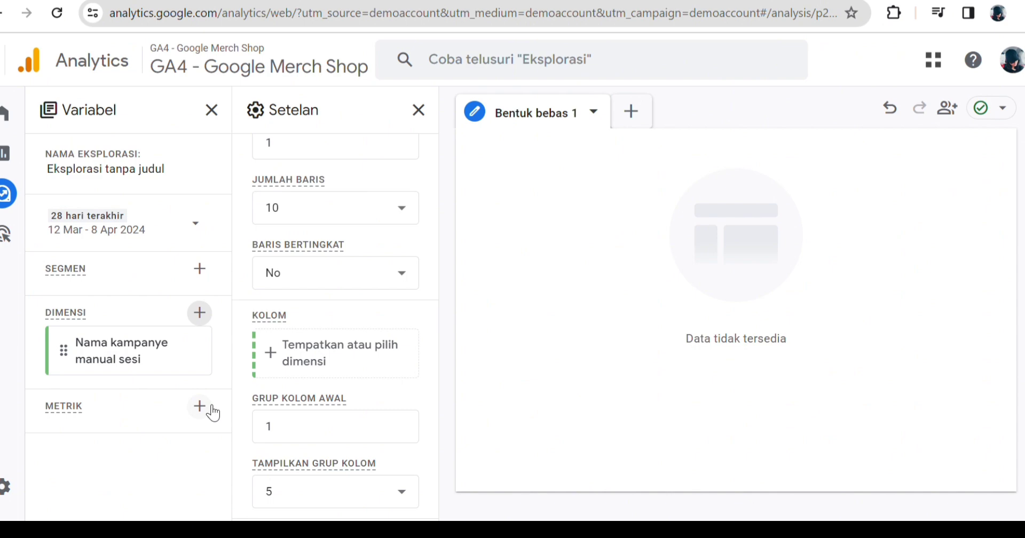
- Reopen the dimension picker, search for "kampanye sesi" and select the Kampanye sesi dimension
click(200, 312)
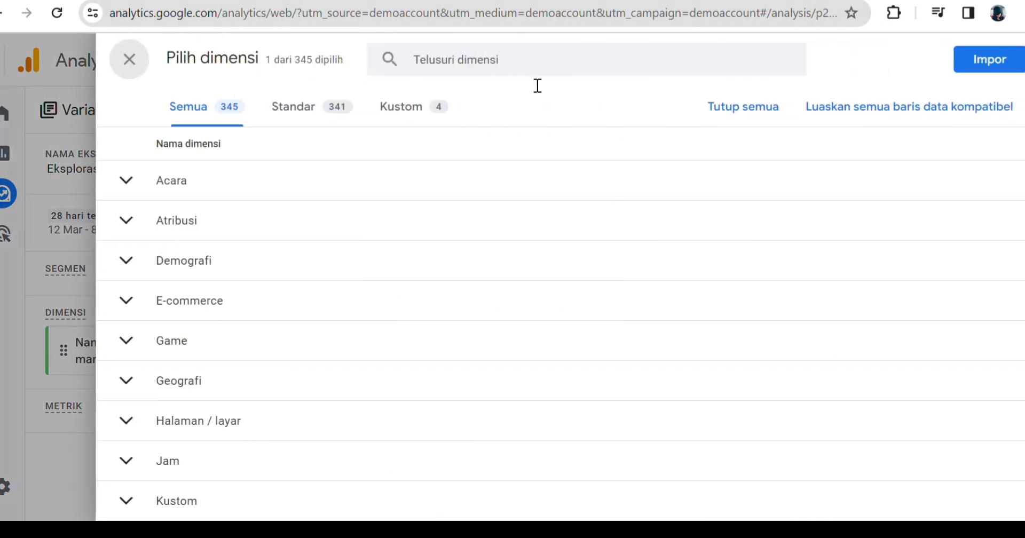
click(541, 73)
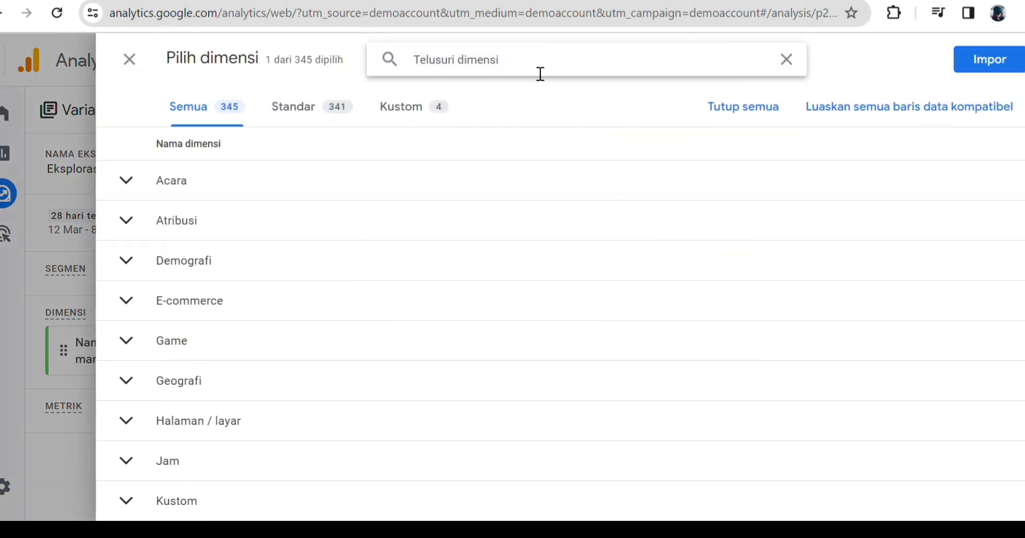
text(kamp)
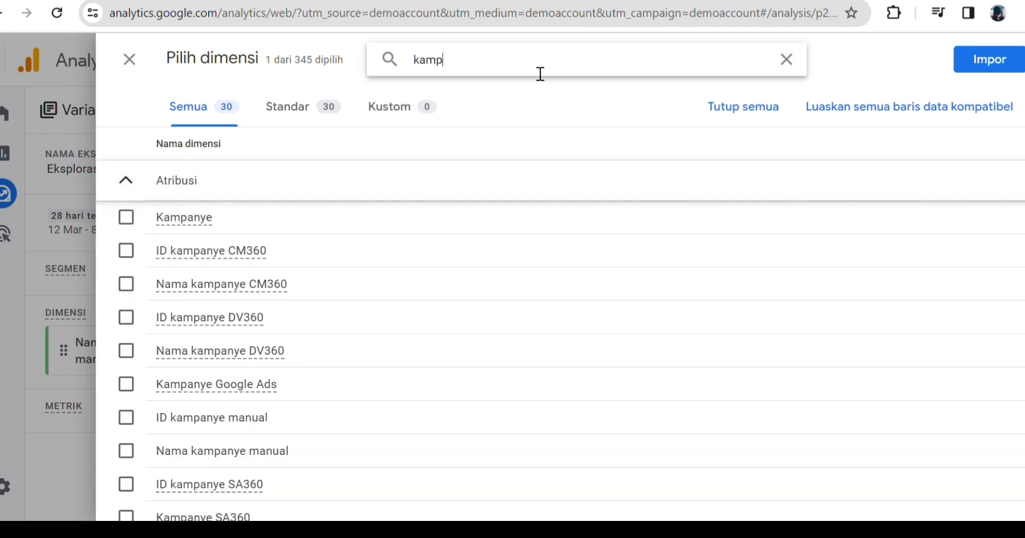
text(anye sesi)
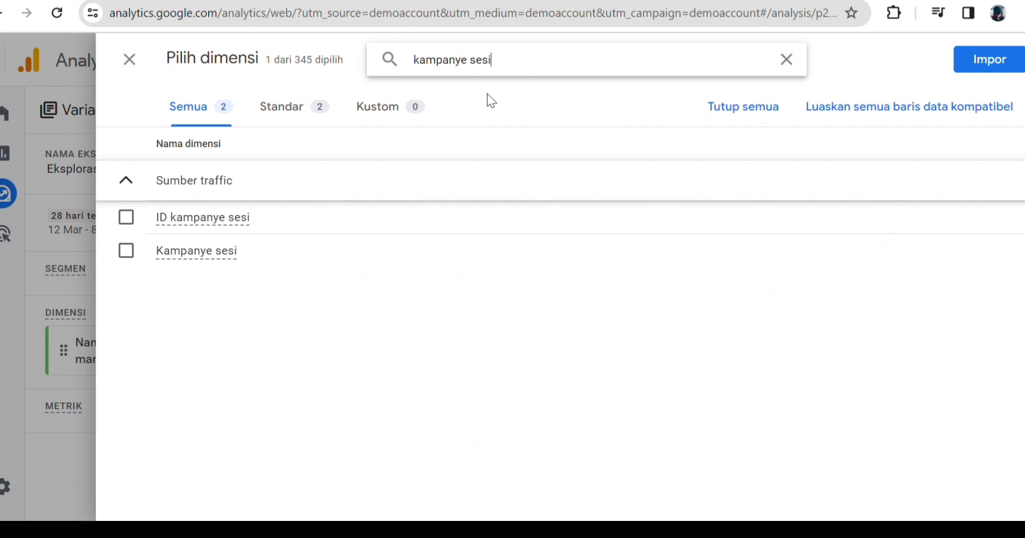
click(178, 254)
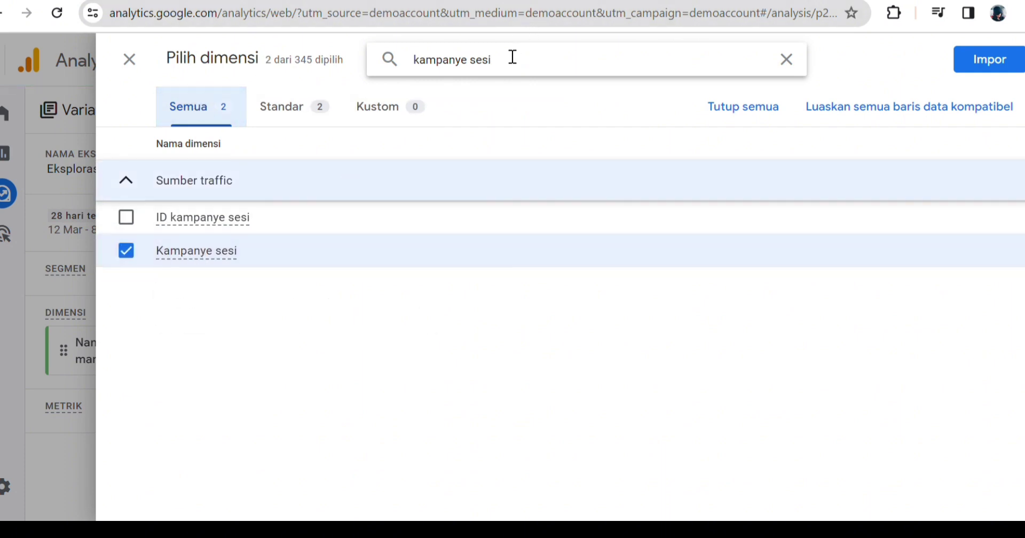
- Search the dimensions for "nama", deselect Nama kampanye manual sesi and import the remaining selection
drag(511, 57, 383, 84)
key(BackSpace)
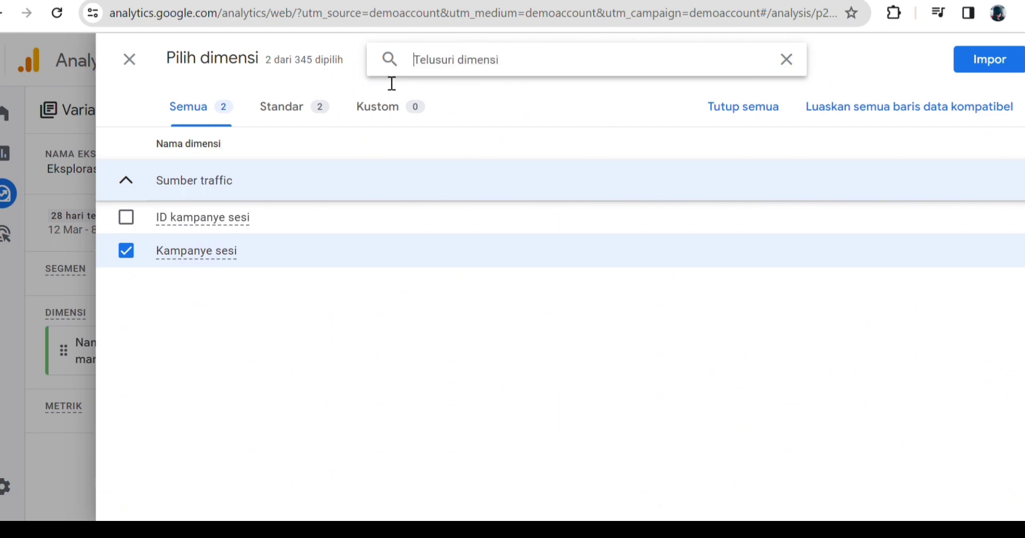
text(nama)
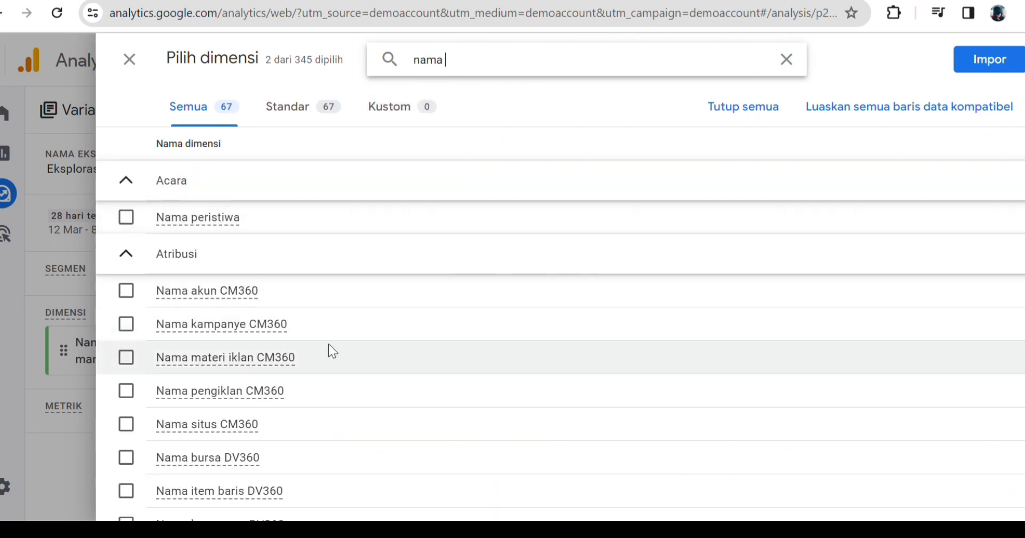
scroll(323, 360, down, 15)
scroll(322, 361, down, 18)
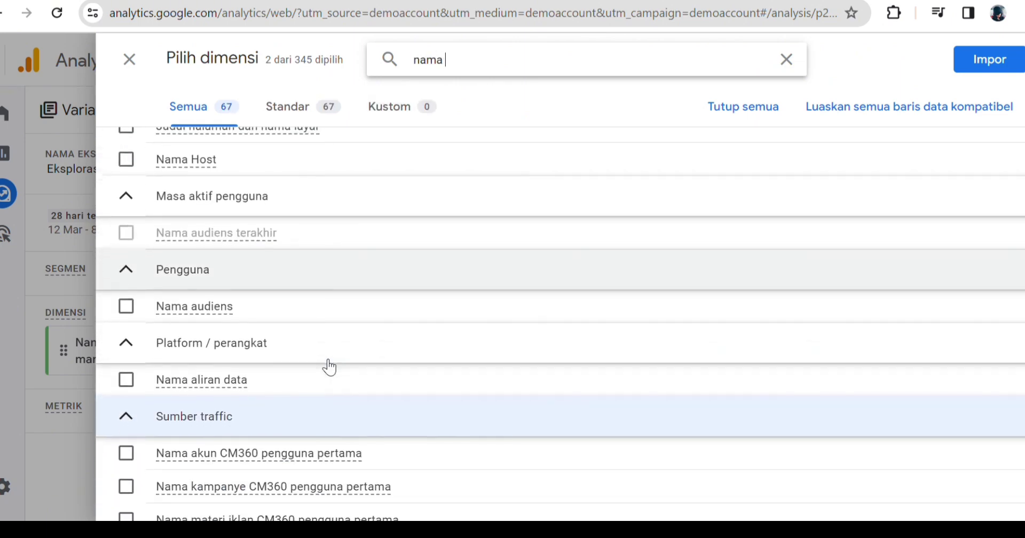
scroll(323, 360, down, 6)
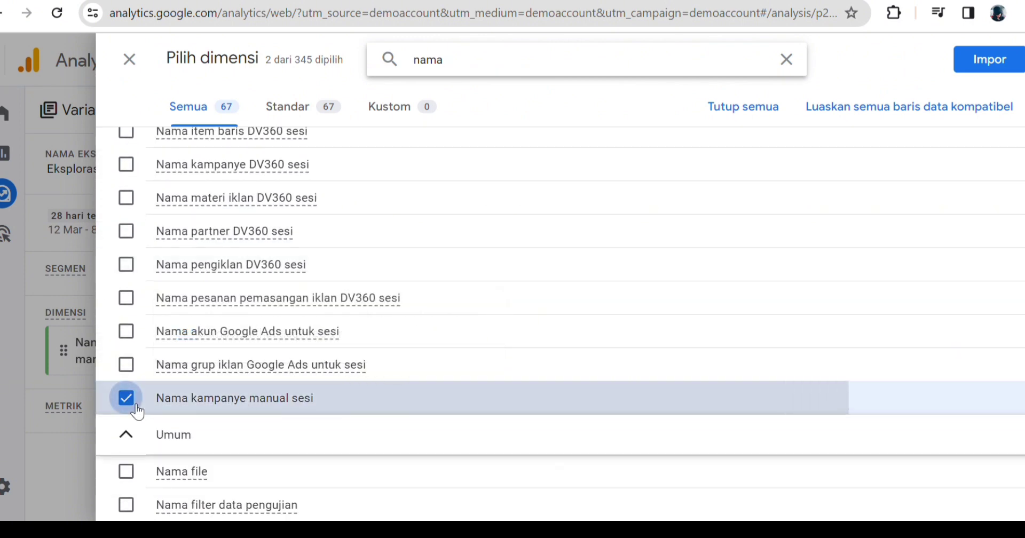
click(128, 400)
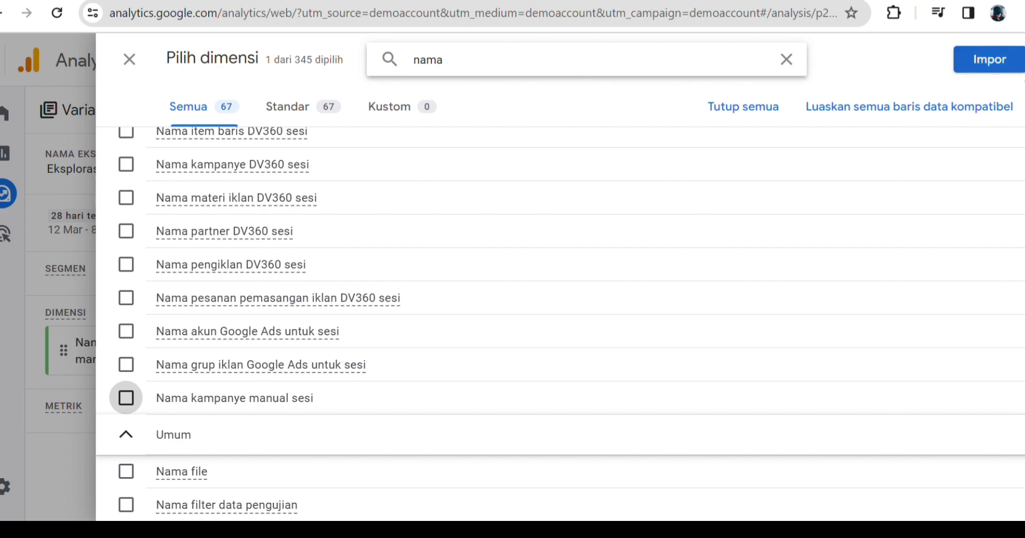
click(989, 59)
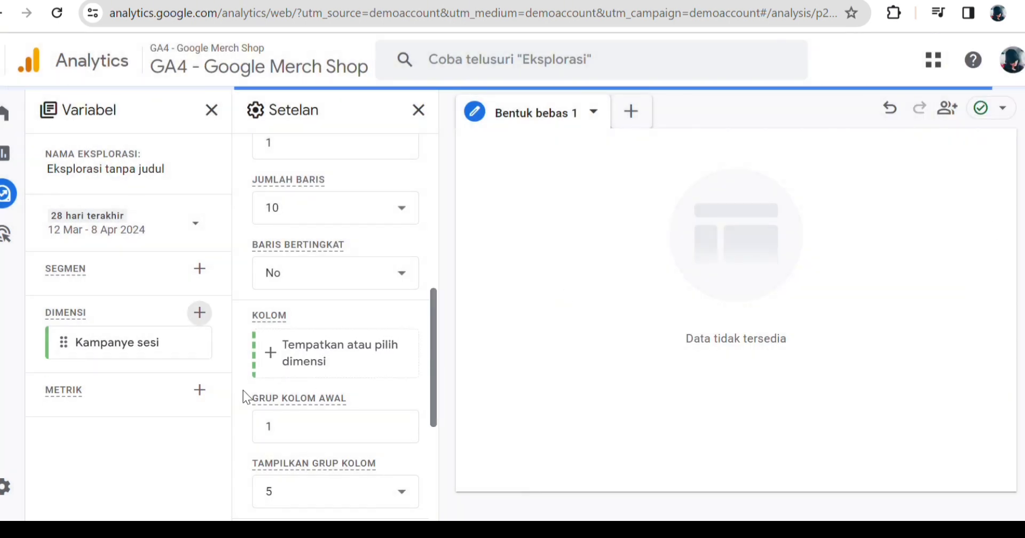
- Open the metric picker and search the metrics for "sesi"
click(198, 392)
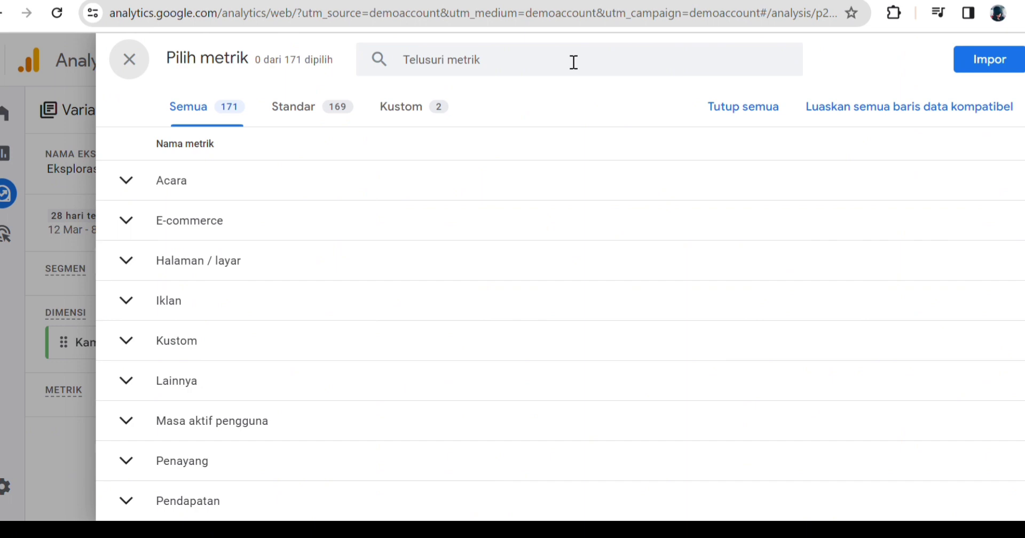
click(552, 63)
text(s)
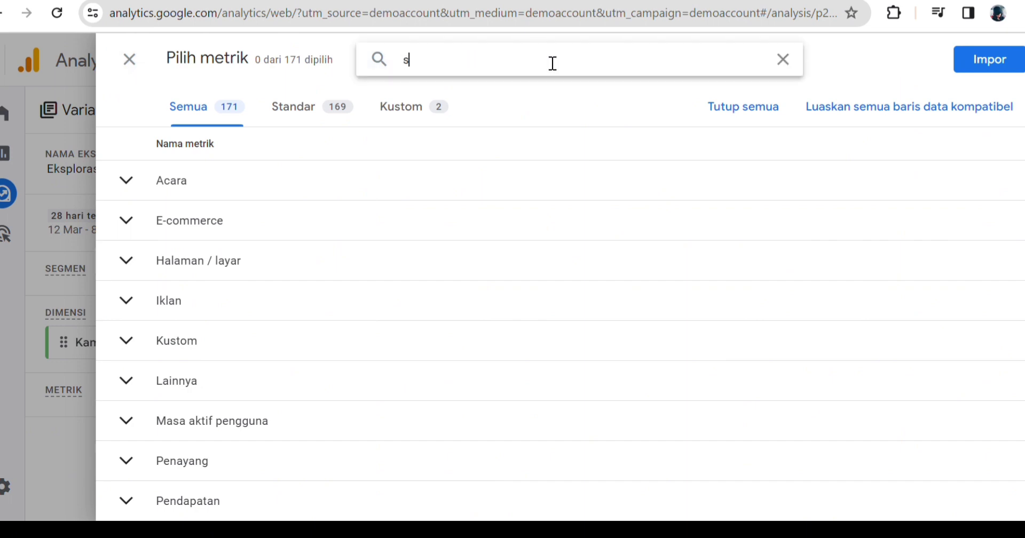
text(essi)
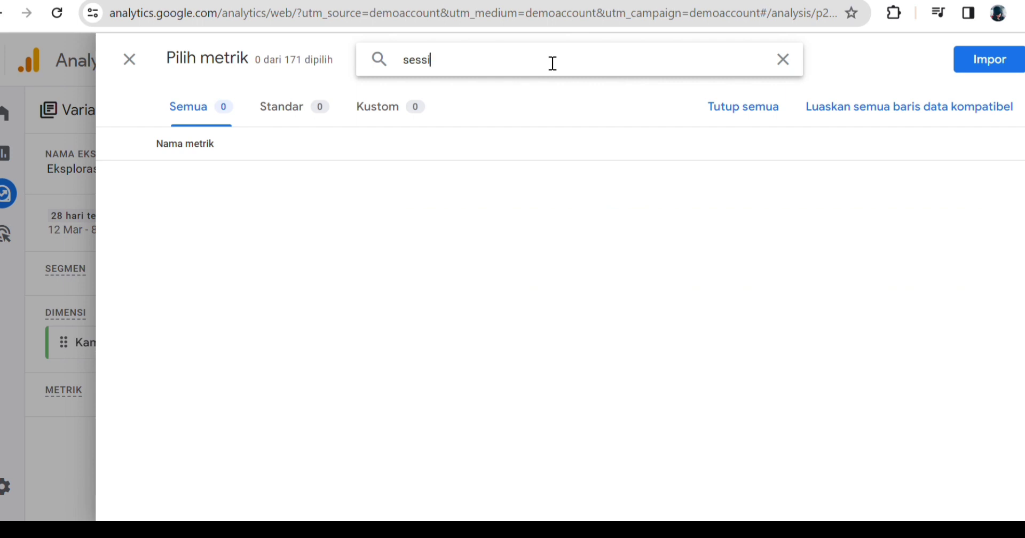
text(on)
text(s)
key(BackSpace)
key(BackSpace)
key(BackSpace)
key(BackSpace)
key(BackSpace)
key(BackSpace)
key(BackSpace)
text(essi)
key(Left)
key(BackSpace)
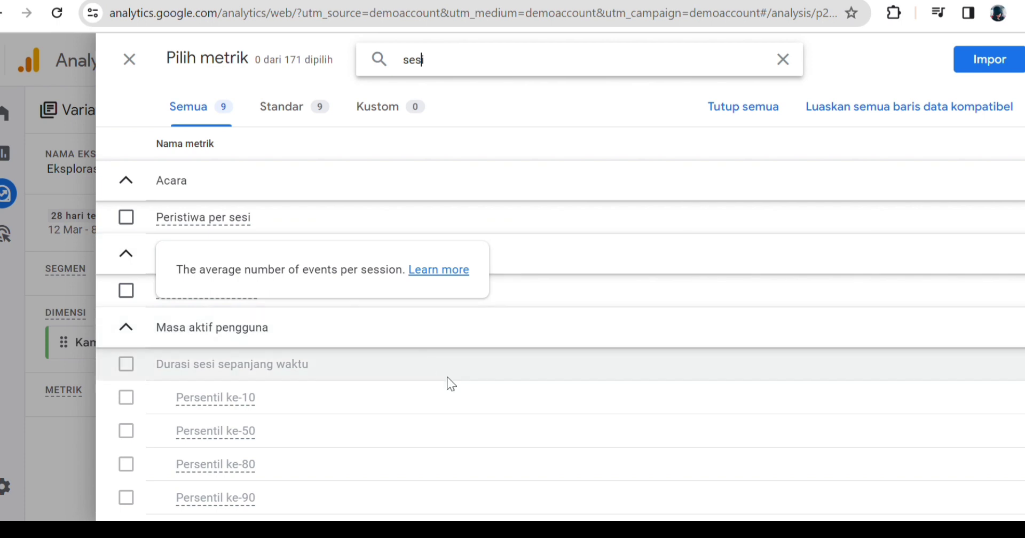
- Select the Sesi metric in the Sesi group
scroll(441, 224, down, 15)
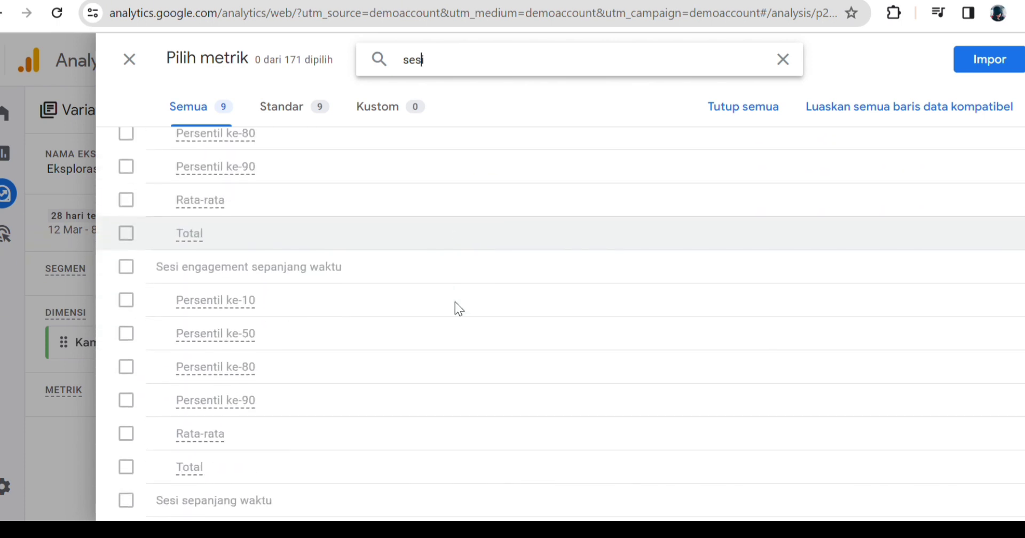
scroll(455, 302, up, 2)
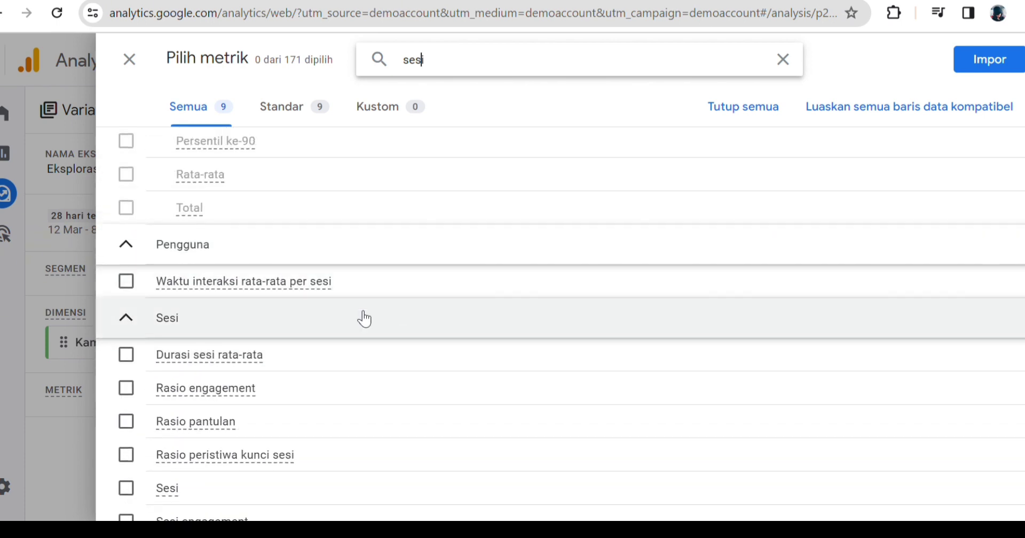
click(361, 318)
click(203, 501)
scroll(201, 499, down, 5)
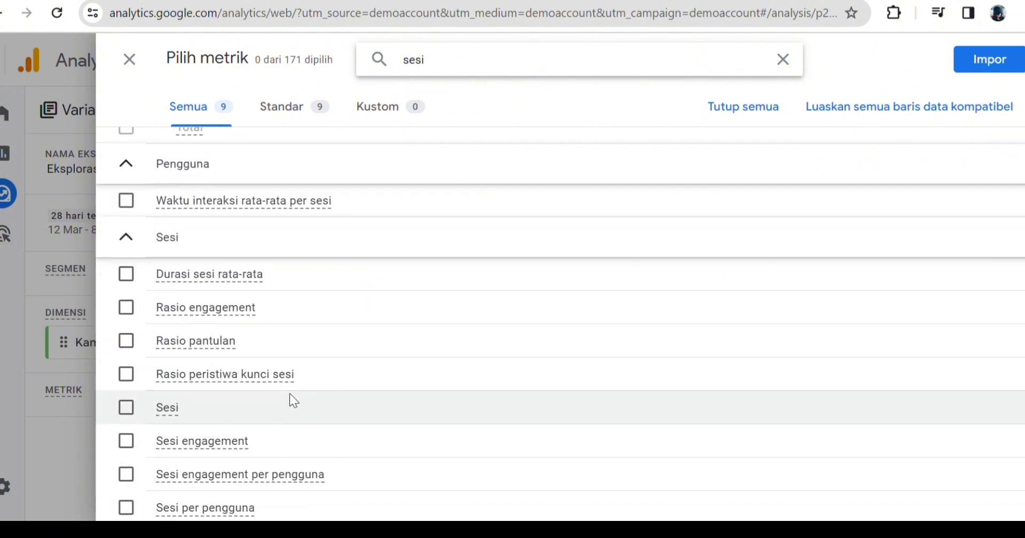
click(249, 395)
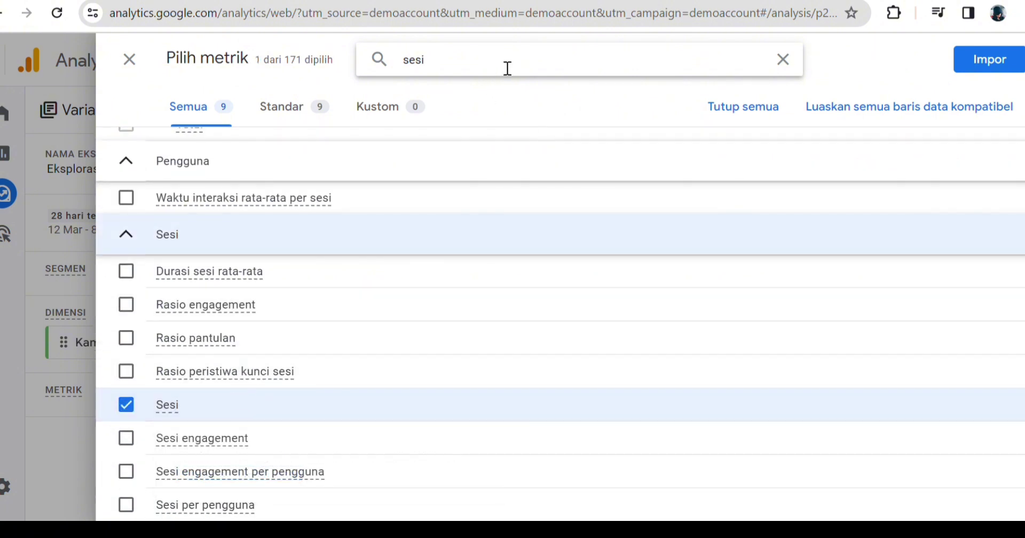
- Replace the metric search term with "JUMLAH PENGGUNA"
drag(506, 66, 373, 62)
key(BackSpace)
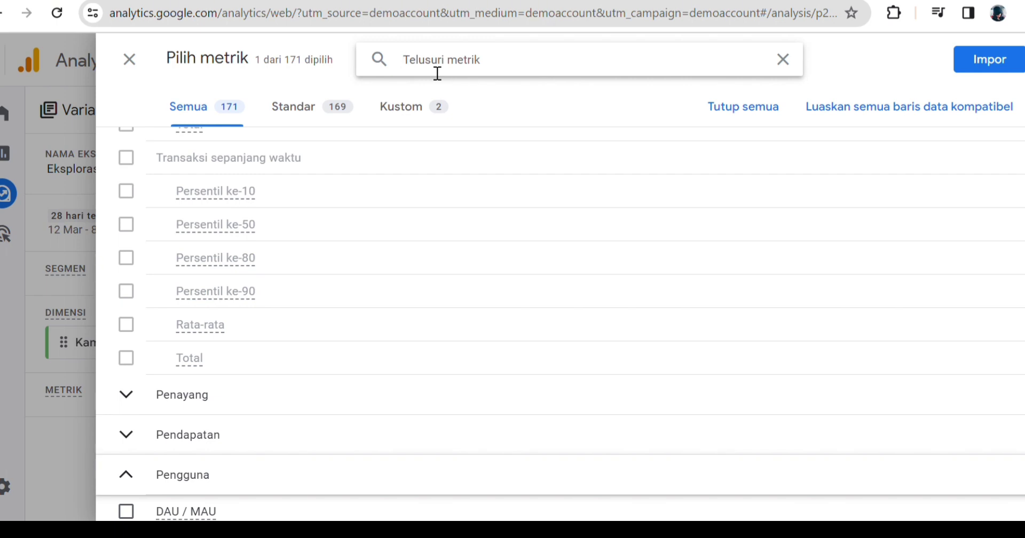
text(JUMLAH P)
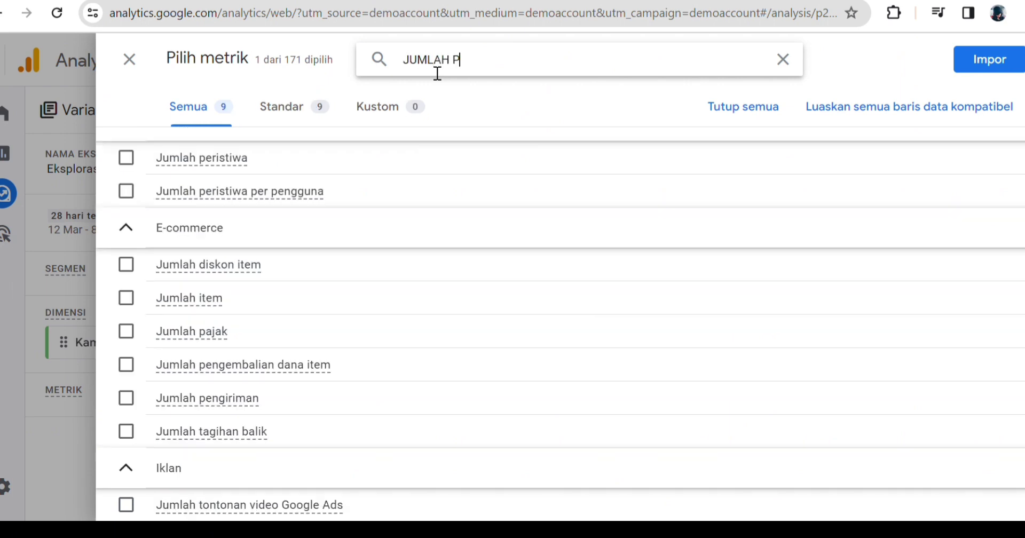
text(ENGGUNA)
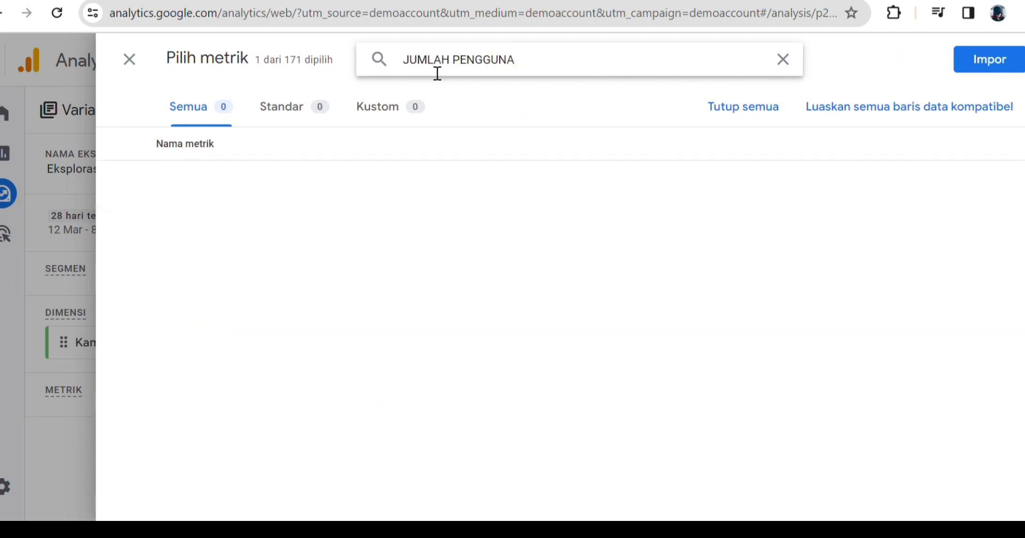
- Search the metrics for "ju" and look through the matching Acara and E-commerce metrics
drag(554, 64, 390, 85)
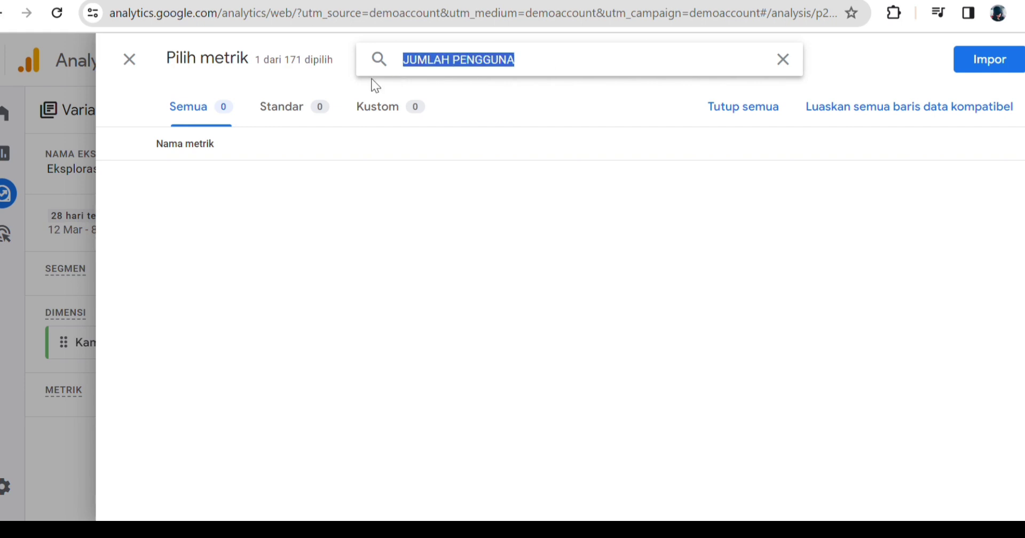
key(BackSpace)
text(ju)
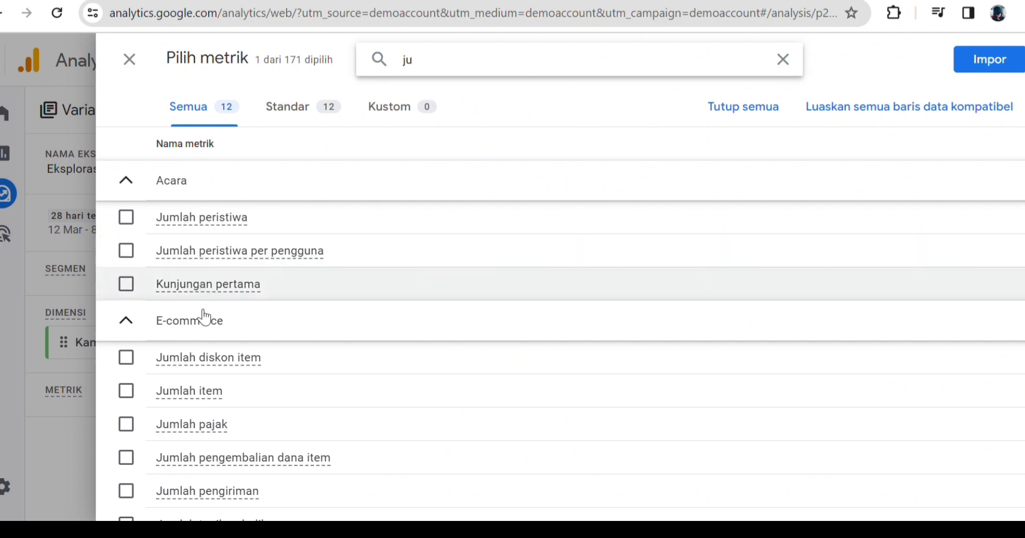
scroll(265, 403, down, 3)
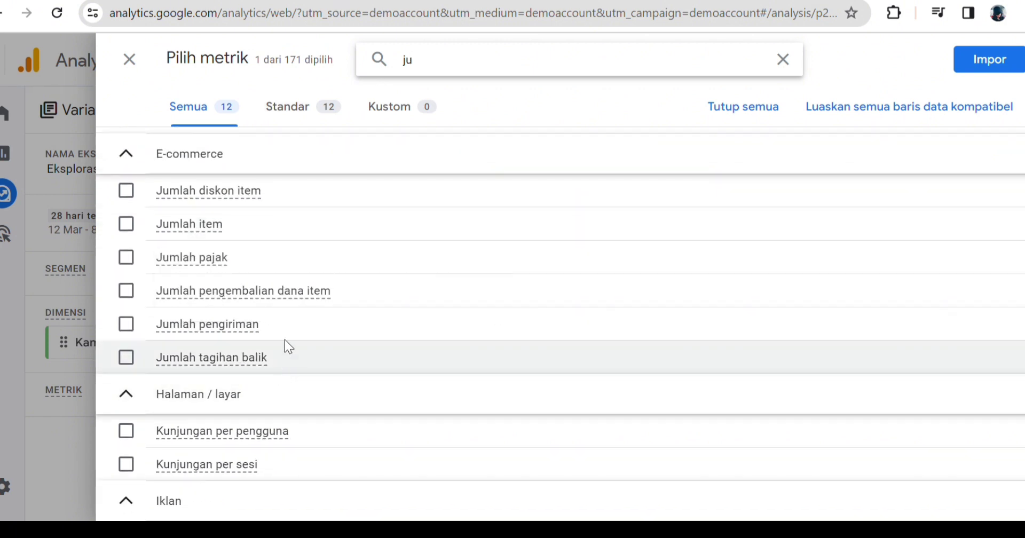
scroll(286, 300, up, 3)
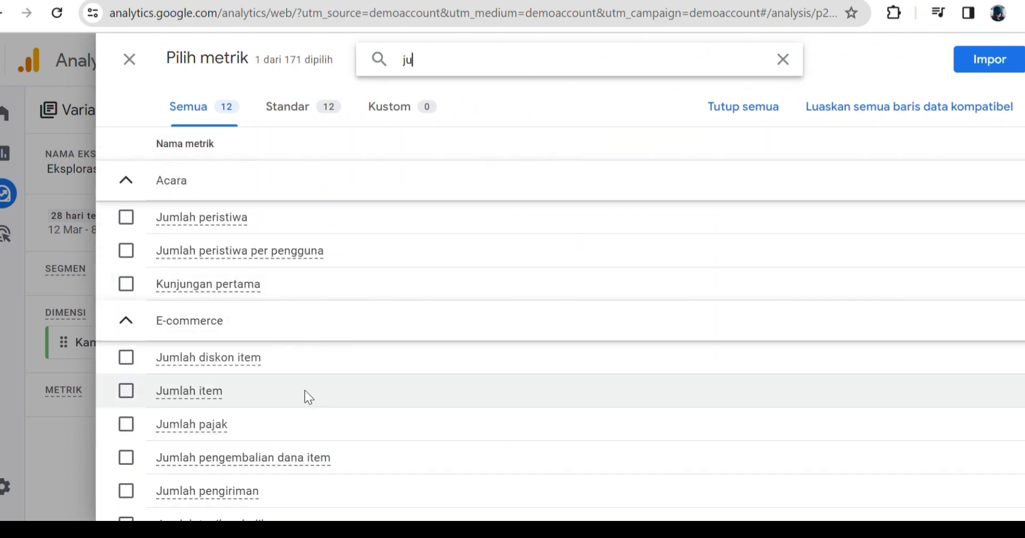
scroll(230, 324, down, 1)
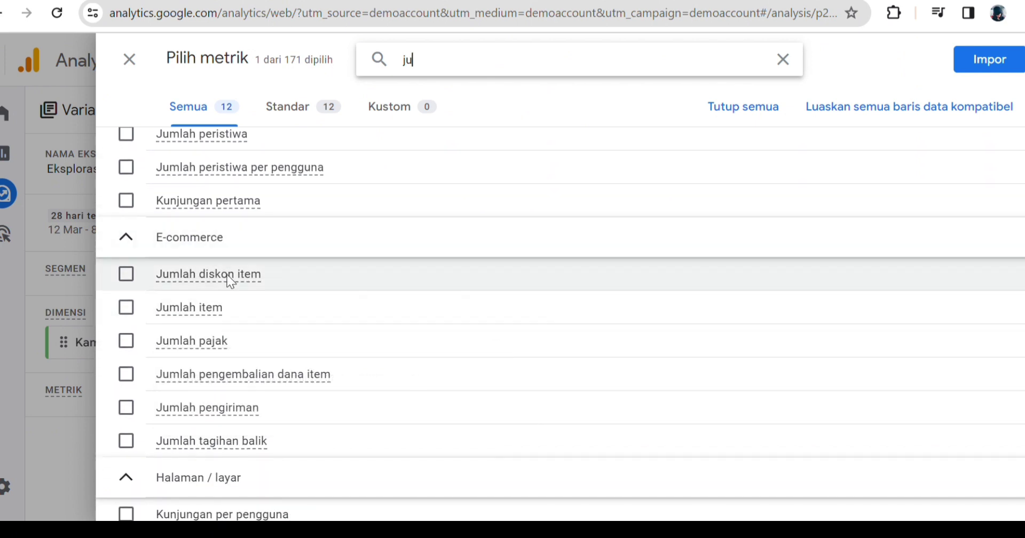
scroll(230, 275, up, 1)
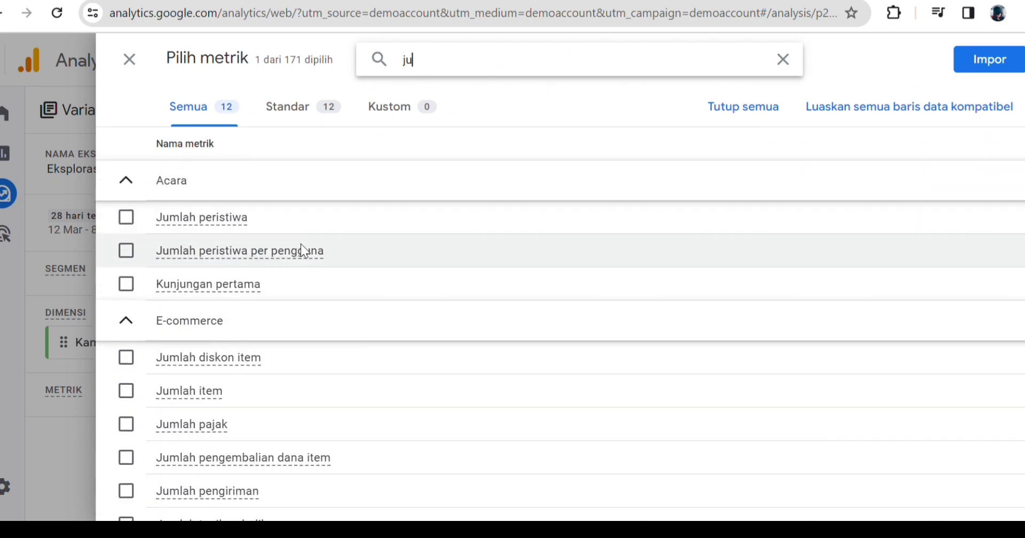
mouse_move(301, 246)
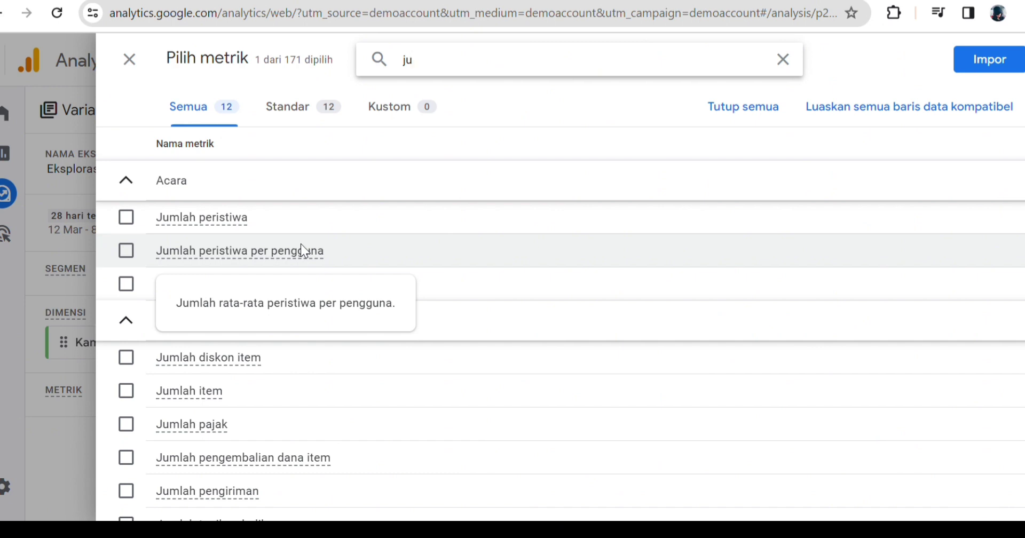
- Extend the metric search to "jumlah pengguna", shorten it to "jumlah" and try the full term again
text(mlah p)
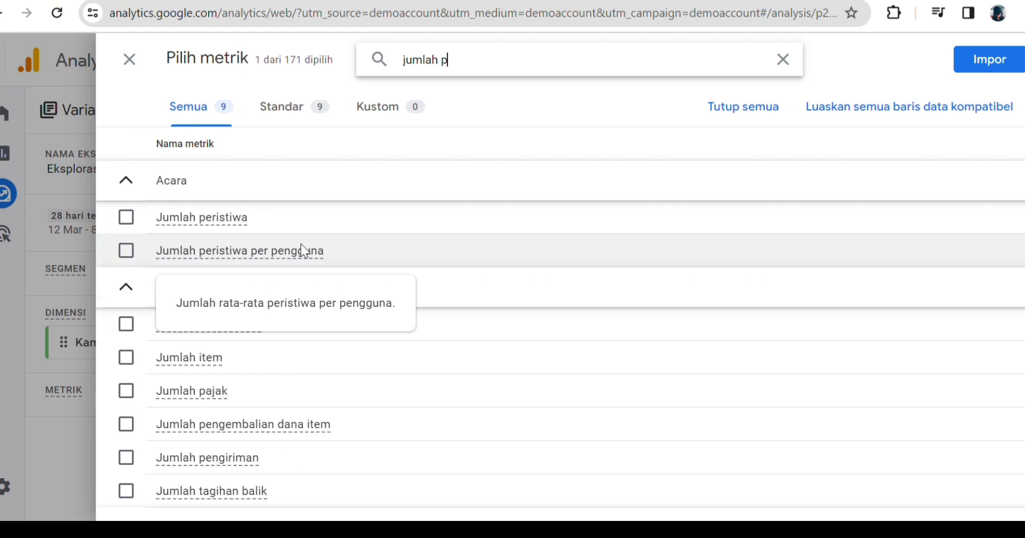
text(engguna)
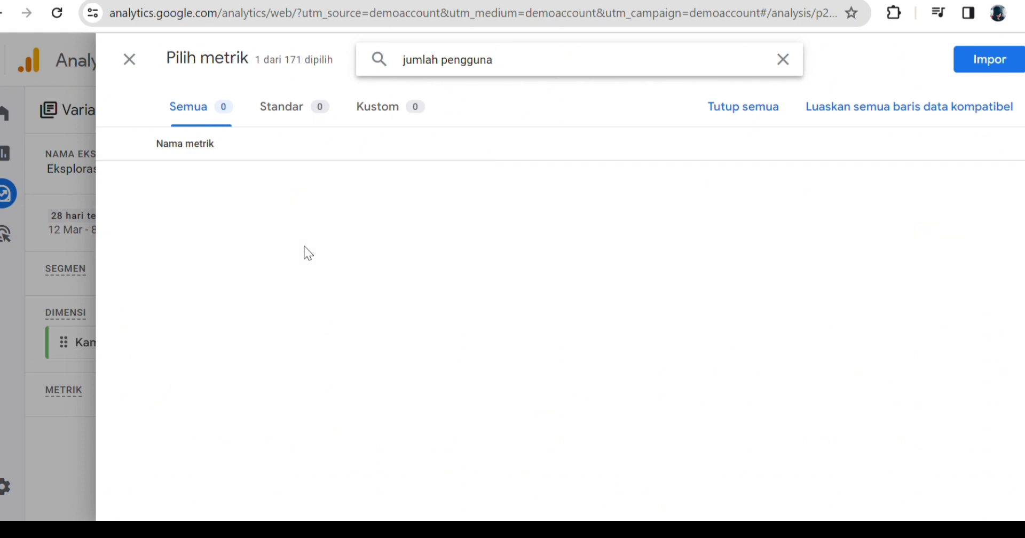
key(BackSpace)
key(BackSpace)
key(BackSpace)
key(BackSpace)
key(BackSpace)
key(BackSpace)
key(BackSpace)
key(BackSpace)
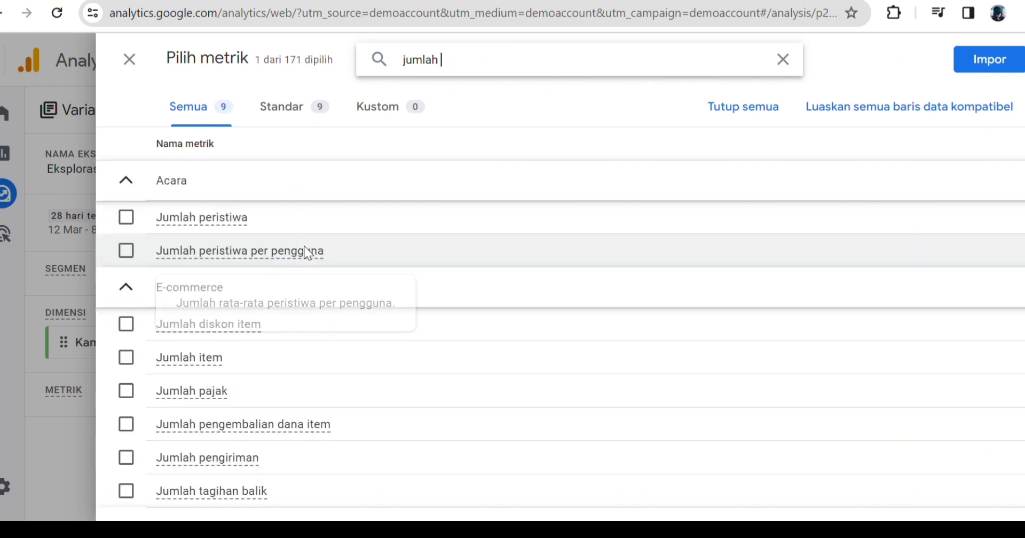
text(pe)
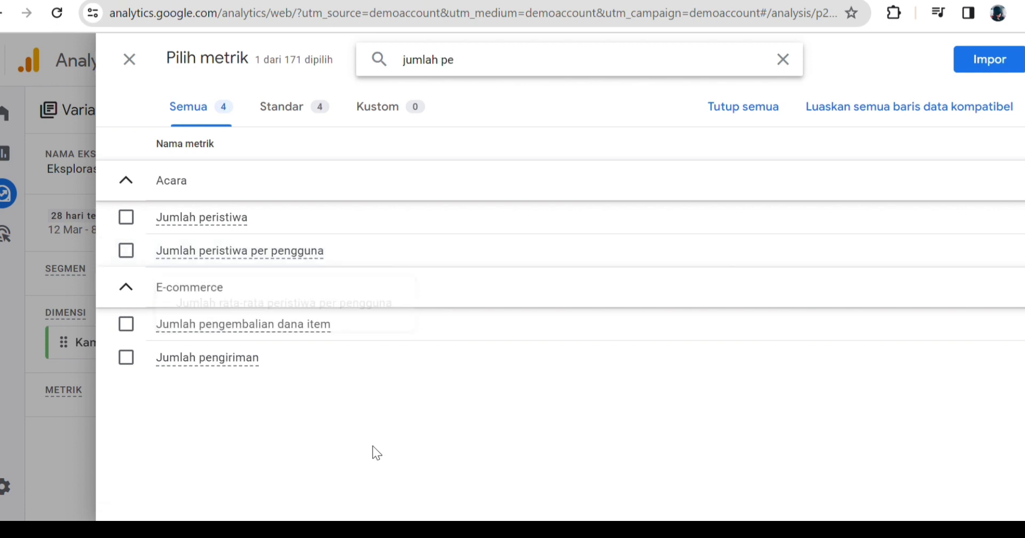
text(ng)
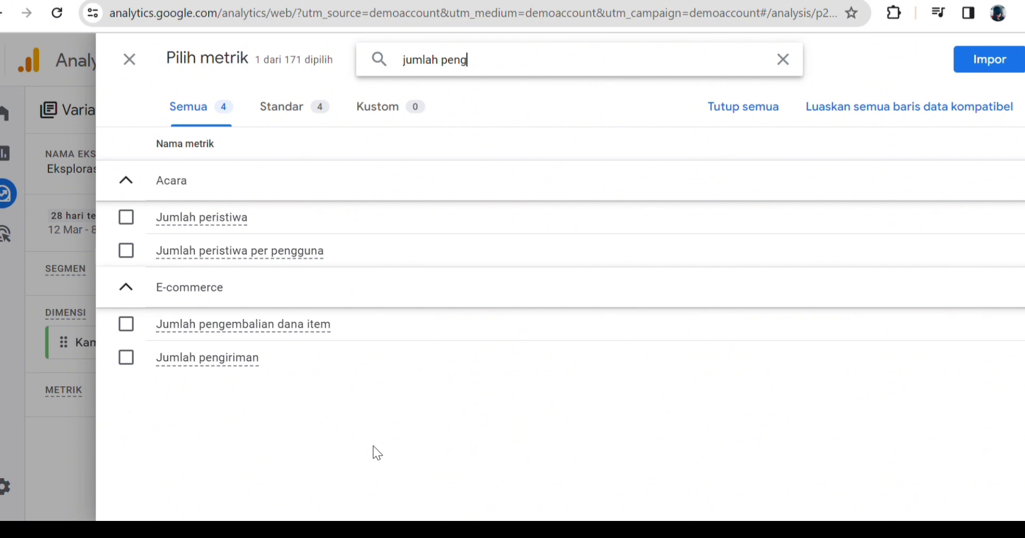
text(g)
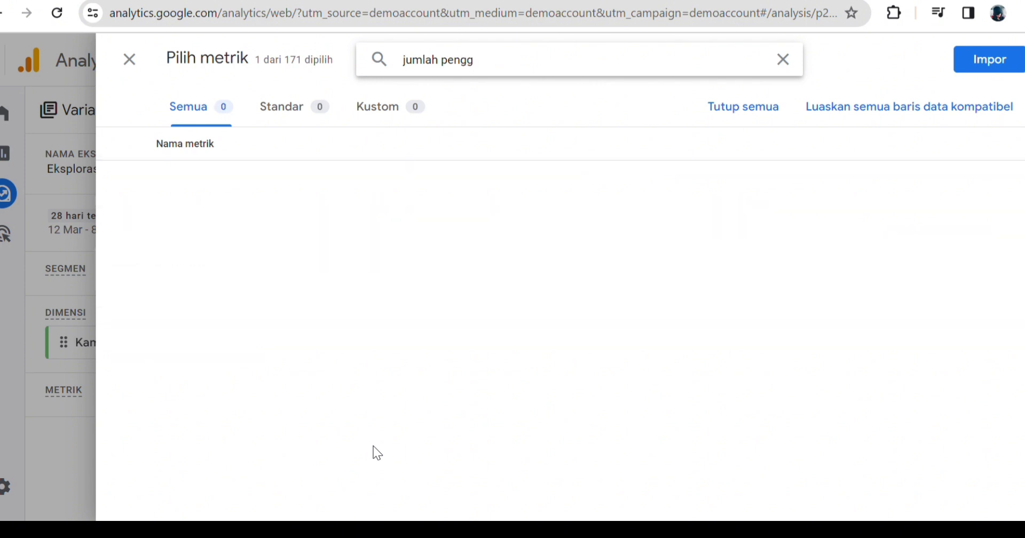
text(una)
- Shorten the metric search to "jumlah", select Jumlah peristiwa per pengguna under Acara and clear the search
drag(522, 74, 452, 85)
key(BackSpace)
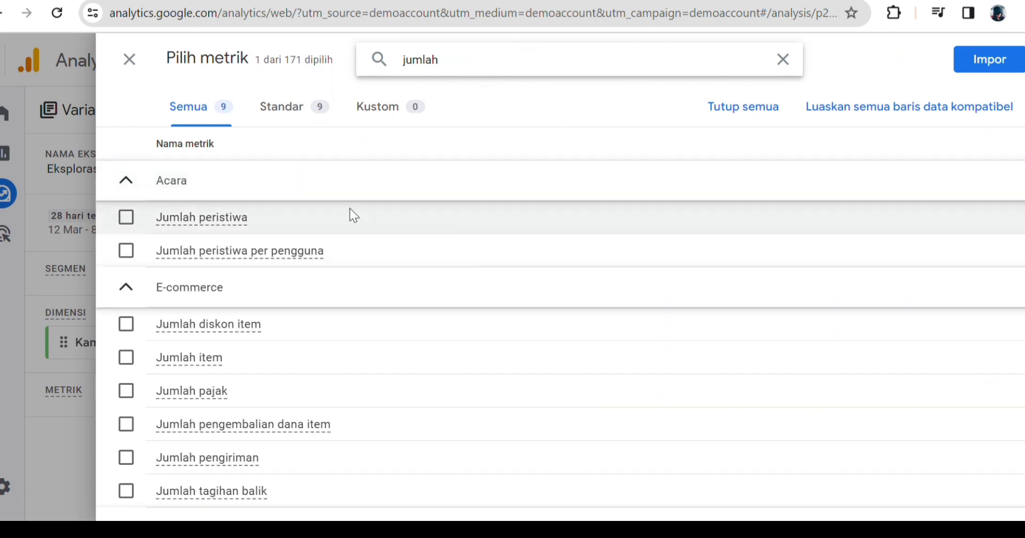
scroll(293, 374, down, 1)
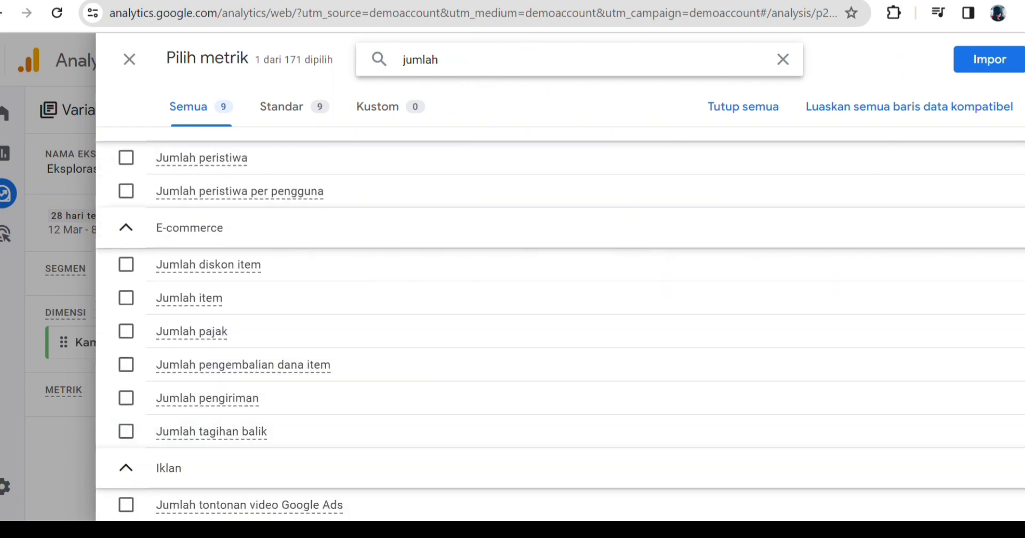
scroll(277, 402, up, 1)
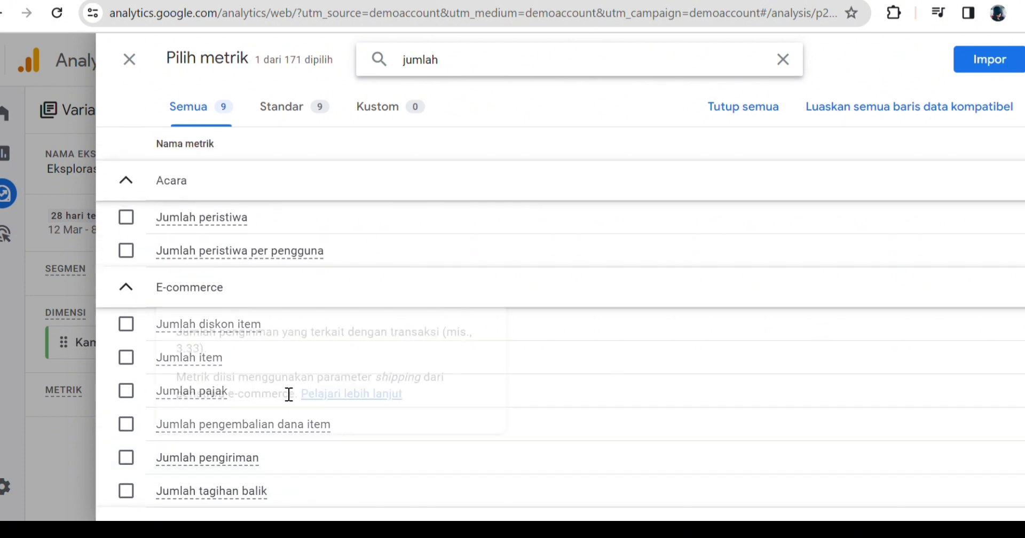
click(288, 261)
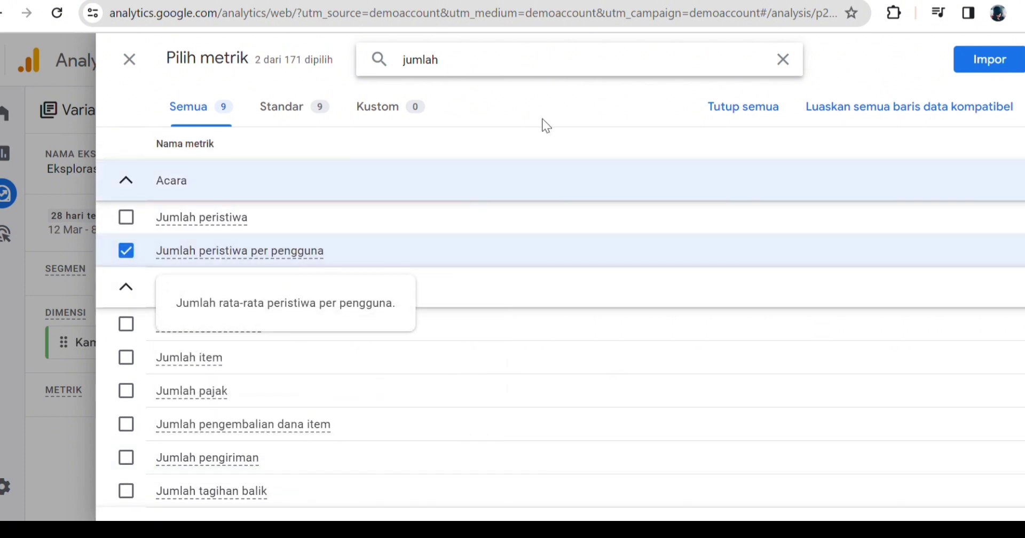
click(780, 59)
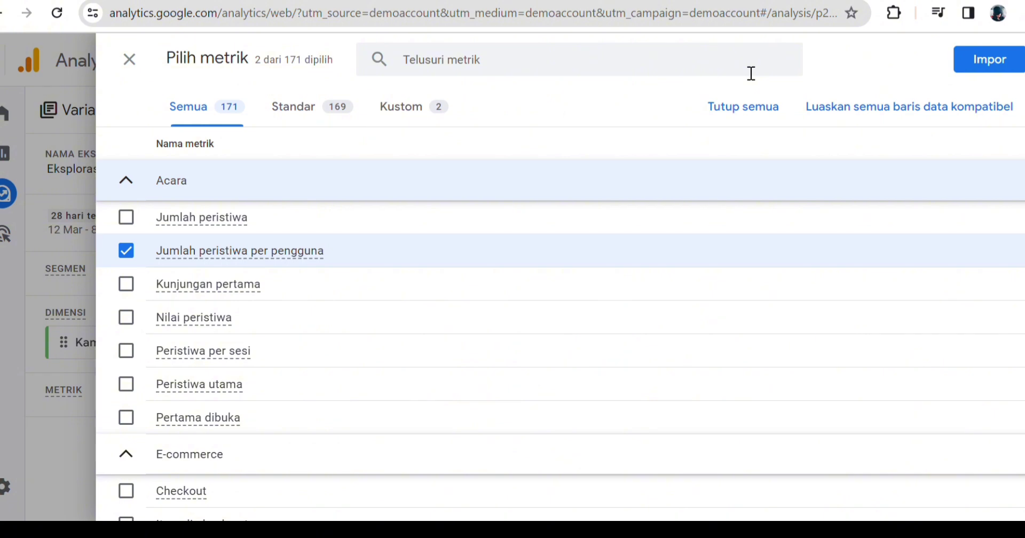
- Search the available metrics for "Konversi" and clear the search to restore the full metric list
click(706, 74)
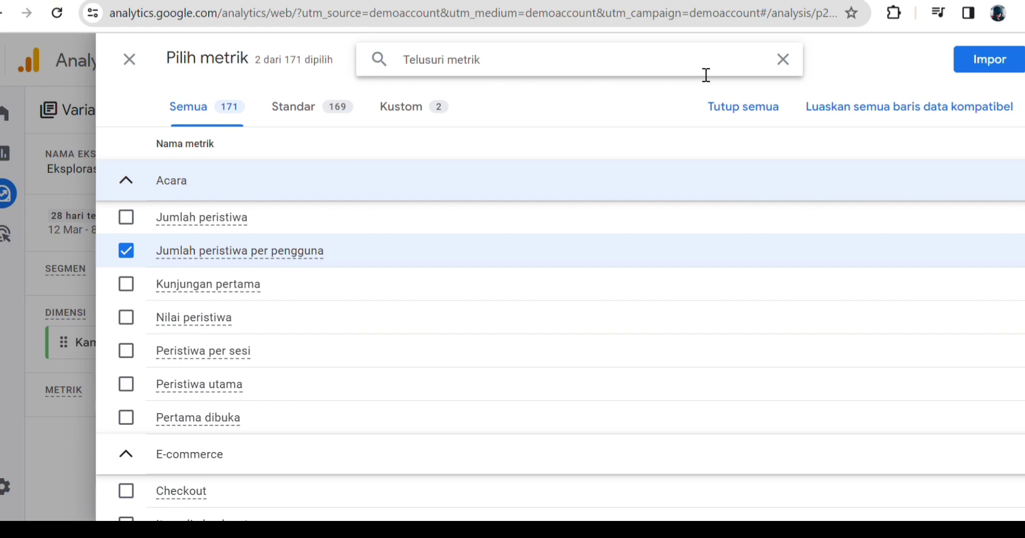
text(Konver)
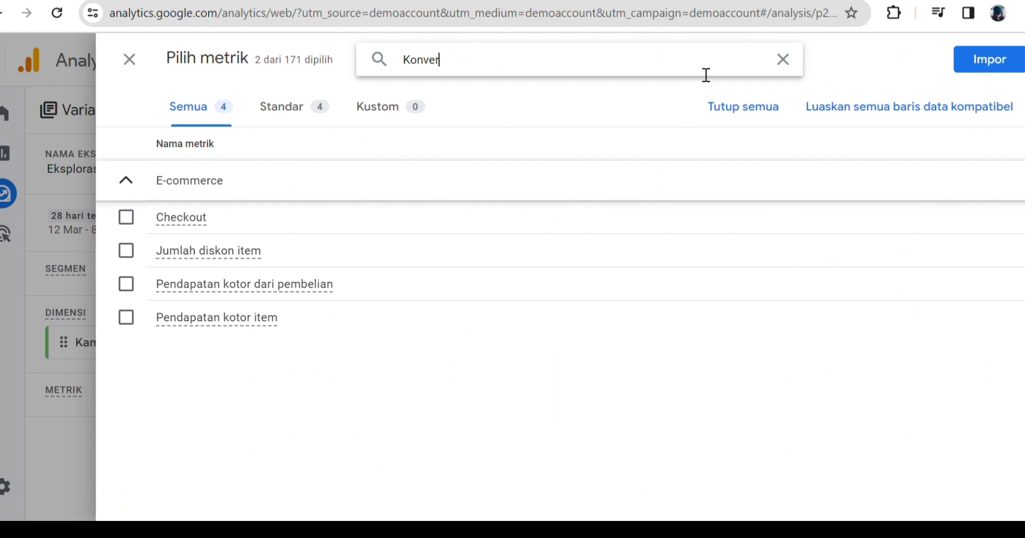
text(si)
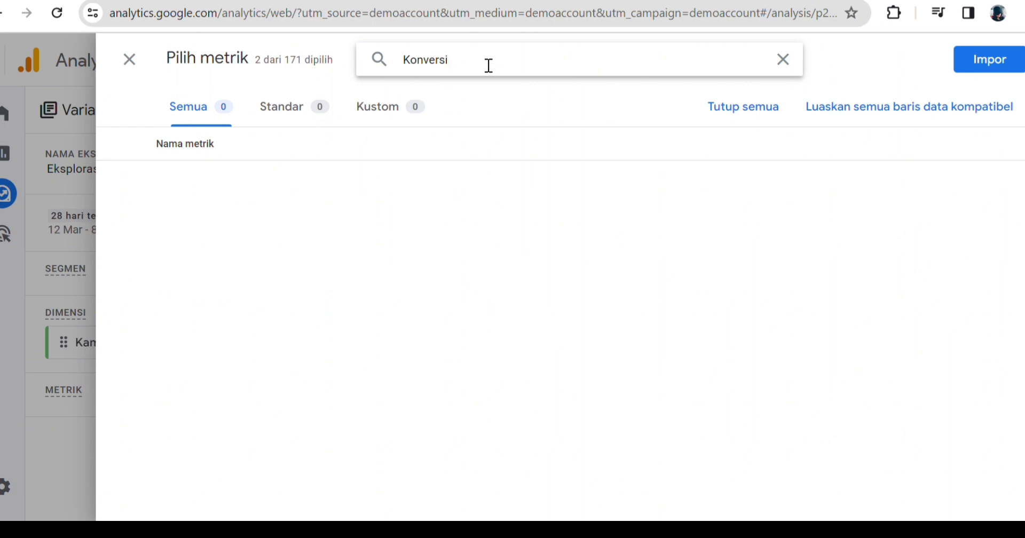
key(BackSpace)
key(BackSpace)
key(BackSpace)
key(BackSpace)
key(BackSpace)
key(BackSpace)
key(BackSpace)
key(BackSpace)
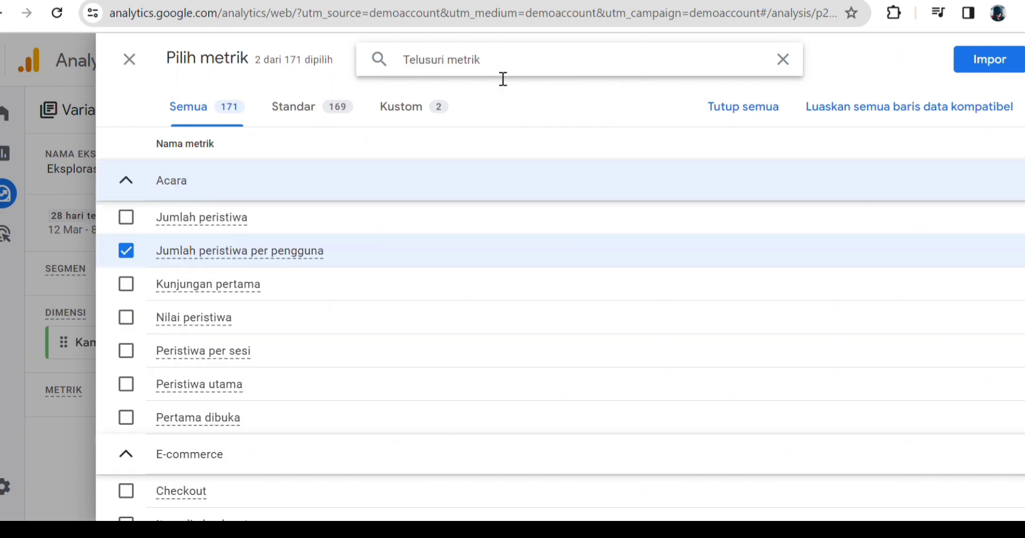
- Look through the full metric list, from the E-commerce group through Halaman / layar, Iklan and Masa aktif pengguna, for a suitable metric
scroll(394, 325, down, 10)
scroll(398, 331, down, 2)
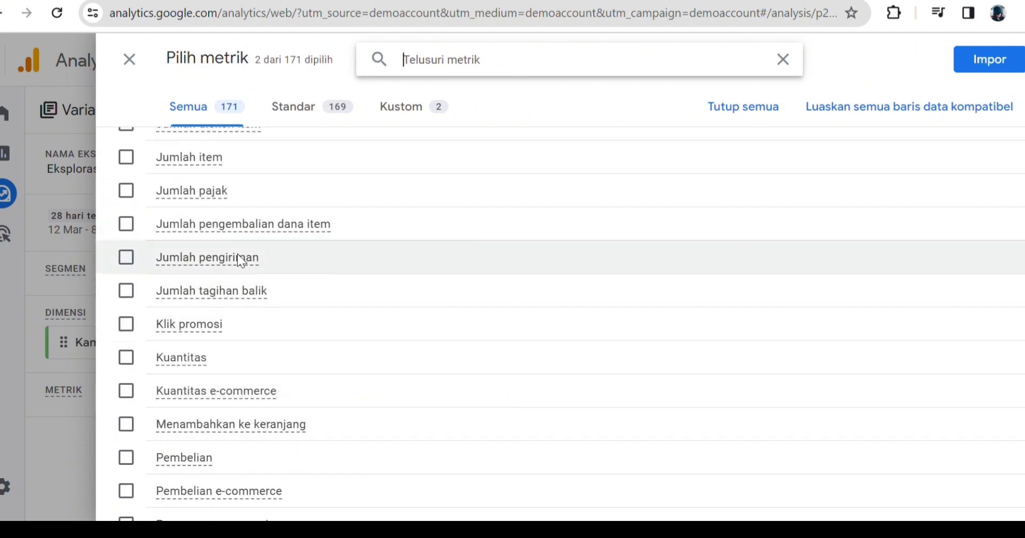
scroll(237, 255, up, 3)
scroll(236, 238, up, 5)
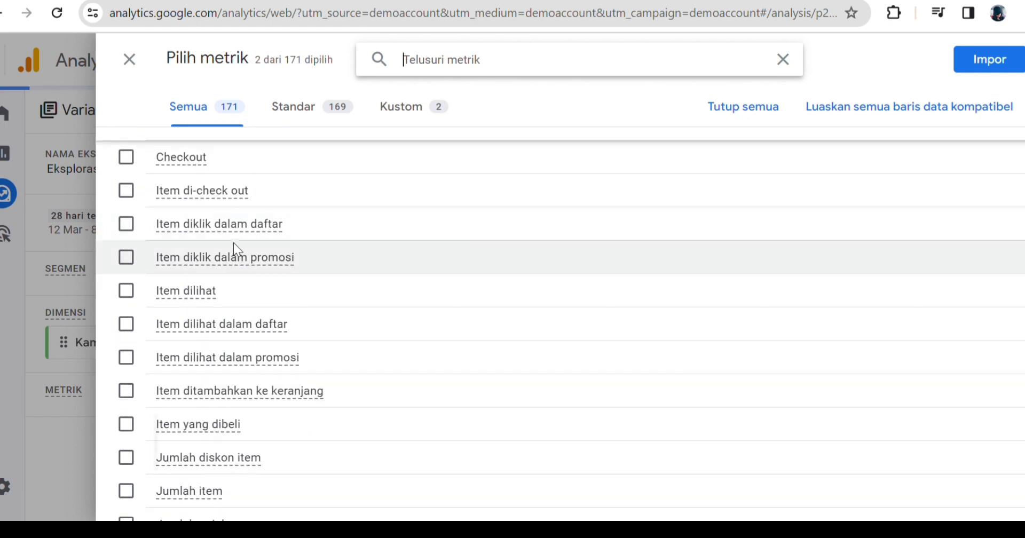
scroll(239, 273, down, 3)
scroll(223, 356, down, 5)
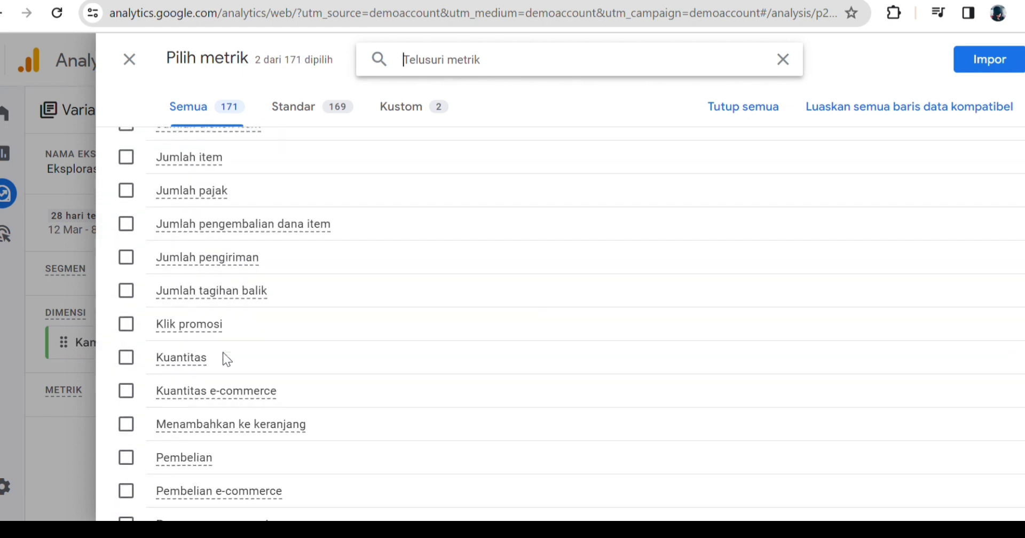
scroll(229, 347, down, 2)
scroll(232, 423, down, 2)
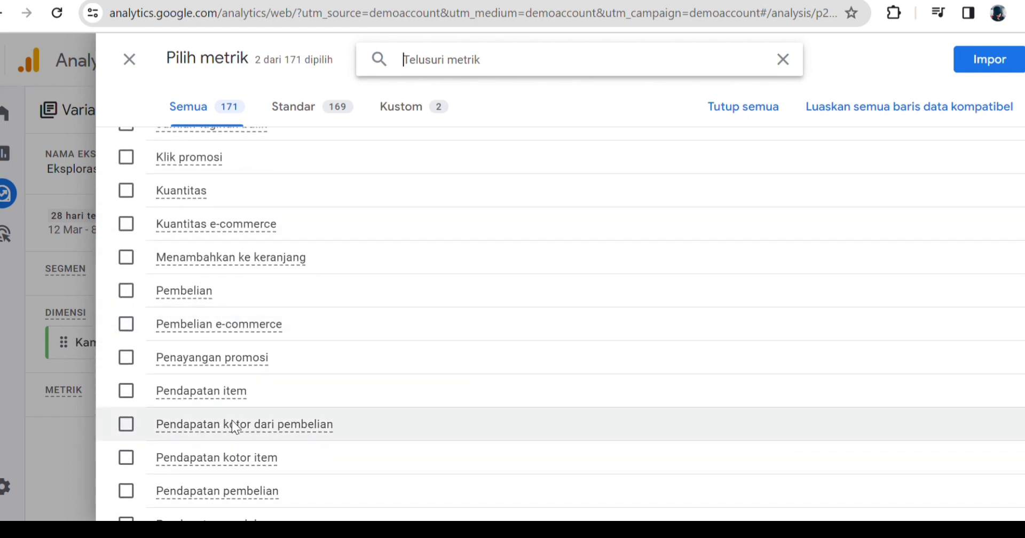
scroll(253, 416, down, 1)
scroll(249, 457, down, 8)
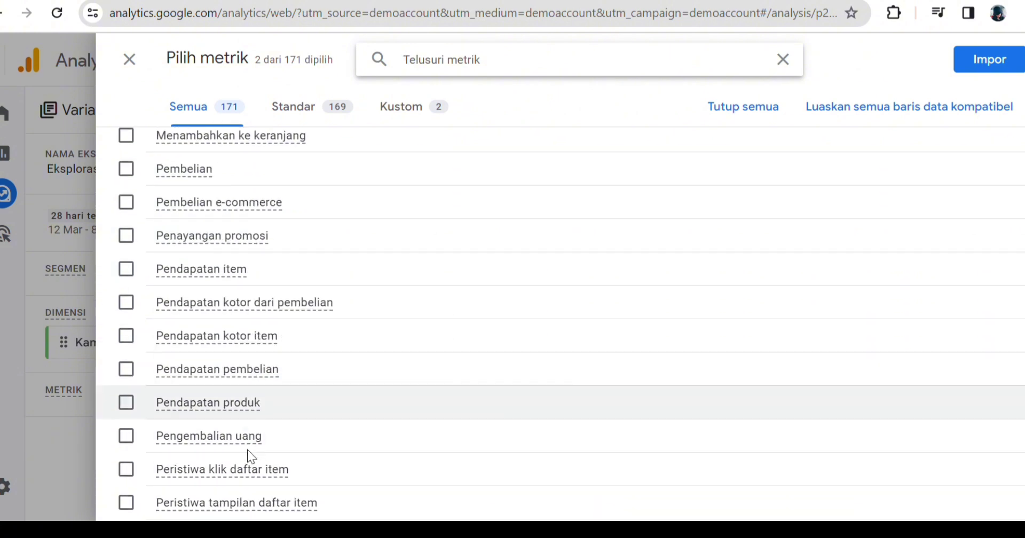
scroll(247, 448, down, 3)
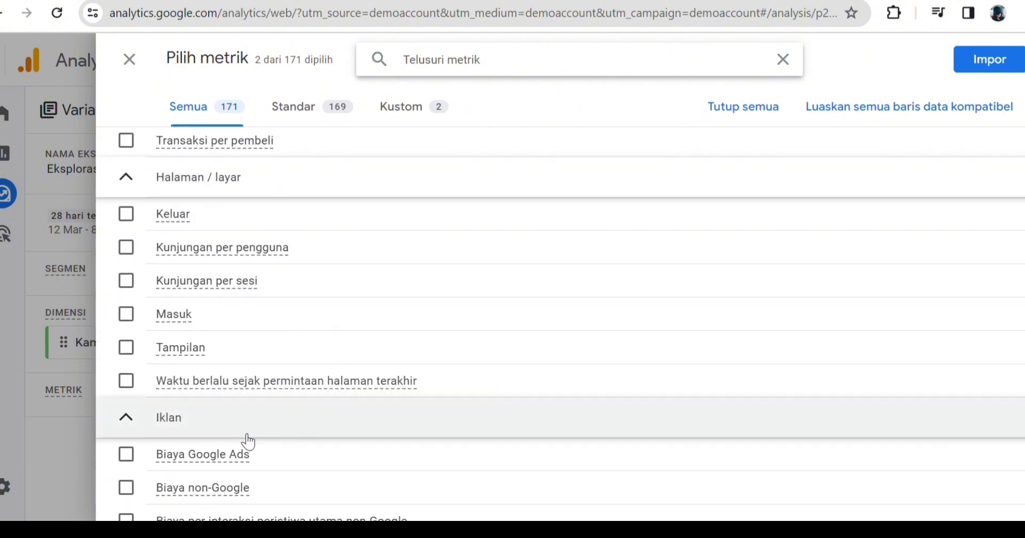
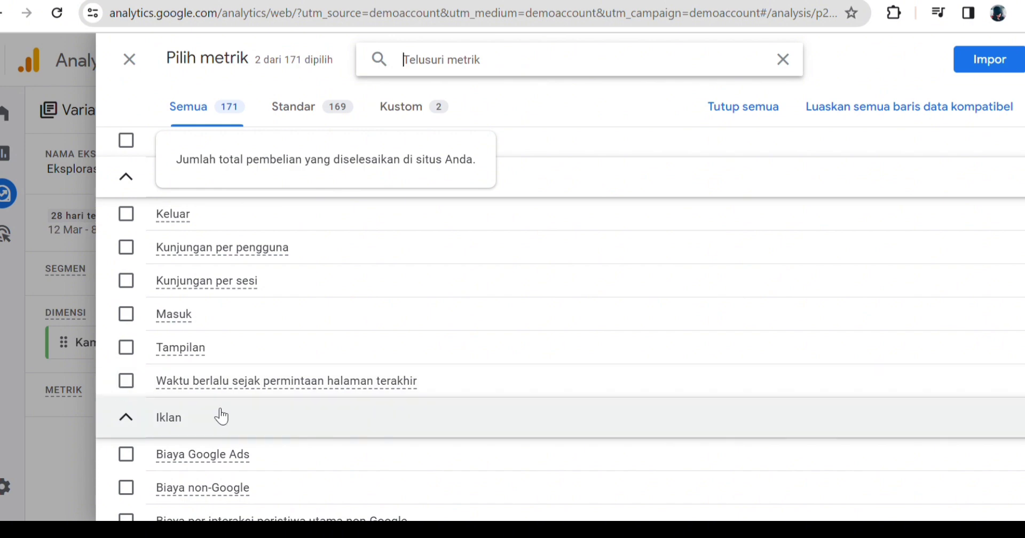
scroll(219, 415, down, 8)
scroll(235, 445, down, 10)
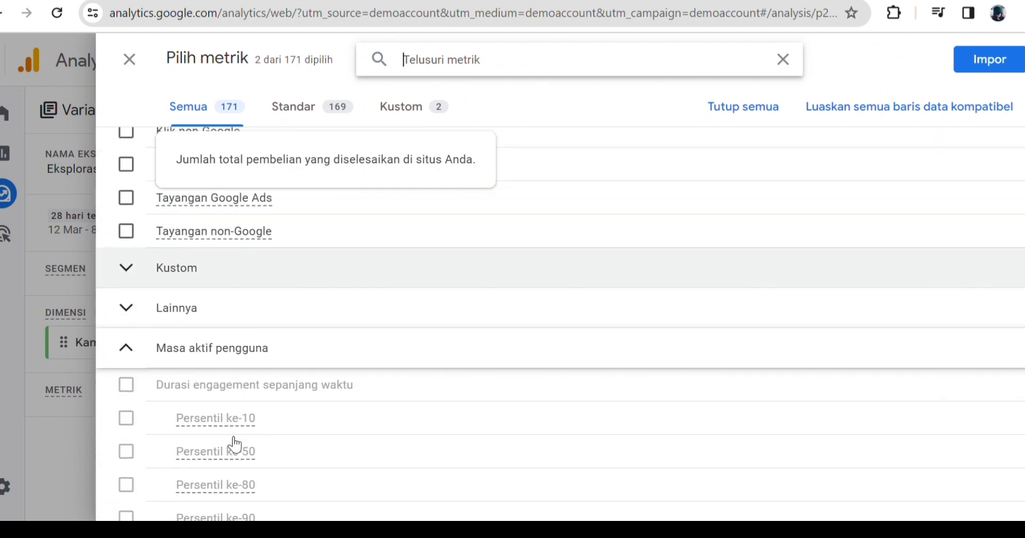
scroll(233, 470, down, 10)
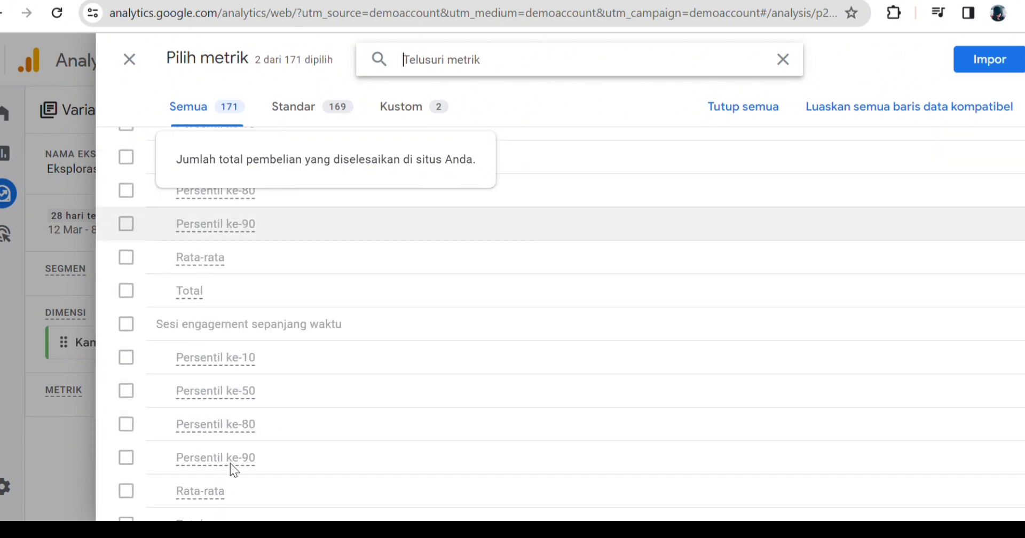
- Select Total pengguna in the Pengguna metric group and import it together with the already selected metrics
scroll(230, 463, up, 15)
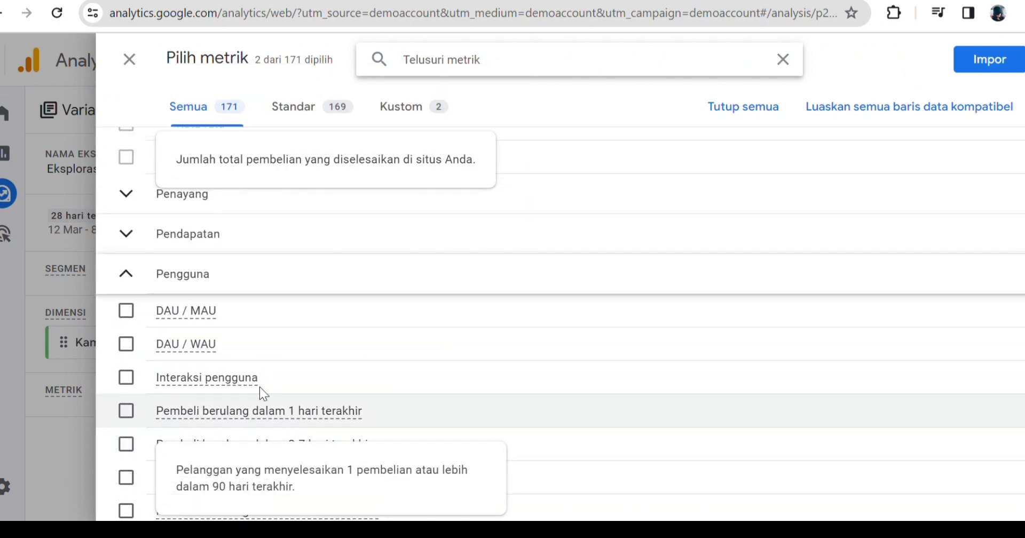
scroll(268, 371, down, 5)
scroll(267, 370, down, 6)
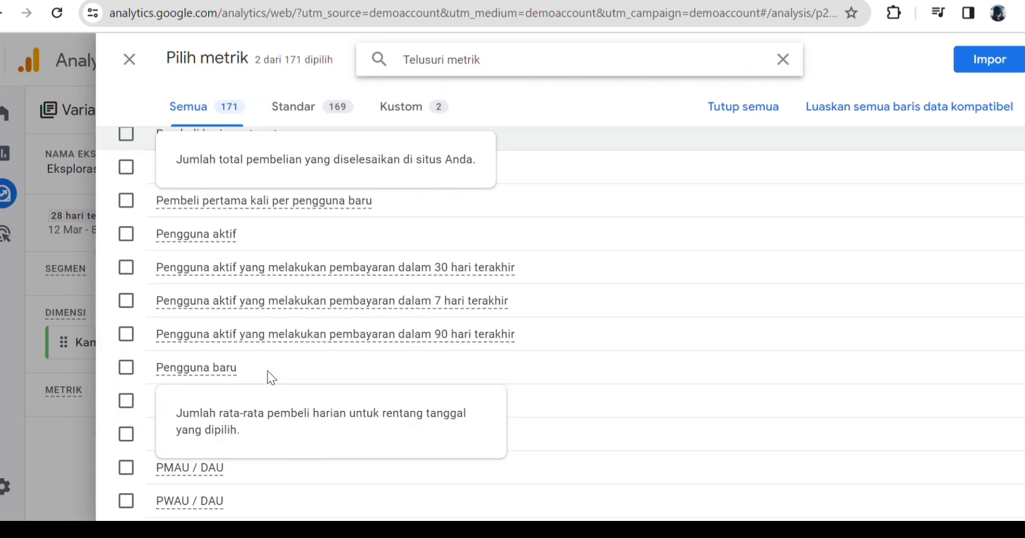
scroll(282, 312, down, 5)
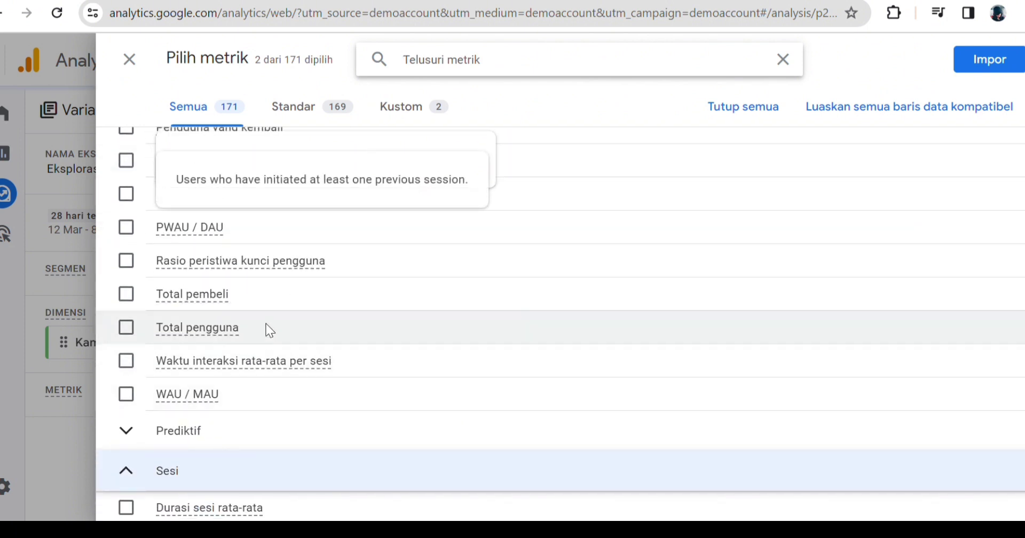
click(266, 324)
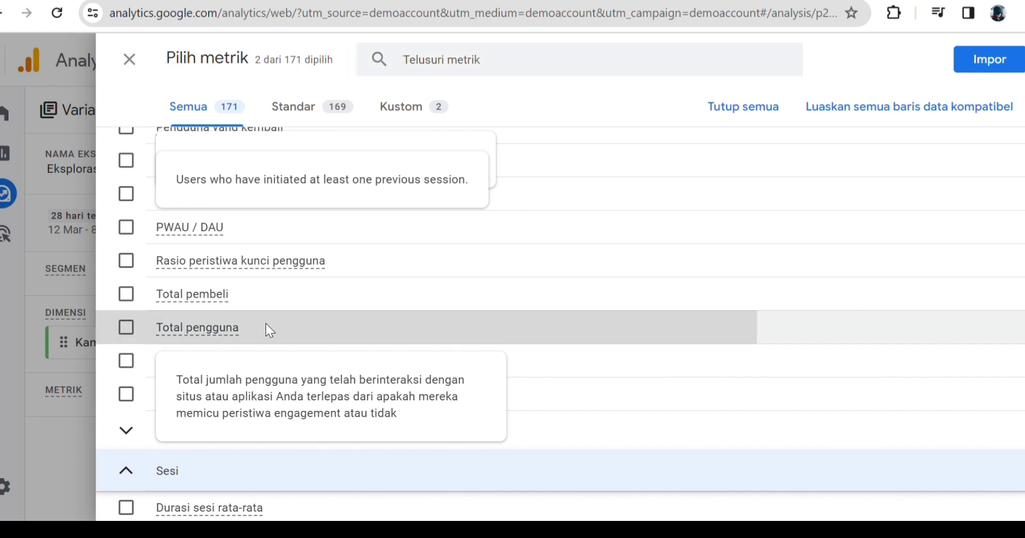
scroll(270, 331, down, 4)
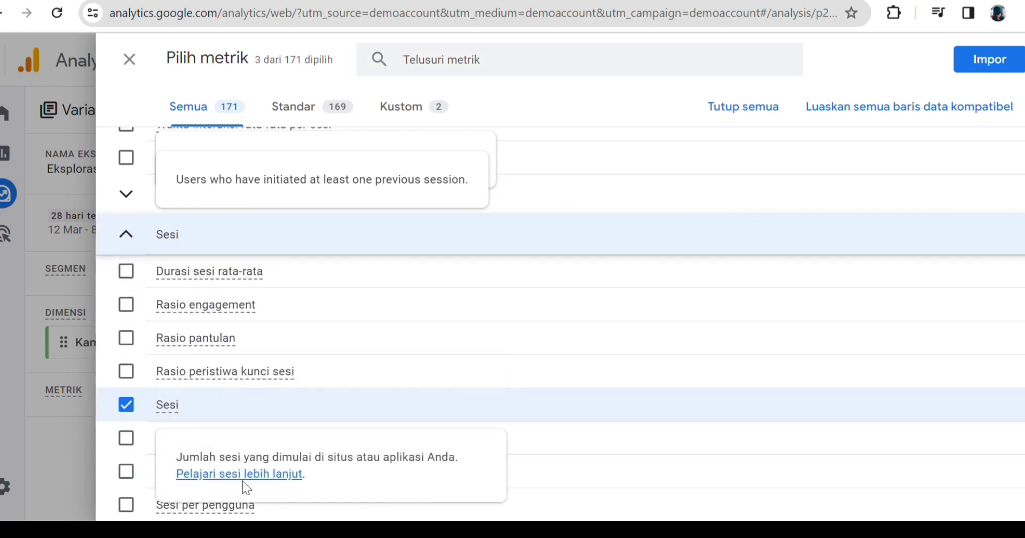
scroll(261, 370, up, 6)
scroll(266, 370, up, 15)
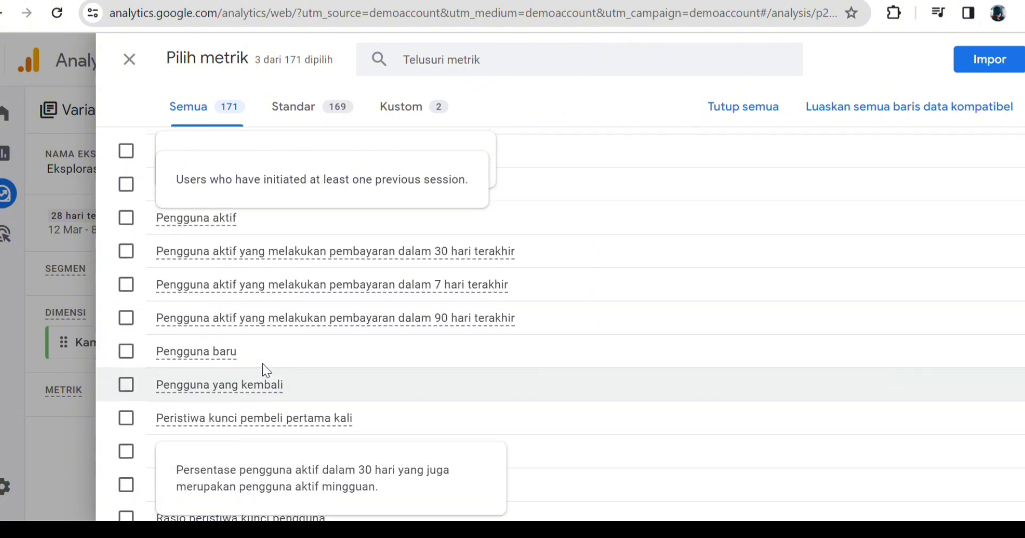
scroll(269, 370, up, 12)
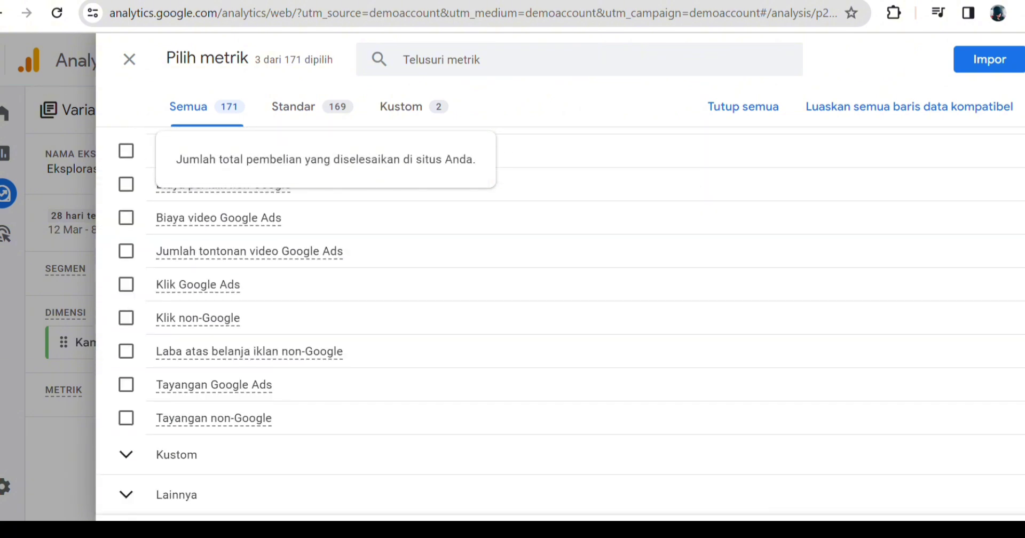
click(990, 60)
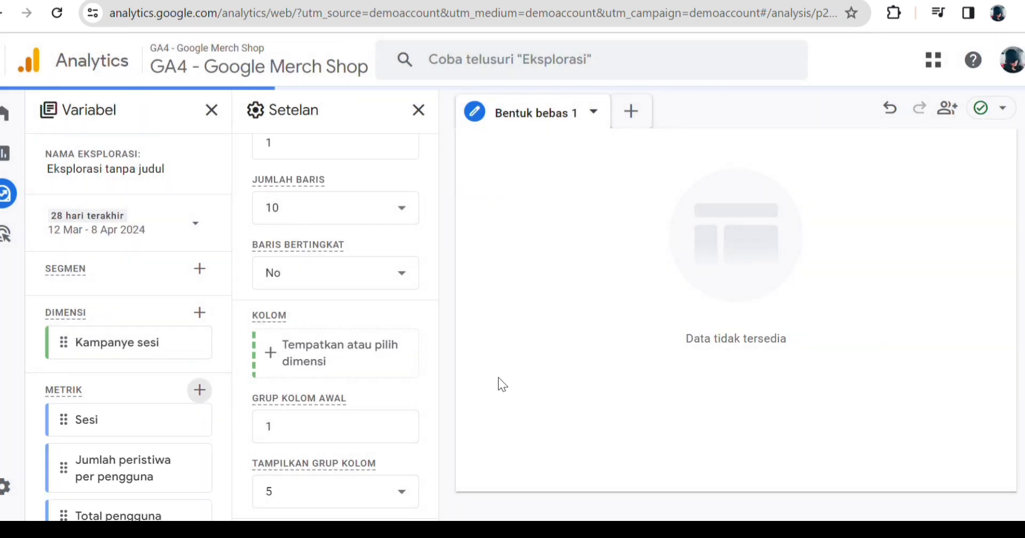
- Remove Jumlah peristiwa per pengguna from the exploration's metric variables
scroll(198, 443, down, 1)
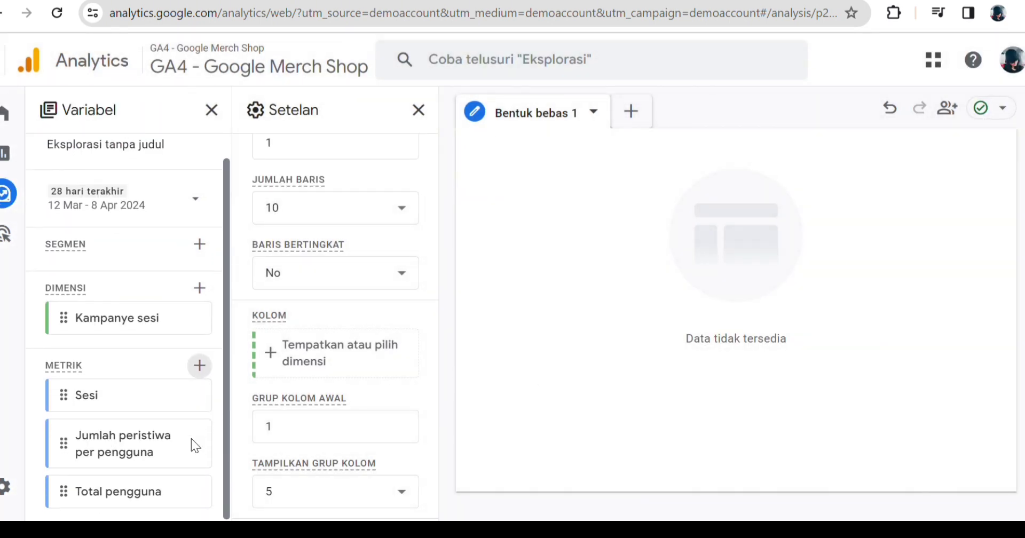
click(197, 443)
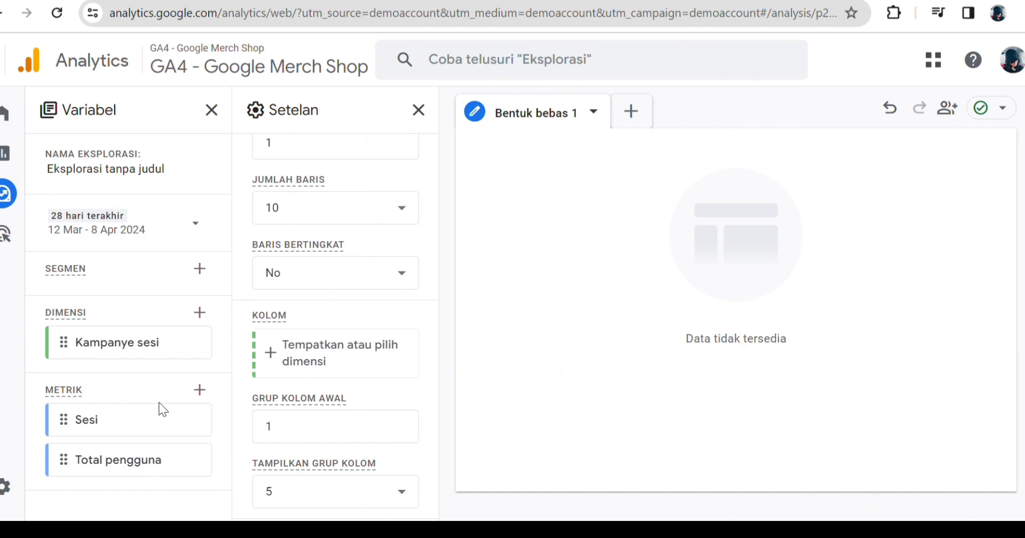
- Find the metric Jumlah diskon item by searching the metrics for "disk", select it and import the selection into the exploration
click(199, 390)
click(524, 60)
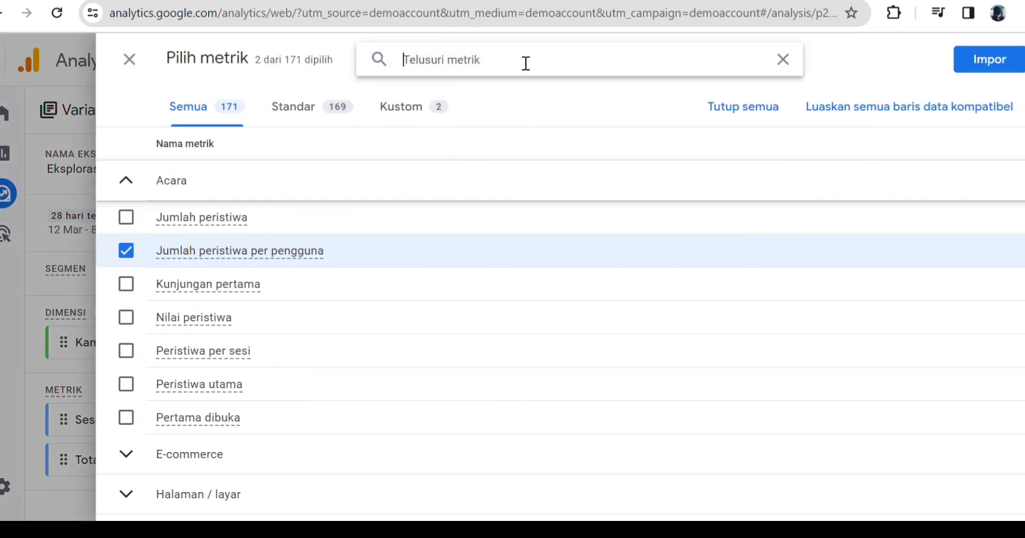
text(KON)
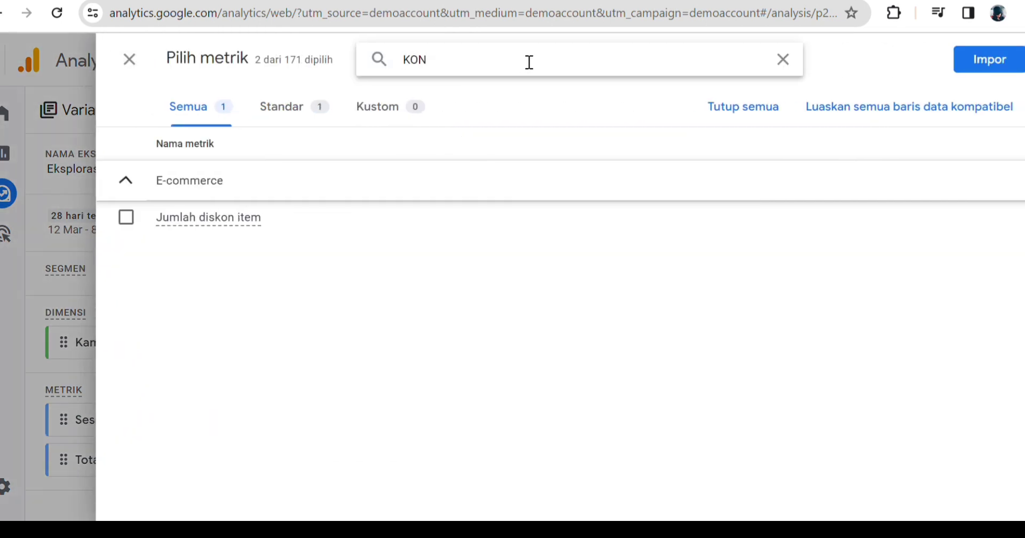
key(BackSpace)
text(ko)
key(BackSpace)
key(BackSpace)
text(disk)
click(127, 218)
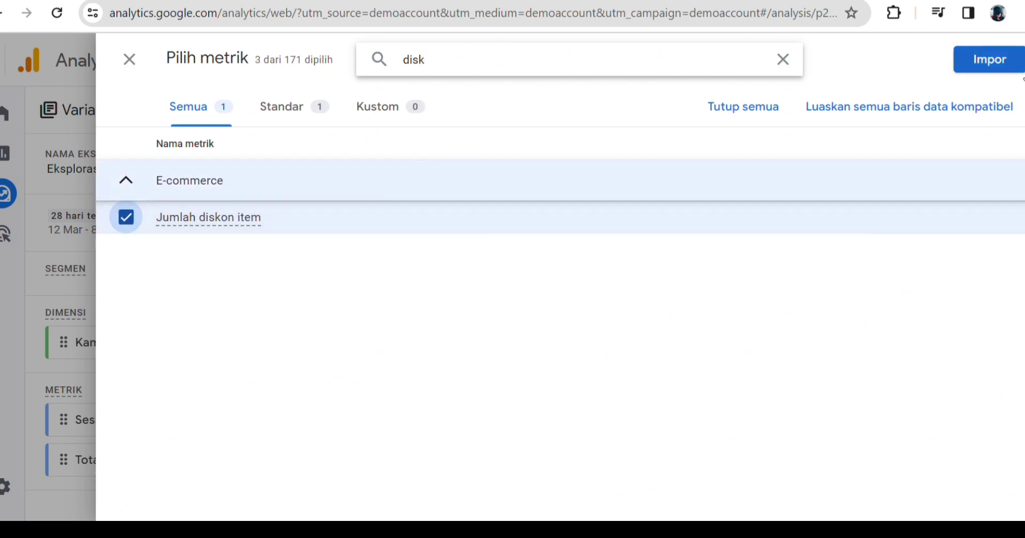
click(990, 59)
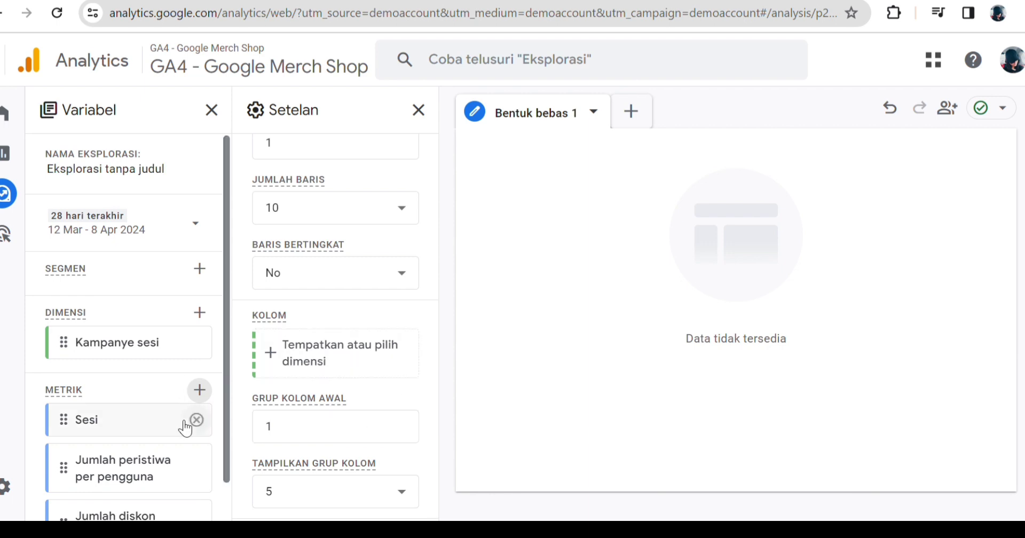
- Place the Kampanye sesi dimension in the rows (Baris) of the Bentuk bebas 1 table
scroll(188, 428, down, 1)
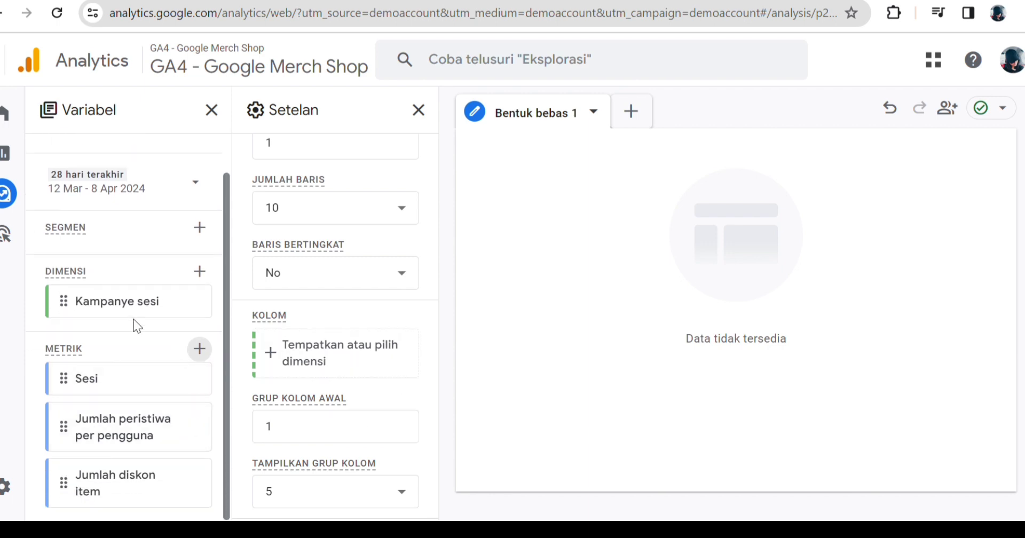
scroll(101, 320, up, 1)
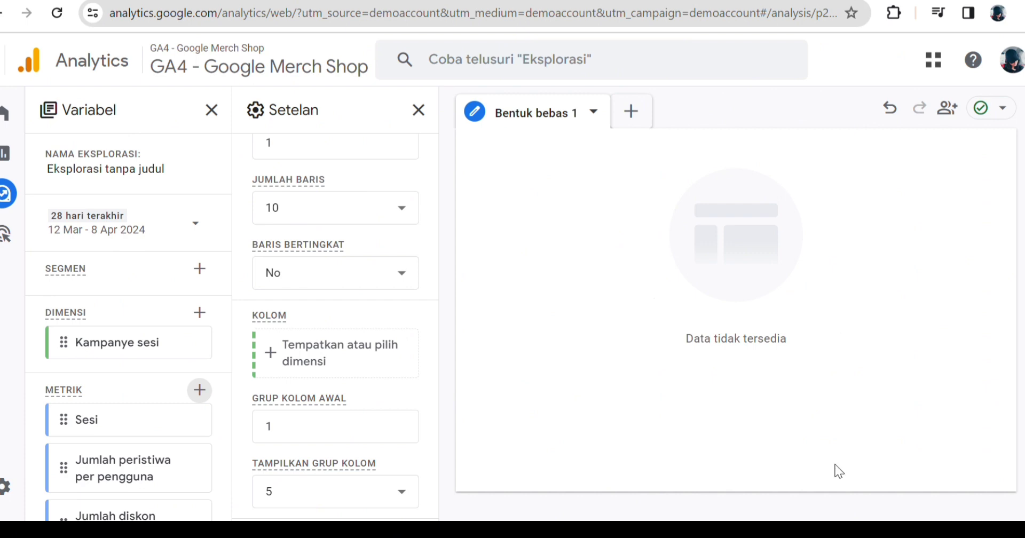
scroll(352, 305, up, 3)
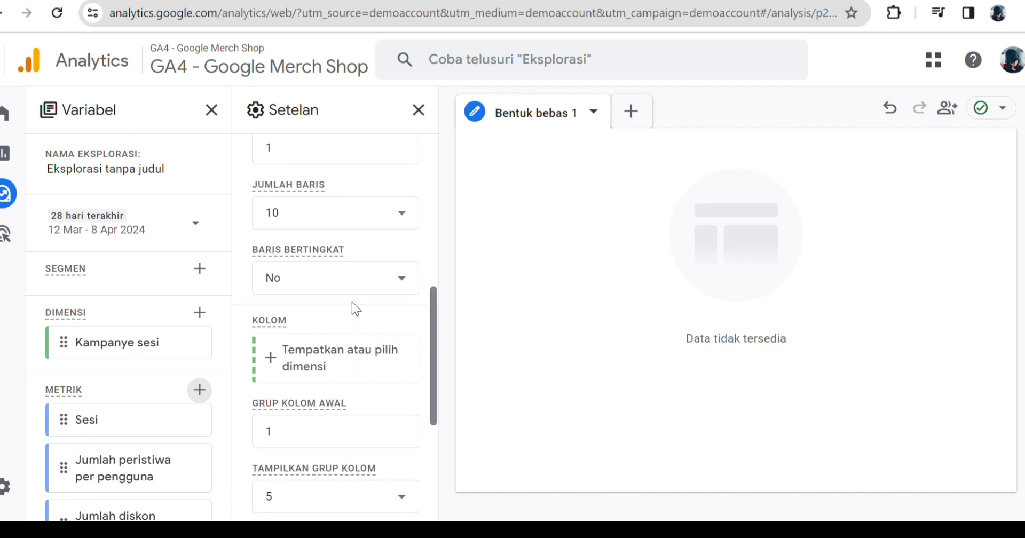
scroll(359, 309, up, 5)
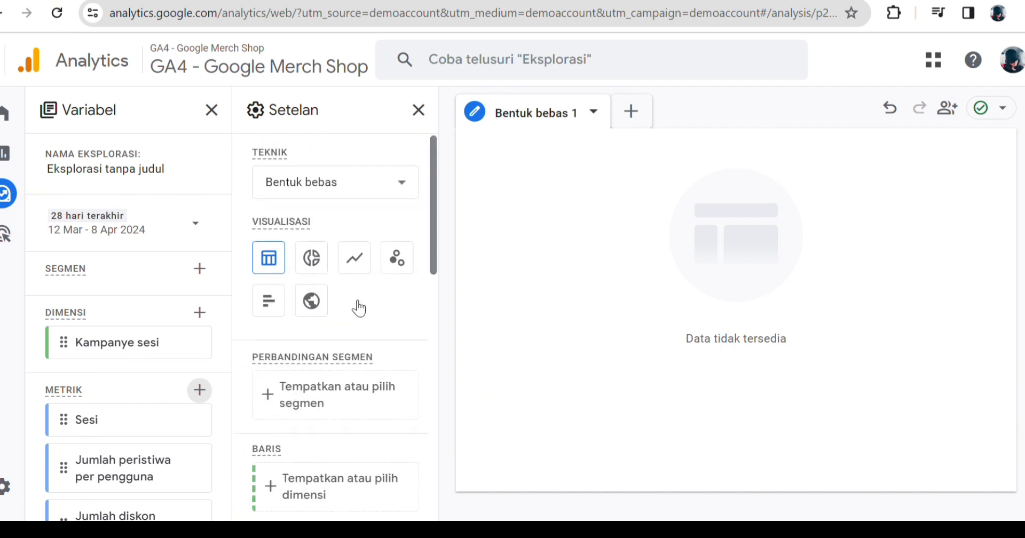
scroll(355, 315, down, 1)
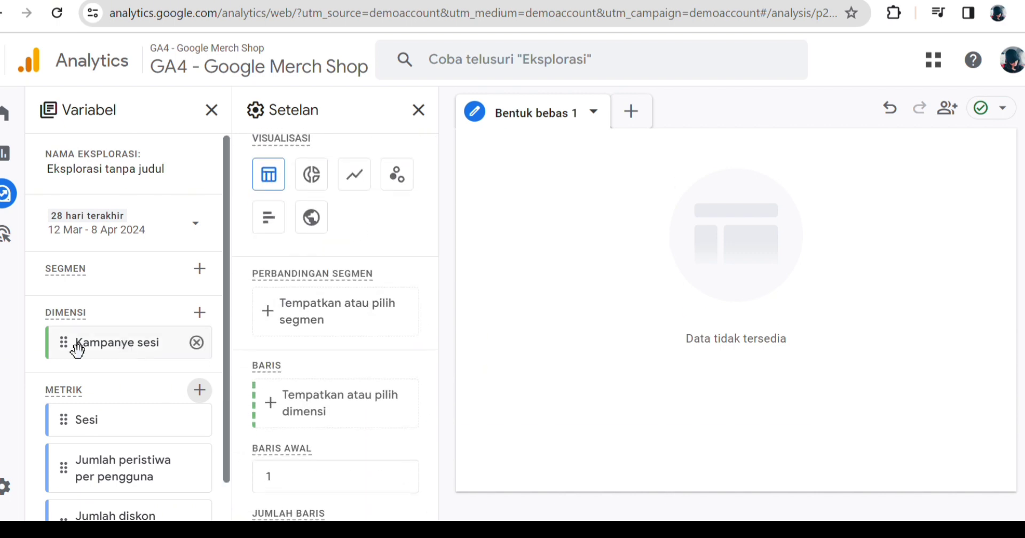
drag(75, 347, 282, 410)
- Place the Sesi metric in the values (Nilai) of the Bentuk bebas 1 table
scroll(331, 395, down, 3)
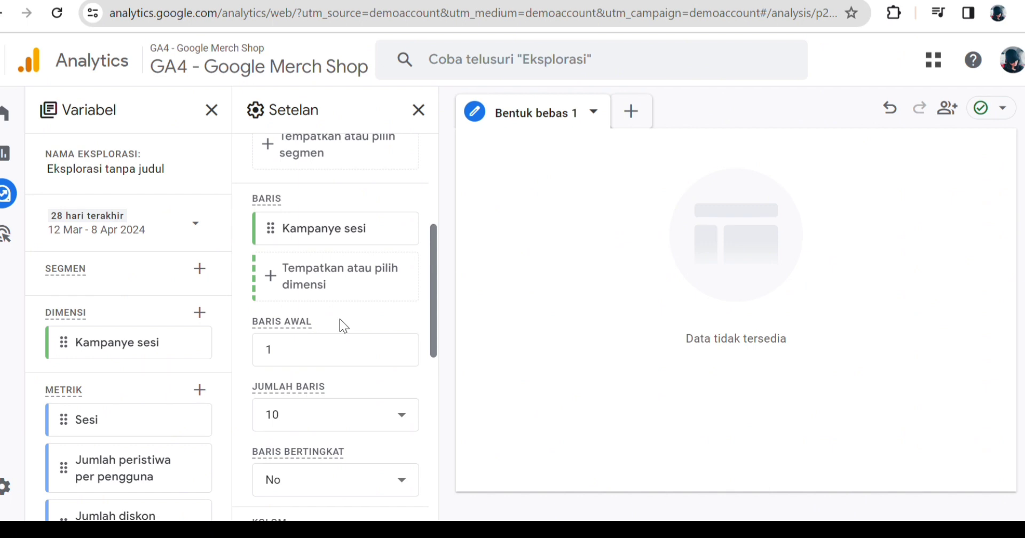
scroll(315, 333, down, 5)
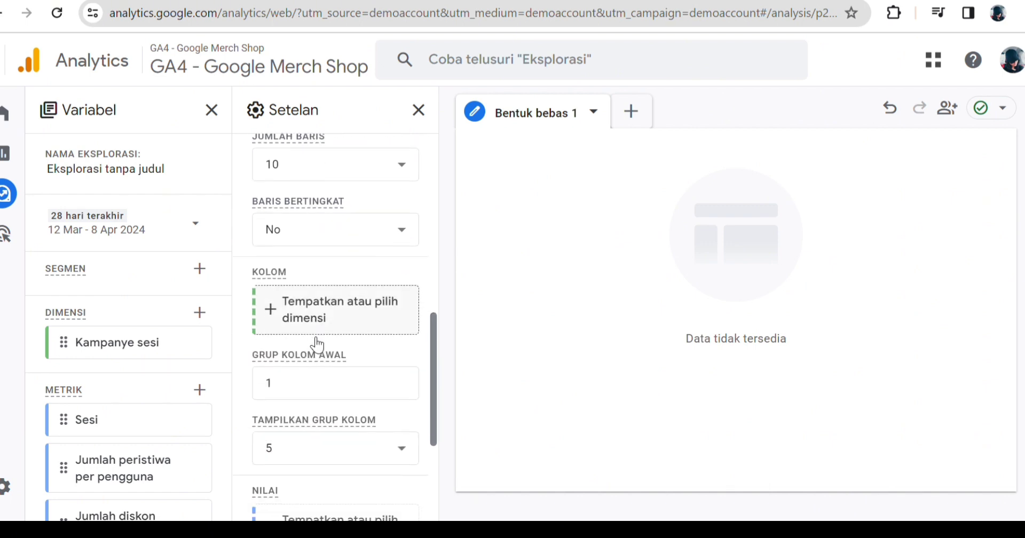
scroll(310, 337, down, 3)
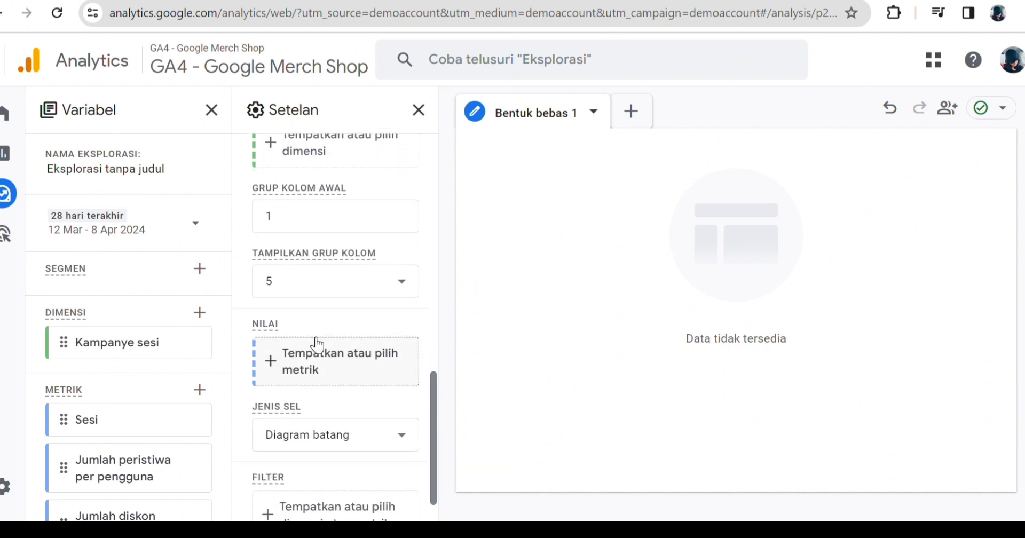
drag(102, 422, 324, 362)
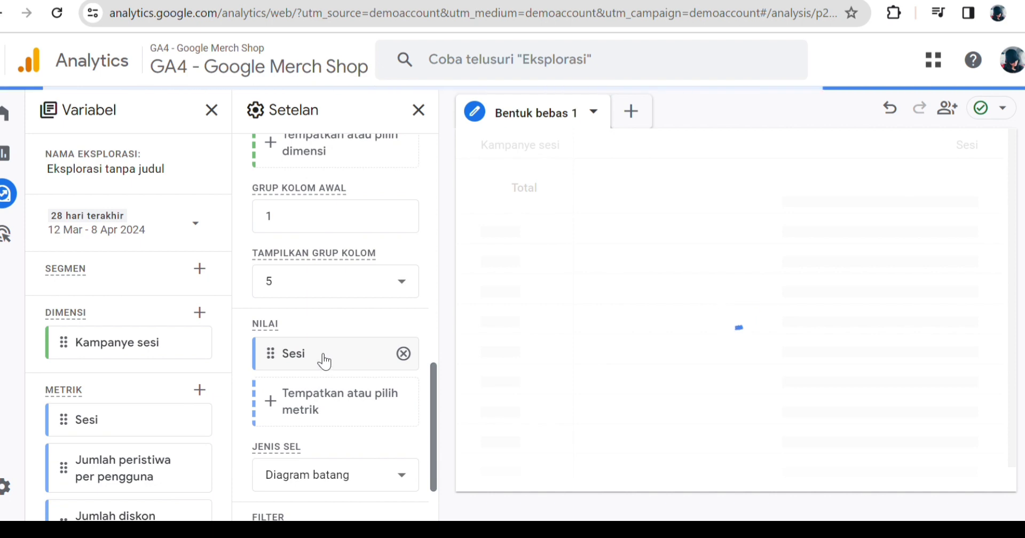
- Add the Jumlah peristiwa per pengguna metric to the table's values, after Sesi
scroll(312, 345, down, 2)
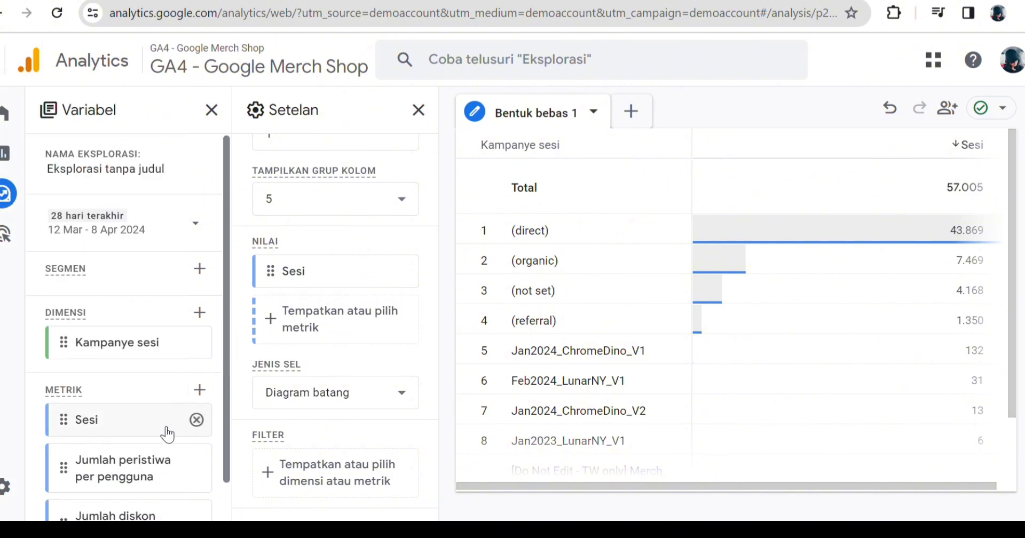
drag(156, 473, 337, 320)
scroll(144, 465, down, 1)
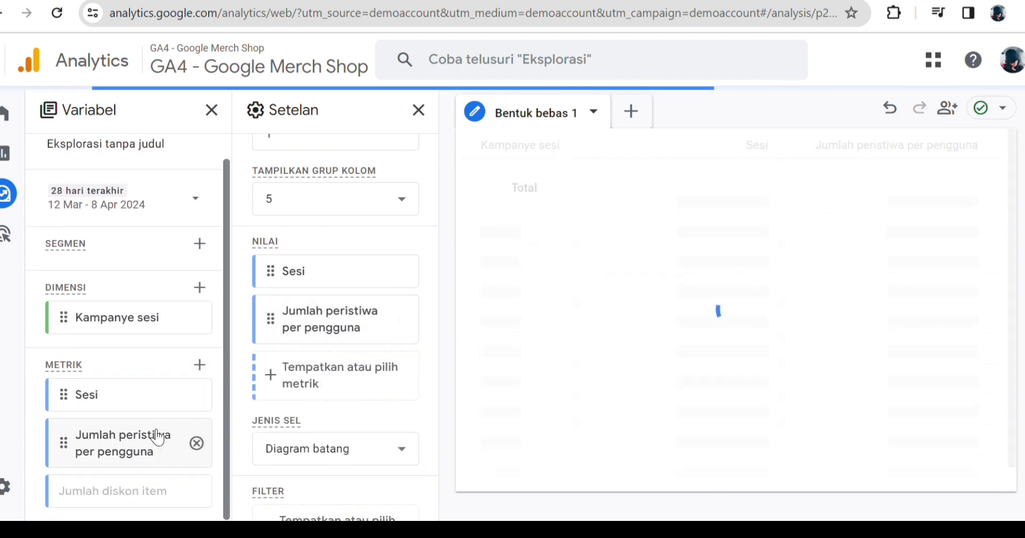
- Remove Jumlah peristiwa per pengguna from the table's values
mouse_move(153, 494)
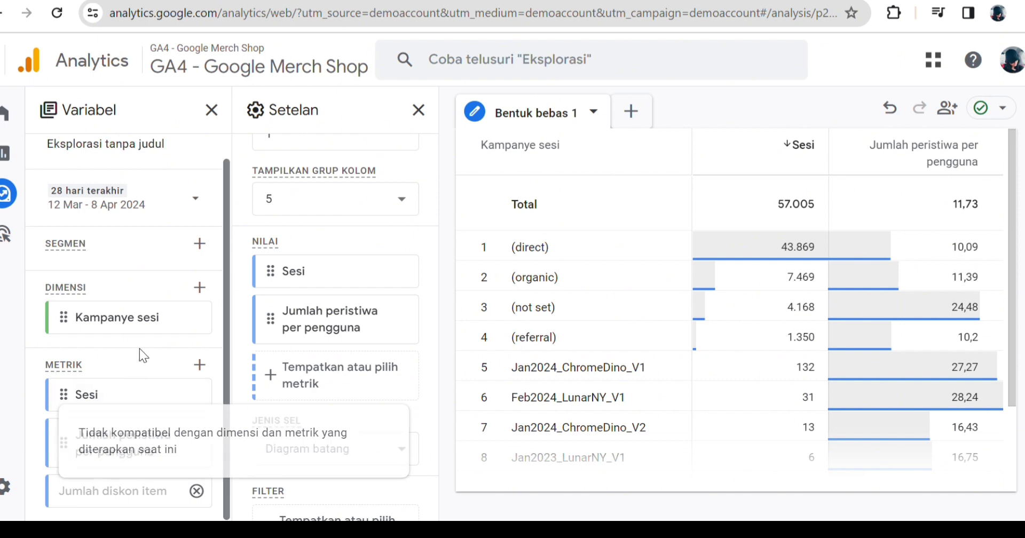
mouse_move(78, 494)
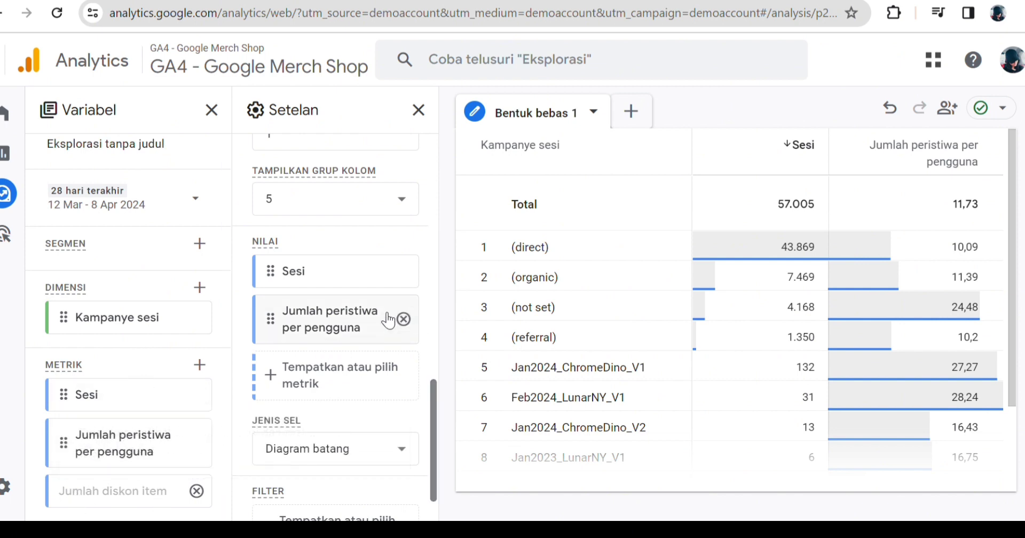
mouse_move(337, 320)
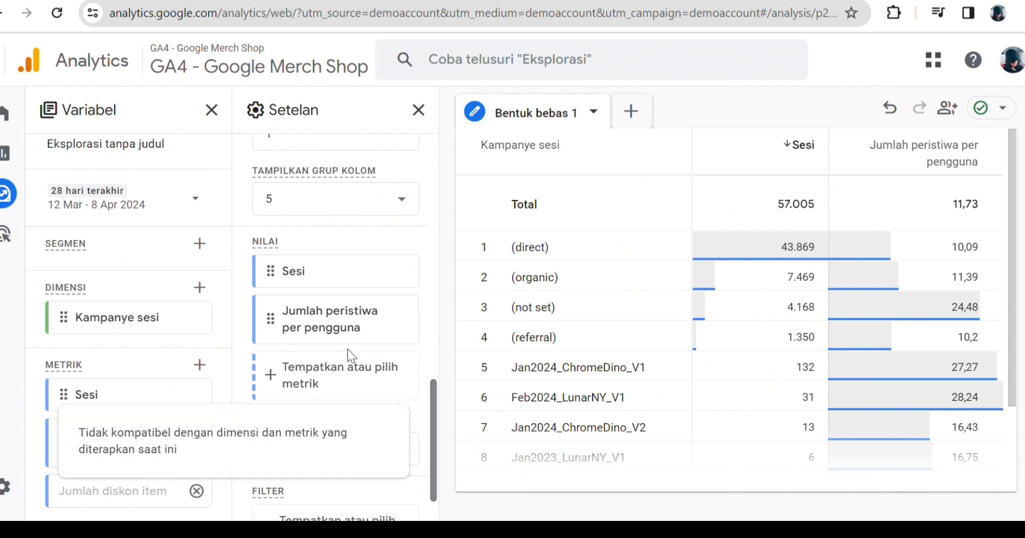
click(404, 320)
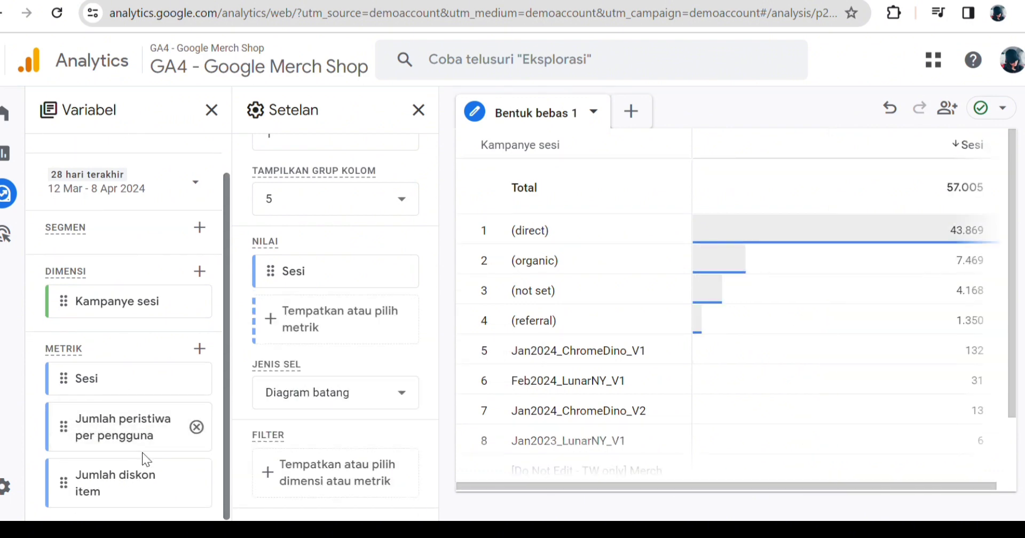
- Try Jumlah diskon item and Jumlah peristiwa per pengguna in turn as the table's second value metric
drag(169, 477, 321, 317)
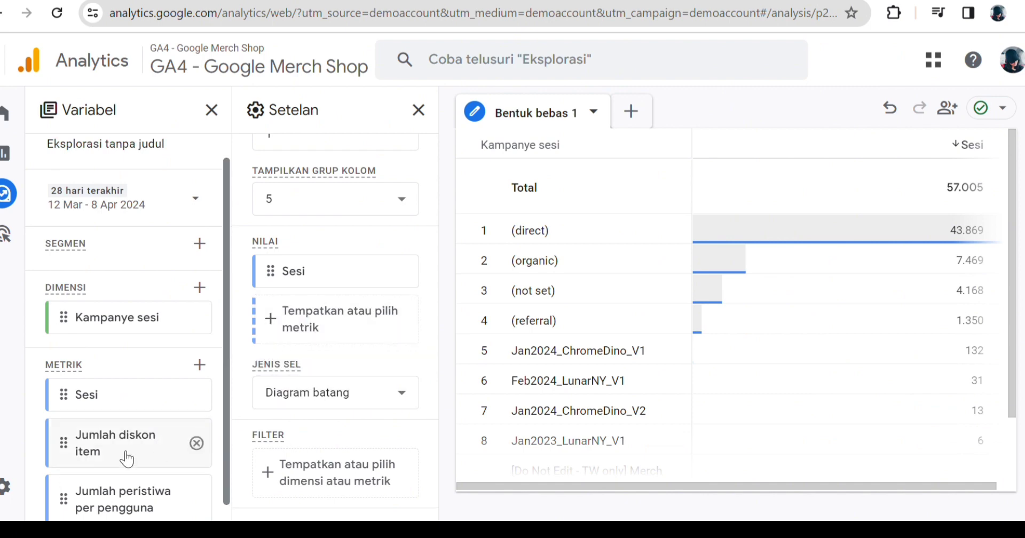
drag(112, 472, 331, 342)
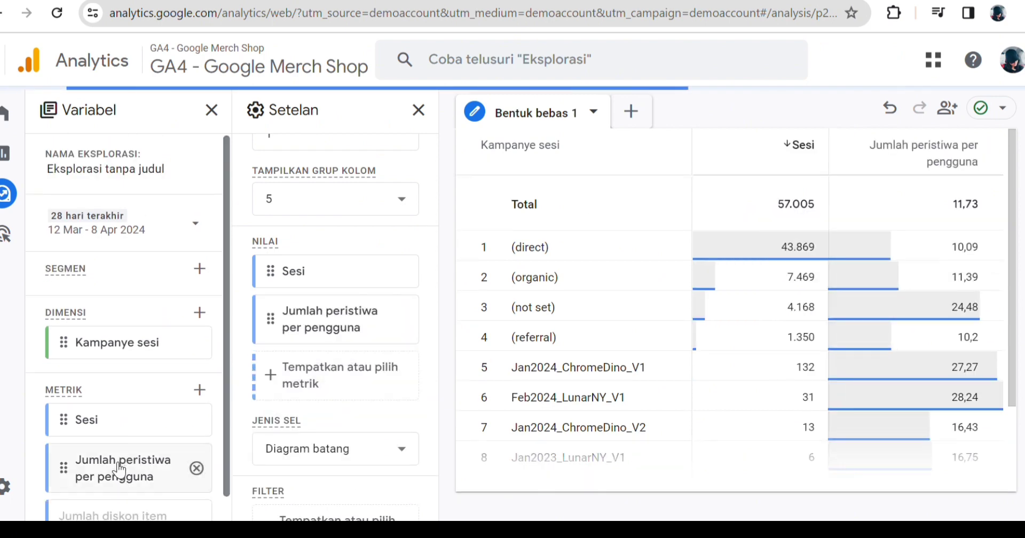
drag(142, 468, 115, 469)
- Replace Jumlah peristiwa per pengguna with Jumlah diskon item in the table's values
scroll(115, 470, down, 1)
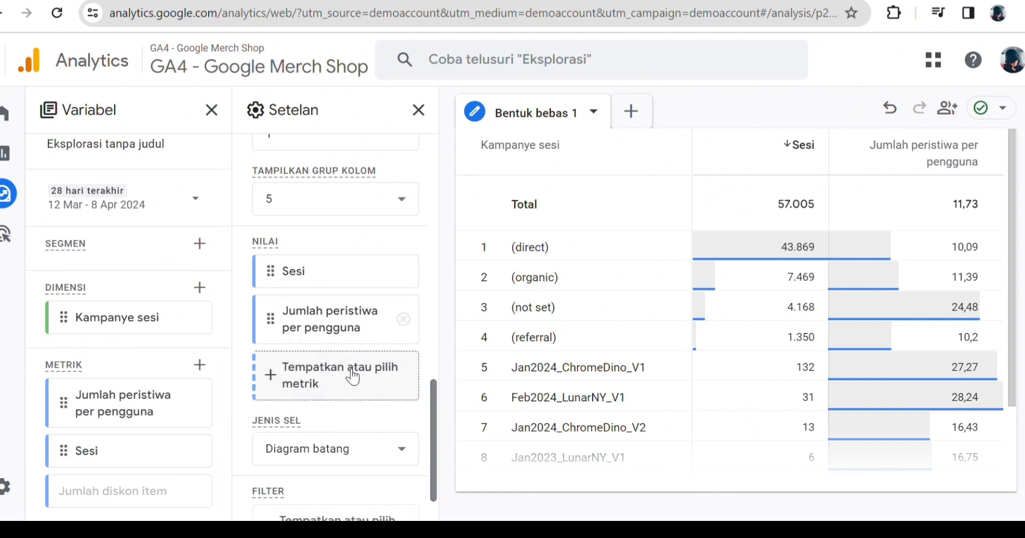
click(403, 320)
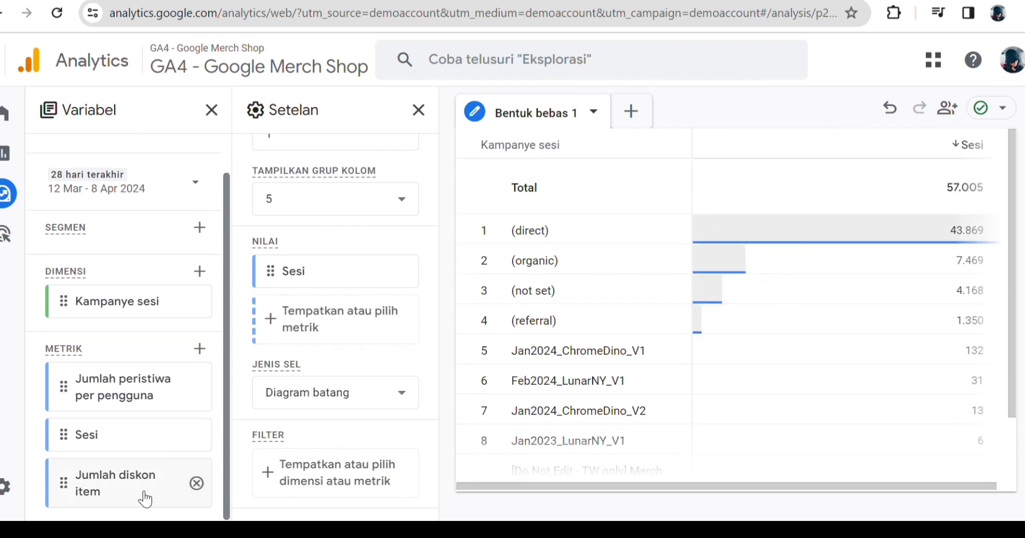
drag(144, 492, 350, 346)
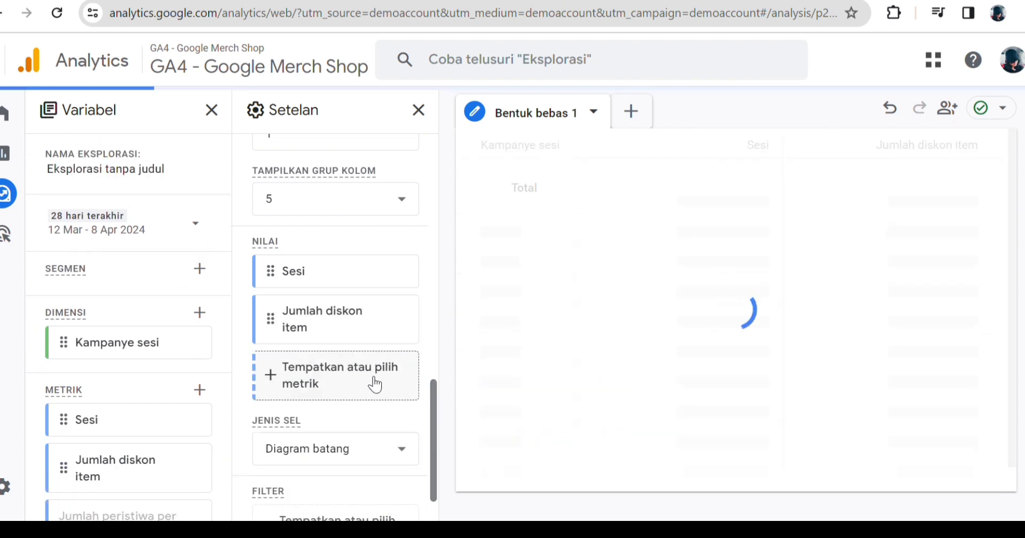
- Examine the sessions and item discount amounts for each session campaign in the Bentuk bebas 1 table
scroll(139, 452, down, 1)
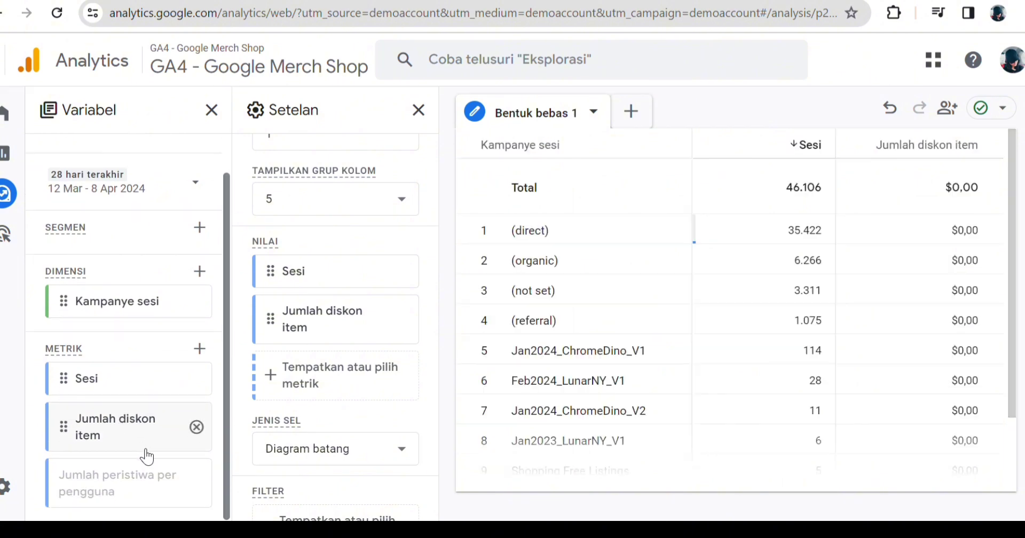
scroll(348, 347, down, 1)
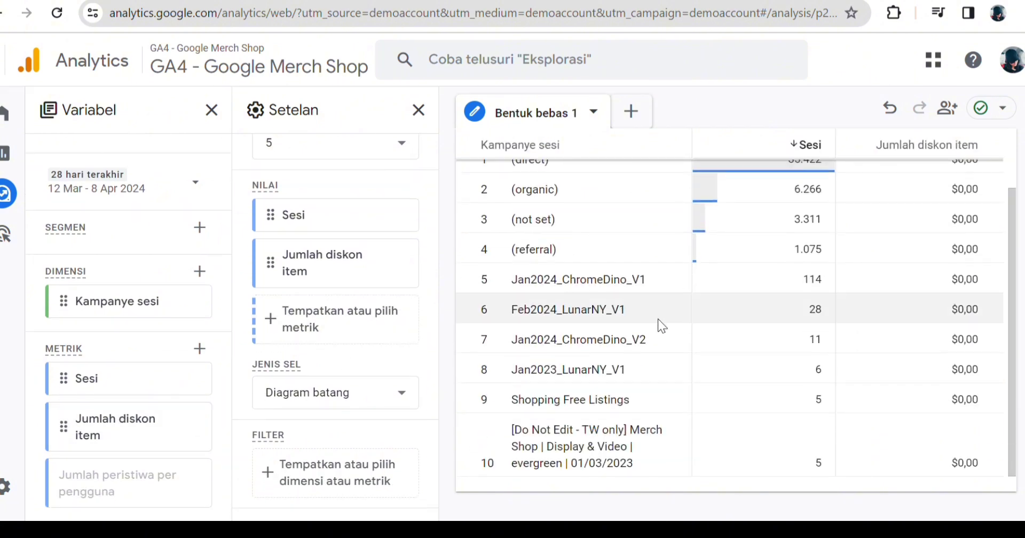
scroll(641, 320, up, 2)
scroll(605, 337, down, 2)
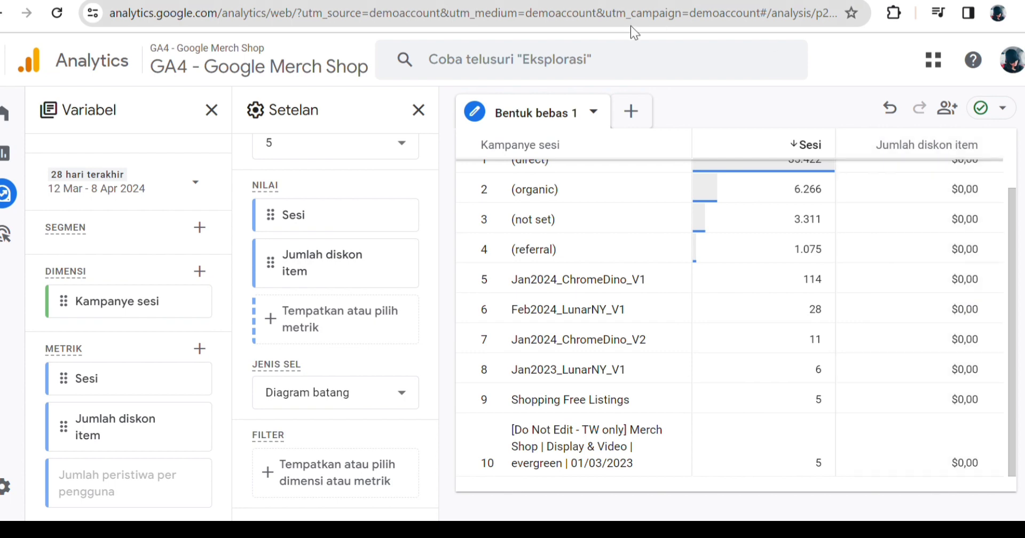
scroll(594, 202, up, 2)
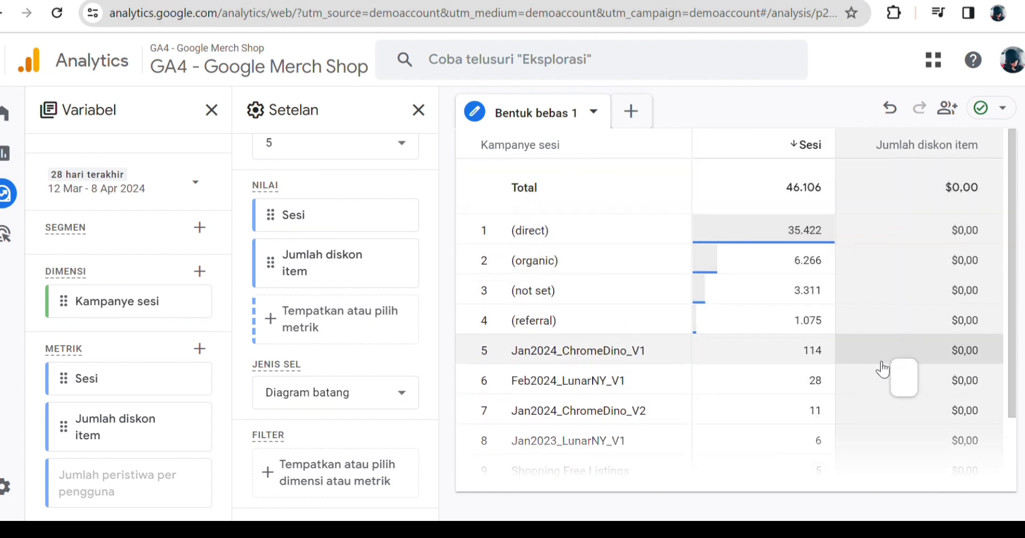
scroll(755, 263, down, 2)
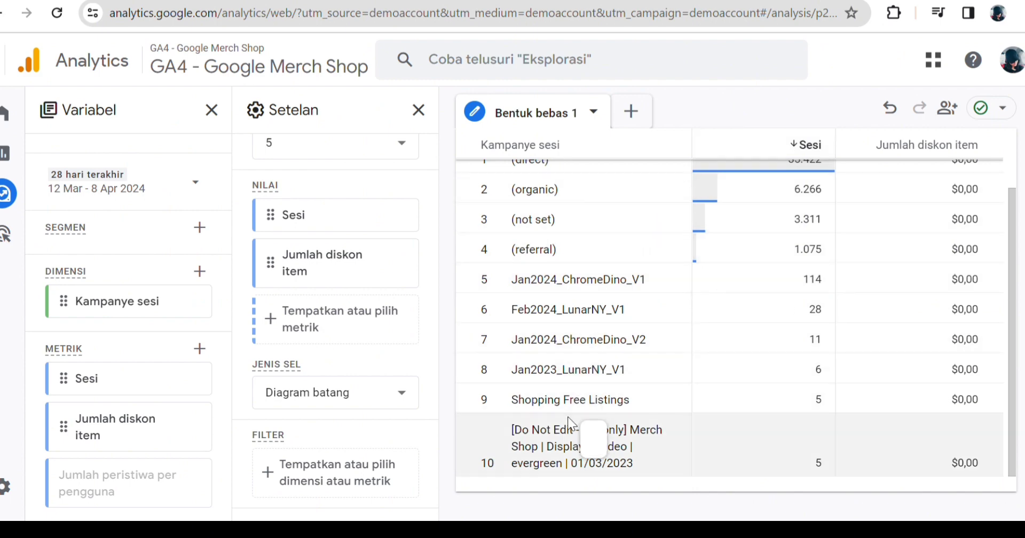
scroll(602, 329, up, 2)
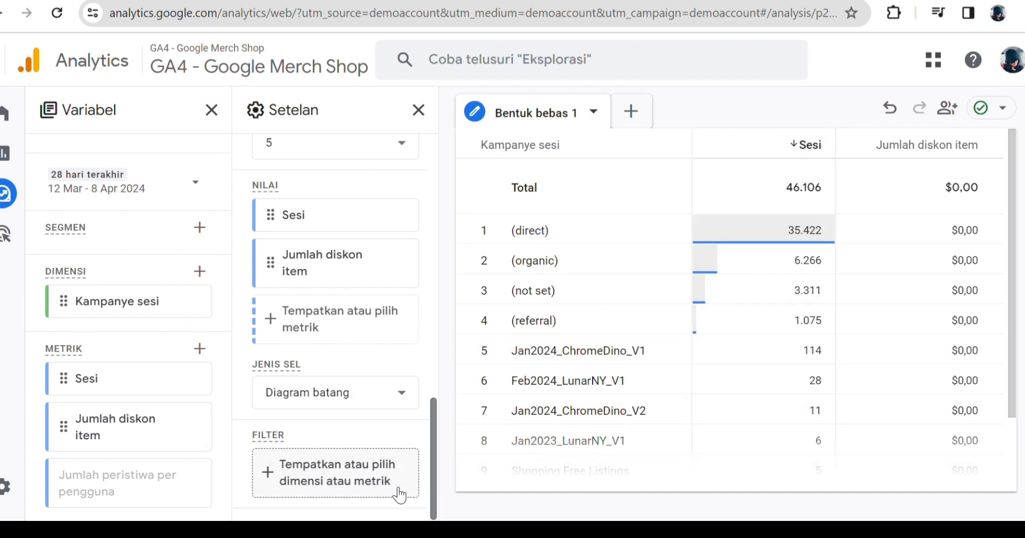
click(394, 393)
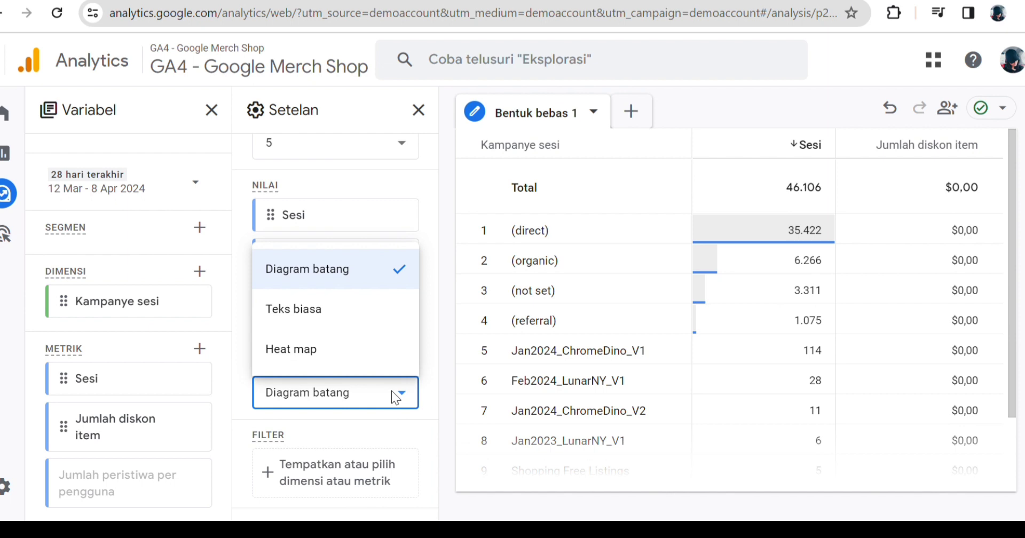
click(354, 392)
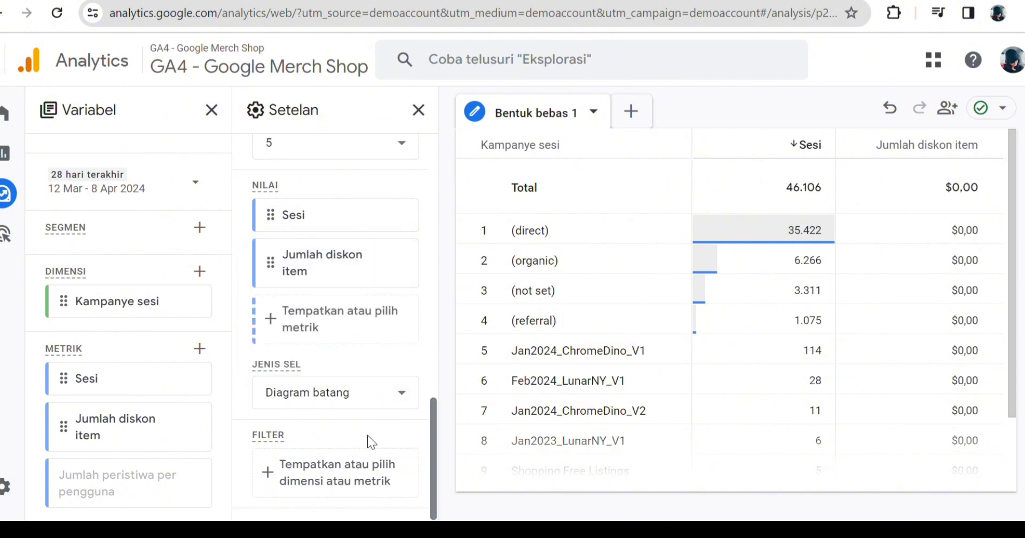
click(387, 401)
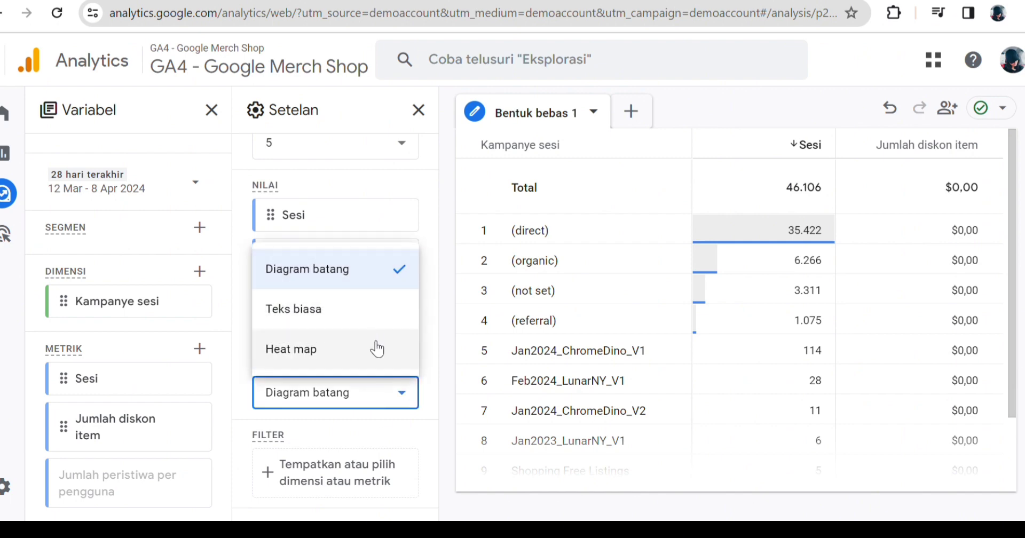
click(376, 393)
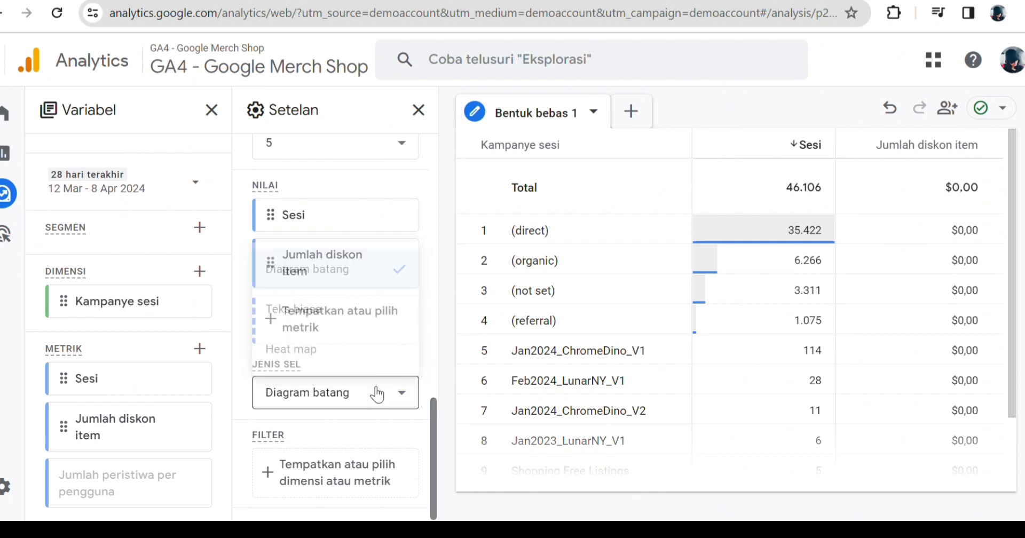
- Add a filter on the Kampanye sesi dimension with the condition "tidak cocok dengan regex"
click(389, 480)
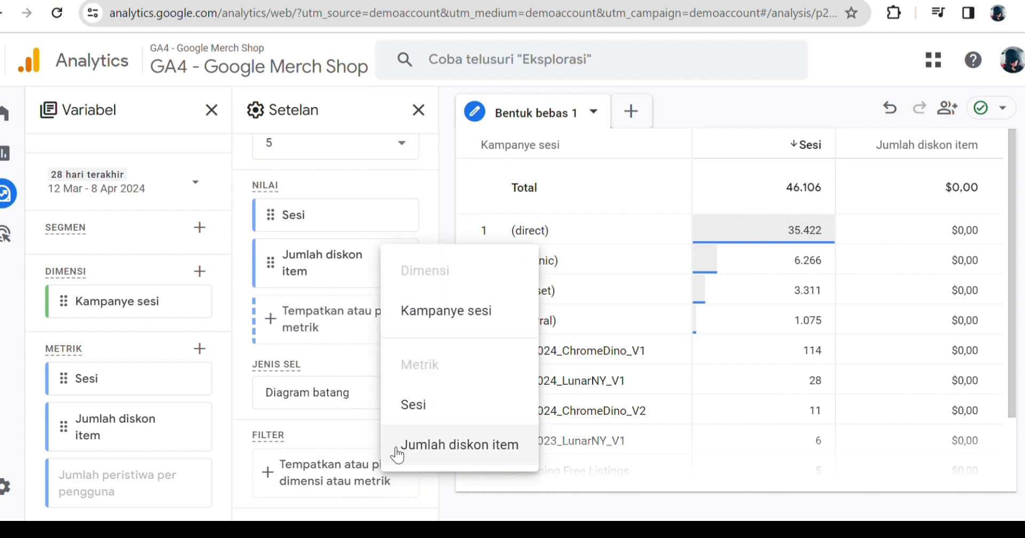
click(454, 313)
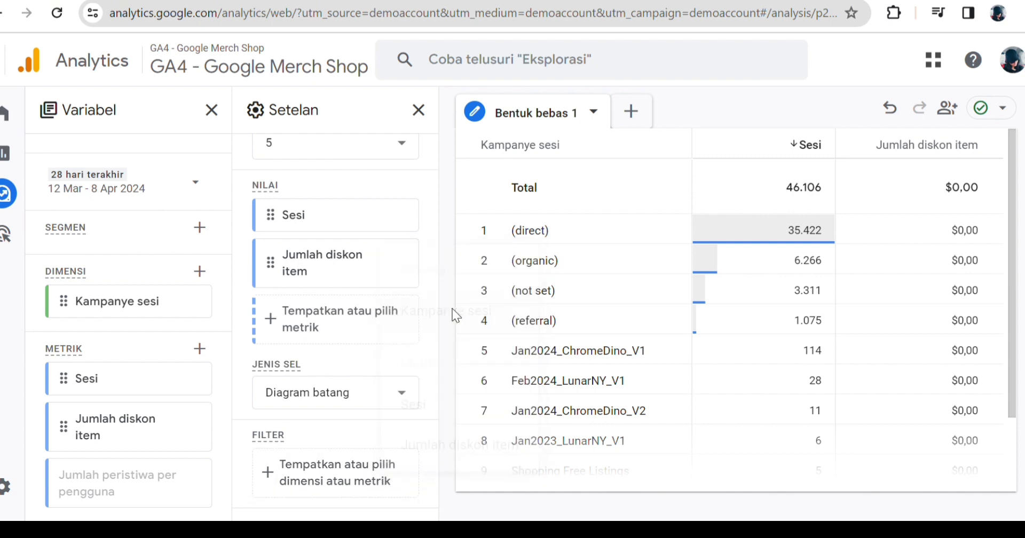
scroll(335, 373, down, 1)
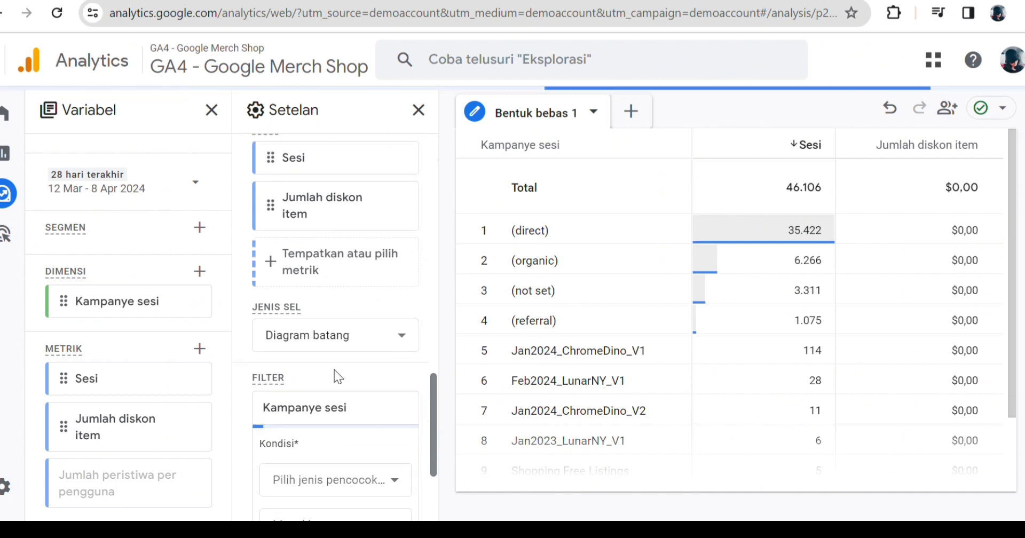
scroll(335, 370, down, 3)
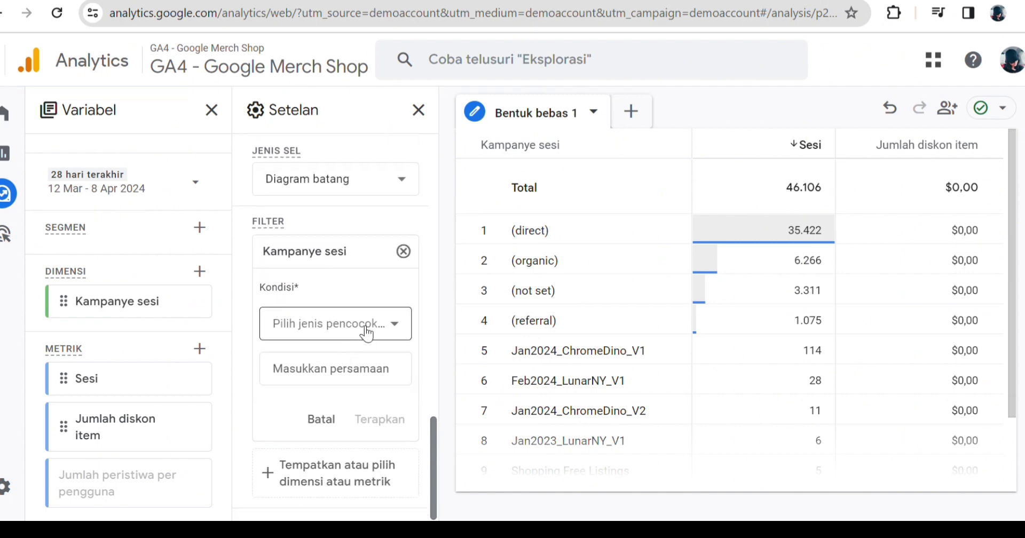
click(395, 324)
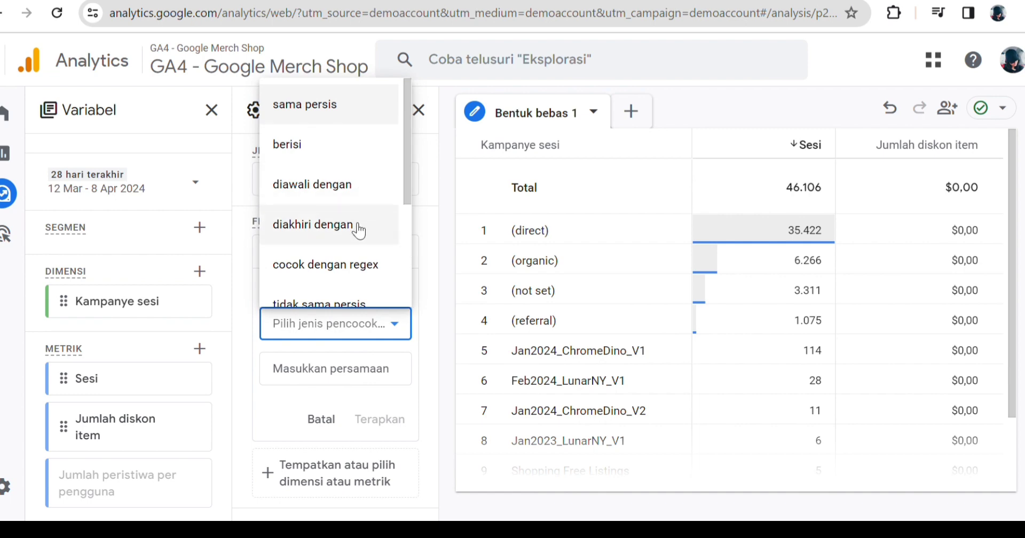
scroll(358, 231, down, 3)
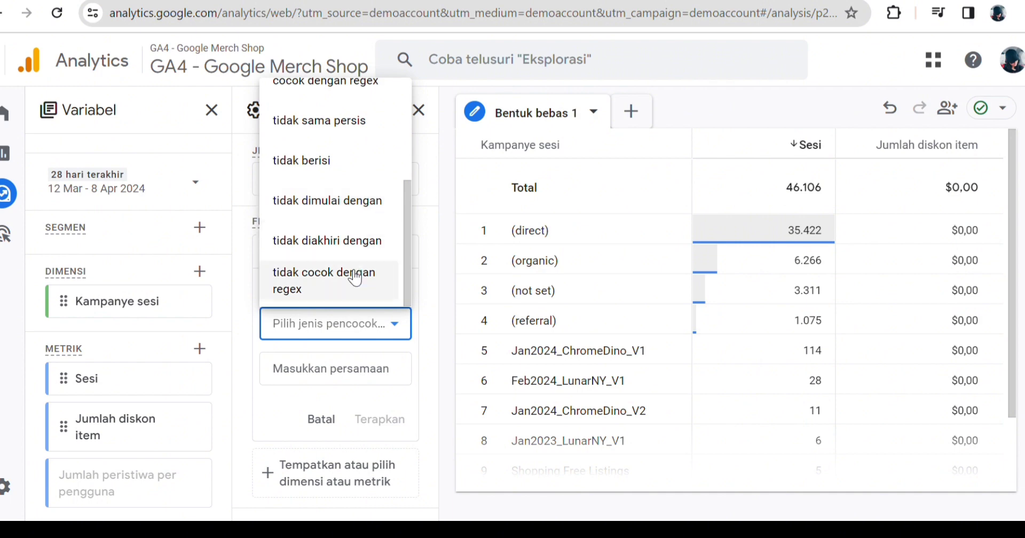
click(350, 273)
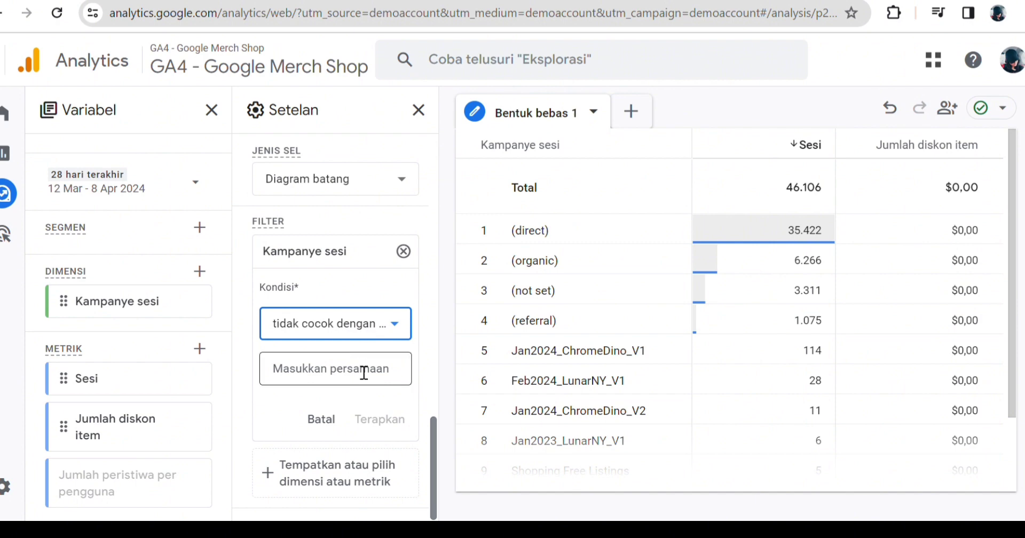
- Apply the regex ^\(.*\)$ to the Kampanye sesi exclusion filter and review the remaining campaigns in the table
click(365, 372)
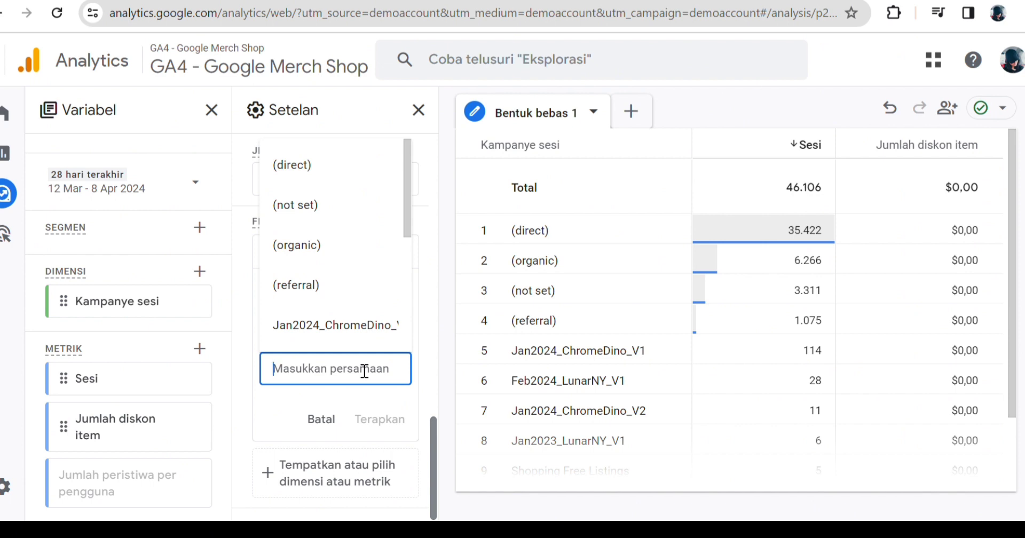
text(^)
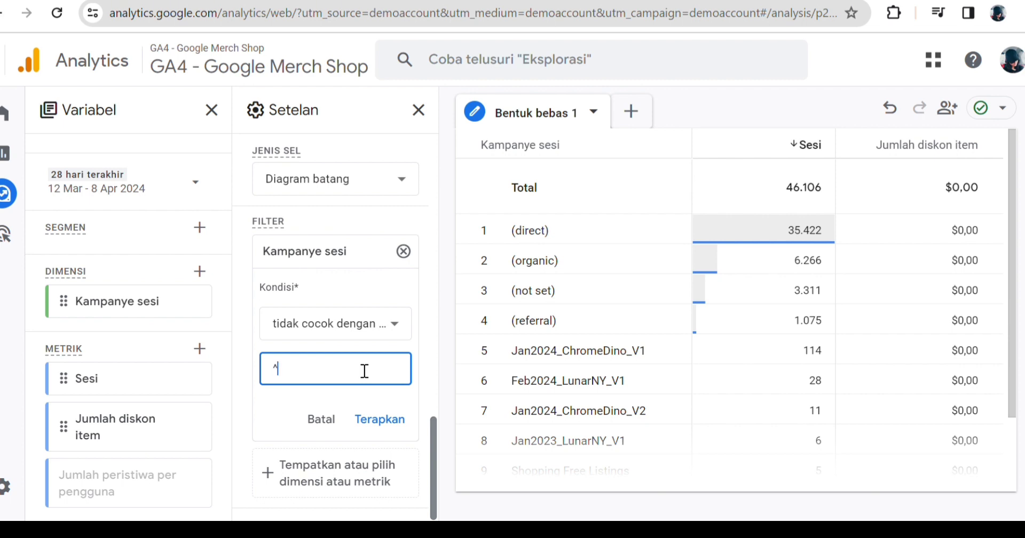
text(\)
text((.)
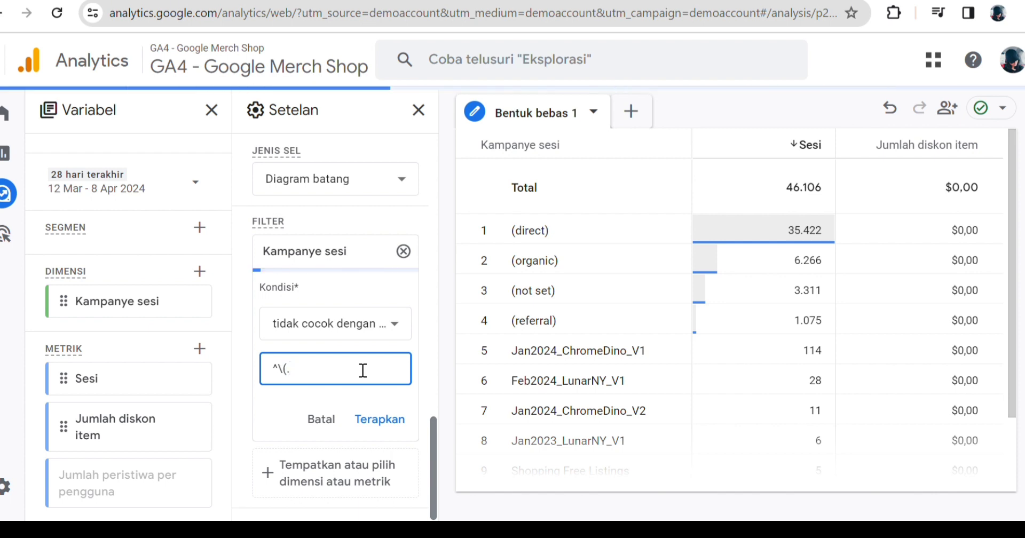
text(*)
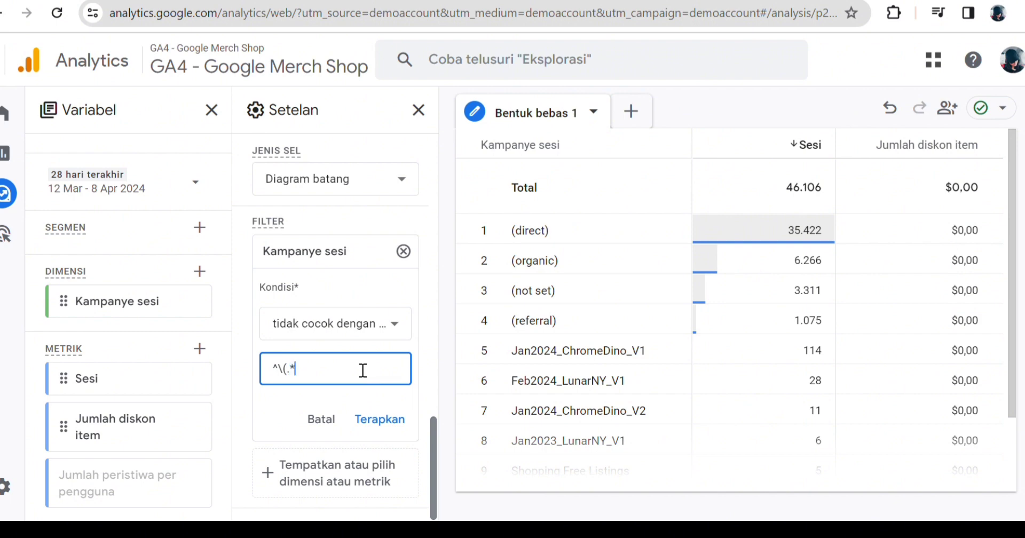
text(\)$)
click(380, 420)
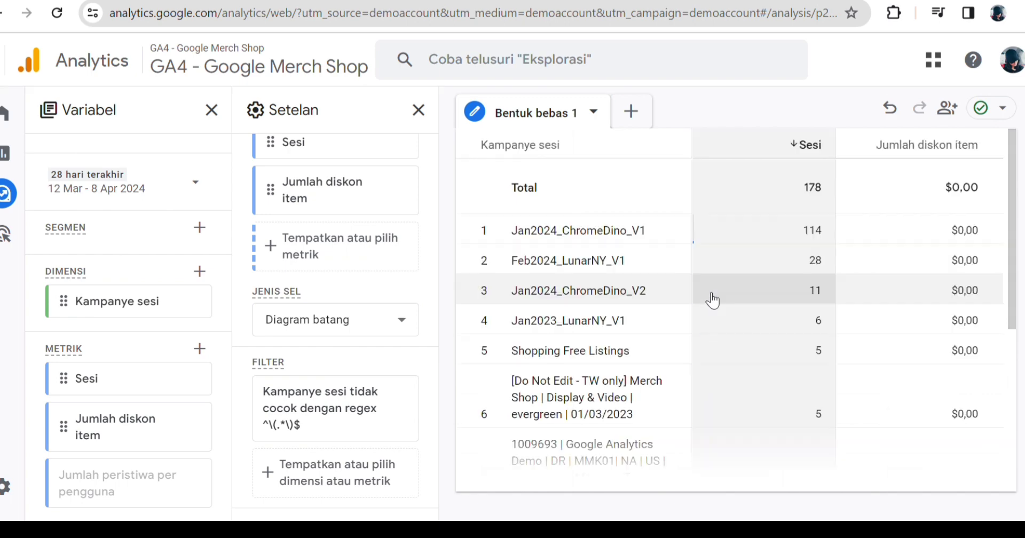
scroll(590, 335, down, 3)
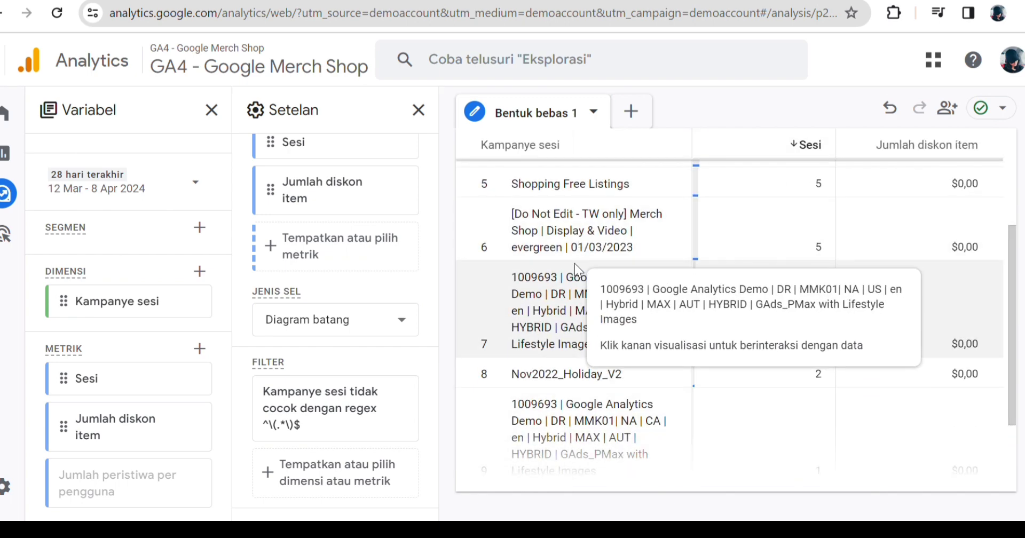
scroll(576, 270, up, 2)
scroll(572, 406, down, 3)
scroll(568, 247, up, 4)
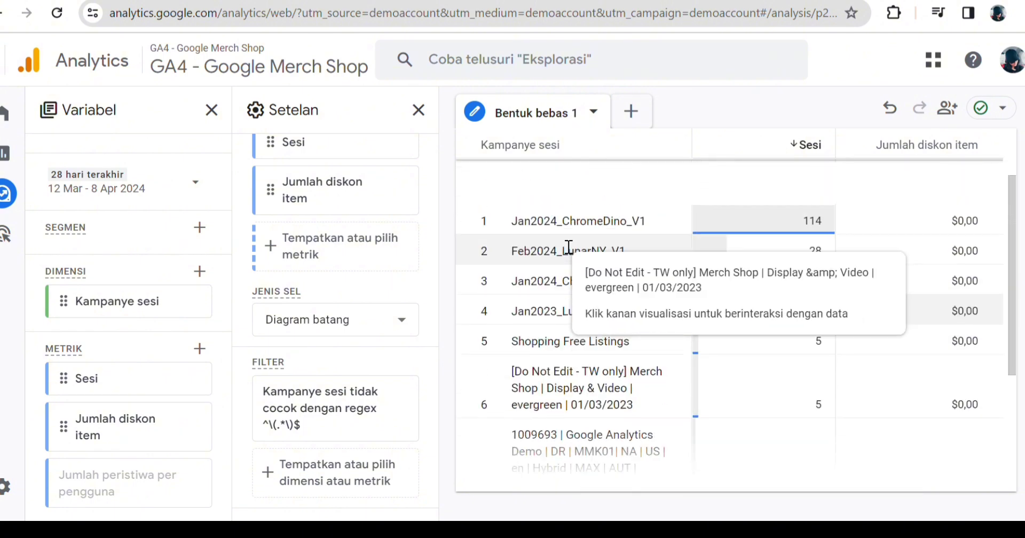
scroll(575, 359, down, 5)
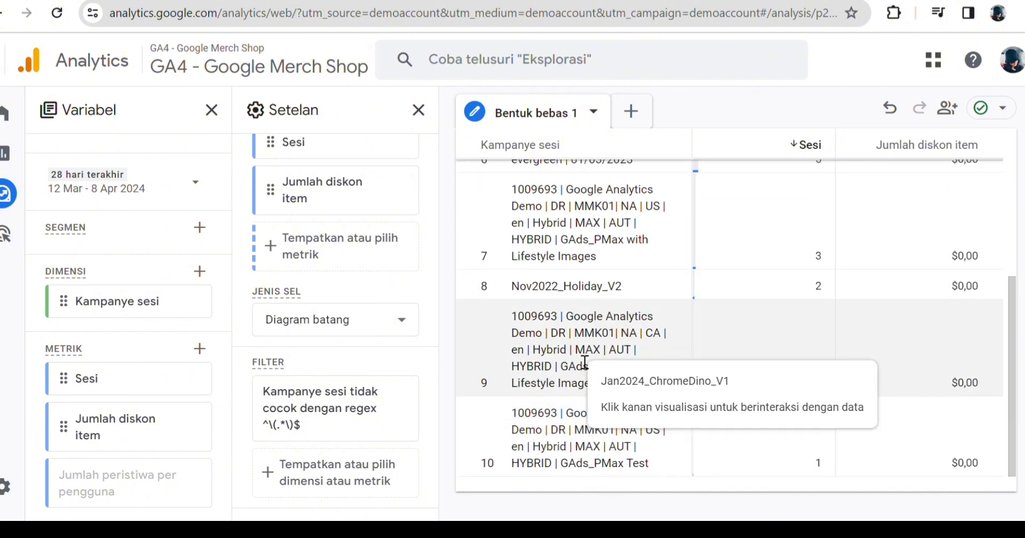
- Return to the Eksplorasi overview and create a new blank exploration
click(24, 191)
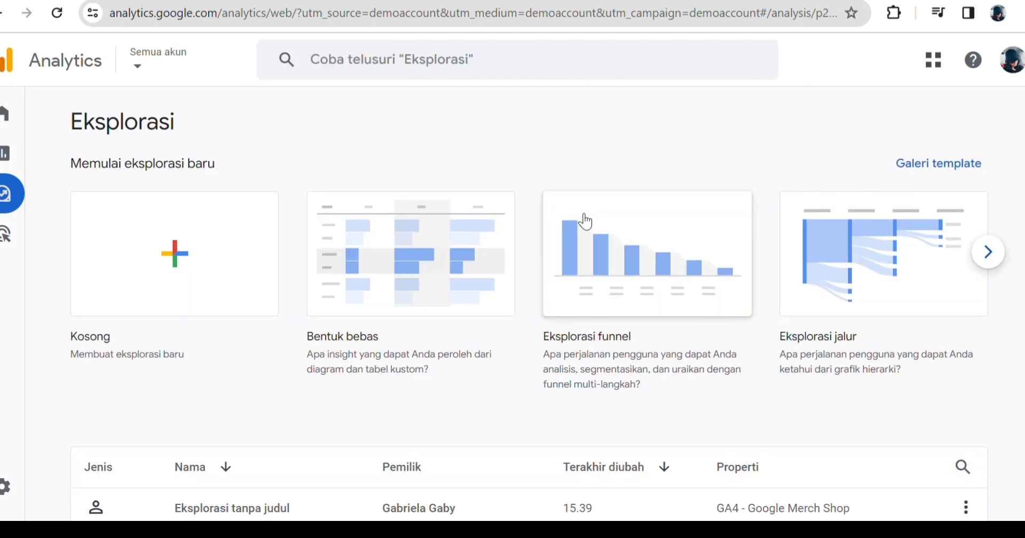
scroll(586, 221, down, 3)
scroll(586, 221, up, 1)
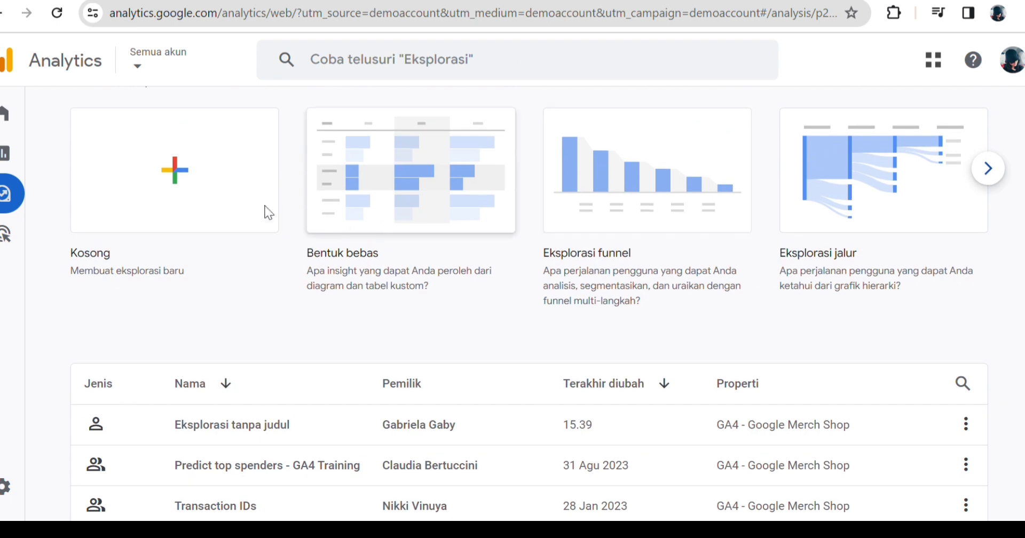
click(236, 195)
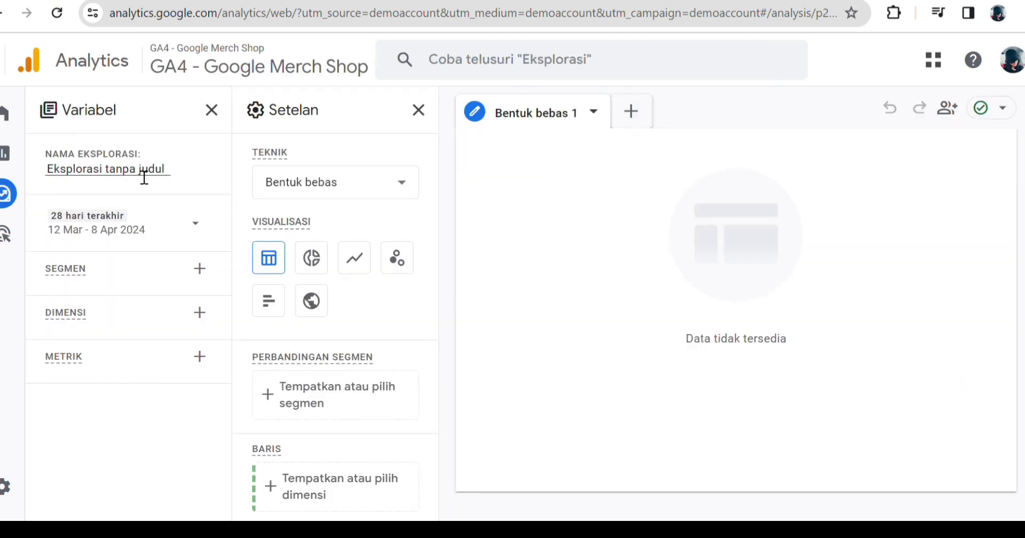
- Rename the new exploration as "Conversion Funnel"
click(144, 177)
text(Genvers)
key(End)
key(BackSpace)
key(BackSpace)
key(BackSpace)
key(BackSpace)
key(BackSpace)
key(BackSpace)
key(BackSpace)
key(BackSpace)
key(BackSpace)
key(BackSpace)
key(BackSpace)
key(BackSpace)
key(BackSpace)
key(BackSpace)
key(BackSpace)
key(BackSpace)
key(BackSpace)
key(BackSpace)
key(BackSpace)
key(BackSpace)
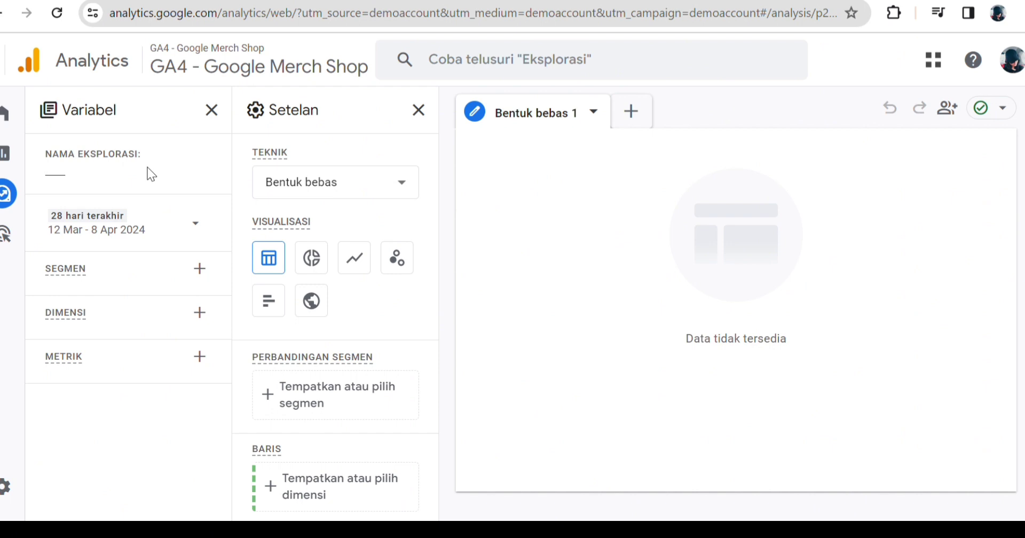
text(c)
key(BackSpace)
text(Conversion Funnel)
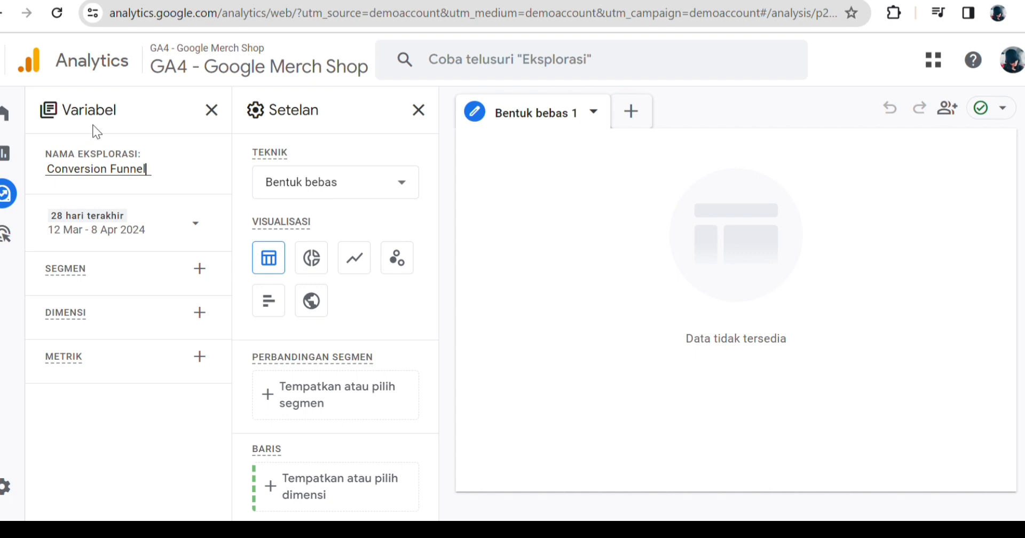
- Change the exploration technique to Eksplorasi funnel and open the funnel steps for editing
click(373, 195)
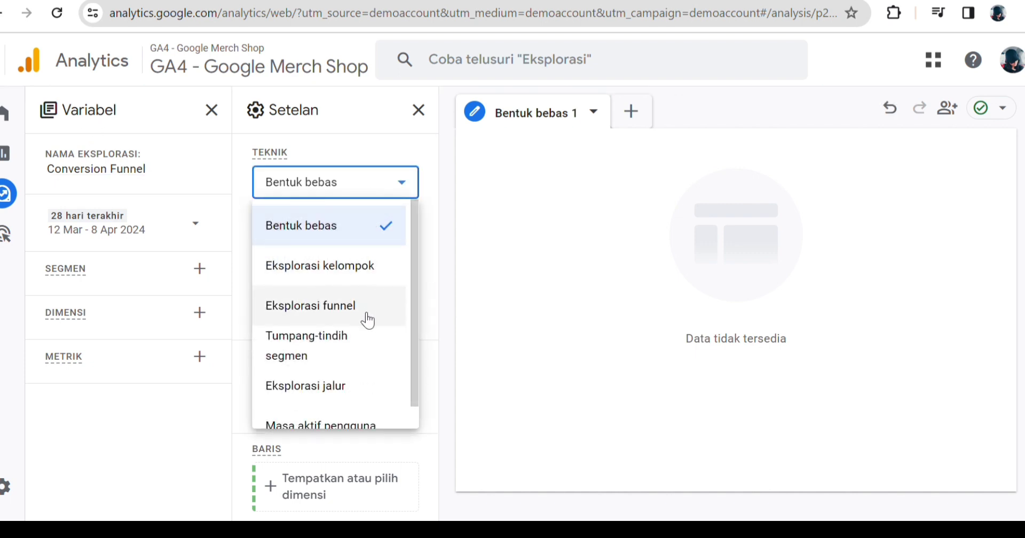
click(367, 315)
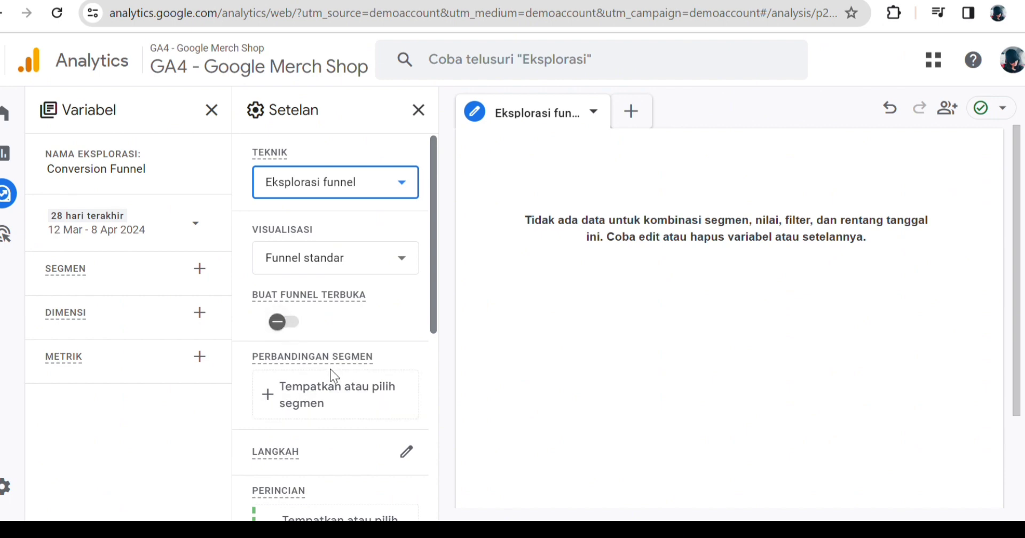
scroll(310, 406, down, 1)
scroll(311, 409, down, 2)
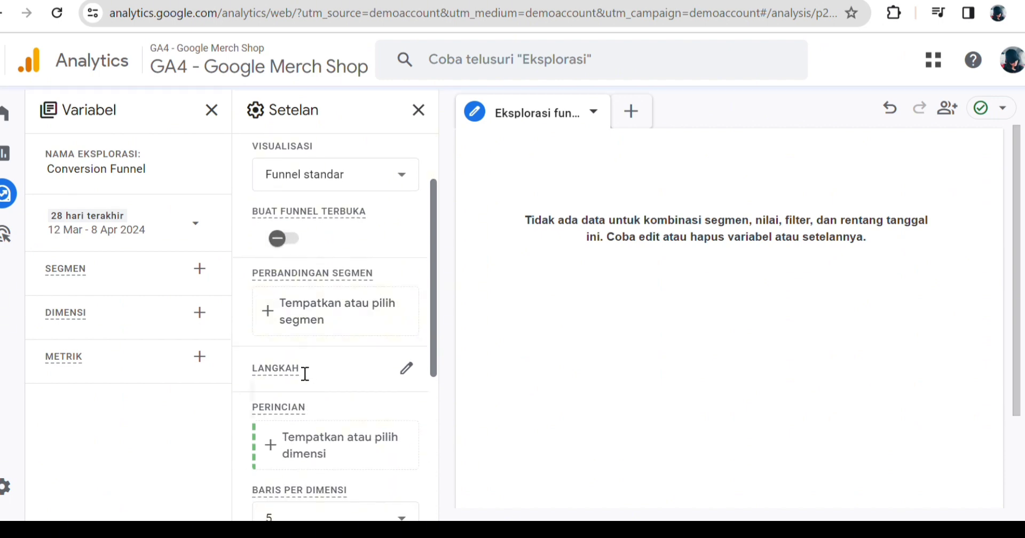
mouse_move(305, 371)
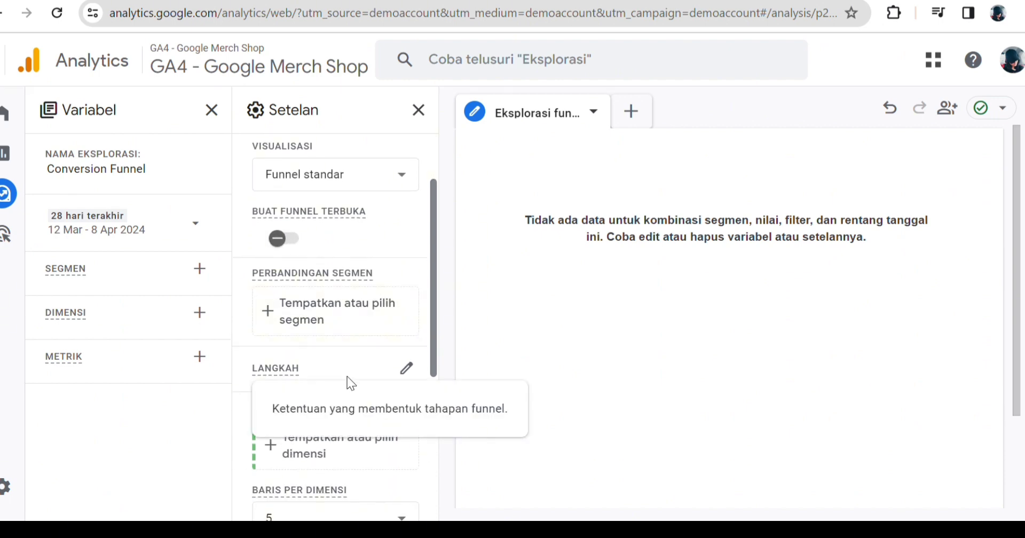
click(406, 370)
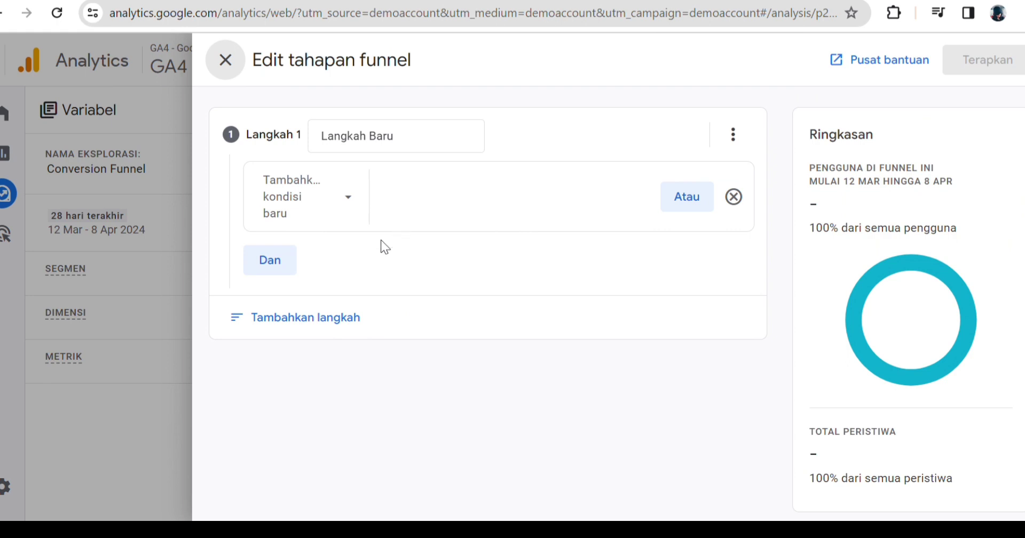
- Name the first funnel step "Penagihan dan Pengiriman"
click(342, 148)
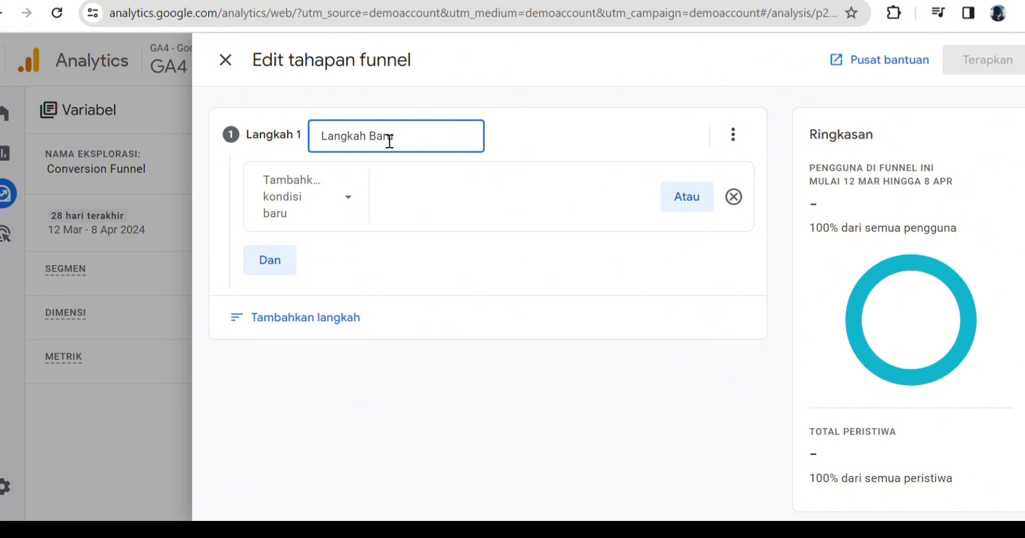
text(p)
key(BackSpace)
key(Delete)
key(Delete)
key(BackSpace)
key(BackSpace)
key(BackSpace)
key(BackSpace)
key(BackSpace)
key(BackSpace)
key(BackSpace)
key(BackSpace)
key(BackSpace)
key(BackSpace)
text(B)
key(BackSpace)
text(Penang)
key(BackSpace)
key(BackSpace)
text(gihan dan pengg)
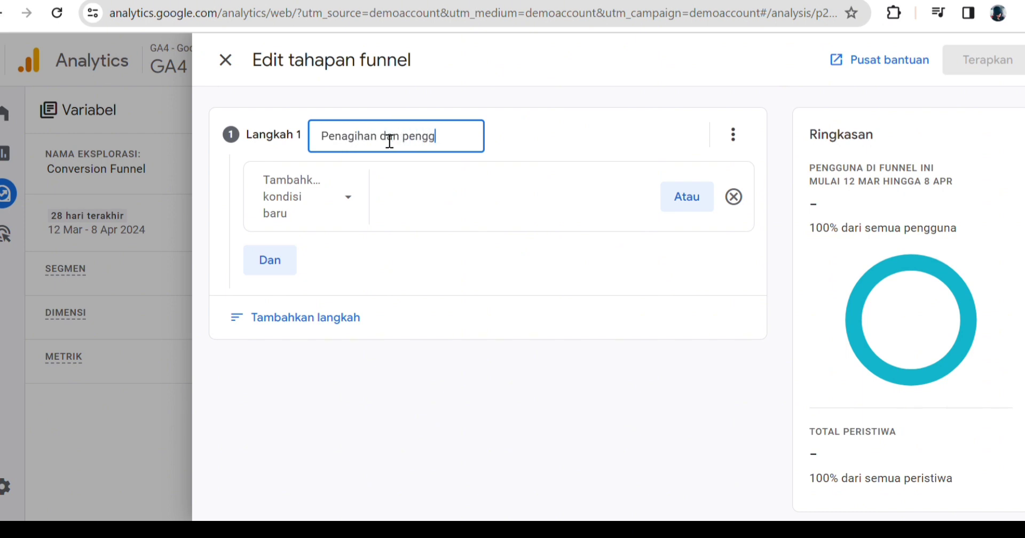
key(BackSpace)
key(BackSpace)
key(BackSpace)
key(BackSpace)
key(BackSpace)
text(Pengg)
key(BackSpace)
text(iriman)
- Search for "Lokasi" and set the first funnel step's condition to the Lokasi halaman dimension
click(314, 193)
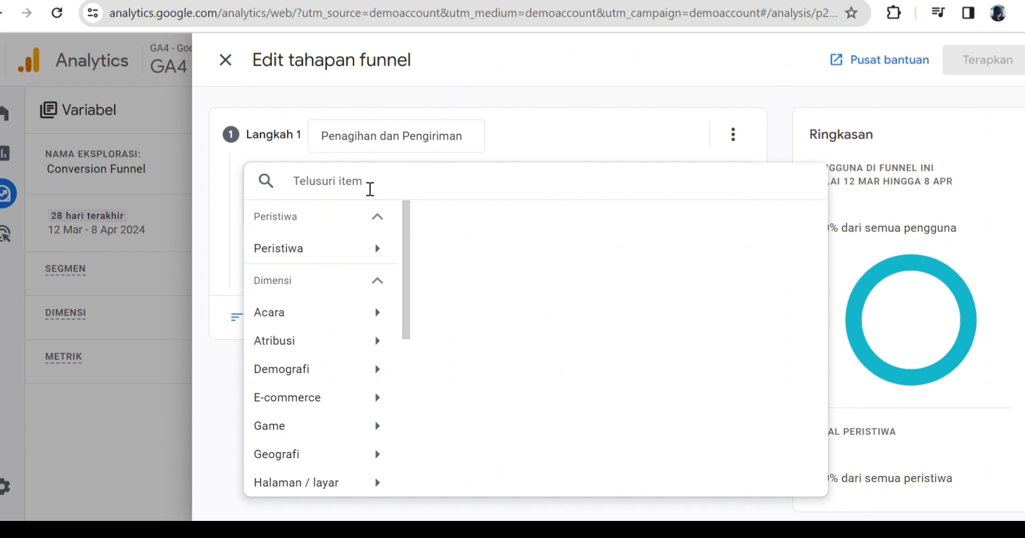
text(Lokaj)
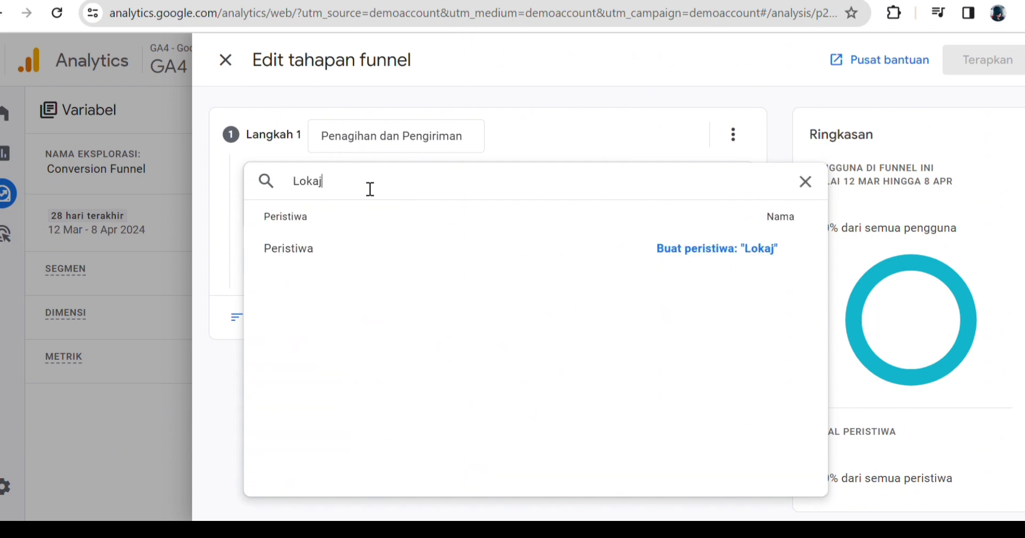
key(BackSpace)
text(si)
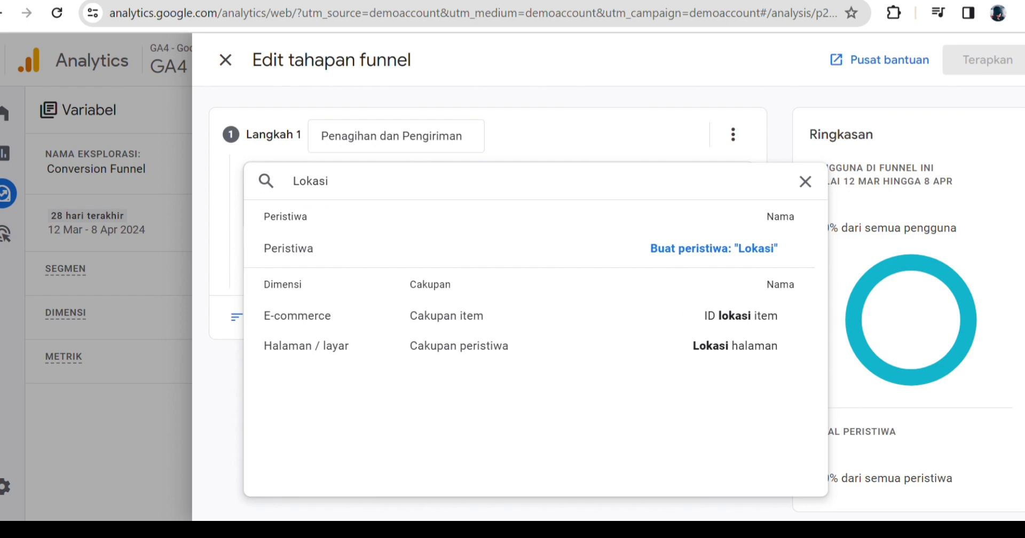
click(611, 357)
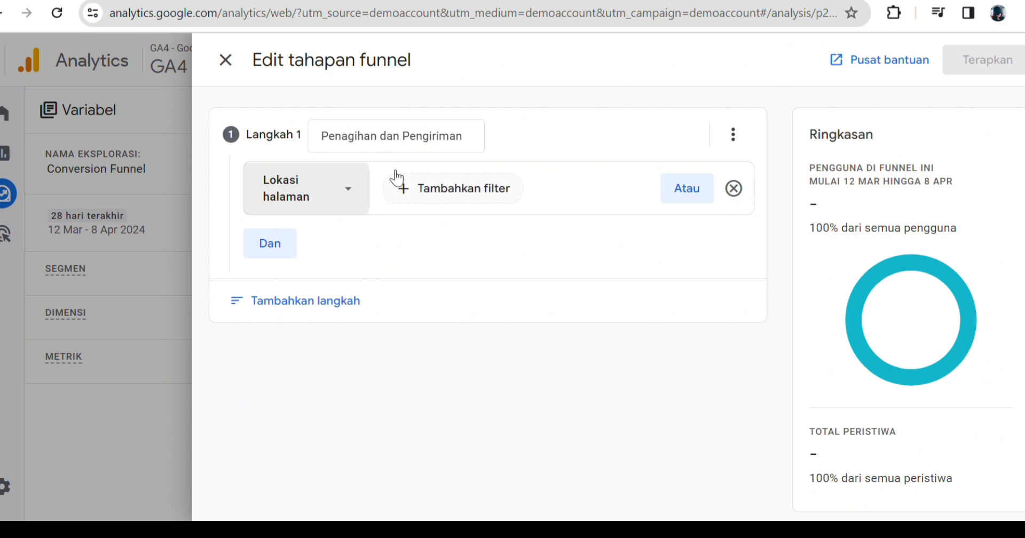
- Add a filter to the first funnel step's Lokasi halaman condition using the "berisi" match type
click(421, 187)
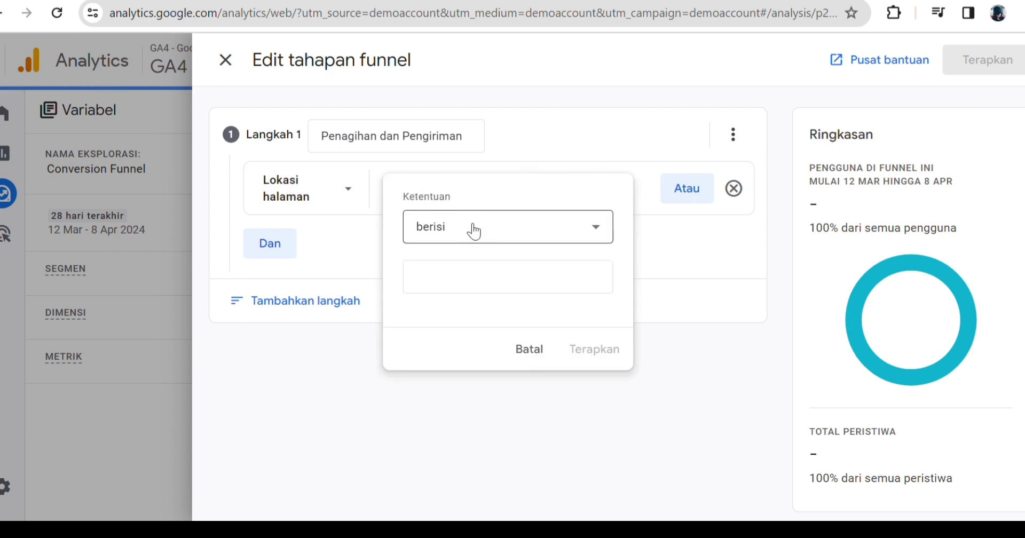
click(472, 229)
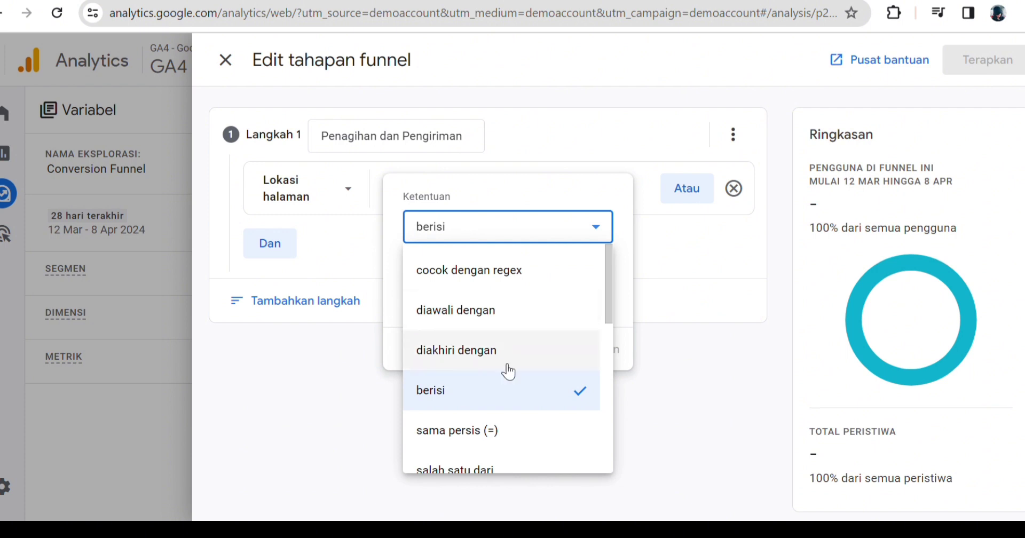
click(512, 391)
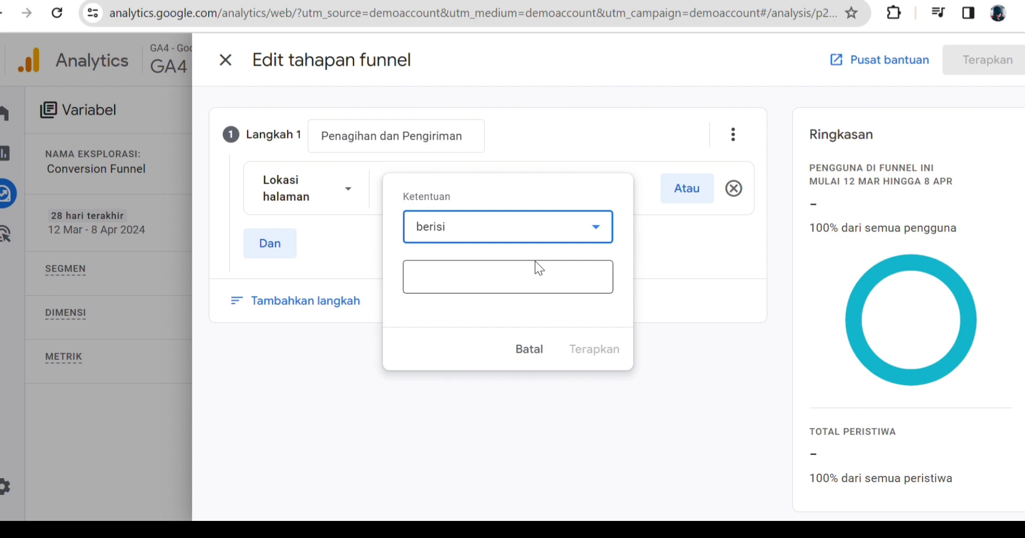
click(555, 222)
scroll(523, 320, down, 2)
scroll(521, 368, down, 6)
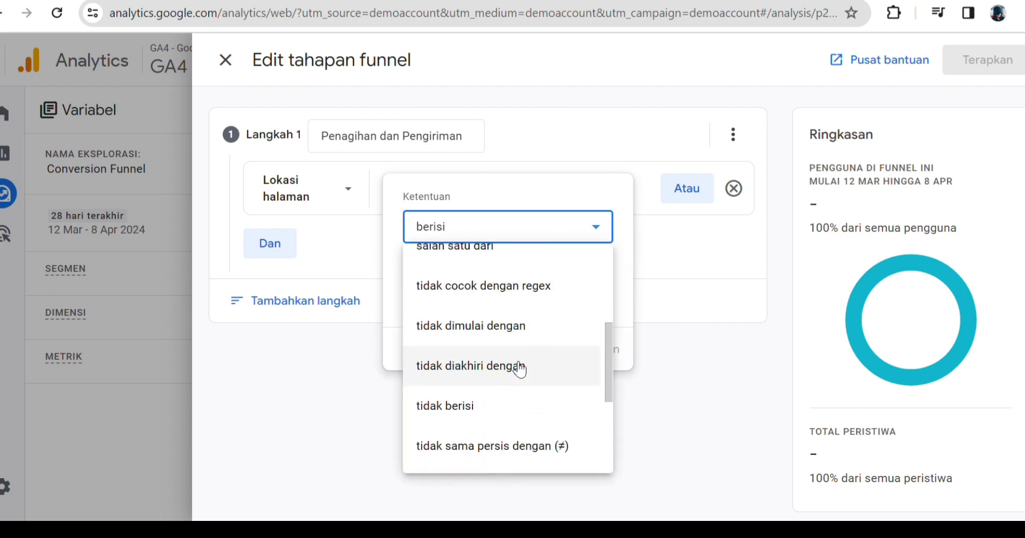
scroll(513, 352, up, 7)
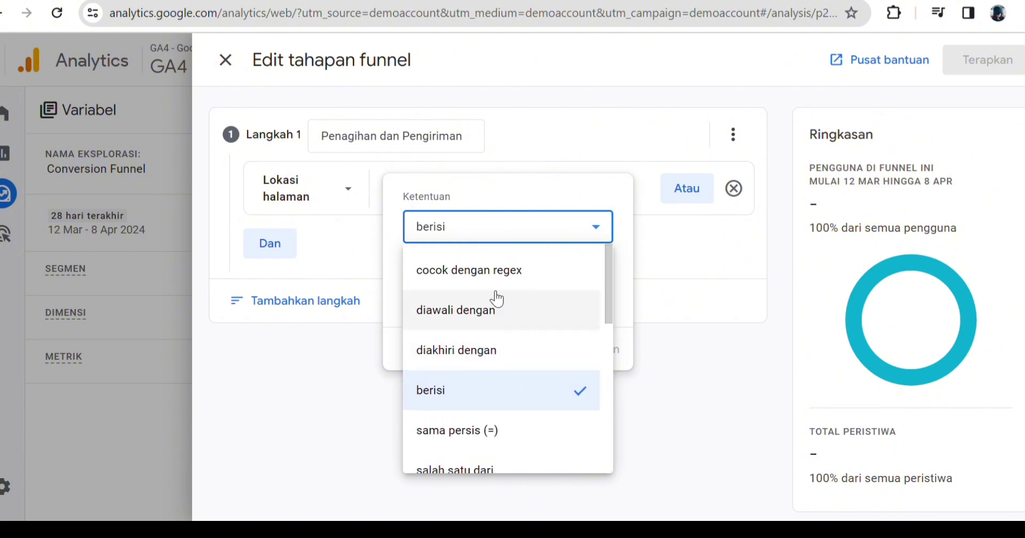
click(489, 228)
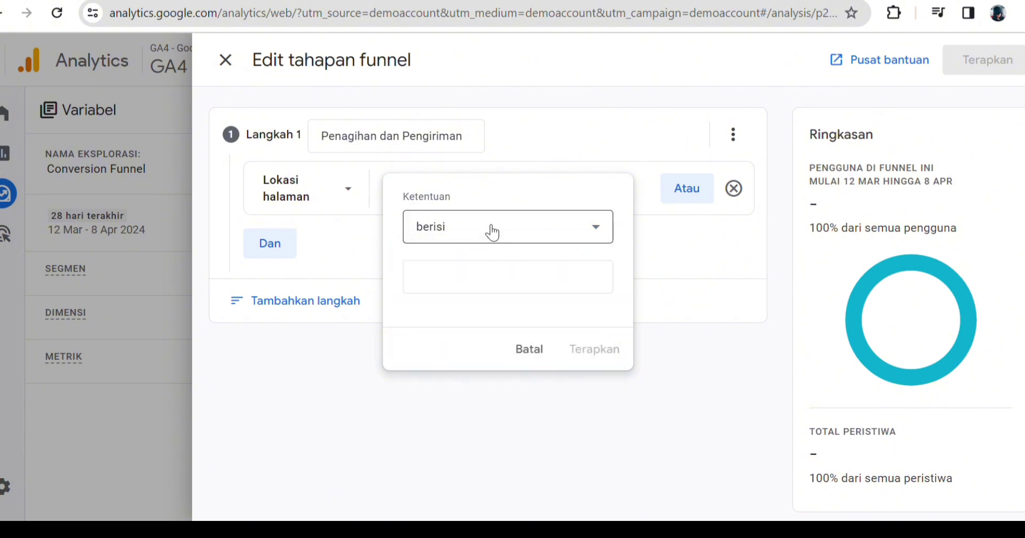
click(493, 232)
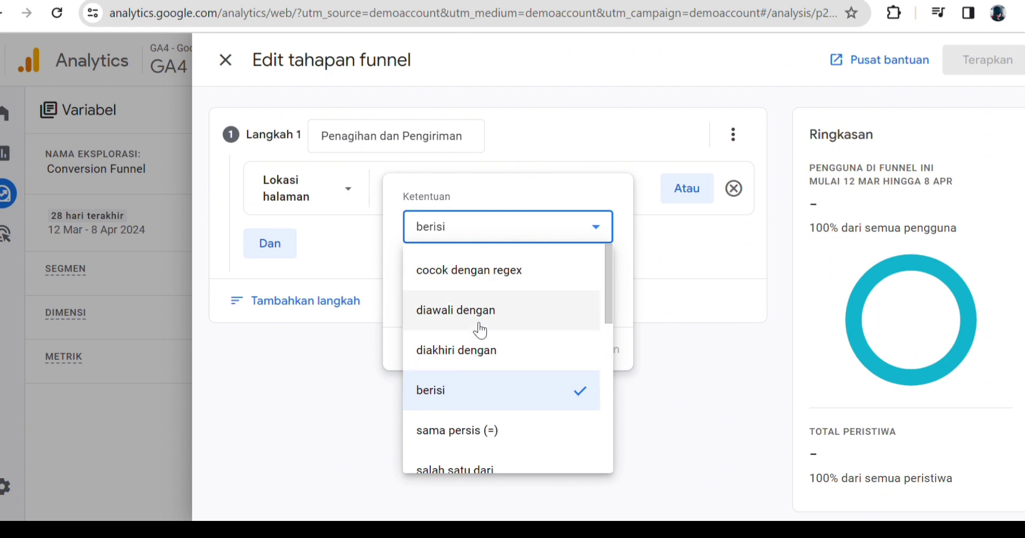
click(499, 389)
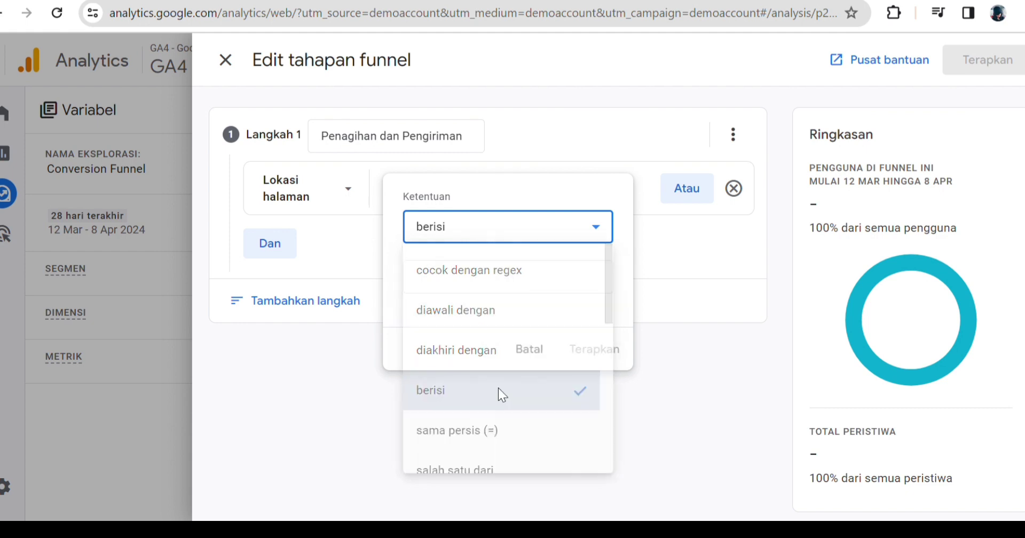
- Set the first funnel step's filter value to "yourinfo.html" and apply the filter
click(531, 279)
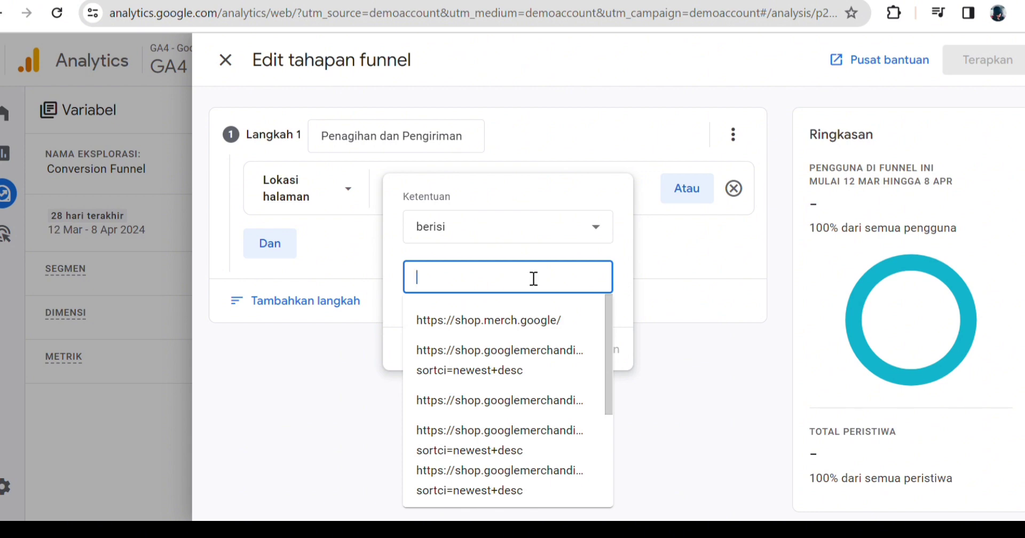
text(you)
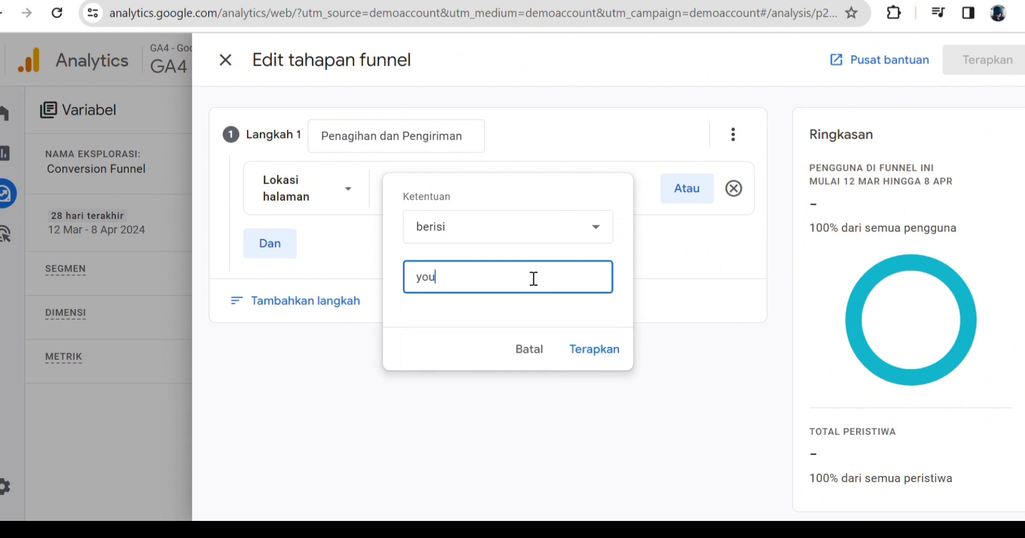
text(rinfo)
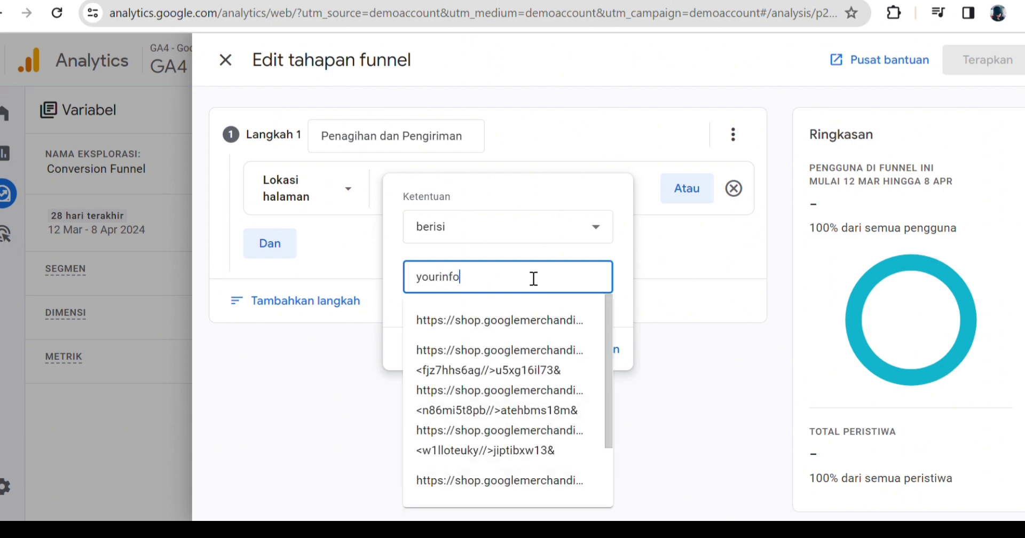
text(.co)
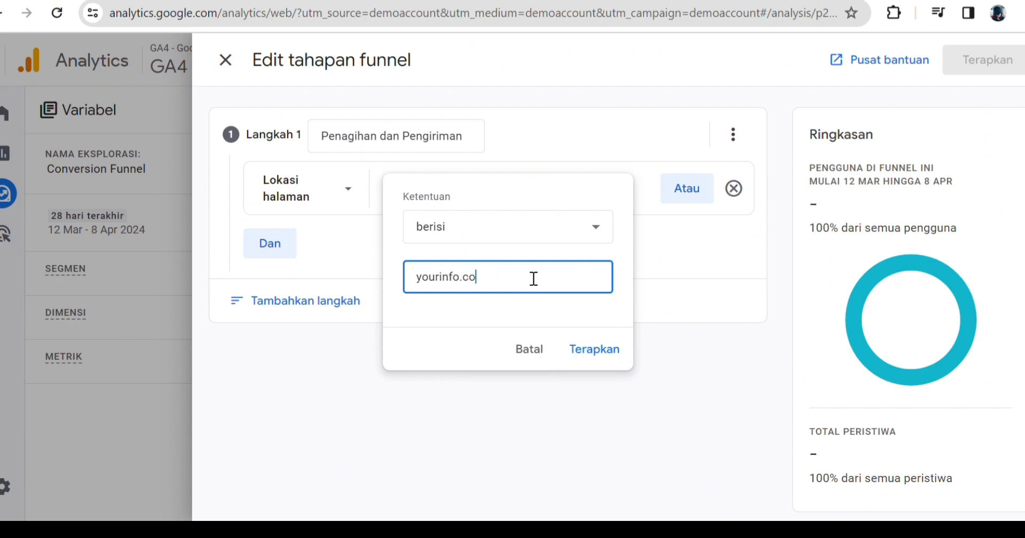
key(BackSpace)
key(BackSpace)
text(h)
key(BackSpace)
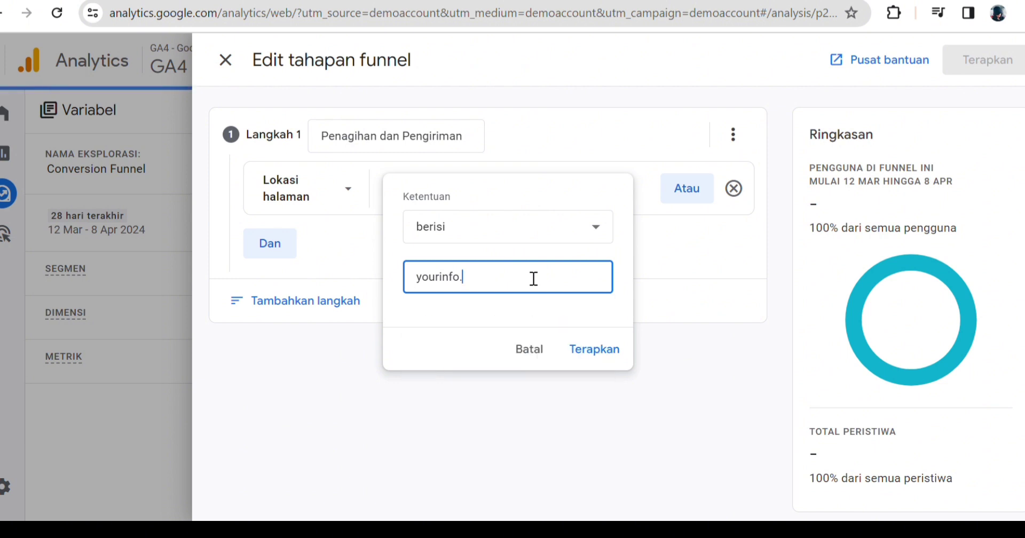
text(htm)
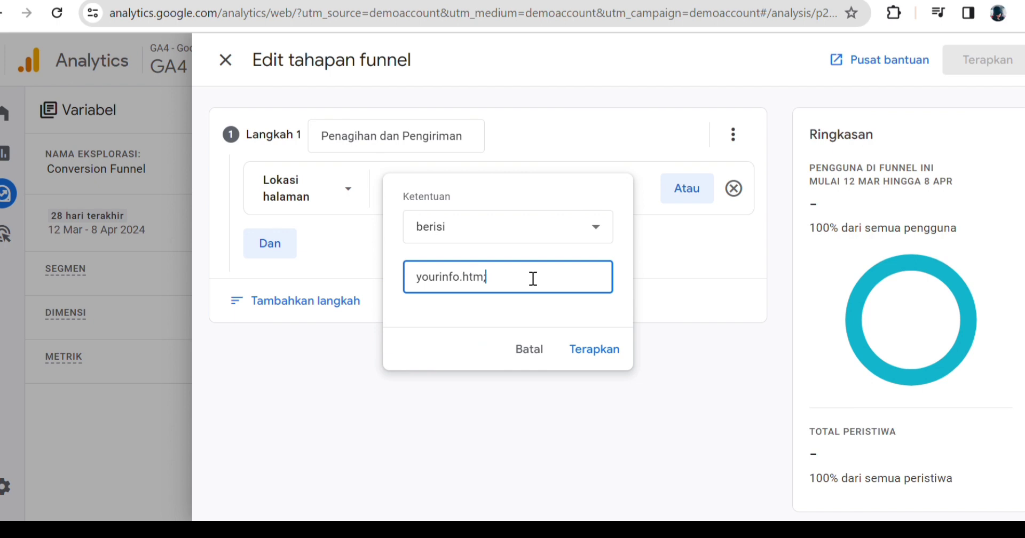
text(l)
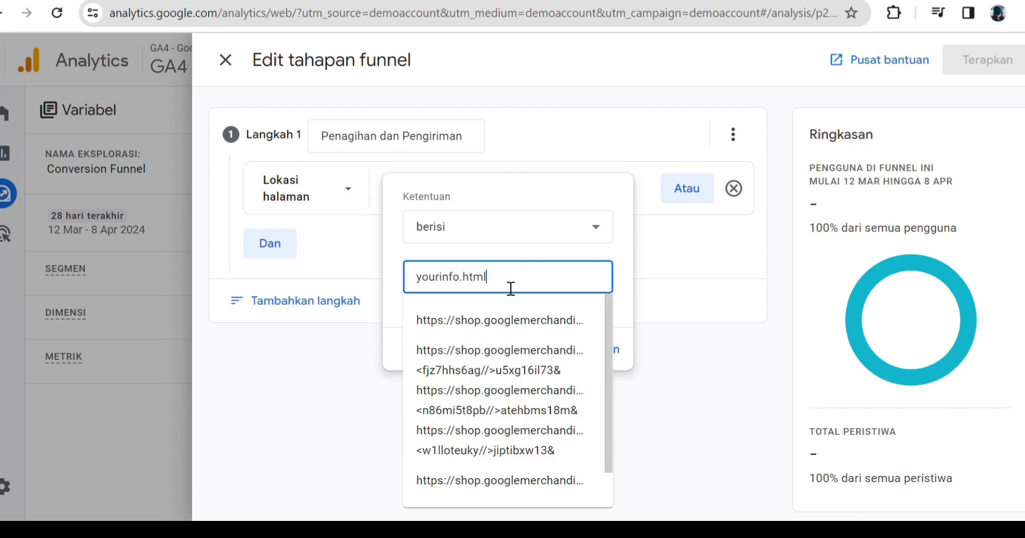
click(625, 350)
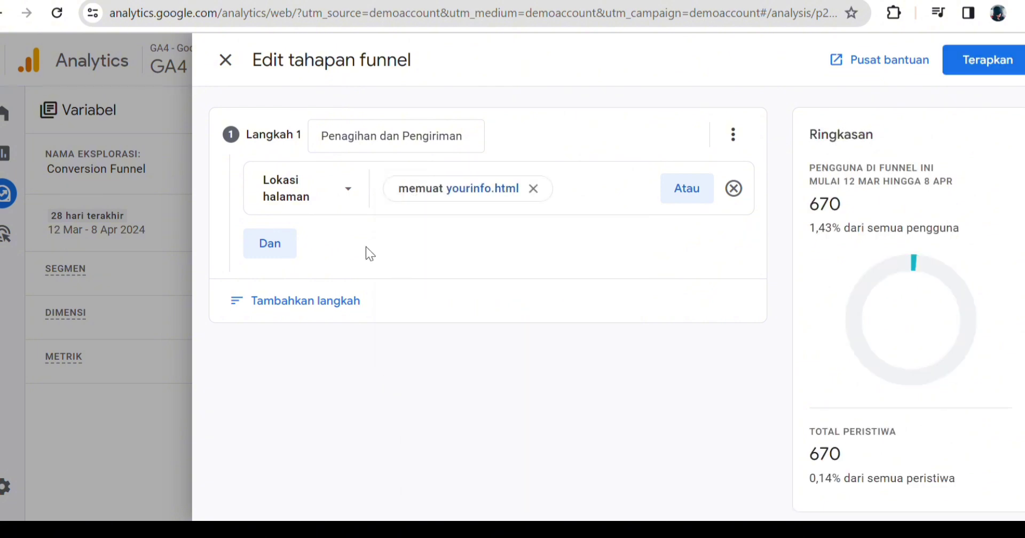
- Add a second funnel step and set its relation to the first step to "diikuti langsung oleh", without a time limit
click(288, 302)
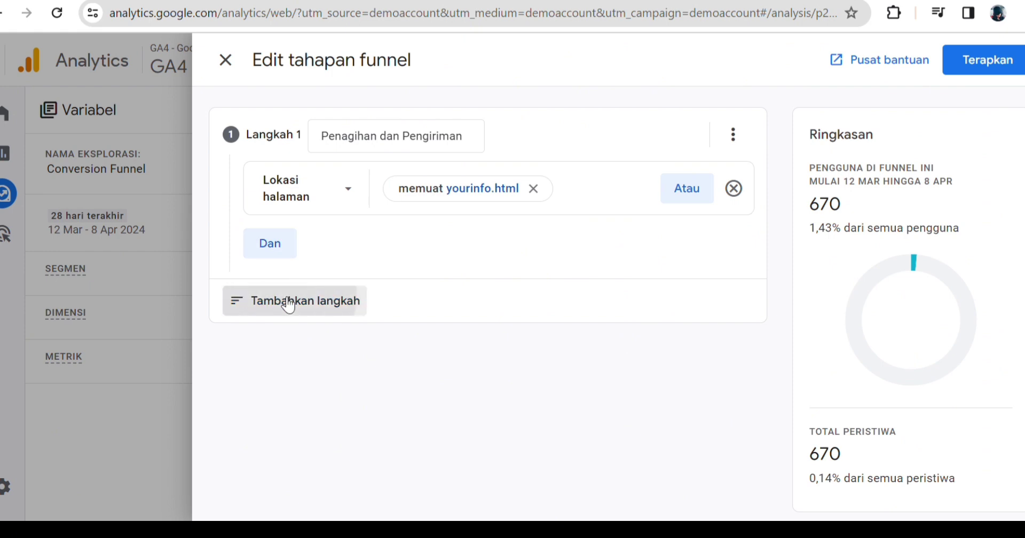
scroll(342, 278, down, 1)
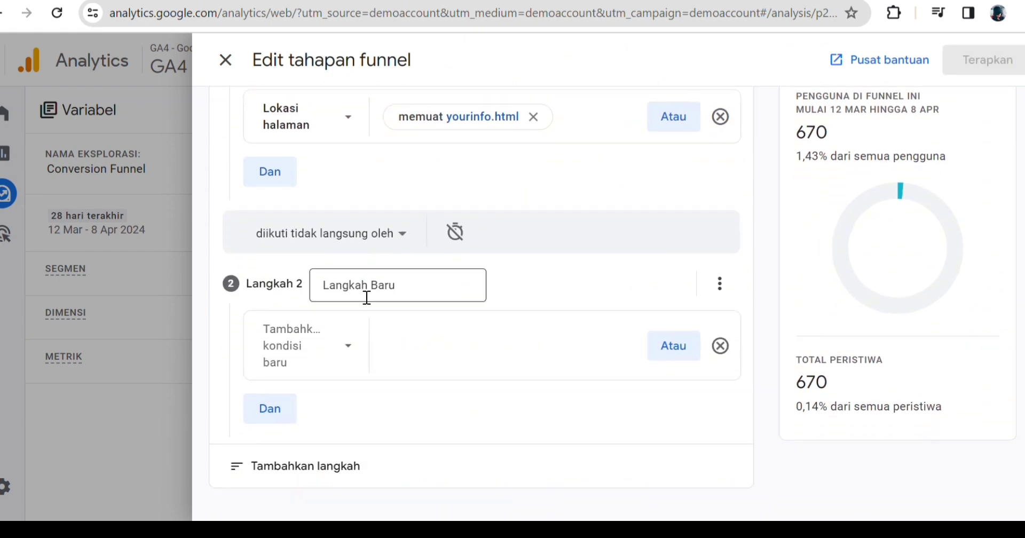
click(350, 237)
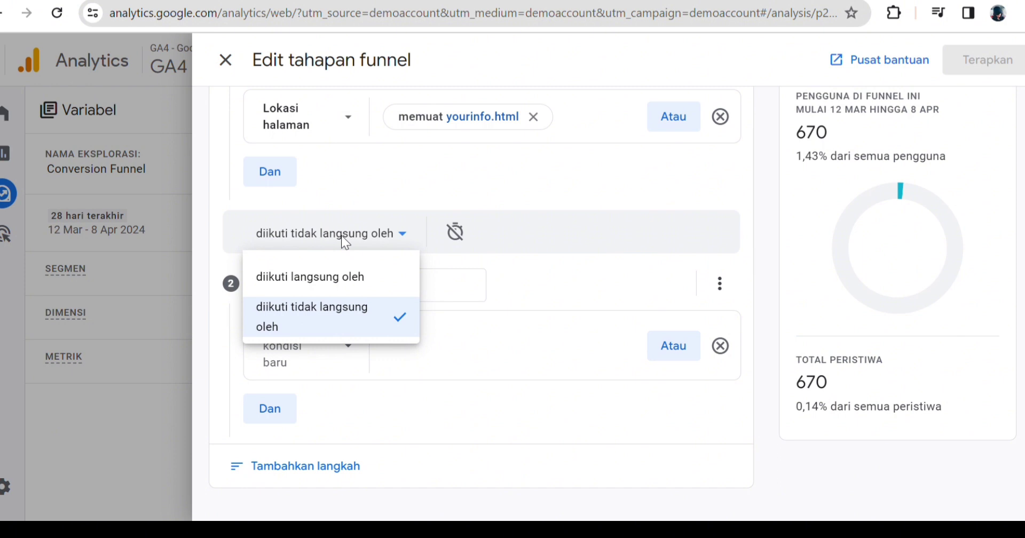
click(336, 274)
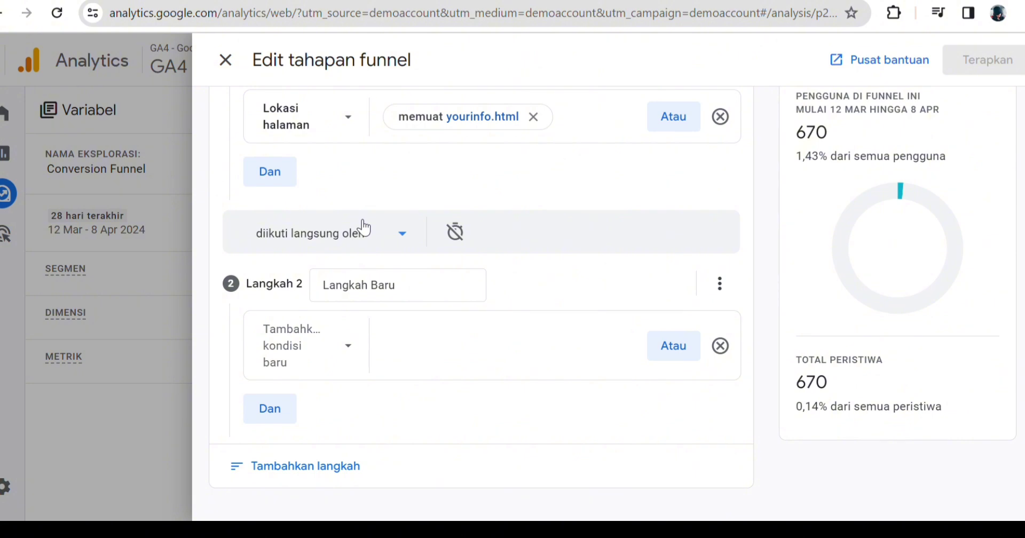
click(457, 233)
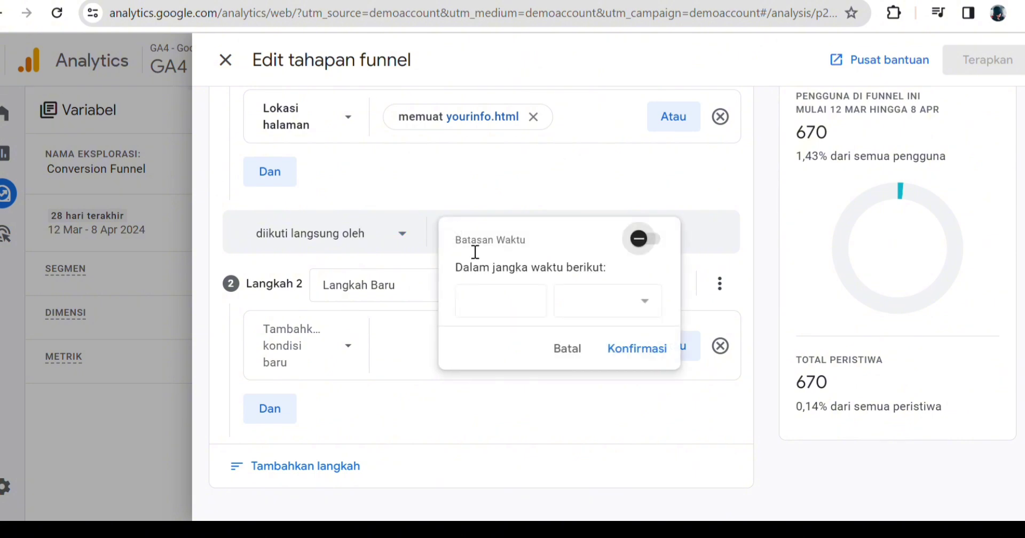
click(575, 353)
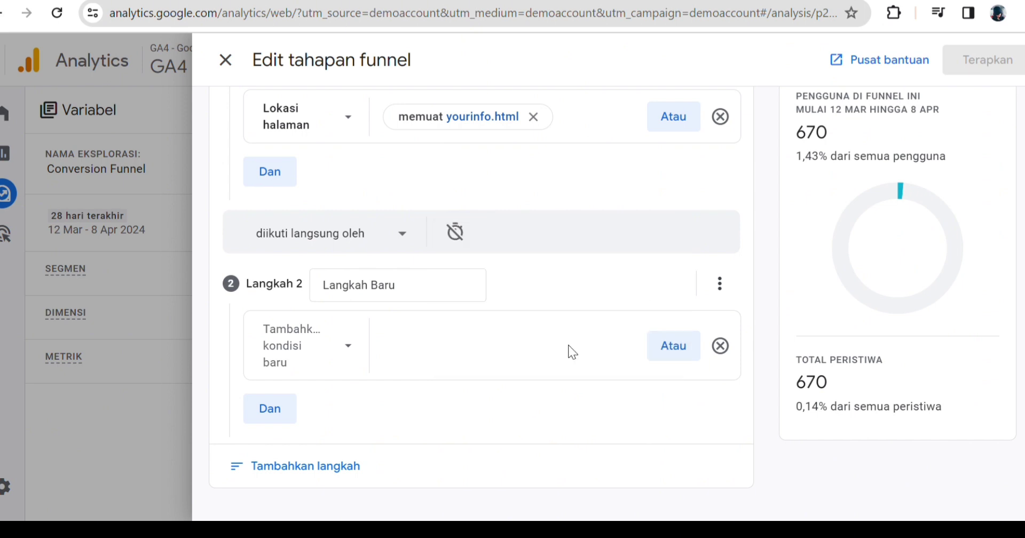
- Name the second funnel step "Pembayaran"
click(402, 289)
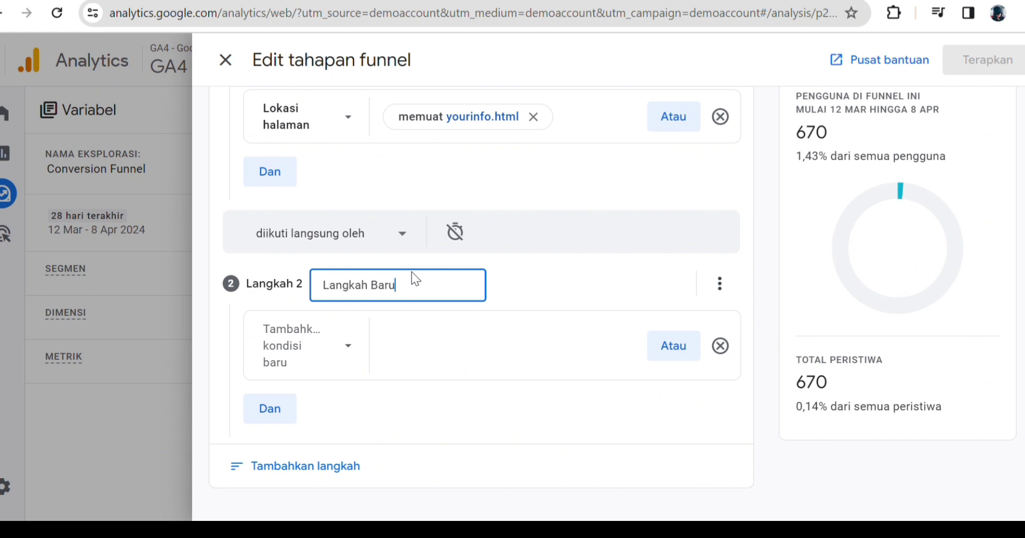
key(BackSpace)
key(BackSpace)
key(BackSpace)
key(BackSpace)
key(BackSpace)
key(BackSpace)
key(BackSpace)
key(BackSpace)
key(BackSpace)
key(BackSpace)
key(BackSpace)
key(BackSpace)
text(Lokasi)
key(BackSpace)
key(BackSpace)
key(BackSpace)
key(BackSpace)
key(BackSpace)
key(BackSpace)
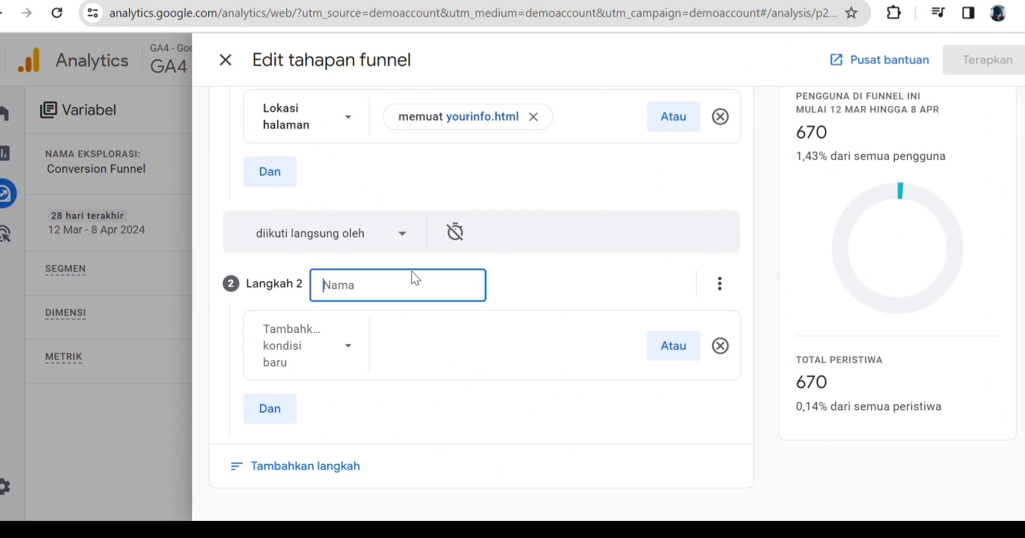
text(Pembayarab)
key(BackSpace)
text(n)
- Search for "Loka" and set the second funnel step's condition to the Lokasi halaman dimension
click(349, 350)
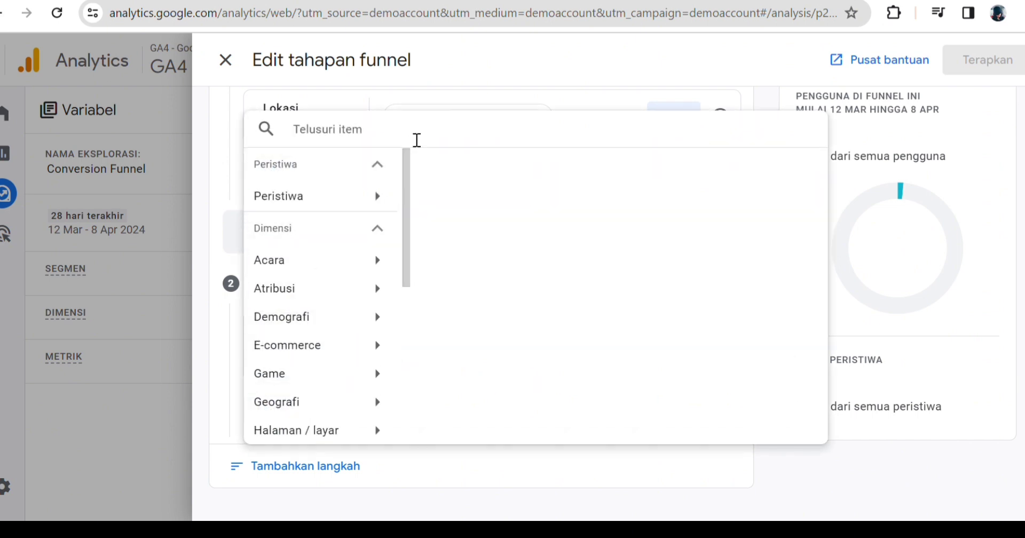
text(Loka)
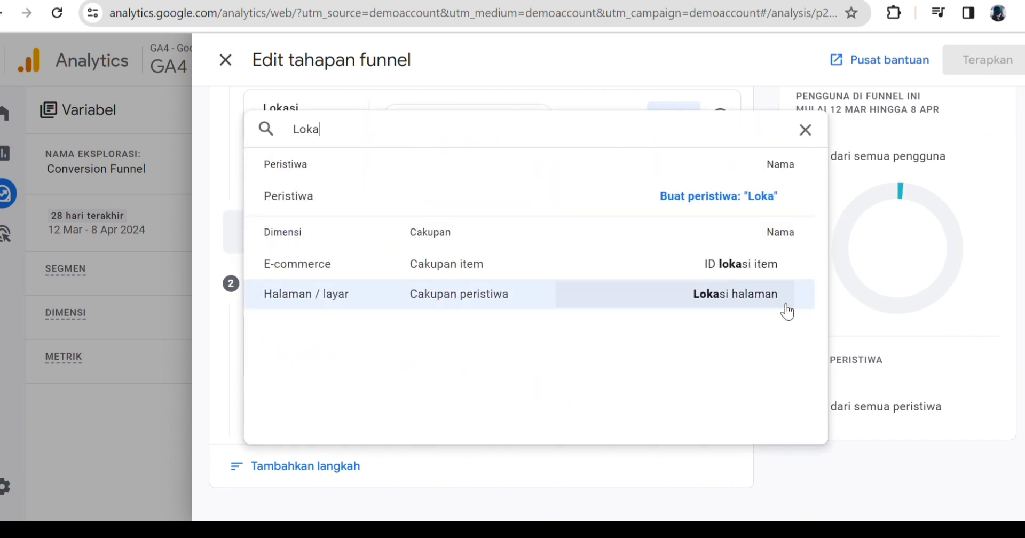
click(787, 311)
click(490, 357)
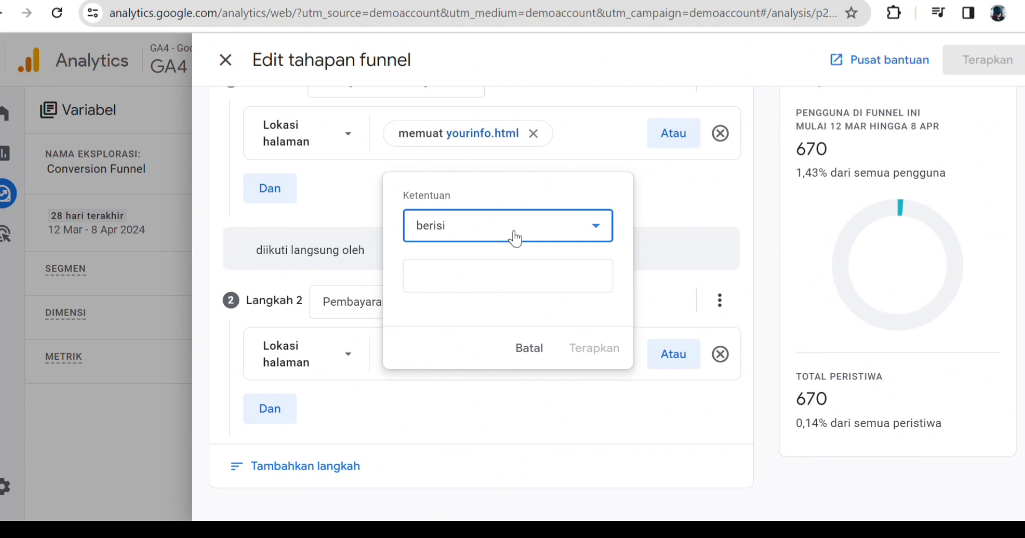
click(531, 277)
click(668, 423)
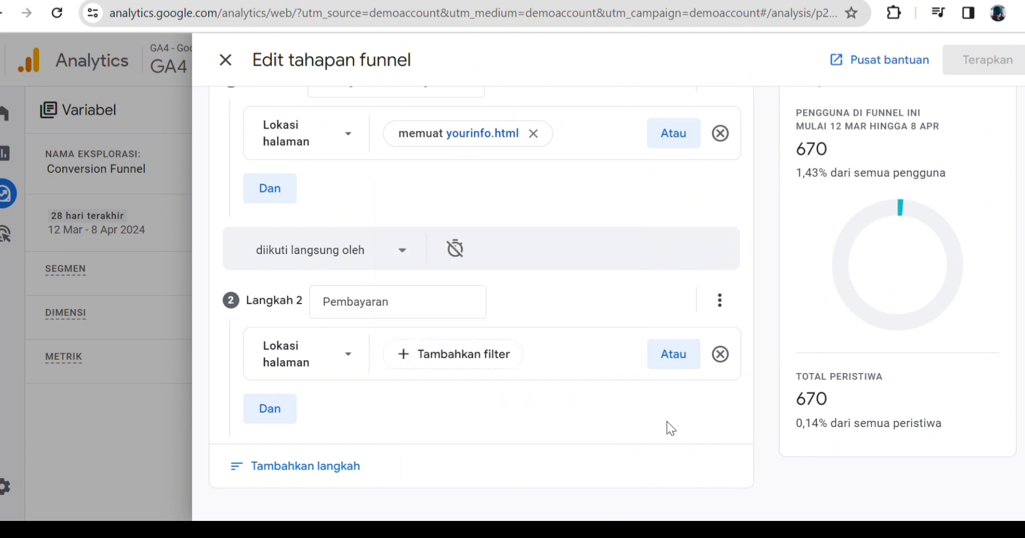
- Add a "berisi" filter with the value "payment.html" to the Pembayaran step's Lokasi halaman condition and apply it
click(480, 368)
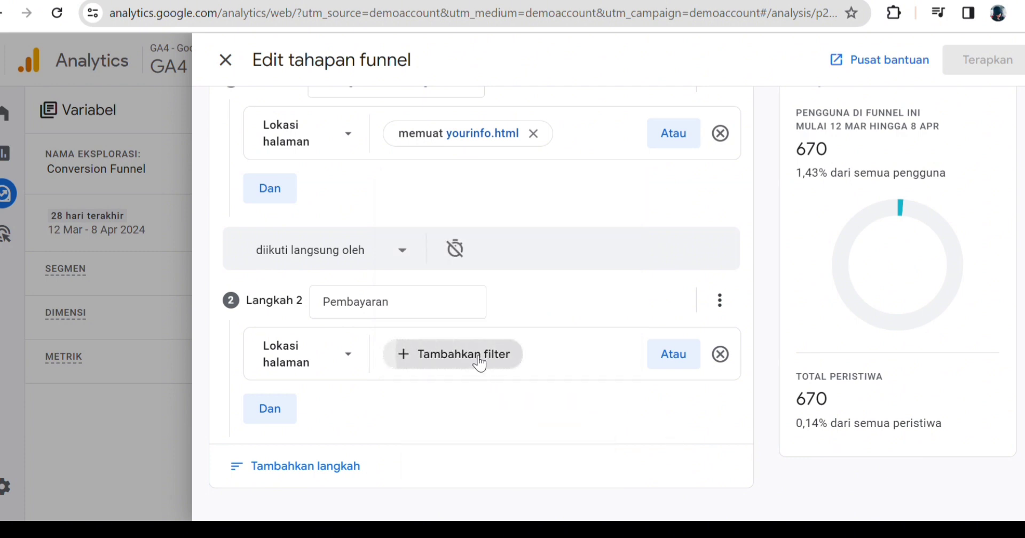
click(495, 284)
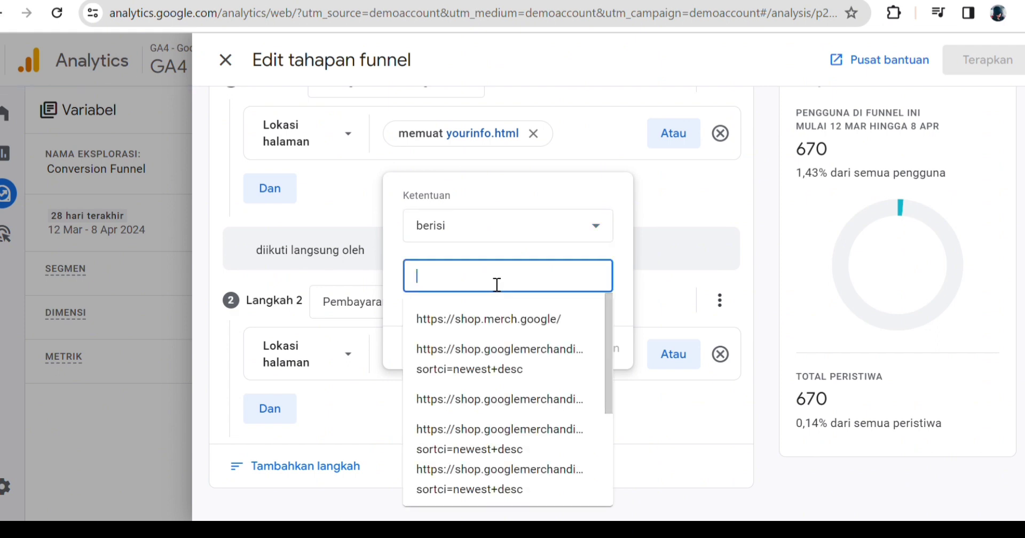
text(pay)
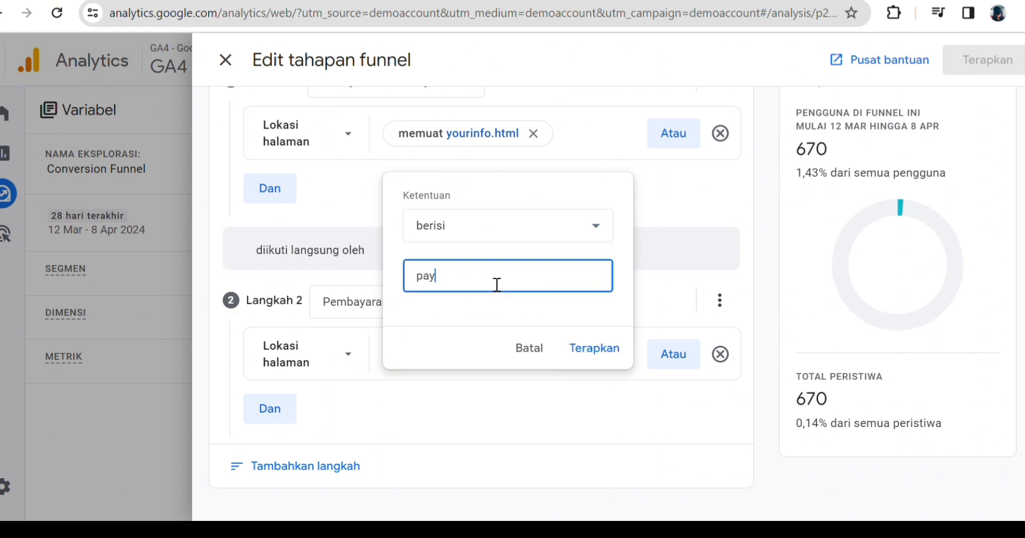
text(ment)
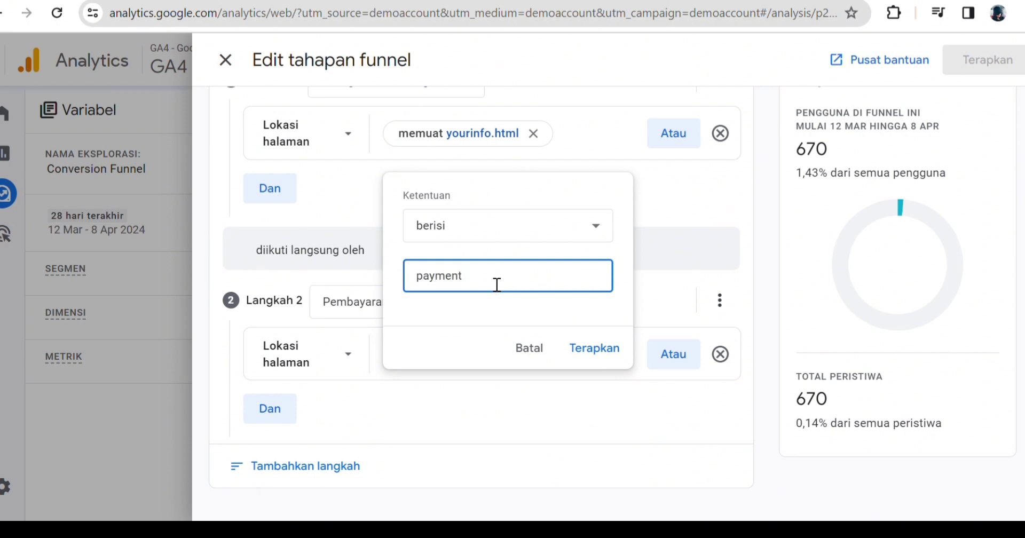
text(.ht)
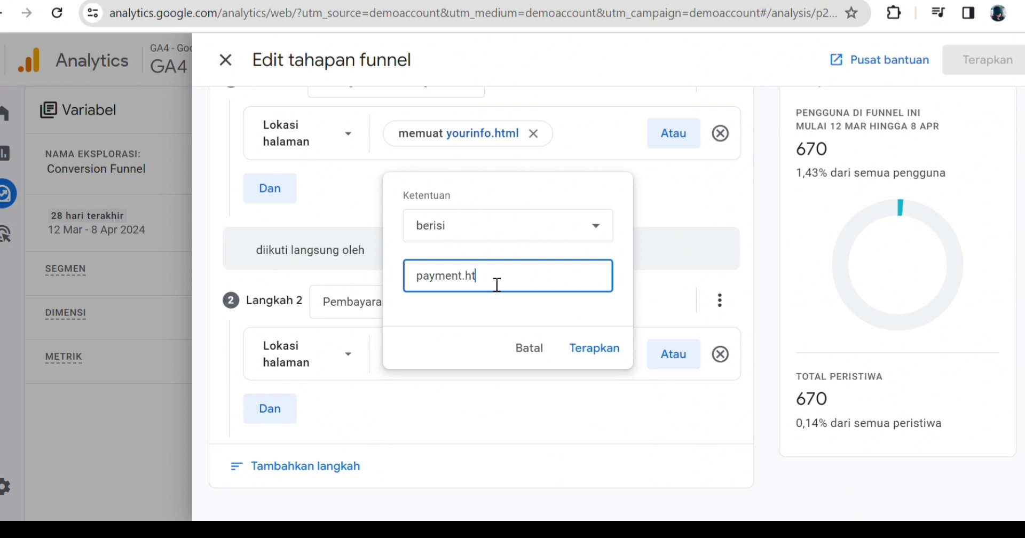
text(ml)
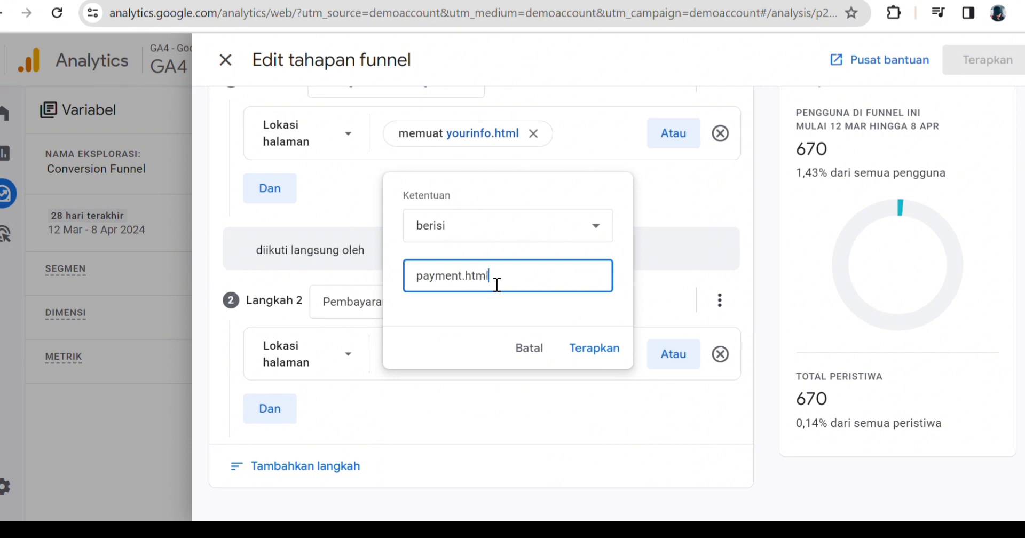
click(593, 349)
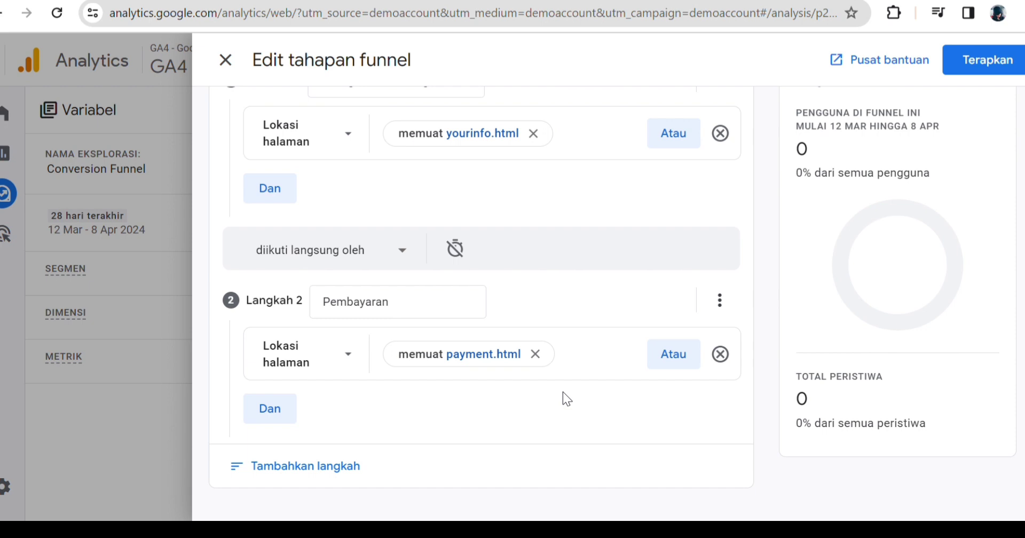
- Add a third funnel step and name it "Tinjauan"
click(310, 470)
scroll(420, 416, down, 5)
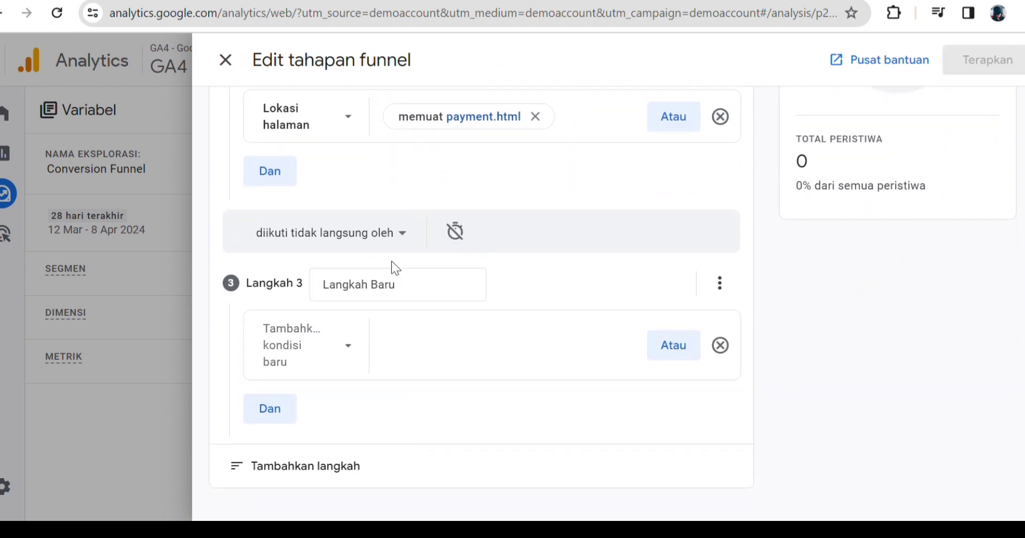
click(397, 285)
drag(418, 294, 297, 301)
key(BackSpace)
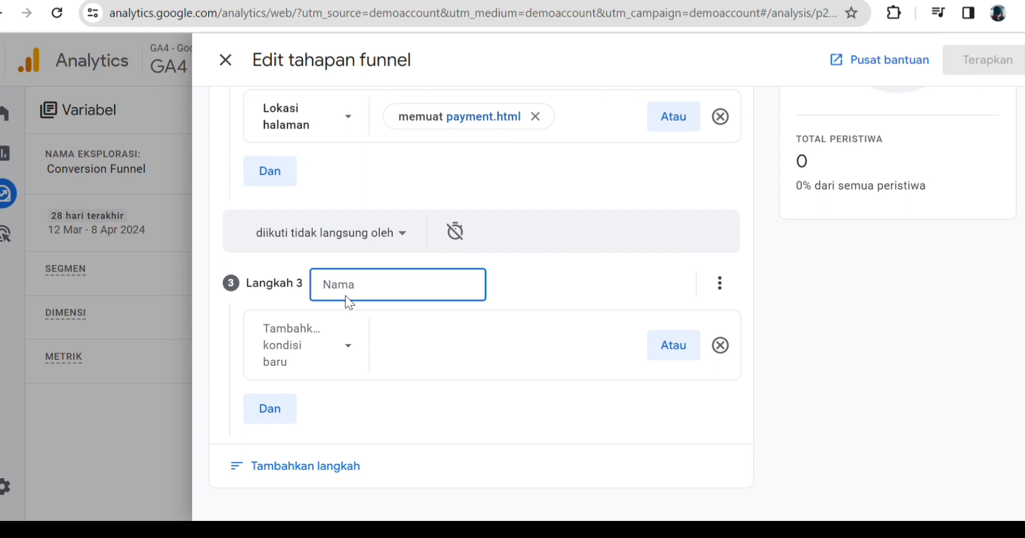
text(Tinjauan)
- Search for "loka", set the Tinjauan step's condition to the Lokasi halaman dimension, and start a "berisi" filter on it
click(307, 362)
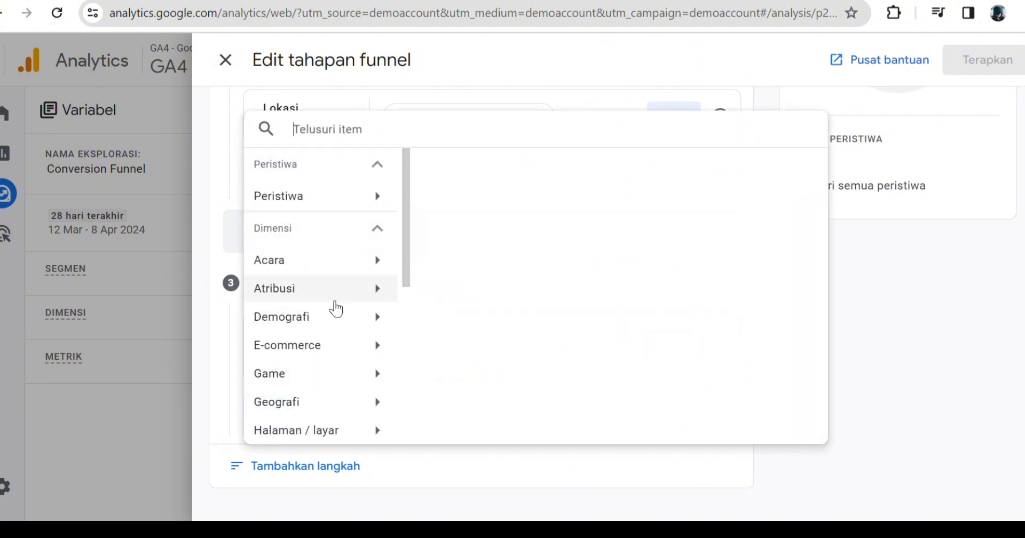
text(loka)
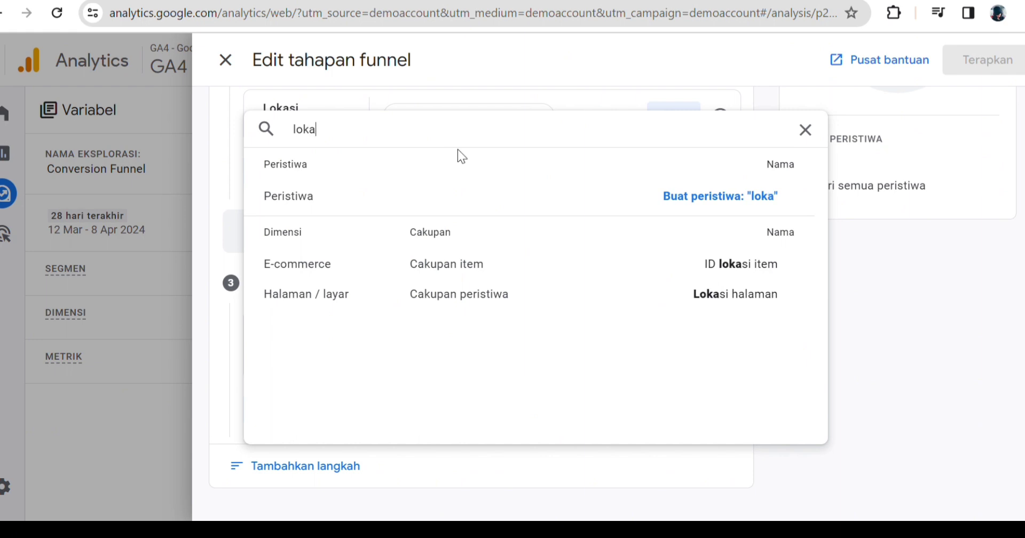
click(715, 294)
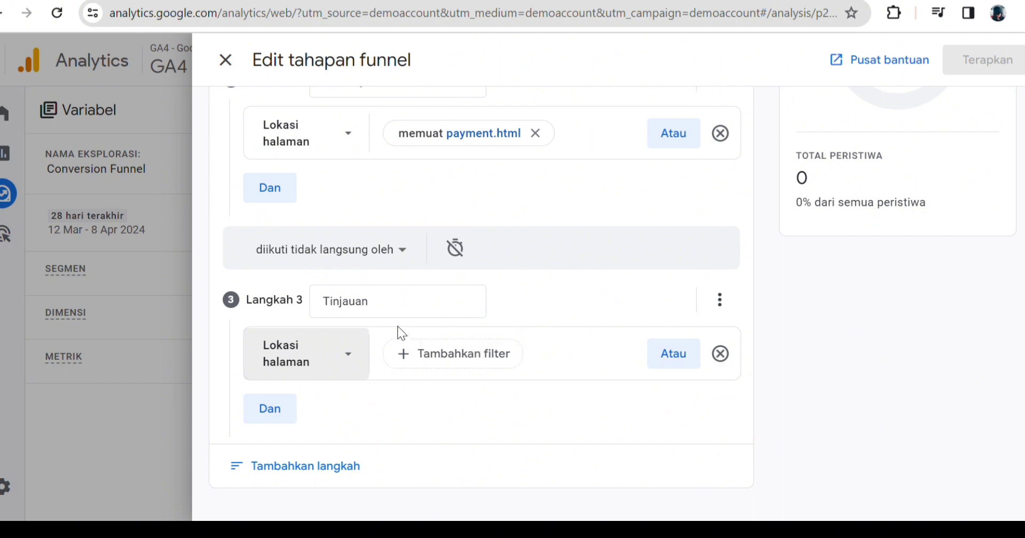
click(433, 352)
click(464, 281)
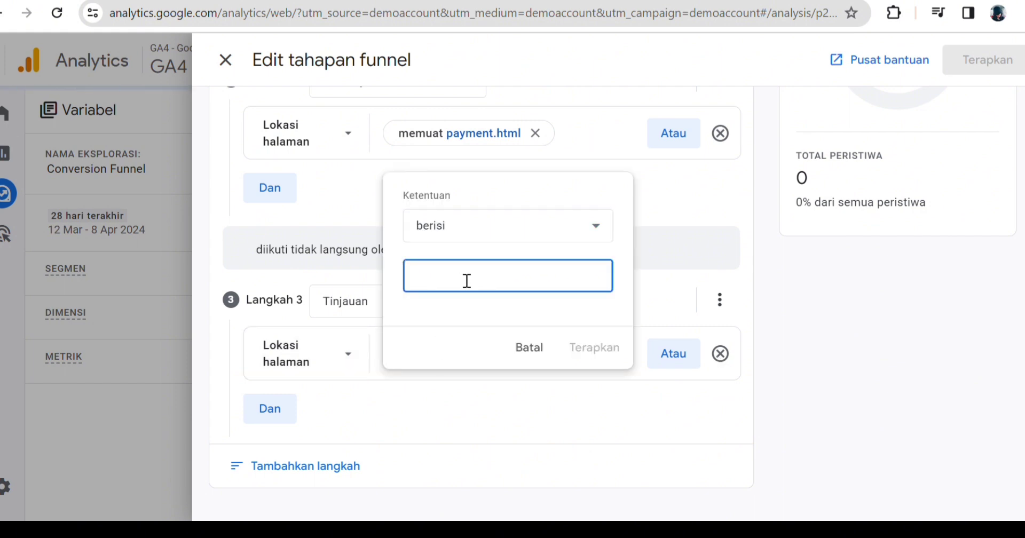
text(revi)
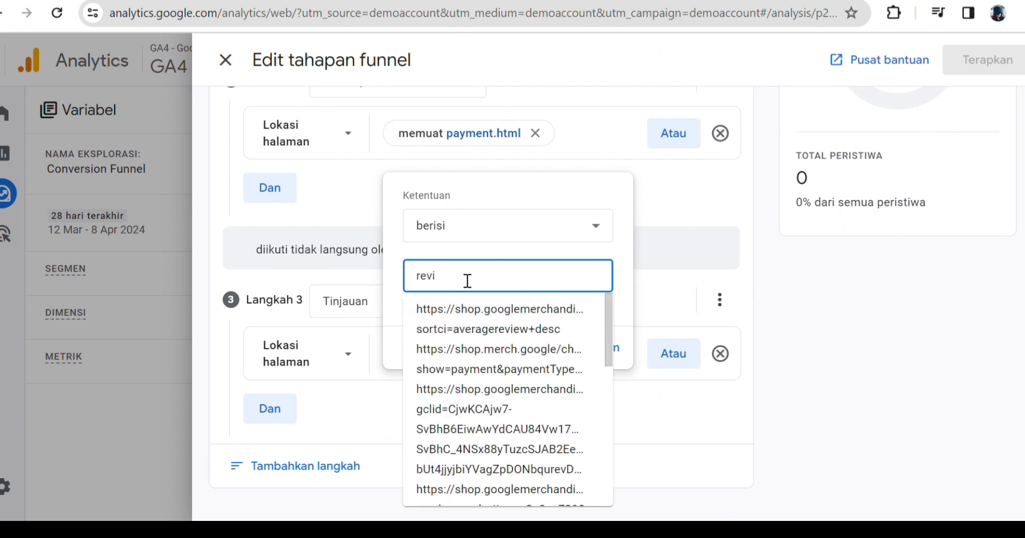
text(e)
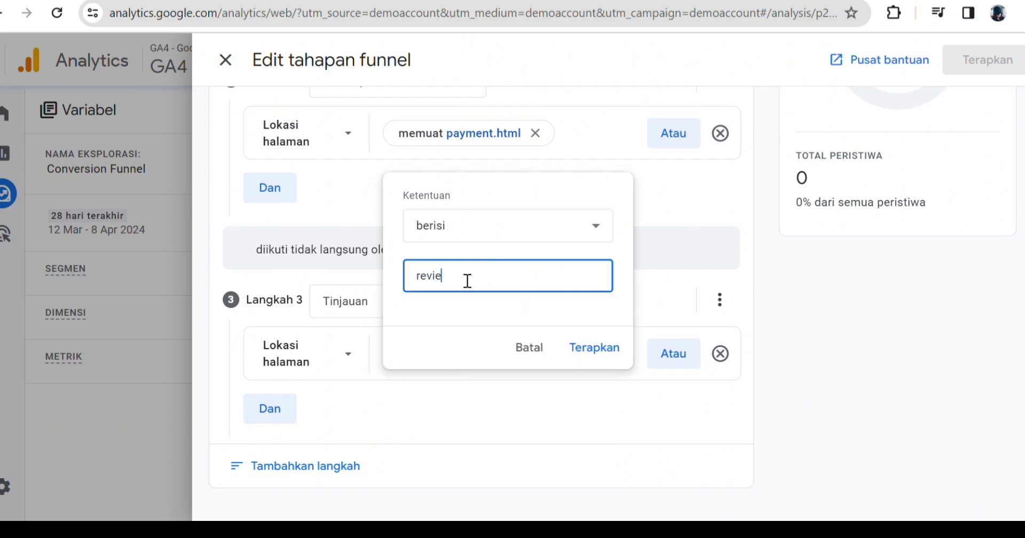
key(BackSpace)
key(BackSpace)
key(BackSpace)
key(BackSpace)
key(BackSpace)
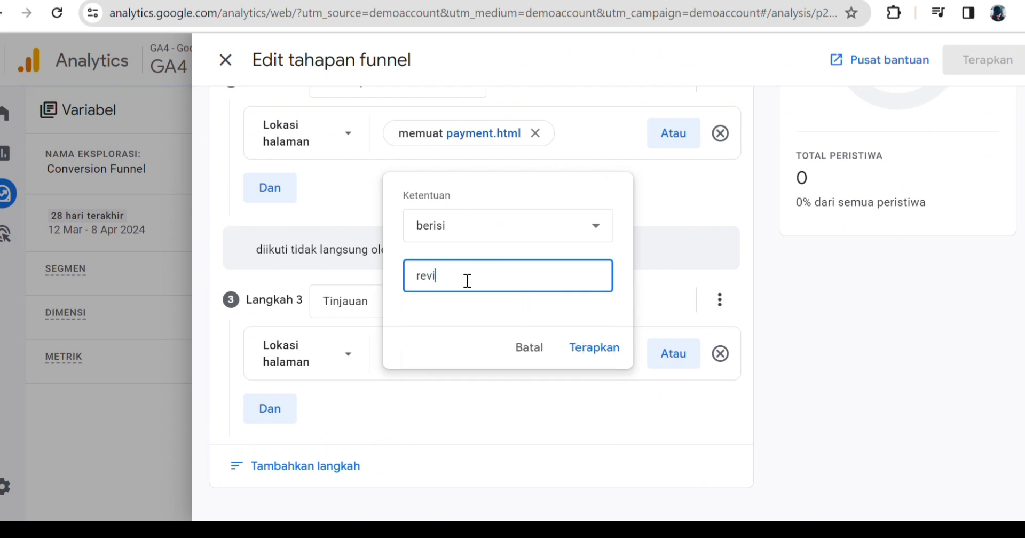
text(tinja)
key(BackSpace)
key(BackSpace)
key(BackSpace)
key(BackSpace)
key(BackSpace)
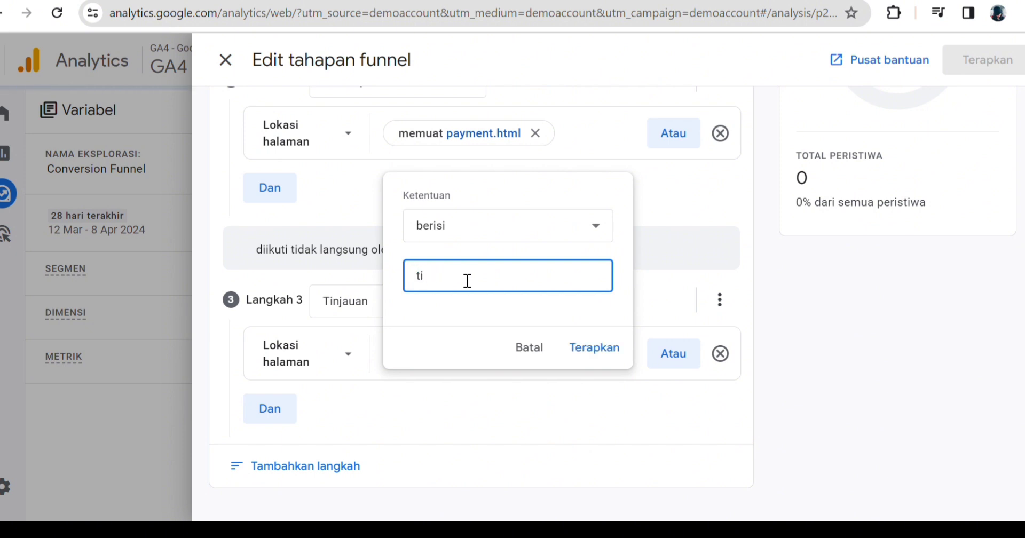
- Set the Tinjauan step's "berisi" filter value to "revieworder.html" and apply the filter
text(reviewor)
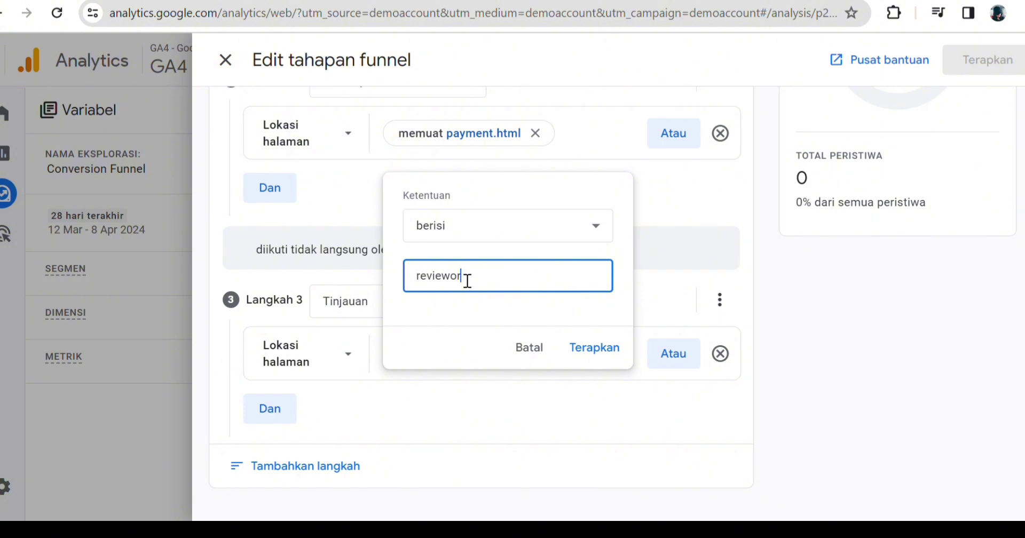
text(der.html)
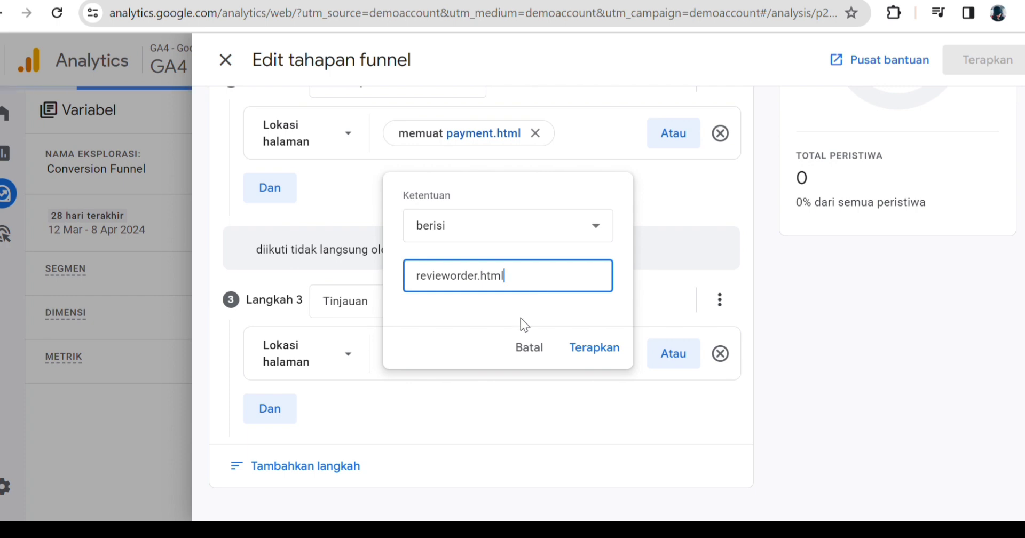
click(588, 344)
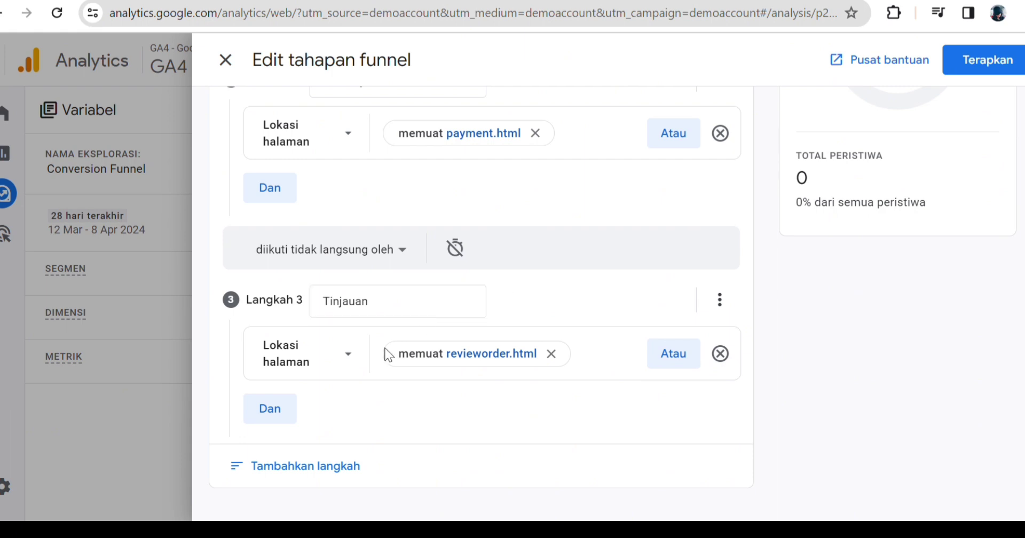
- Add a fourth funnel step and name it "Pembayaran selesai"
click(298, 465)
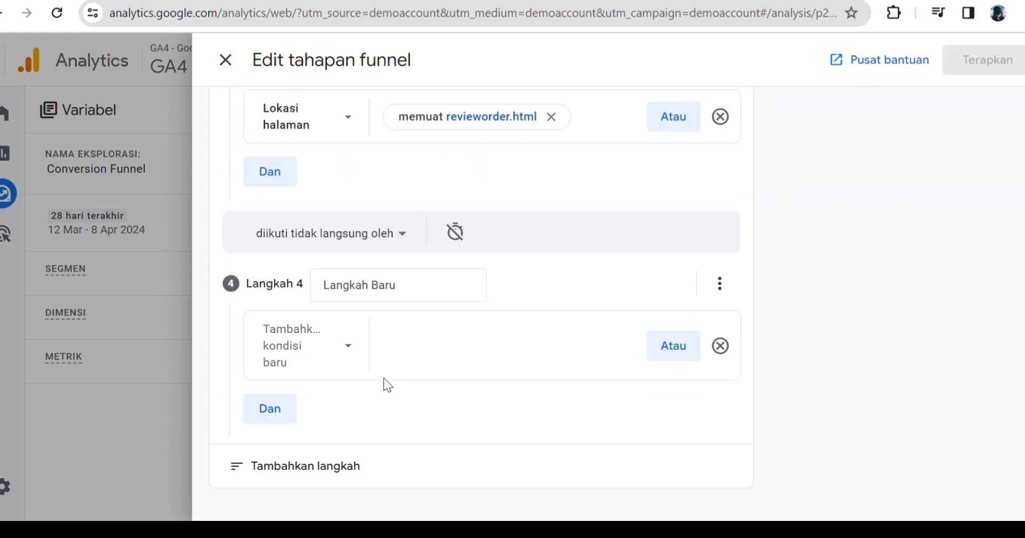
click(408, 296)
drag(408, 297, 321, 283)
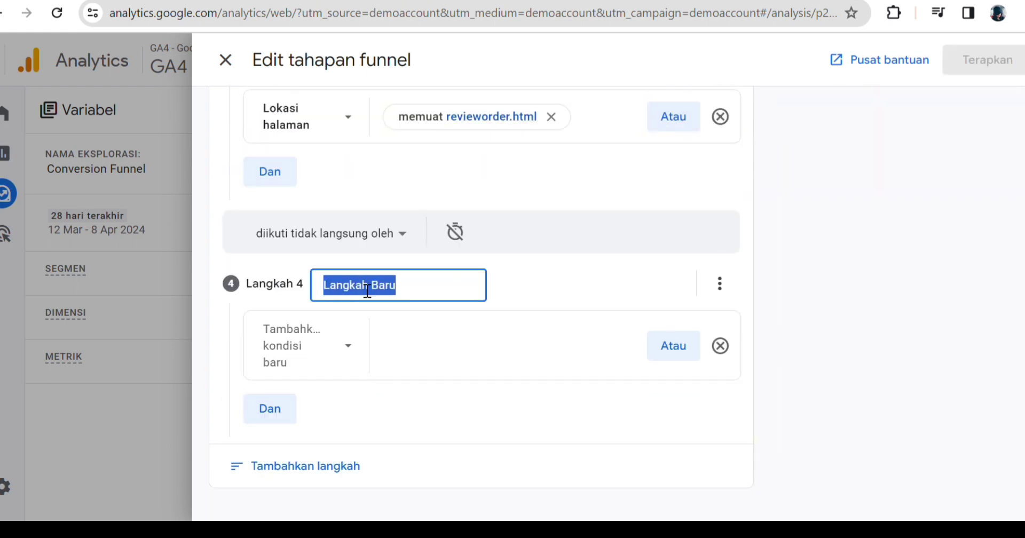
key(BackSpace)
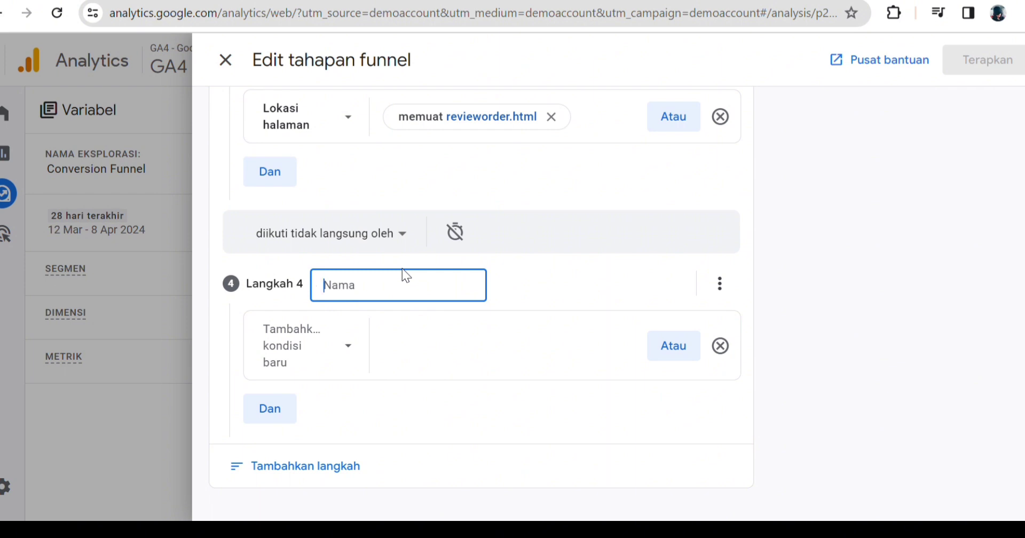
text(Pembayaran selesai)
- Search for "lok" and set the fourth funnel step's condition to the Lokasi halaman dimension
click(334, 355)
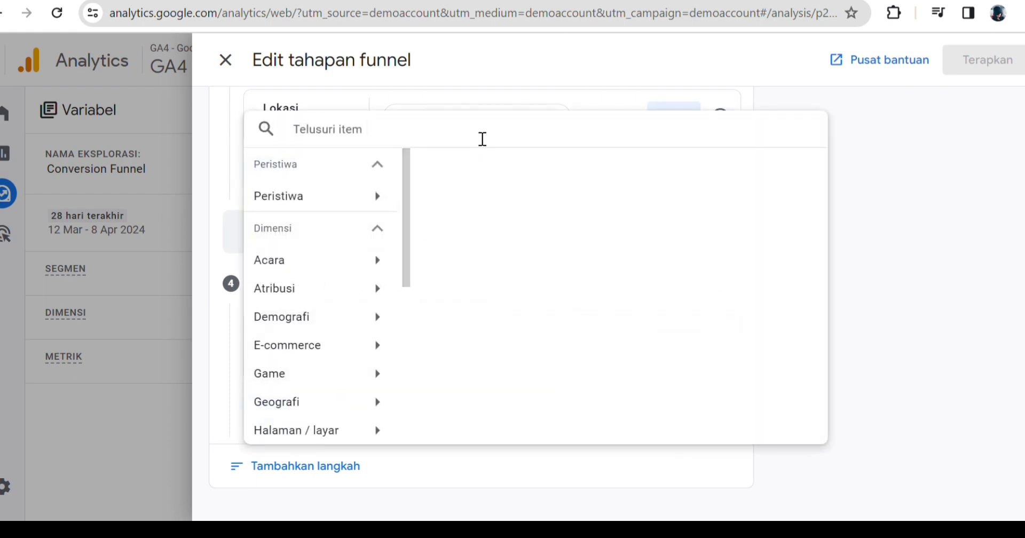
text(lok)
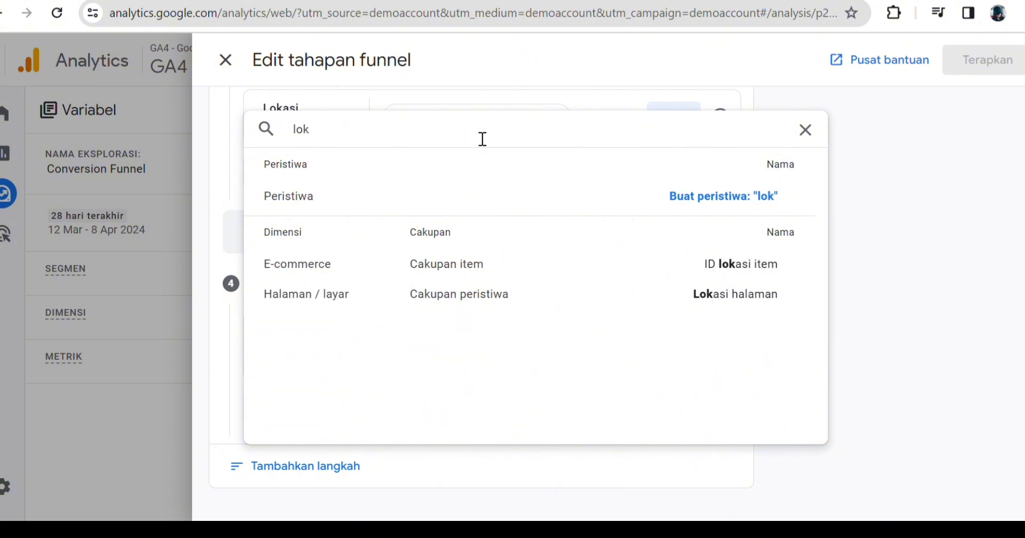
click(705, 293)
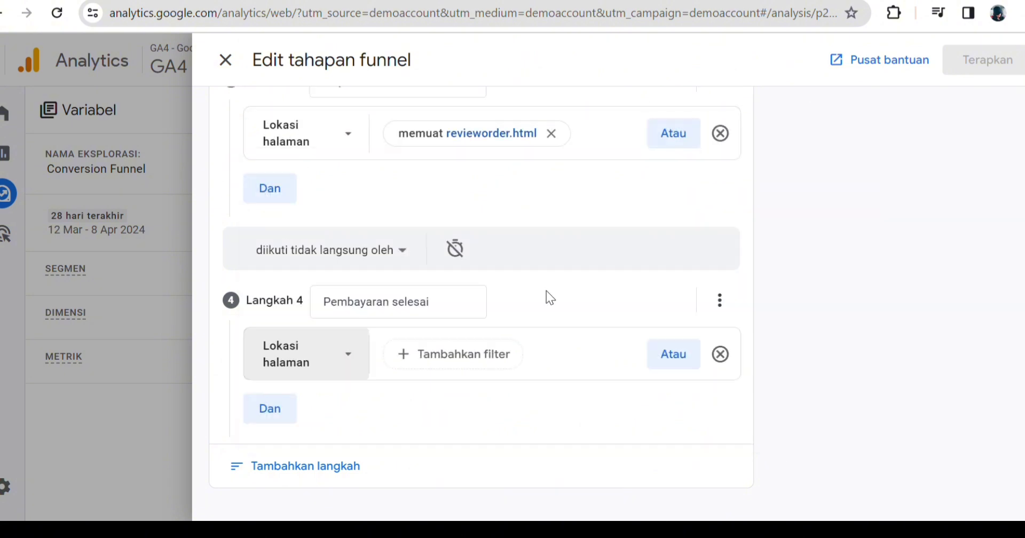
- Capitalize the second word of the fourth step's name so it reads "Pembayaran Selesai"
click(413, 308)
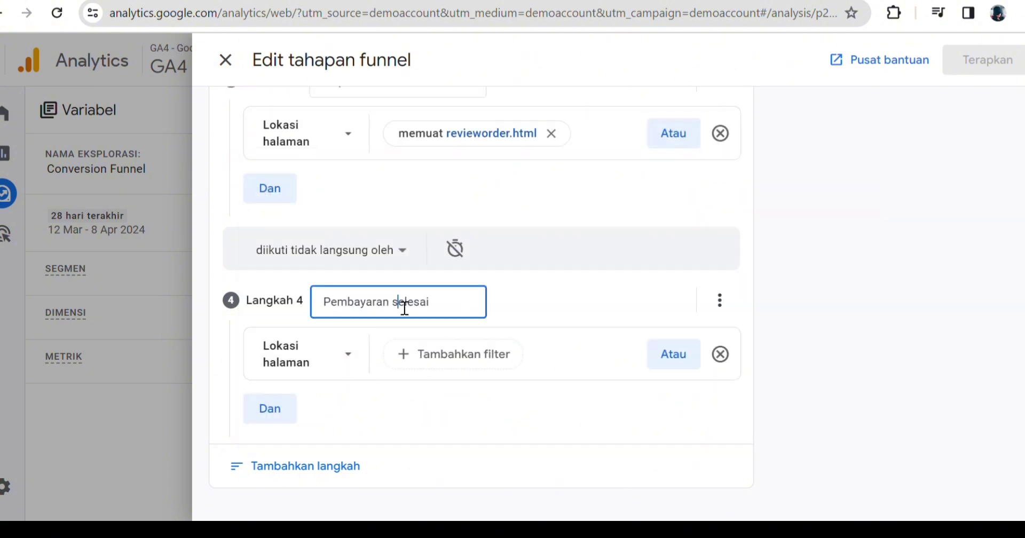
key(BackSpace)
text(S)
- Add a "berisi" filter with the value "ordercomplete.html" to the Pembayaran Selesai step's Lokasi halaman condition and apply it
click(476, 355)
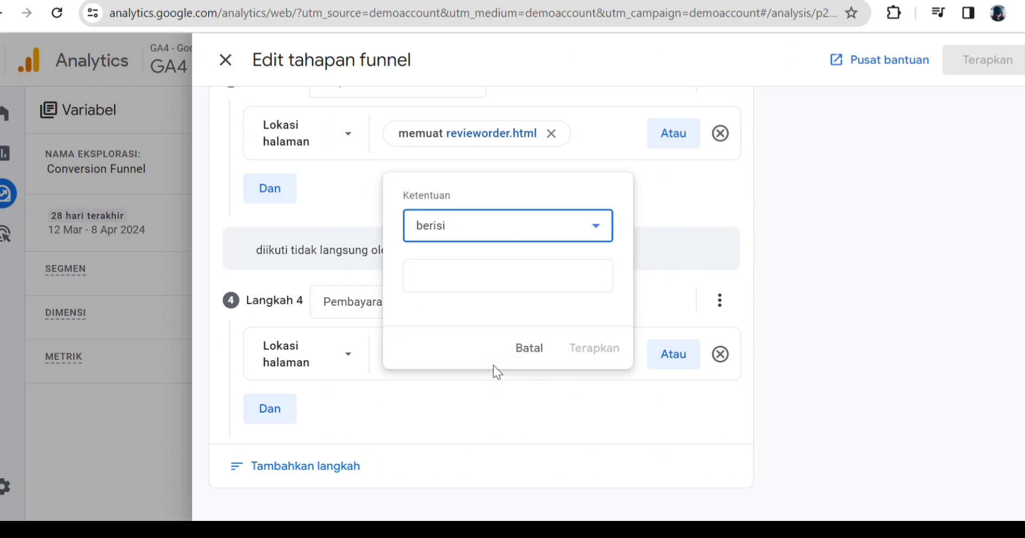
click(524, 281)
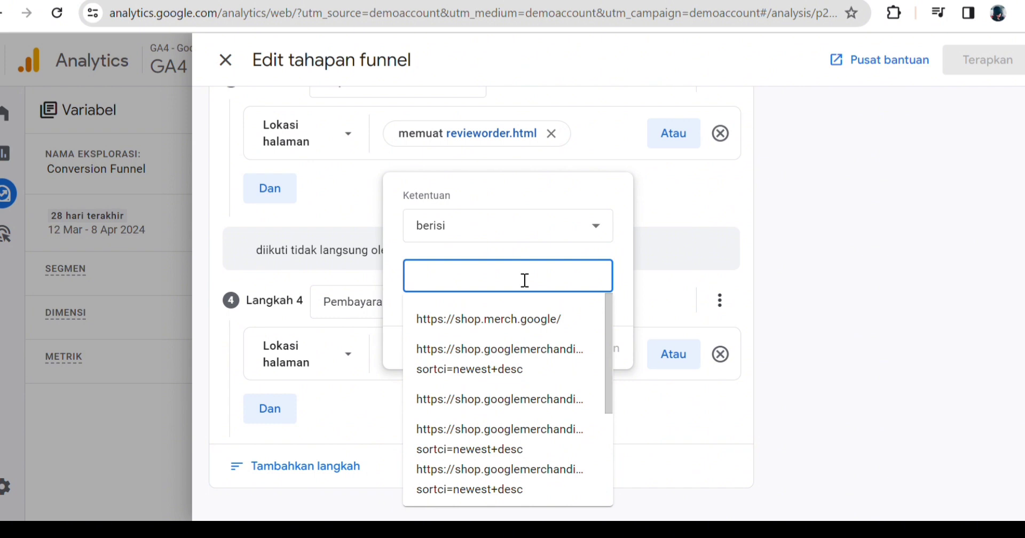
text(order)
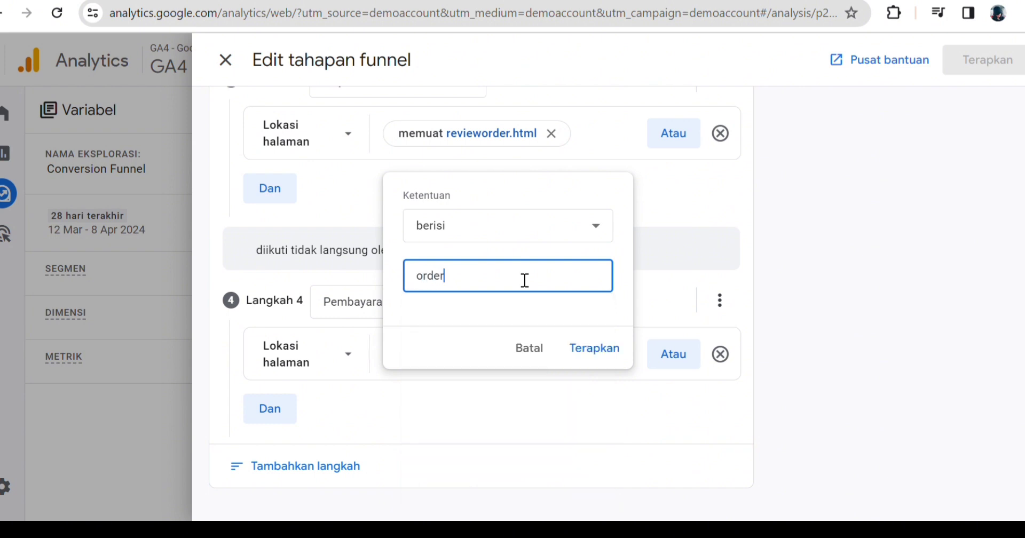
text(complete)
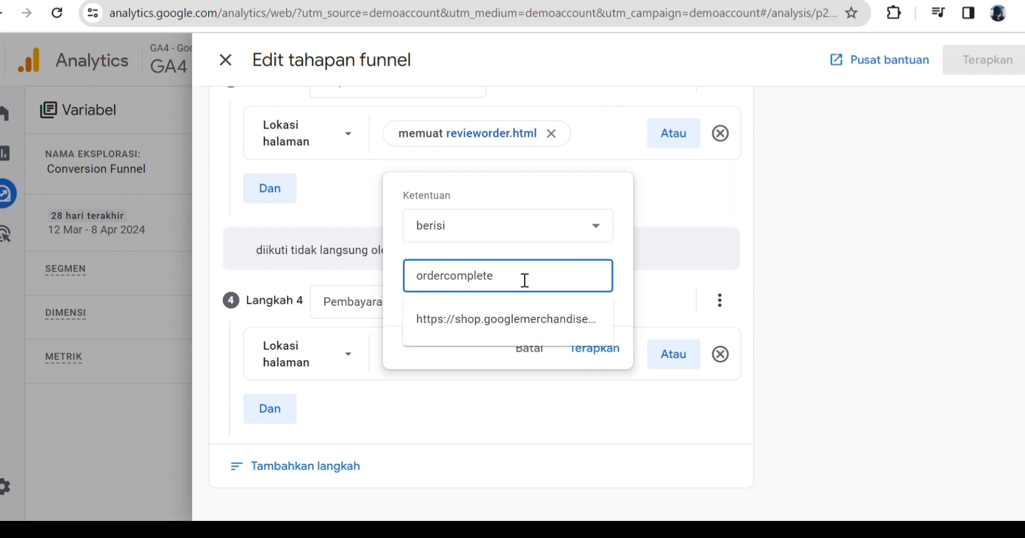
text(.)
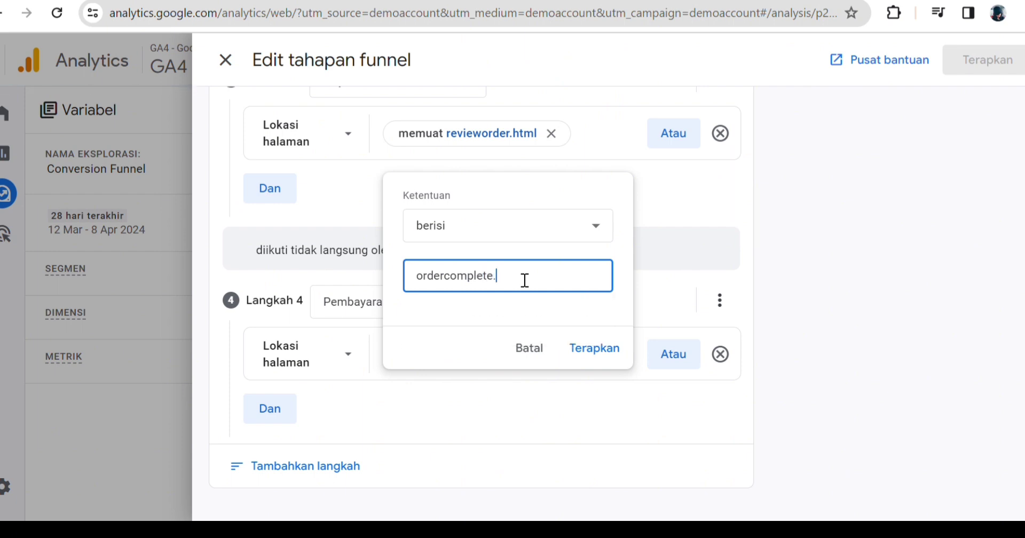
text(html)
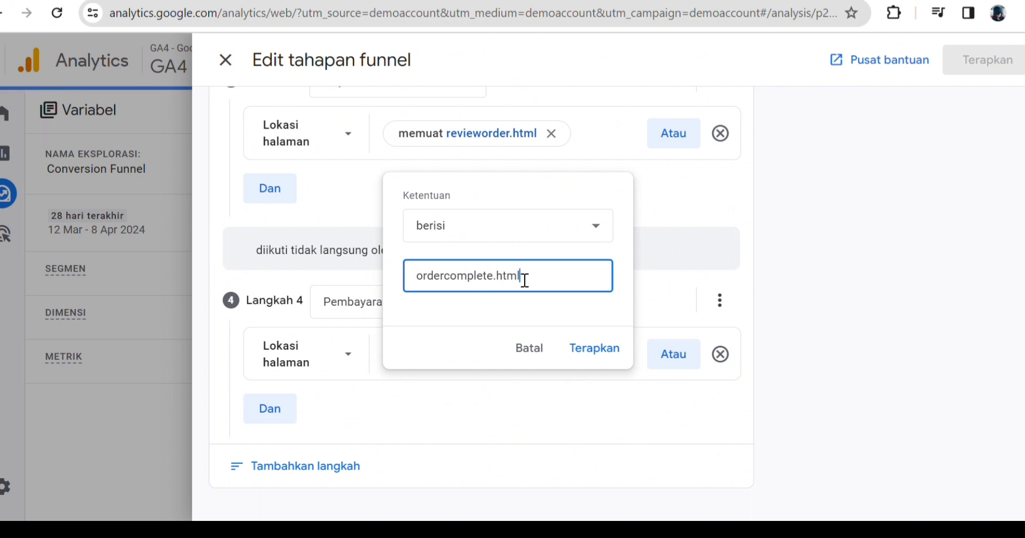
click(581, 353)
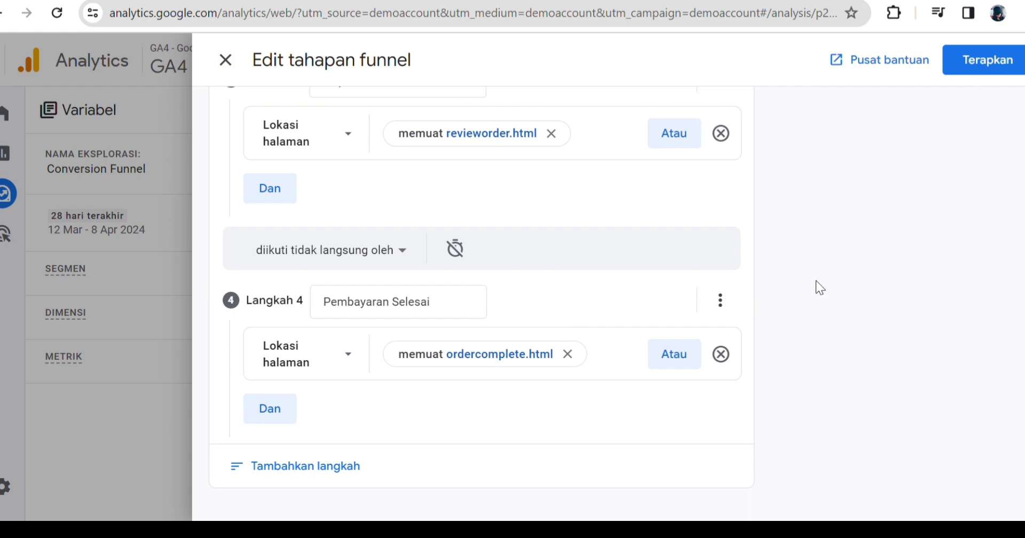
- Set the relation between the Pembayaran and Tinjauan steps to "diikuti langsung oleh"
scroll(668, 256, up, 9)
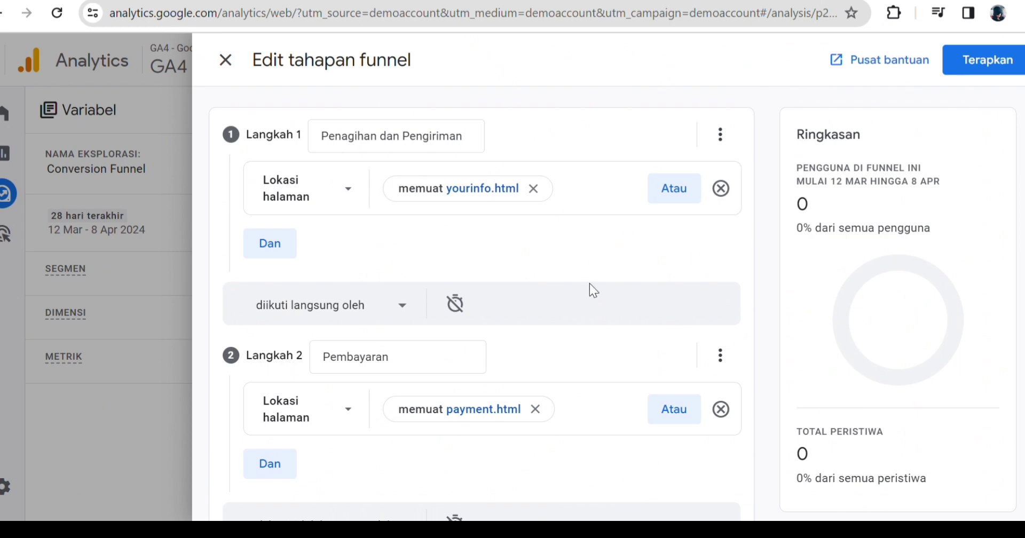
scroll(589, 284, down, 6)
scroll(588, 283, down, 2)
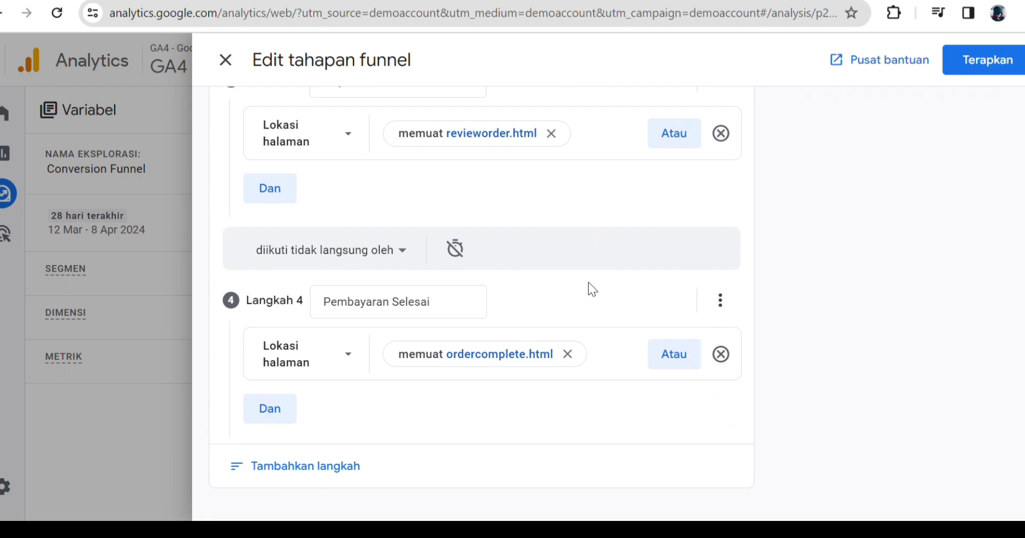
scroll(588, 283, up, 8)
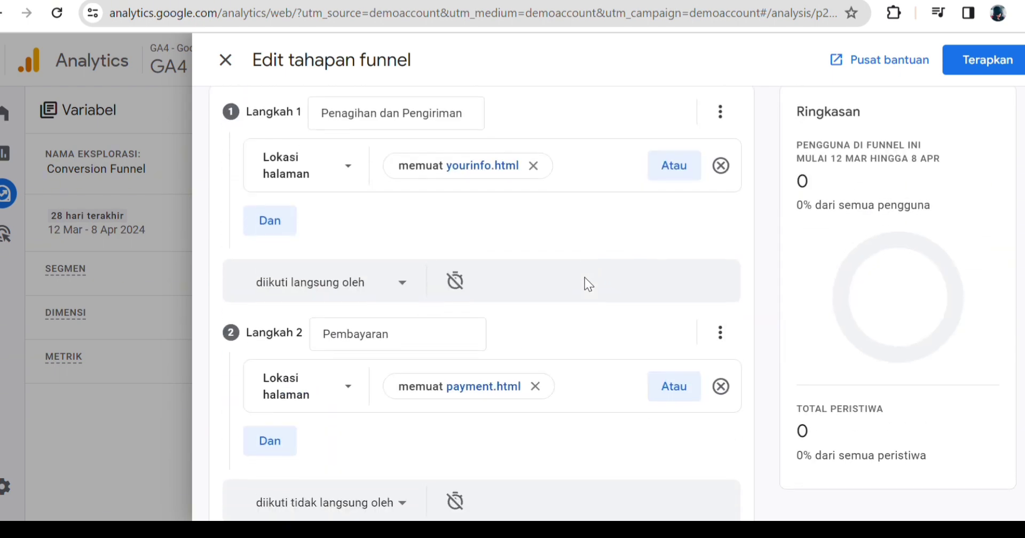
scroll(586, 282, down, 5)
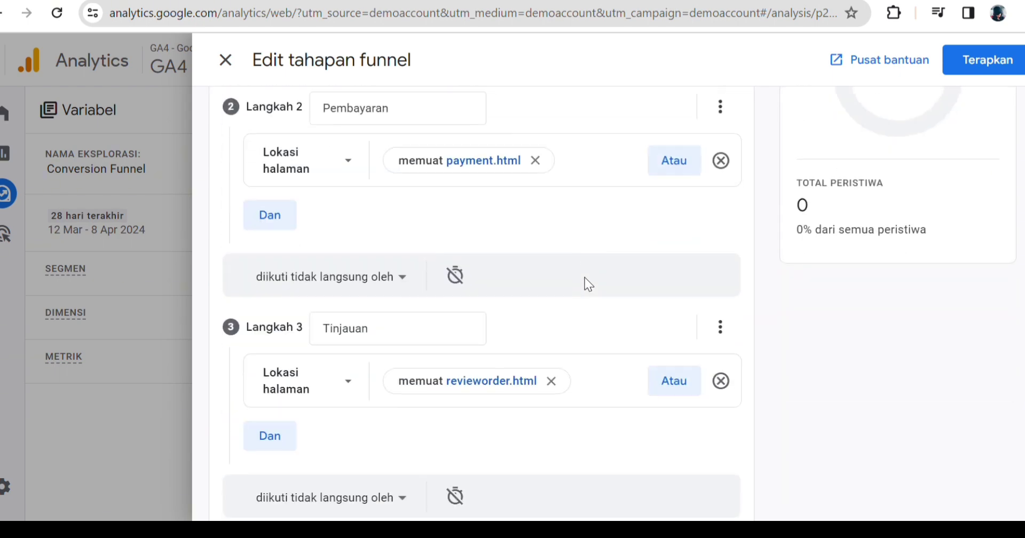
click(356, 282)
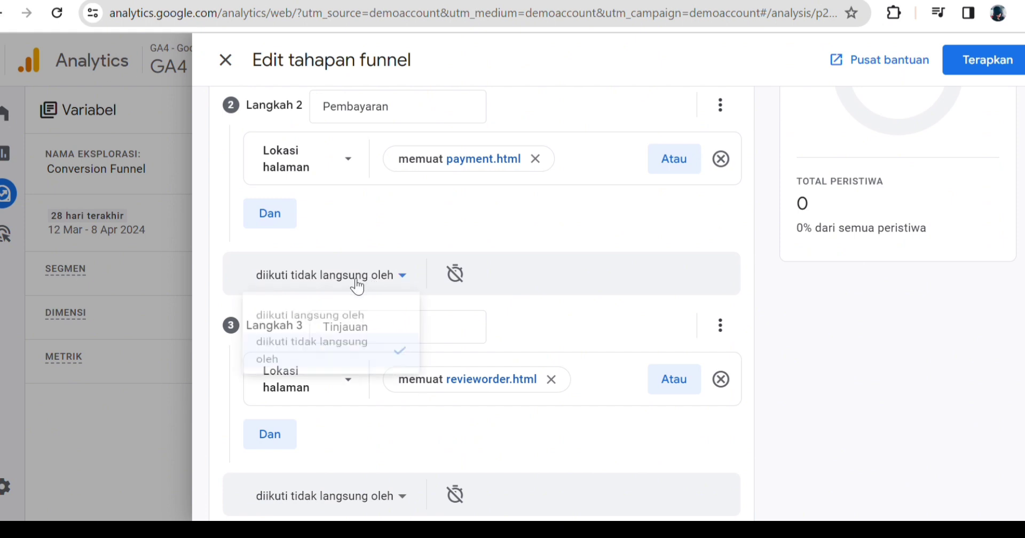
click(342, 309)
- Set the relation between the Tinjauan and Pembayaran Selesai steps to "diikuti langsung oleh"
scroll(389, 355, down, 3)
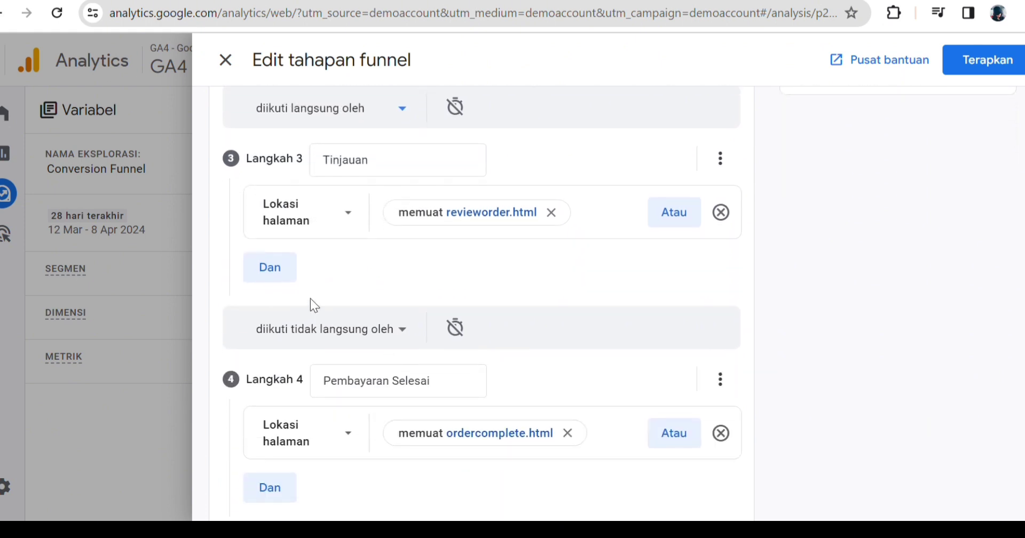
click(331, 338)
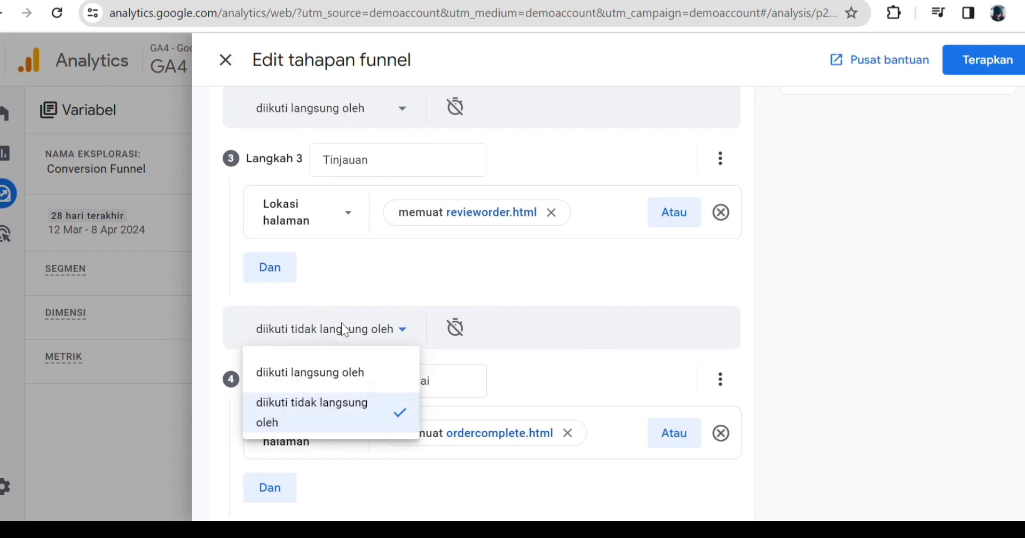
click(344, 366)
scroll(411, 296, up, 6)
scroll(368, 232, up, 2)
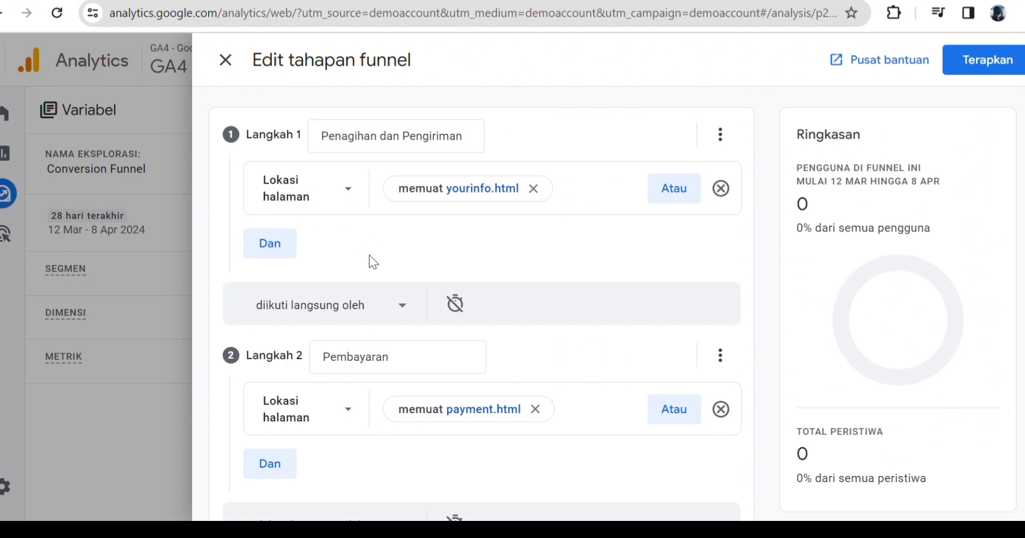
- Check the four funnel steps, keep "diikuti langsung oleh" between Tinjauan and Pembayaran Selesai, and apply the funnel
scroll(369, 256, down, 2)
scroll(370, 256, up, 2)
scroll(369, 255, down, 6)
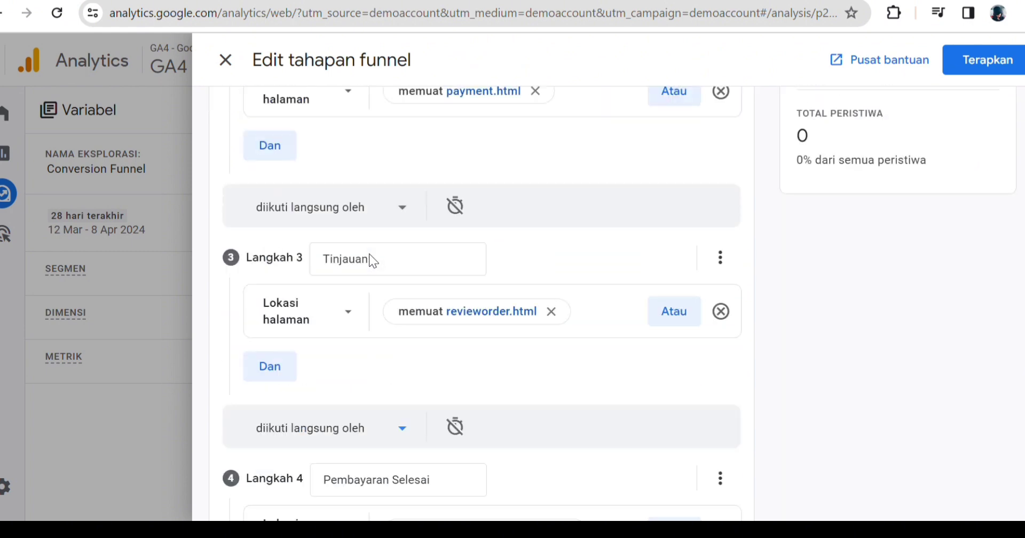
scroll(370, 254, down, 4)
click(374, 251)
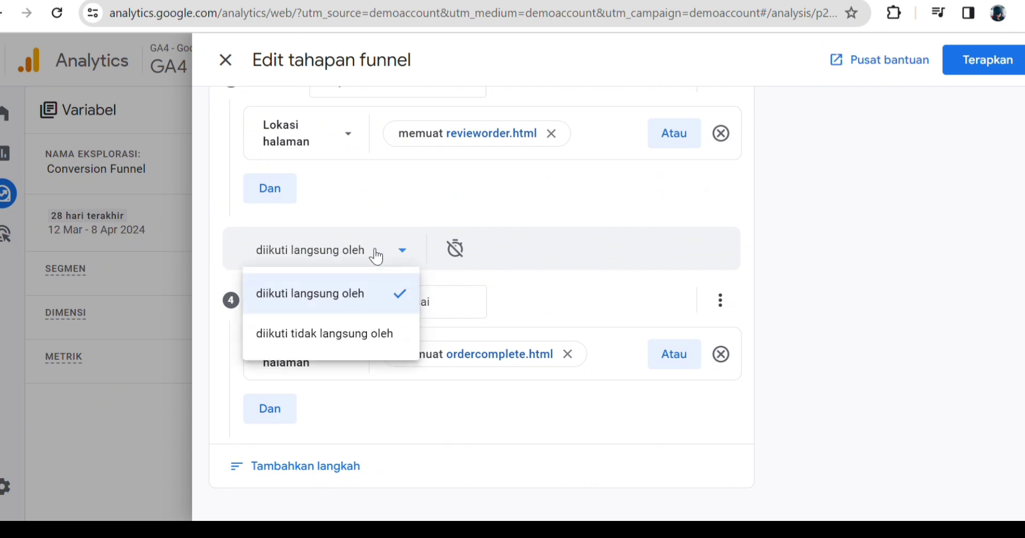
click(355, 299)
scroll(393, 395, up, 10)
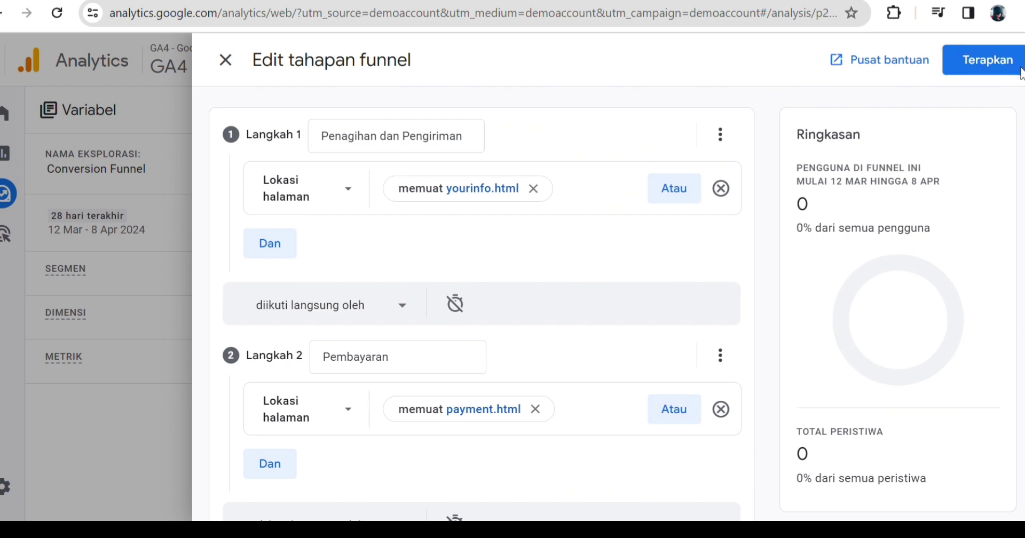
click(988, 60)
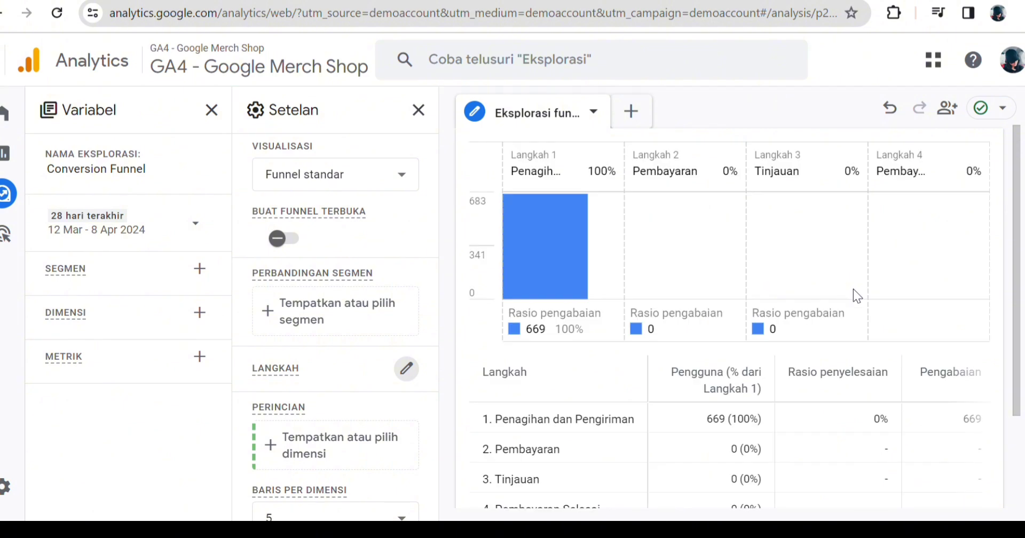
- Examine the funnel chart and its step table, keeping the visualization type as "Funnel standar"
scroll(844, 327, down, 2)
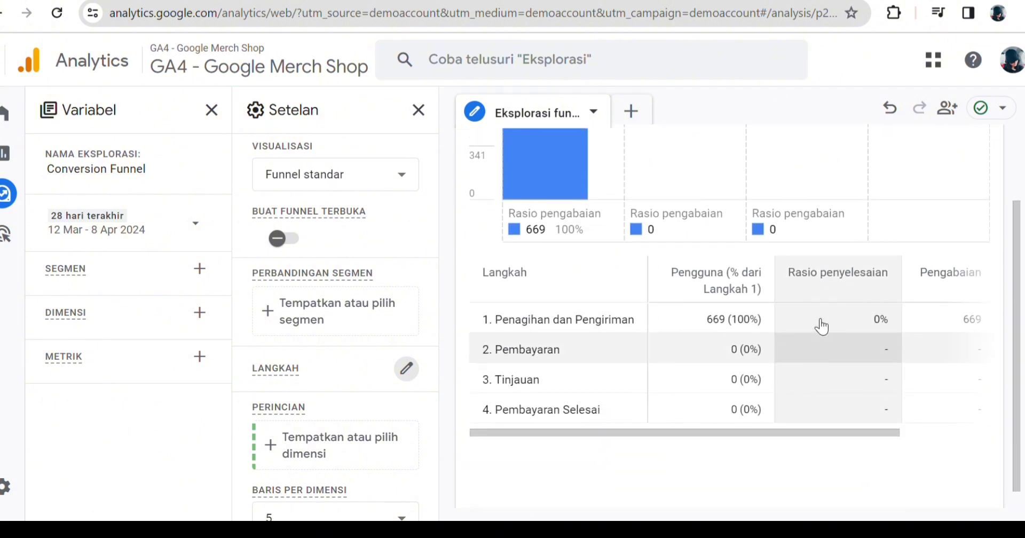
scroll(819, 320, up, 2)
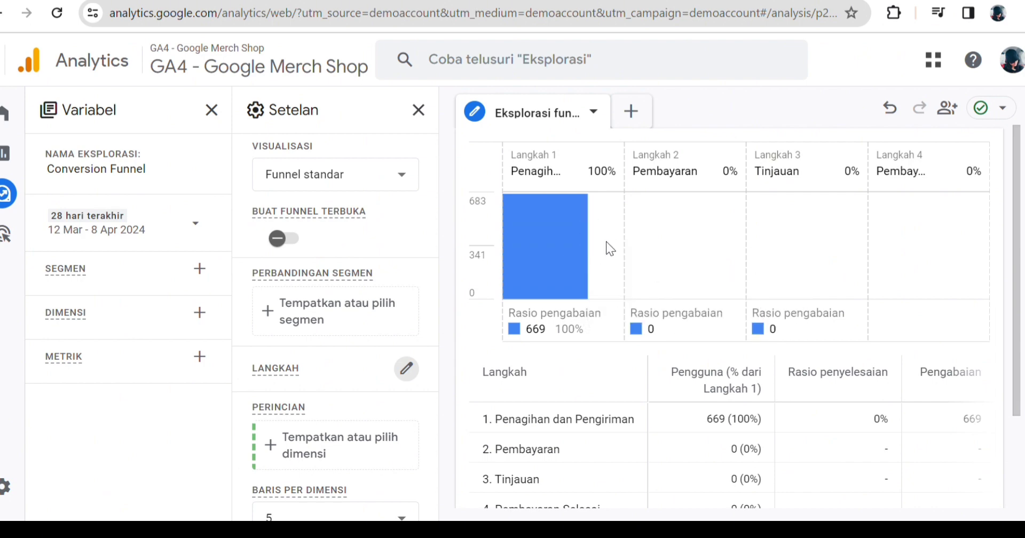
scroll(771, 378, down, 3)
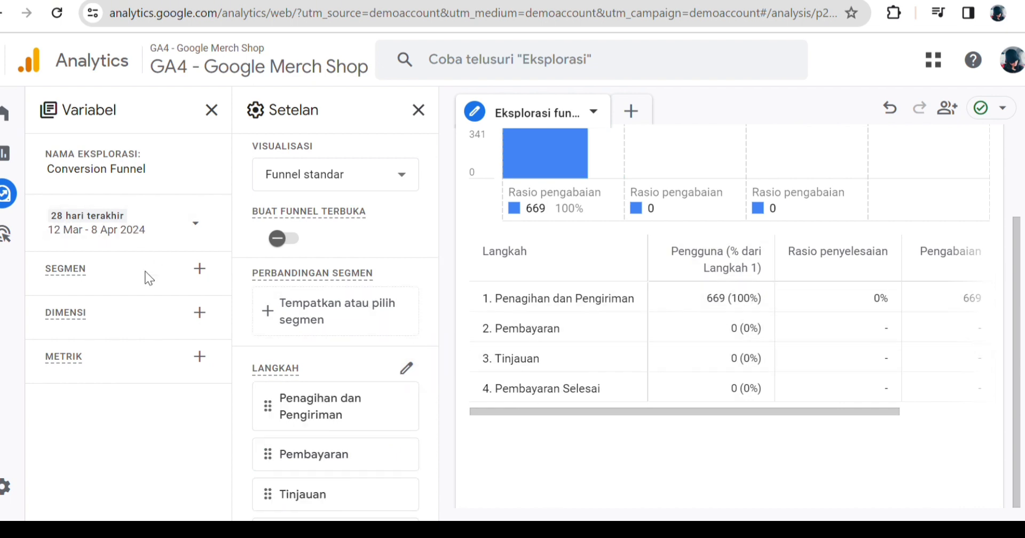
scroll(726, 476, up, 3)
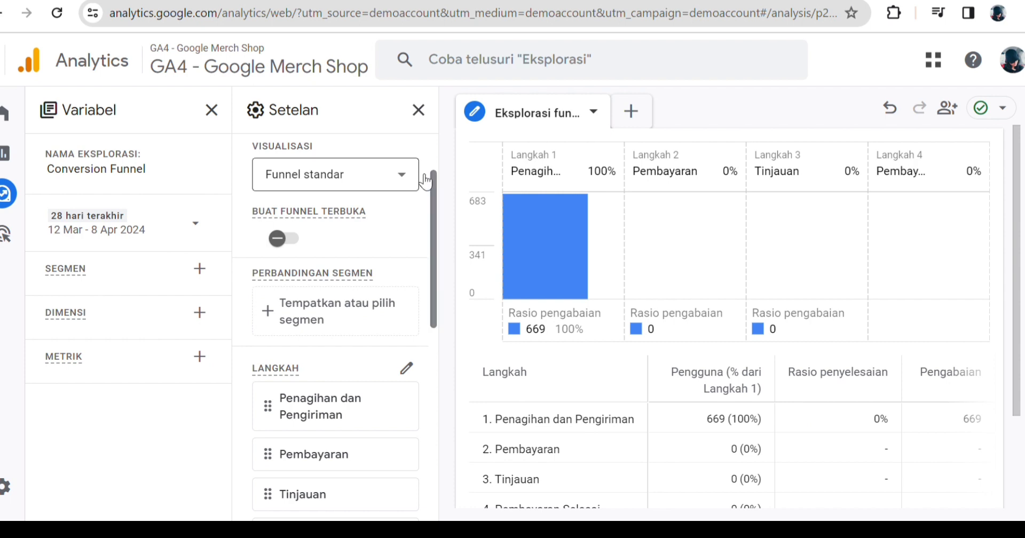
click(393, 180)
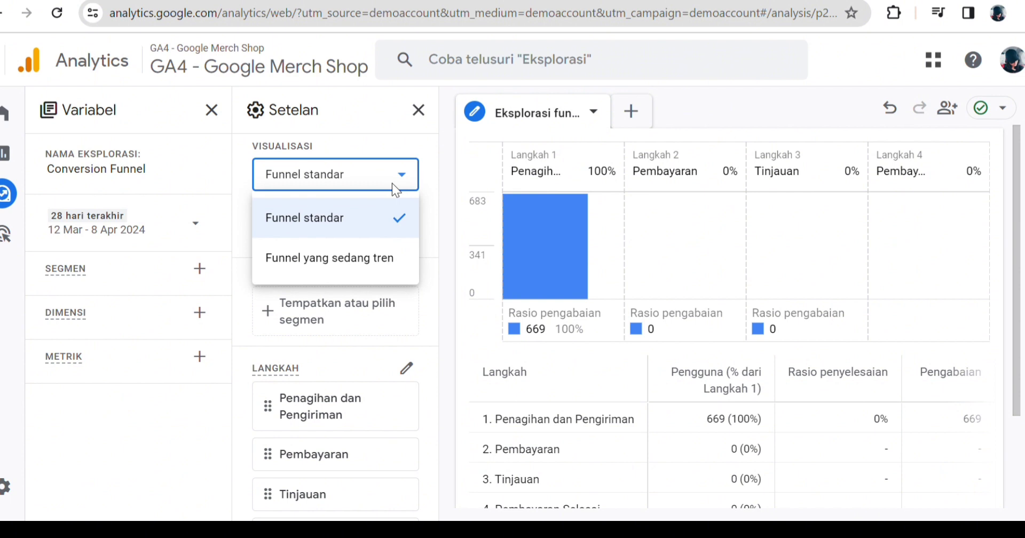
click(375, 219)
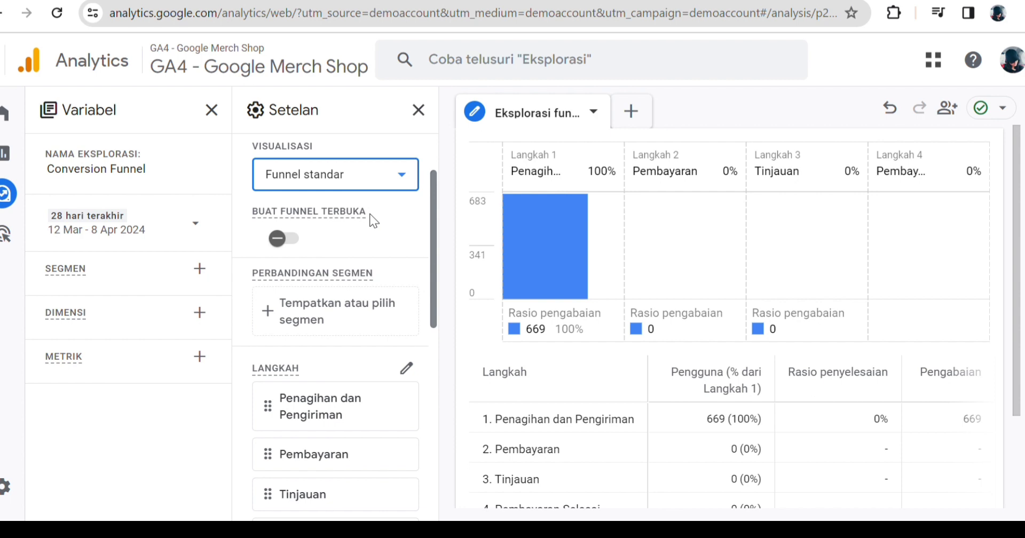
- Open the Iklan section and look over the conversion charts in Ringkasan iklan
click(17, 237)
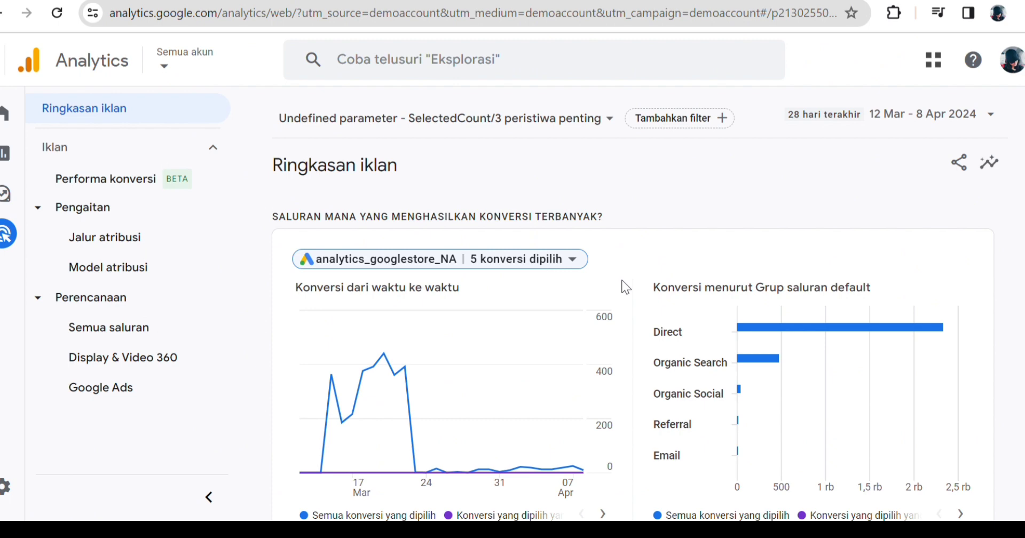
scroll(626, 287, down, 3)
scroll(518, 311, up, 3)
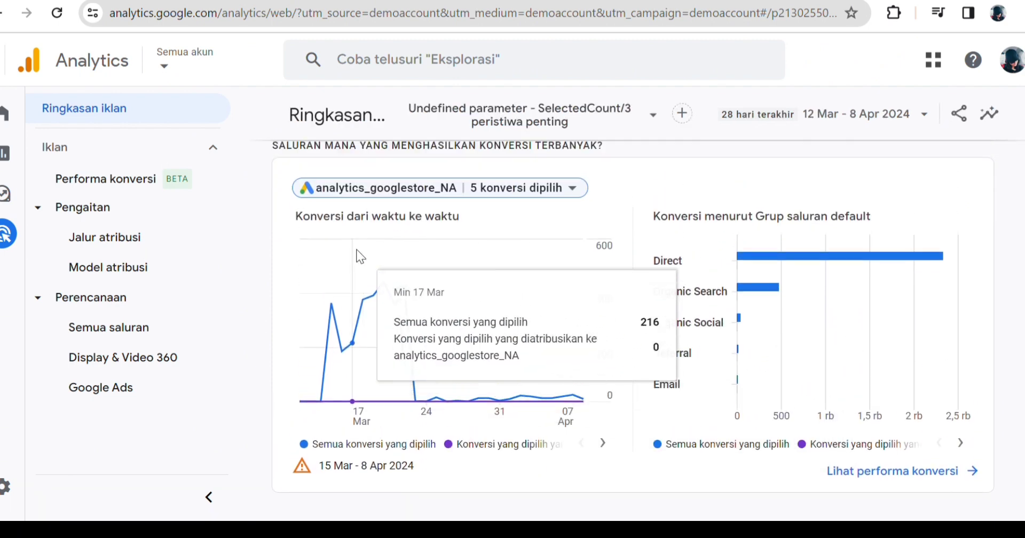
scroll(364, 257, down, 1)
scroll(364, 258, up, 1)
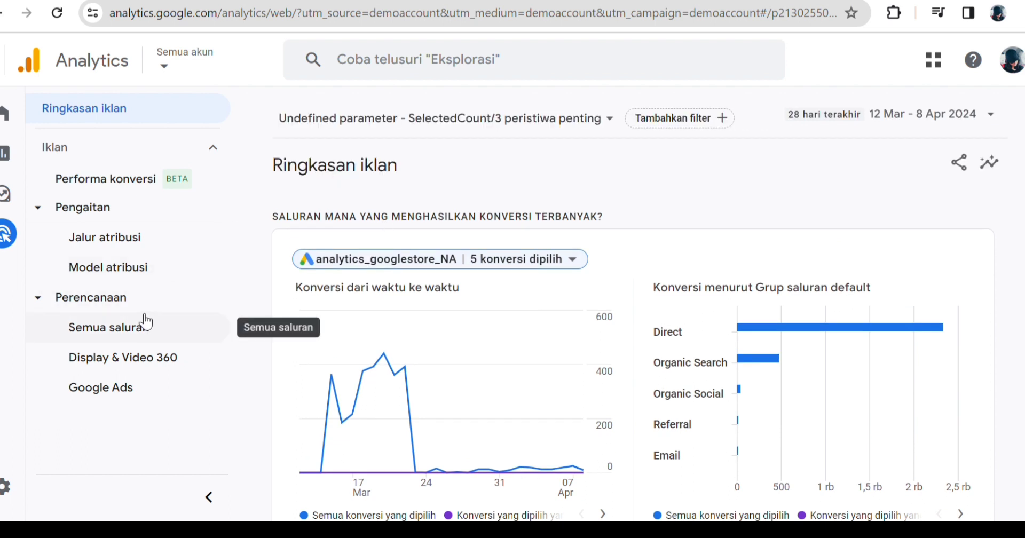
- Open the Google Ads report under Perencanaan and examine its campaign charts and table
click(135, 391)
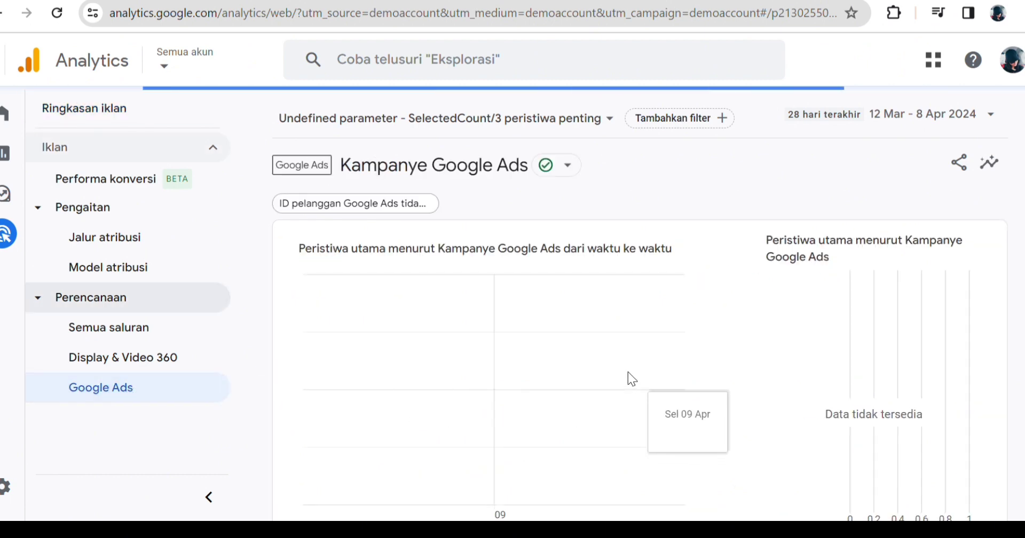
scroll(652, 363, down, 6)
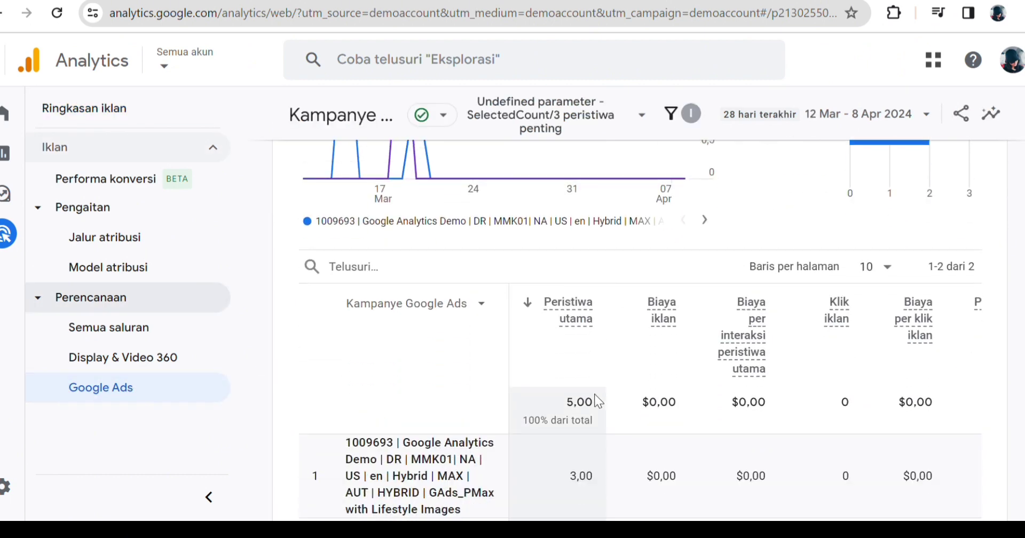
scroll(594, 393, down, 3)
scroll(593, 392, up, 10)
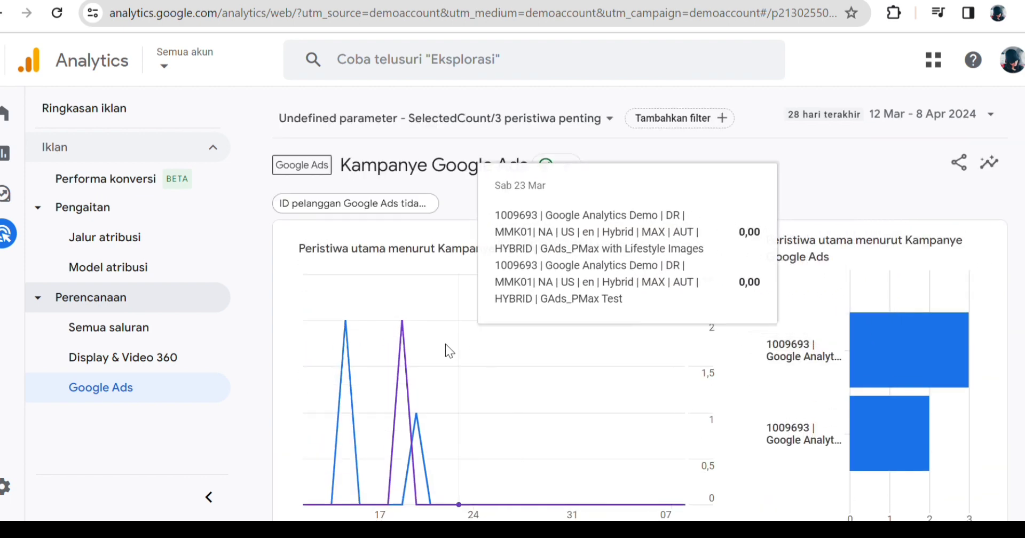
- View the Semua saluran report under Perencanaan and the Jalur atribusi report under Pengaitan
click(142, 335)
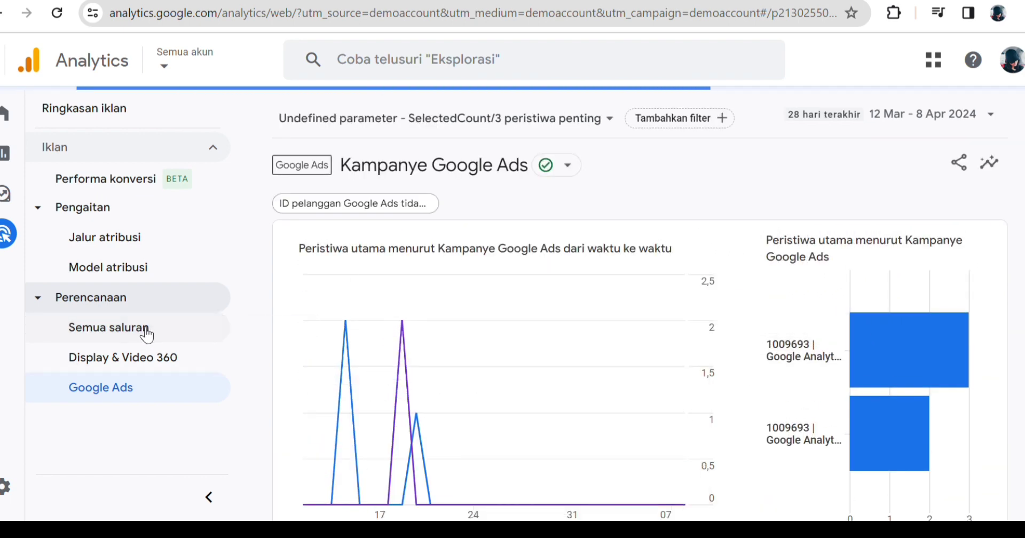
click(163, 218)
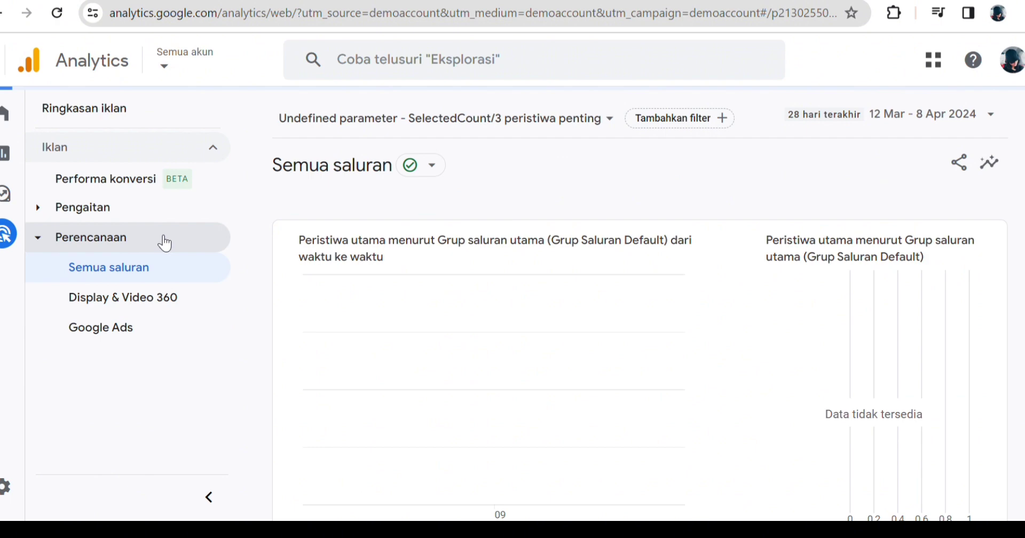
click(165, 208)
click(163, 246)
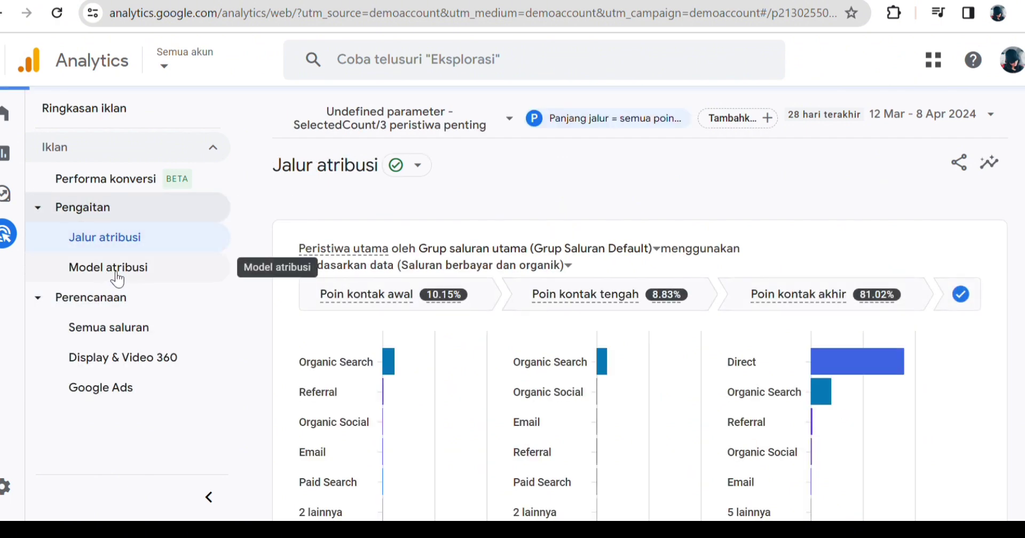
- Open the Model atribusi report and examine its table of channels, key events and revenue
click(179, 276)
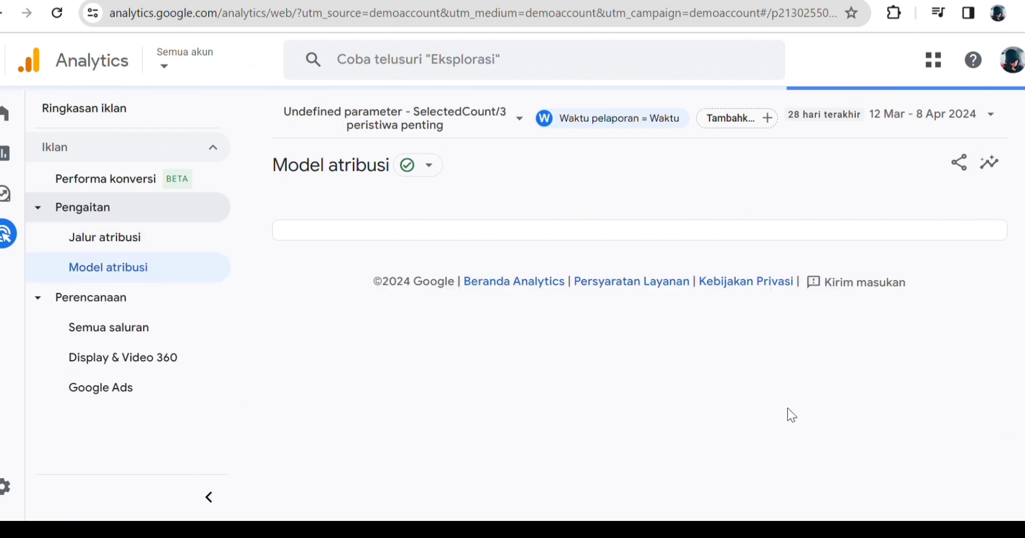
scroll(759, 388, down, 5)
scroll(757, 387, down, 2)
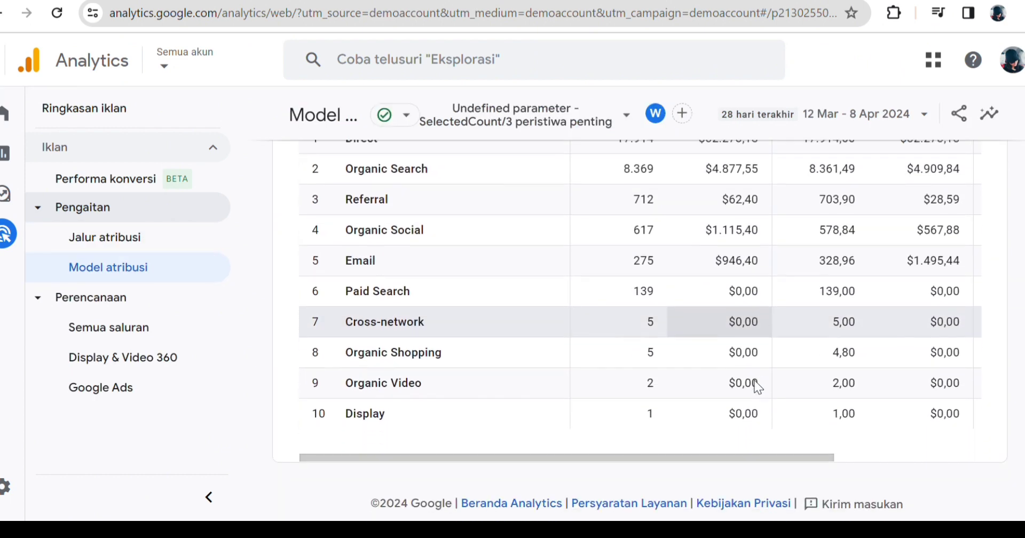
scroll(587, 308, up, 5)
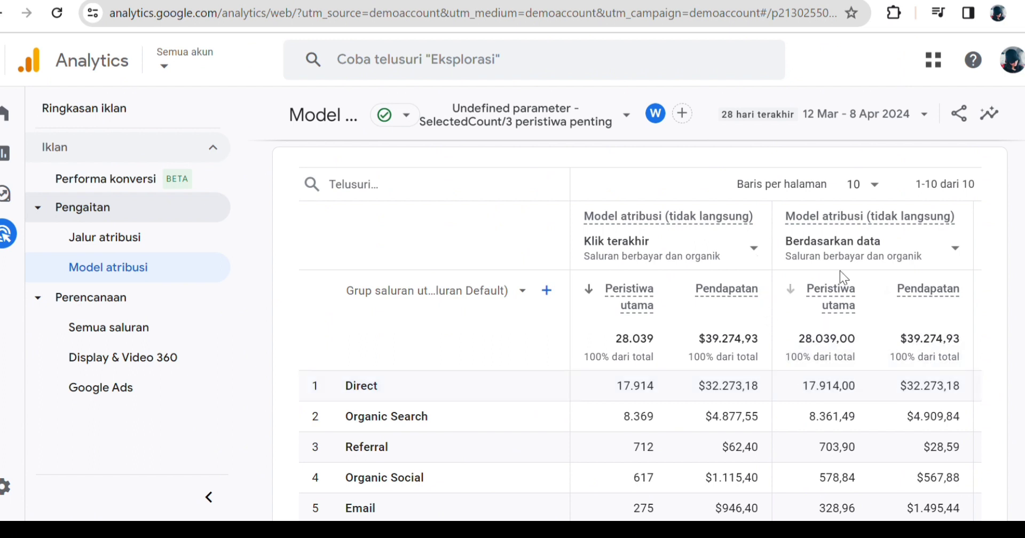
- Set the first attribution model to "Klik terakhir" under Saluran berbayar Google and review the channel table
click(755, 249)
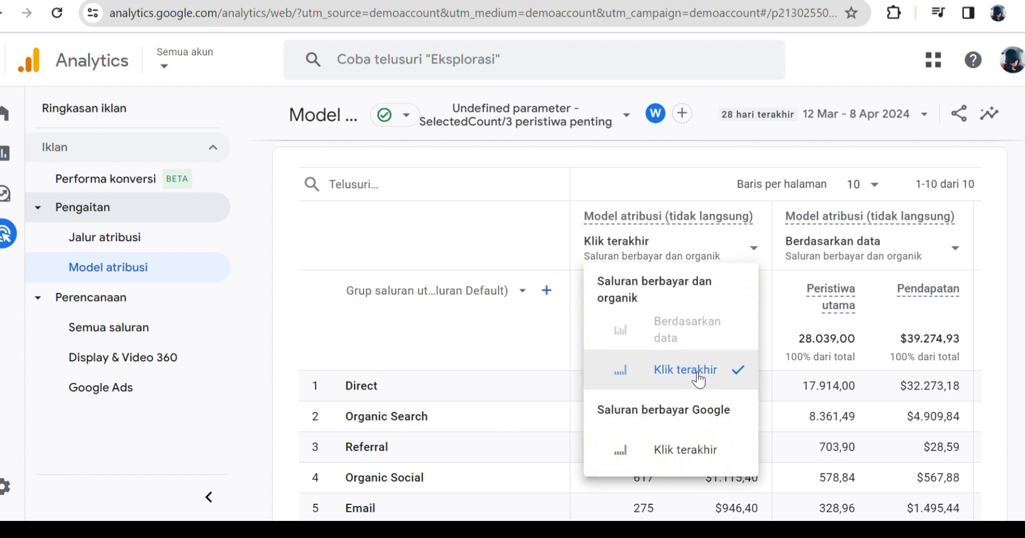
click(696, 449)
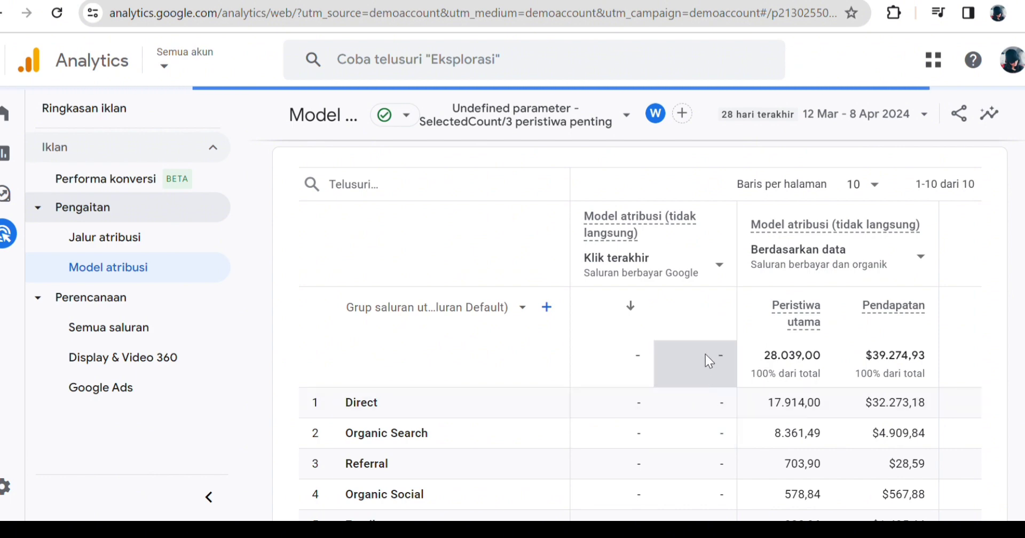
scroll(688, 429, down, 5)
scroll(687, 435, up, 3)
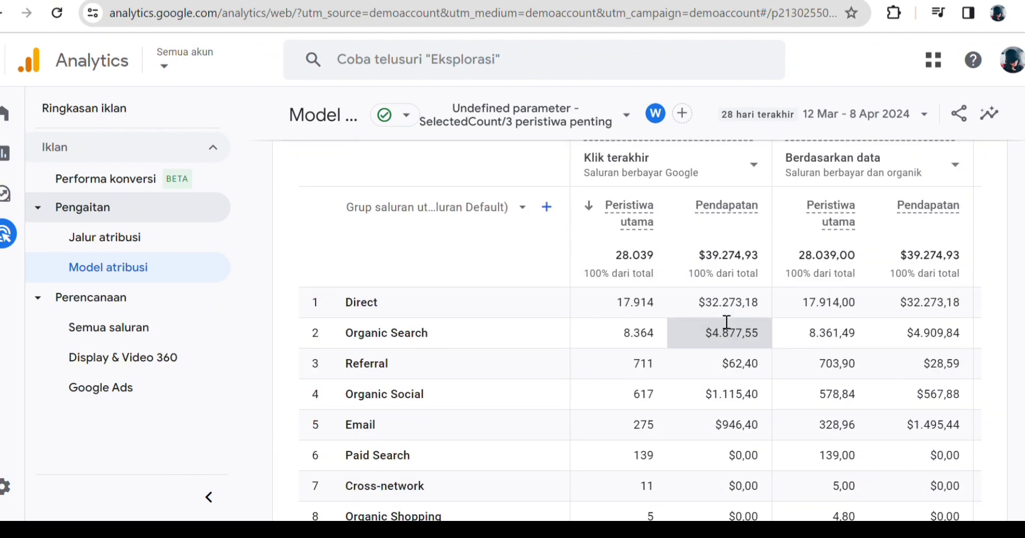
scroll(754, 315, up, 3)
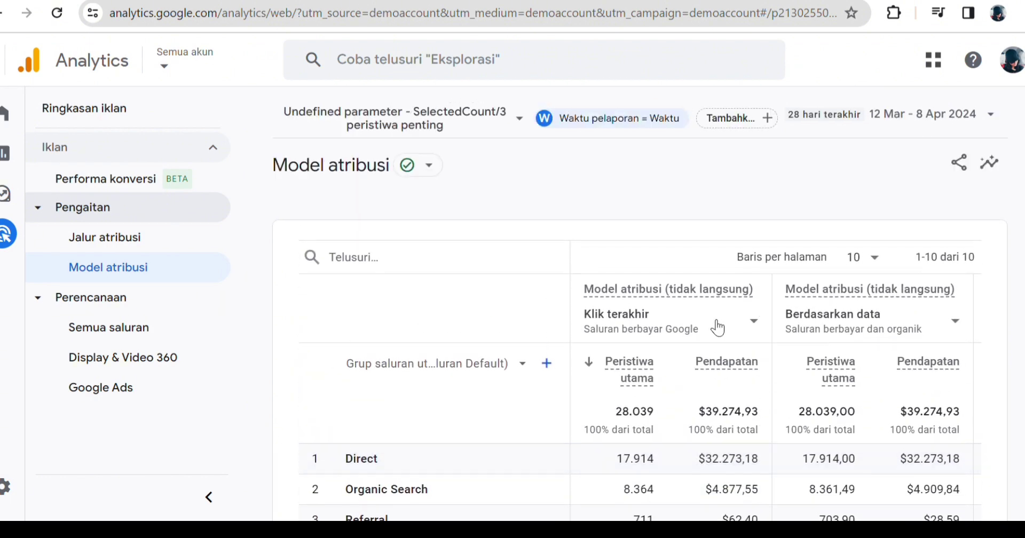
- Examine the available models for both attribution columns without changing them, and look through the lower rows of the channel table
click(718, 328)
click(740, 283)
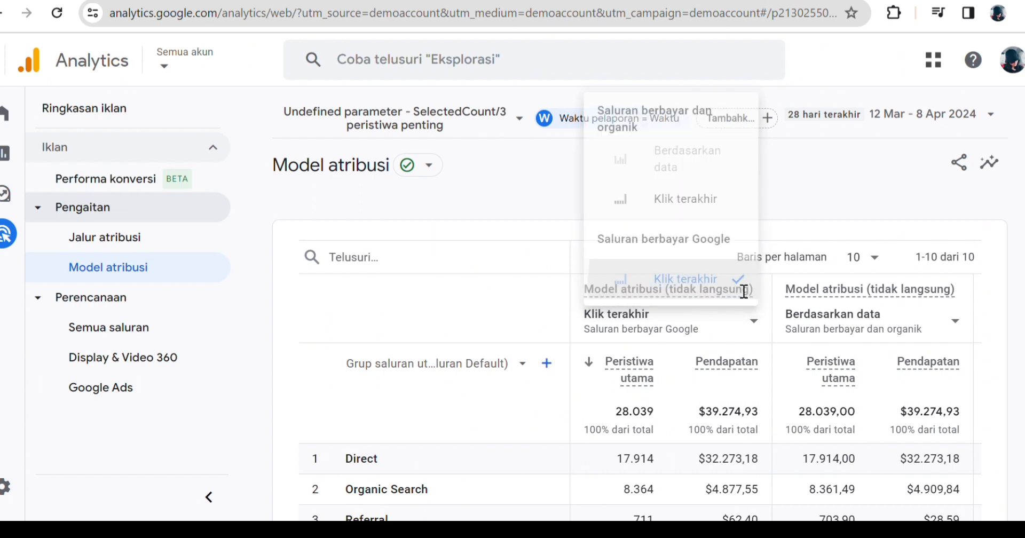
click(756, 322)
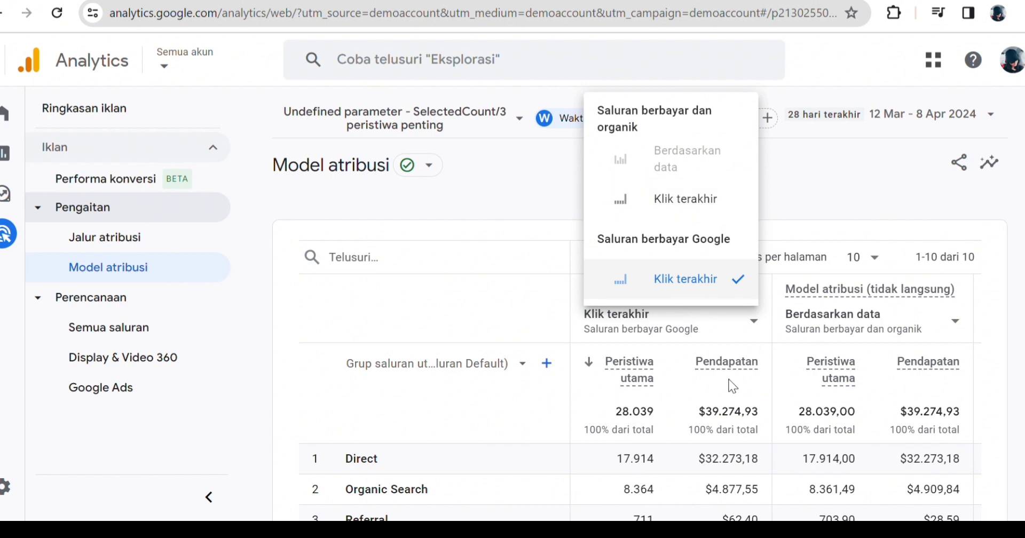
click(866, 304)
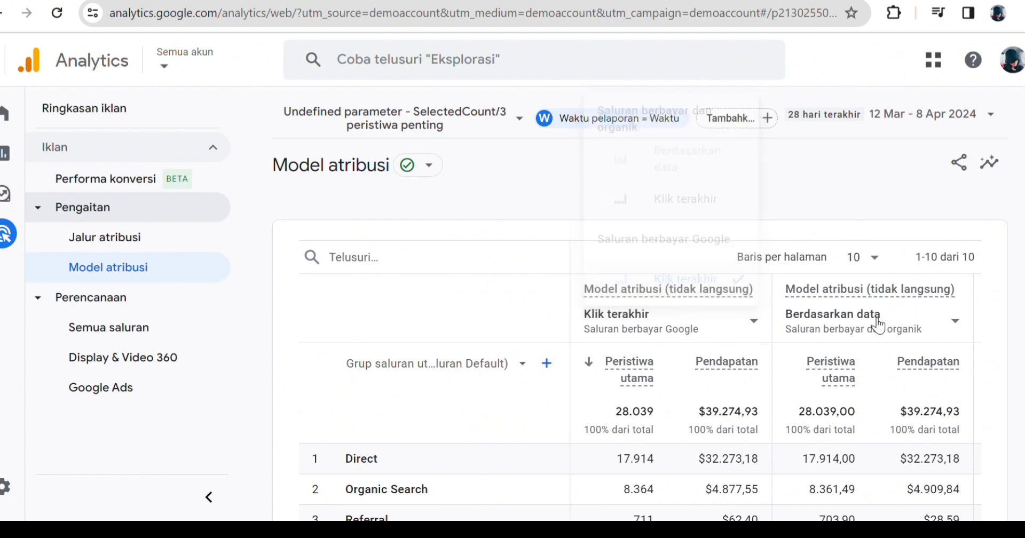
click(956, 322)
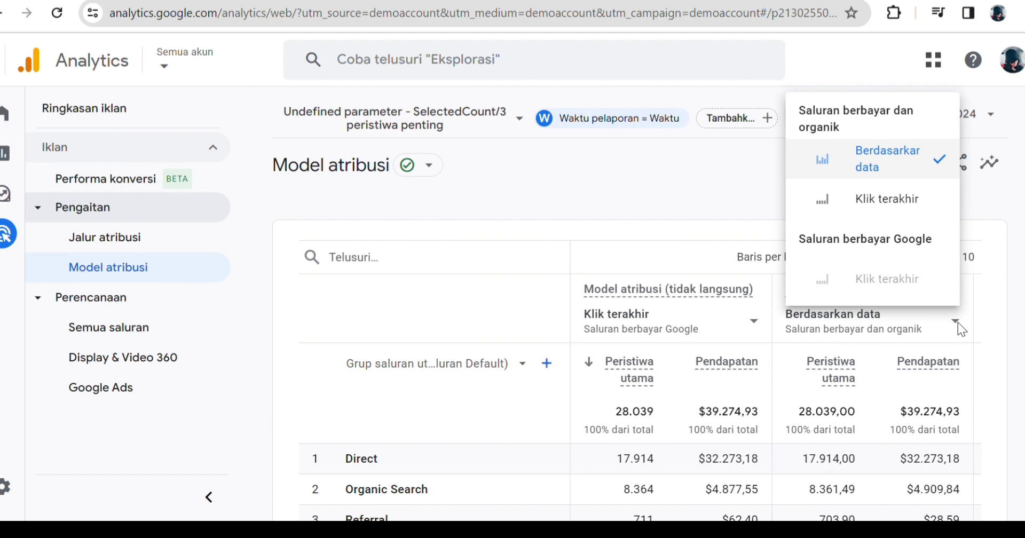
click(740, 231)
scroll(819, 356, down, 6)
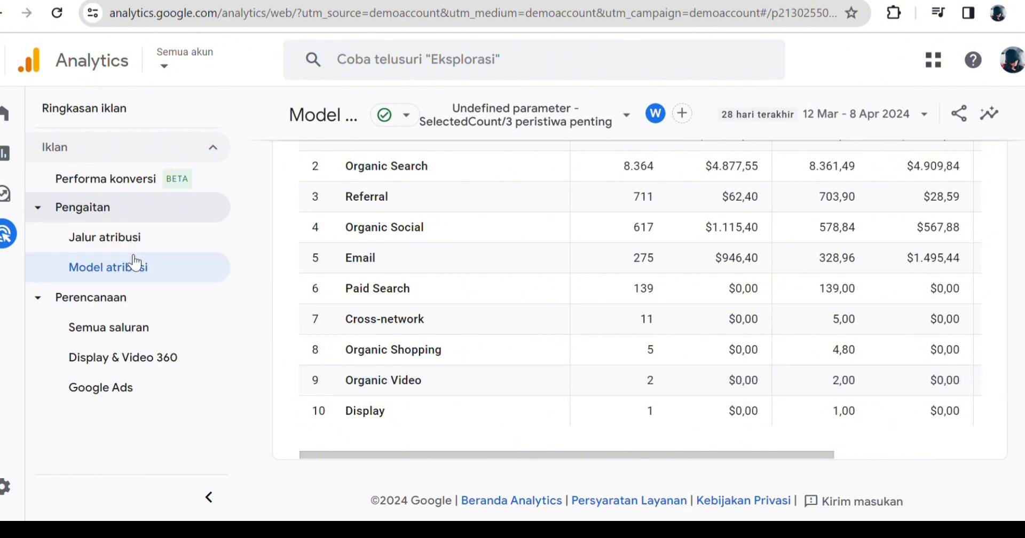
- Return to the Jalur atribusi report, and open the Admin page to look through its property settings
click(130, 264)
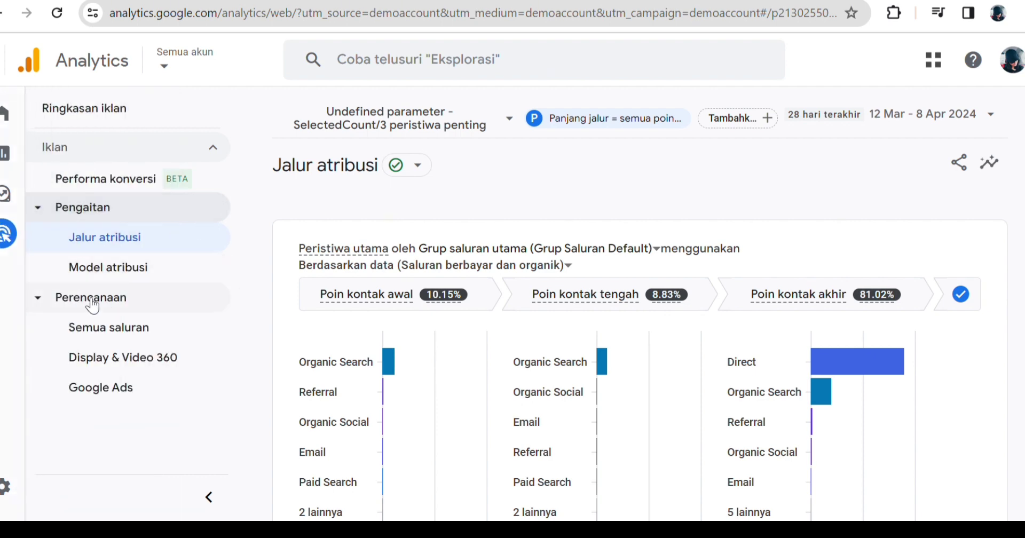
mouse_move(5, 434)
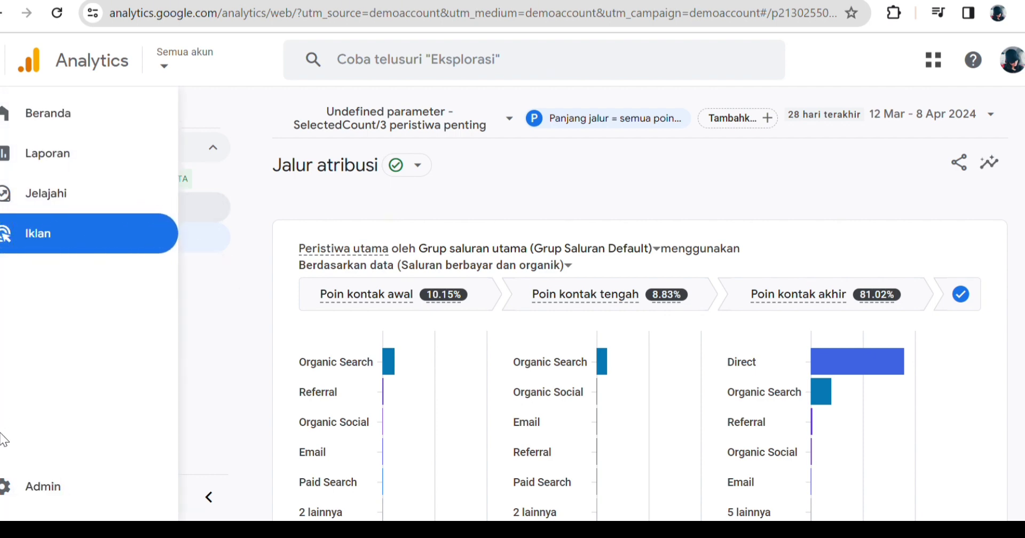
click(10, 488)
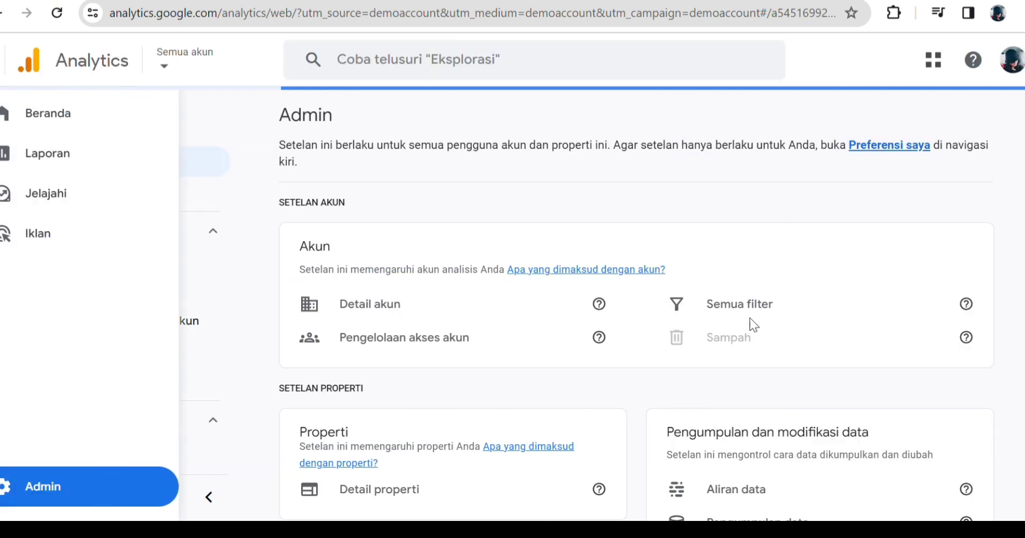
scroll(549, 402, down, 6)
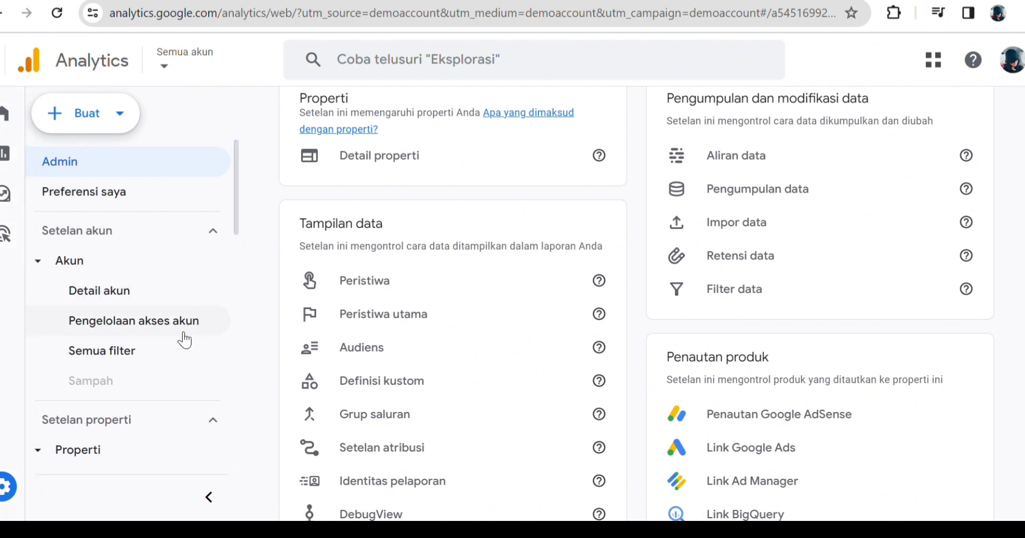
- Look through the account, property and product-link entries of the Admin settings, and open the Aliran data page
scroll(179, 351, down, 2)
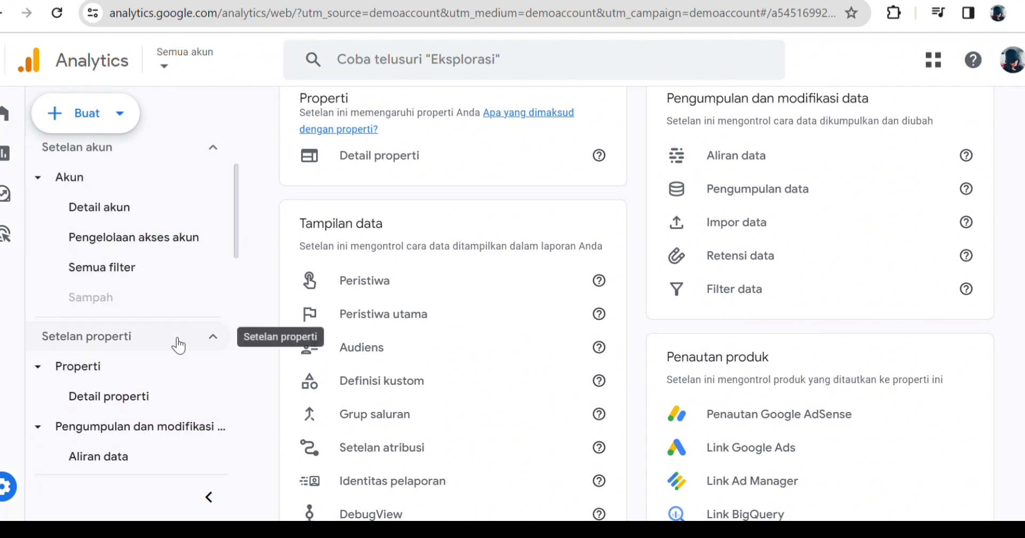
scroll(154, 380, down, 10)
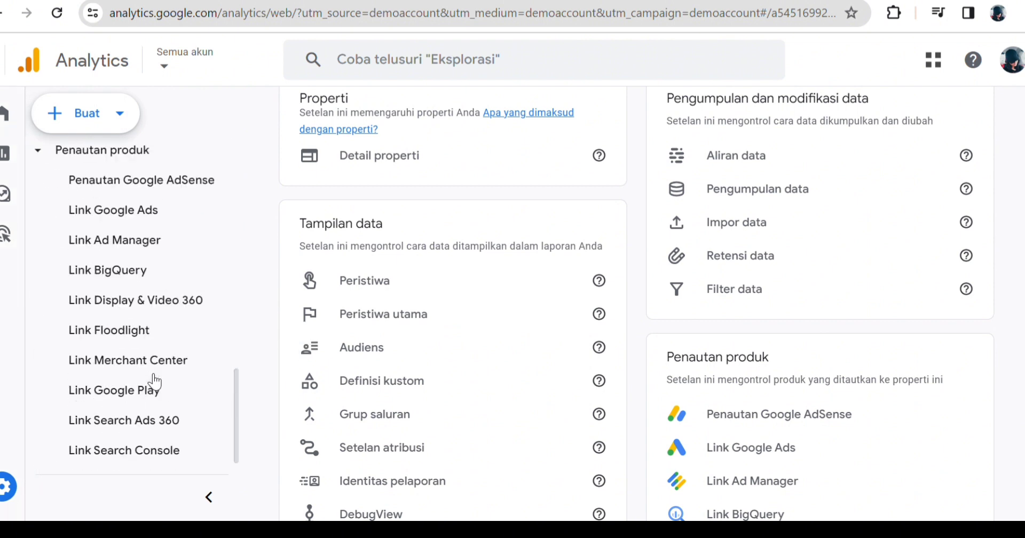
scroll(154, 380, up, 2)
scroll(155, 366, up, 6)
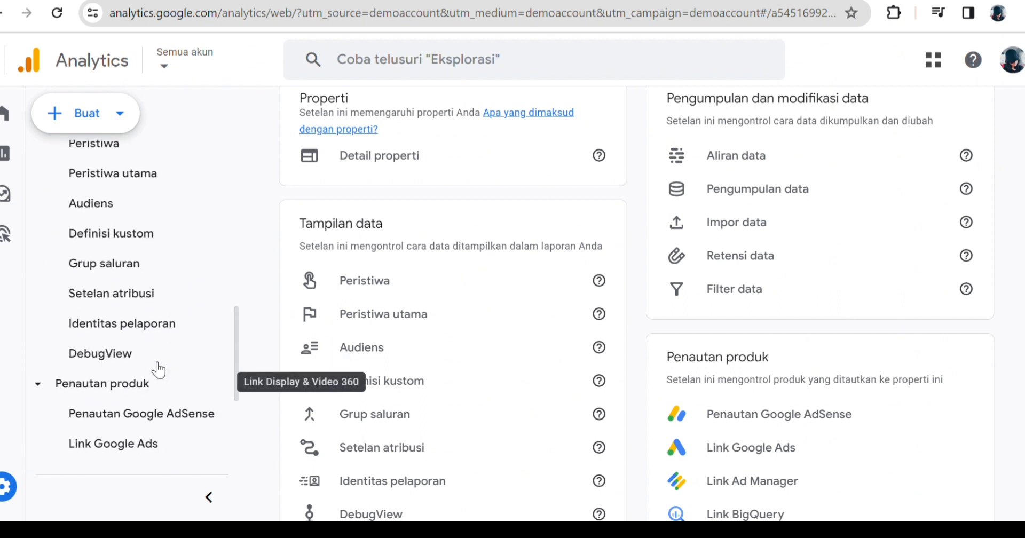
scroll(158, 369, down, 4)
scroll(158, 370, up, 12)
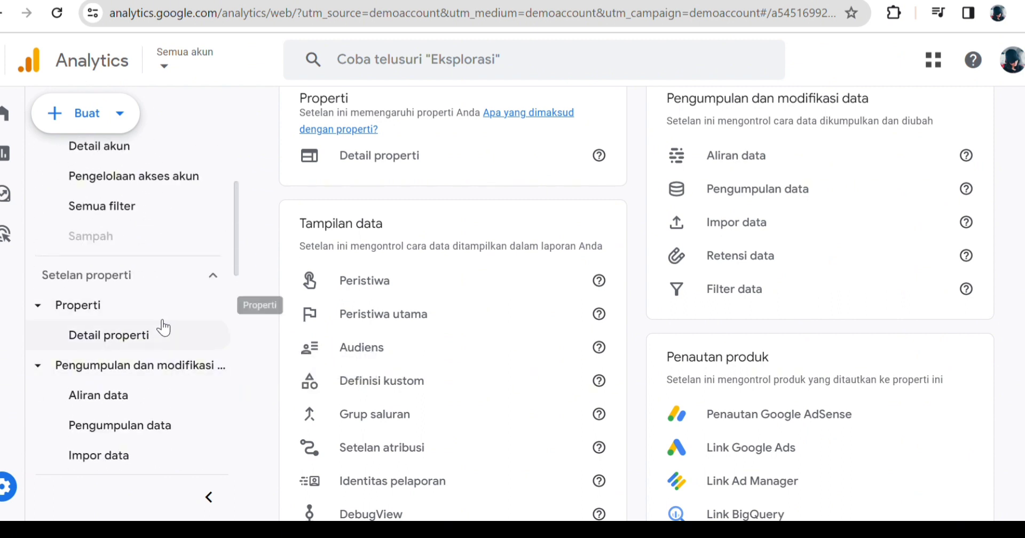
click(147, 397)
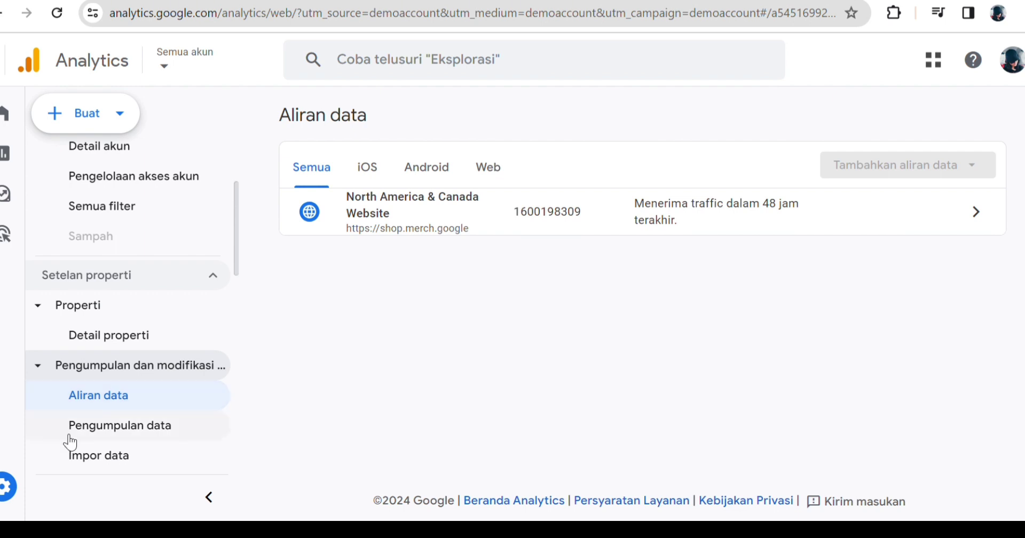
- Collapse and re-expand the Setelan properti group, and look through its data collection and Tampilan data entries
click(213, 278)
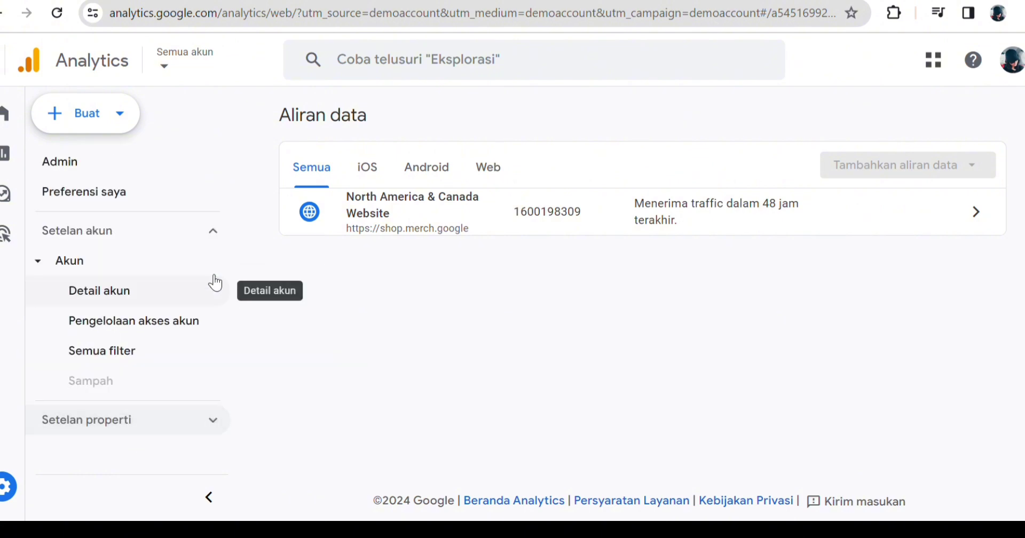
click(191, 421)
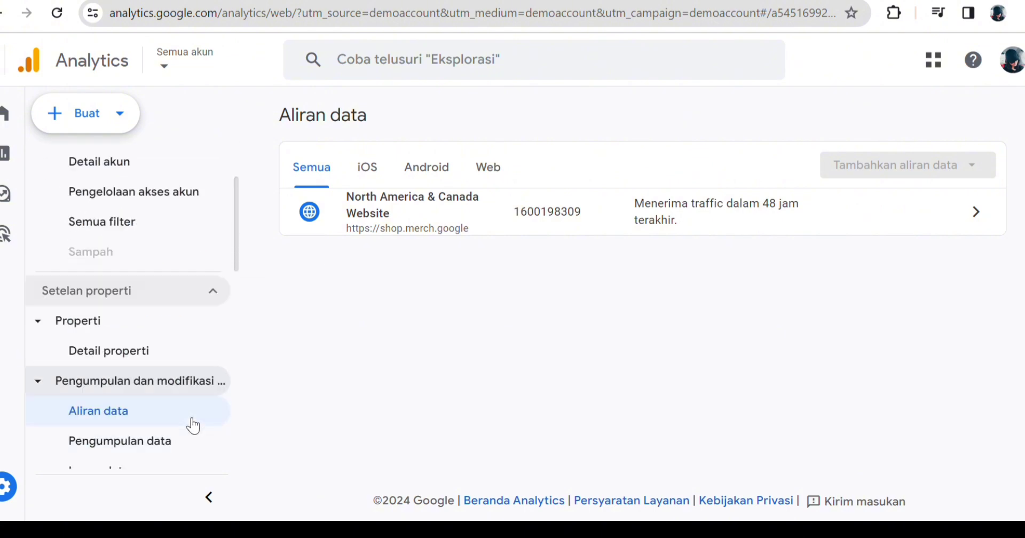
scroll(206, 283, down, 1)
scroll(207, 283, up, 1)
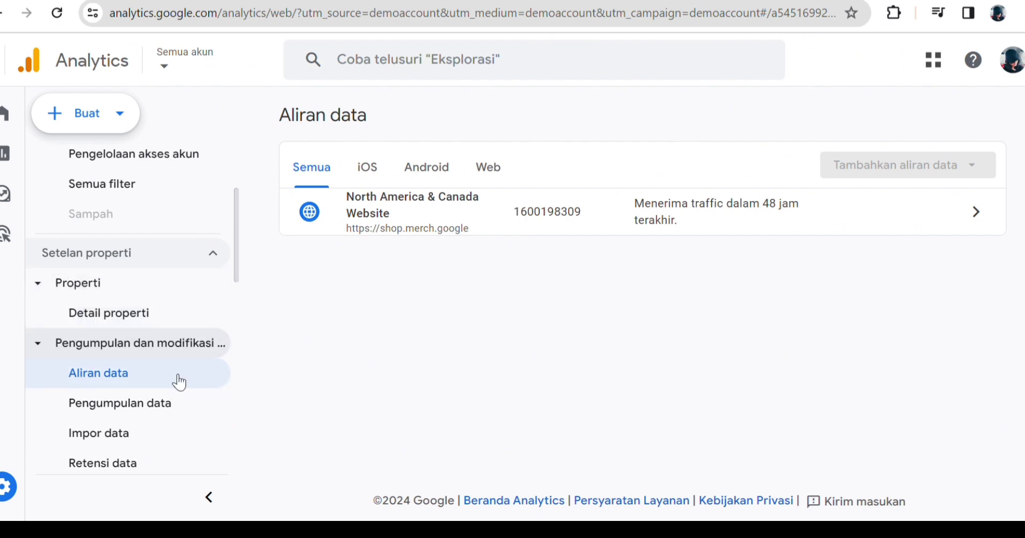
scroll(179, 383, down, 2)
scroll(152, 408, down, 2)
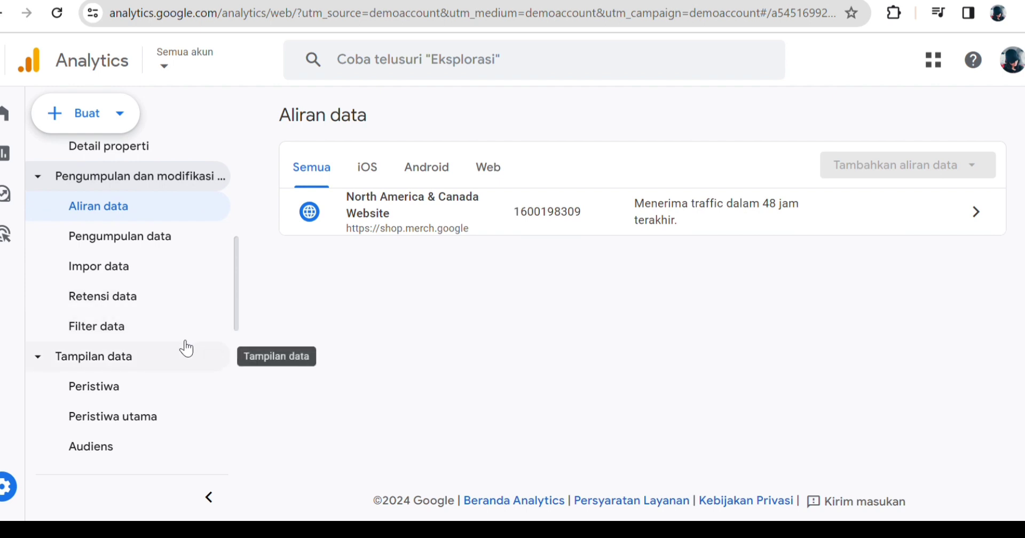
- Open the Peristiwa page under Tampilan data and examine the table of existing events
click(162, 382)
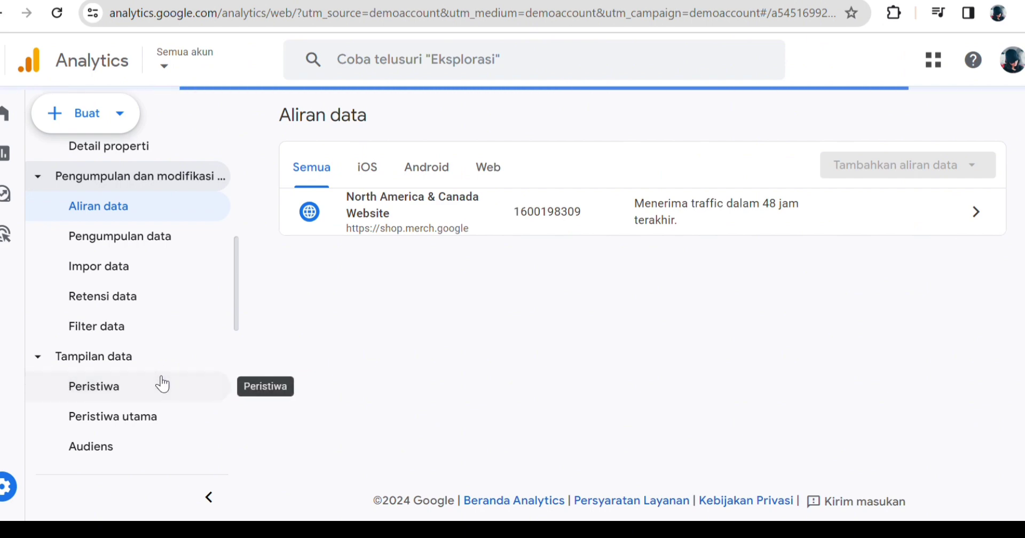
scroll(598, 350, down, 3)
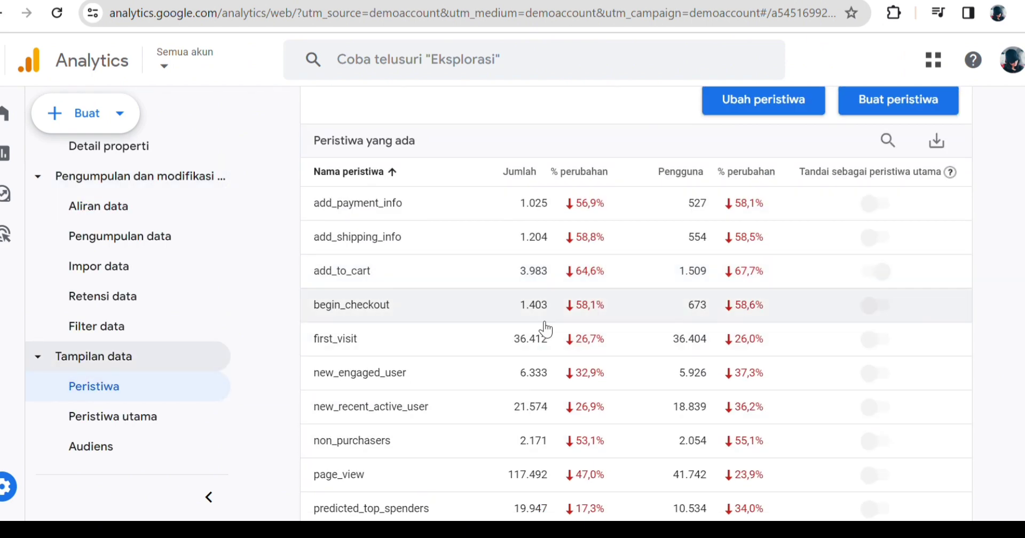
scroll(658, 353, down, 3)
scroll(658, 352, down, 4)
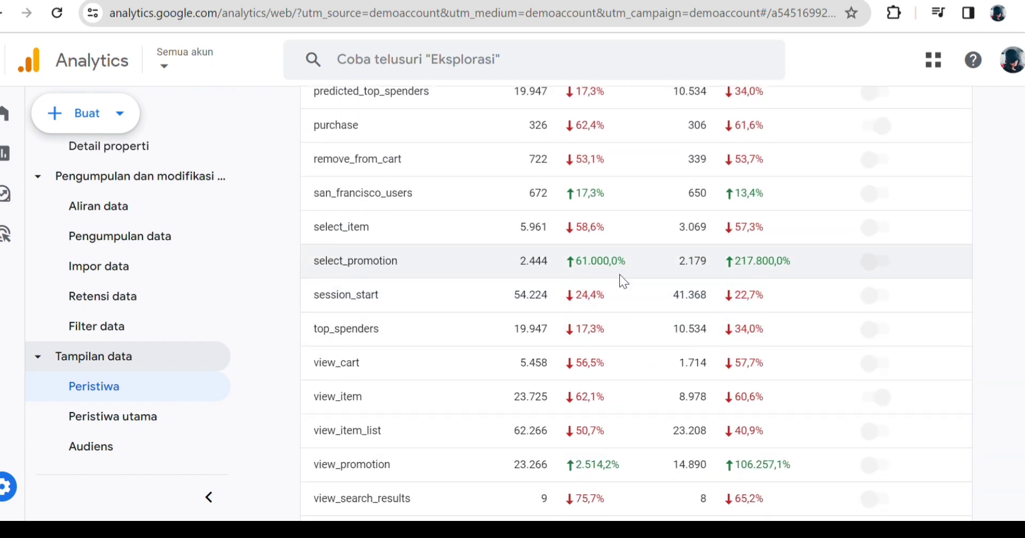
scroll(699, 406, down, 2)
scroll(705, 422, up, 11)
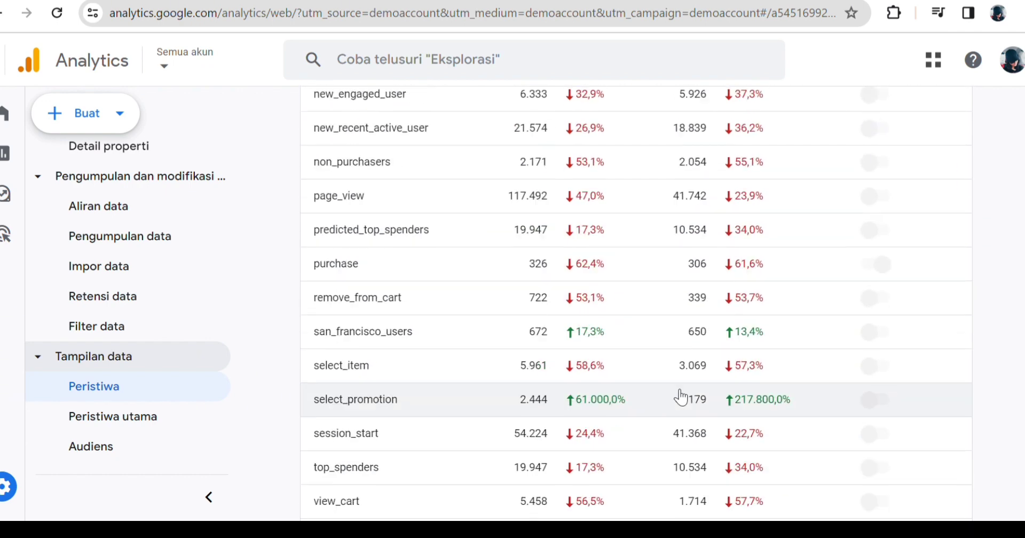
scroll(681, 321, up, 1)
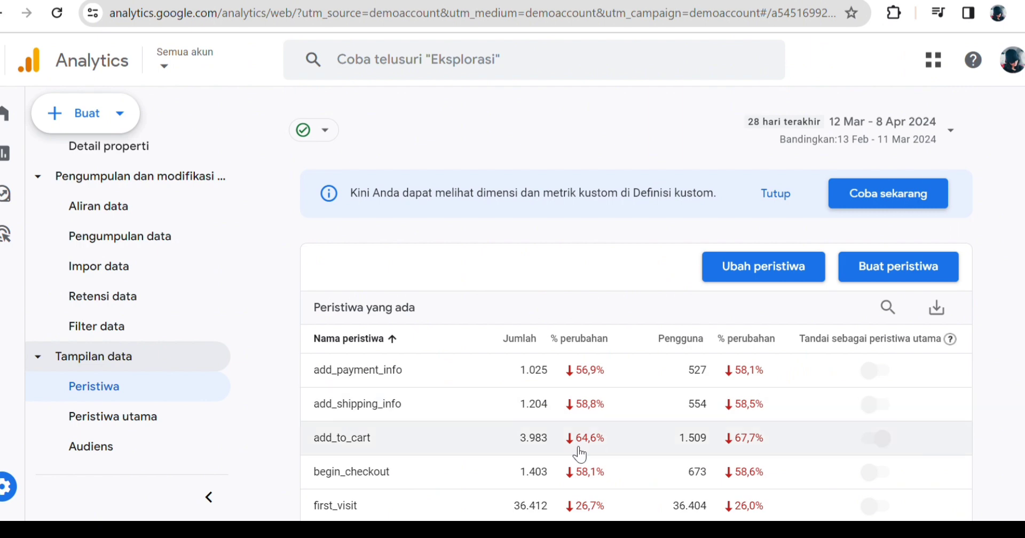
- Go through the existing events once more down to view_search_results, reviewing their names and counts, and return to the table's start
scroll(577, 451, down, 10)
scroll(496, 471, up, 6)
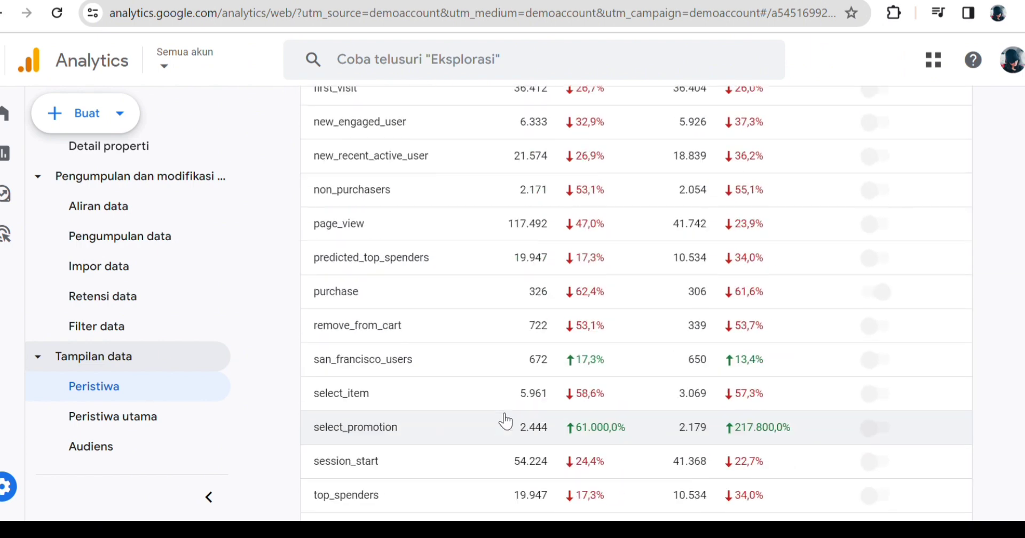
scroll(445, 345, down, 8)
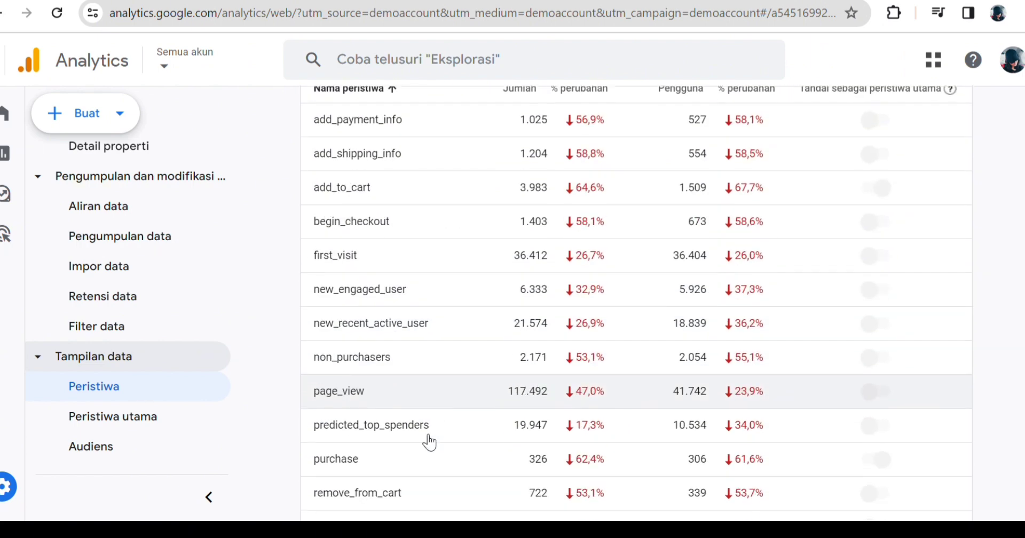
scroll(370, 452, down, 2)
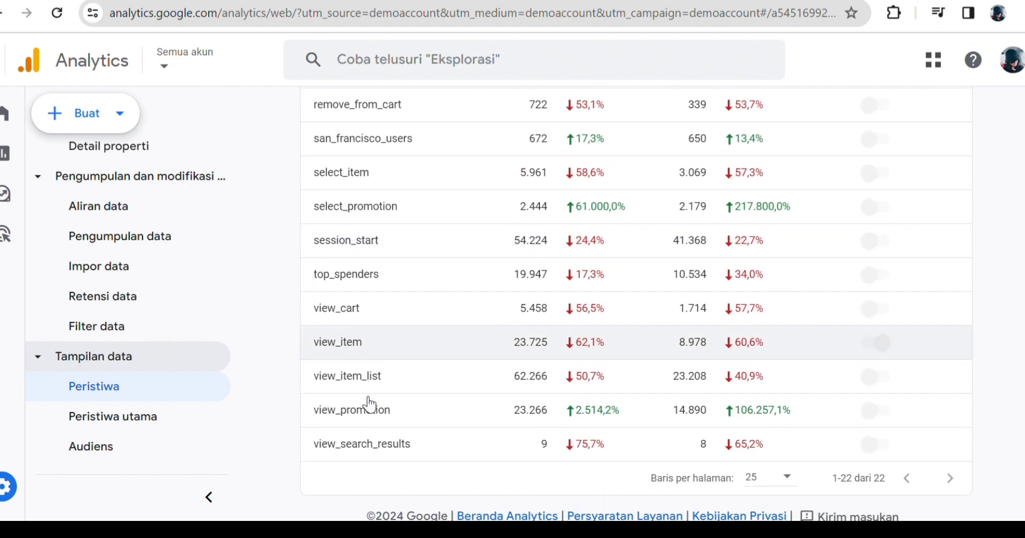
scroll(366, 423, up, 10)
scroll(390, 394, up, 3)
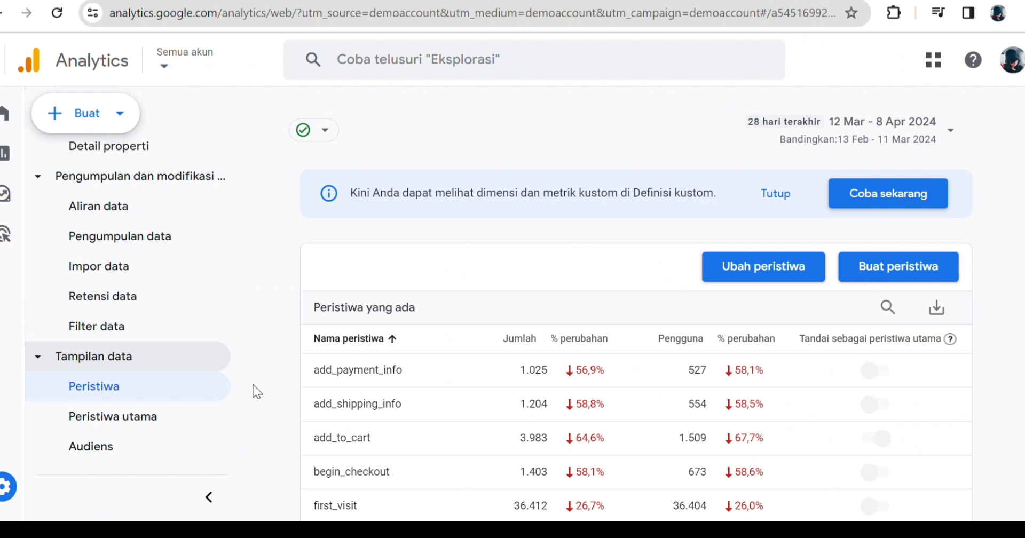
scroll(410, 315, down, 2)
scroll(410, 315, down, 7)
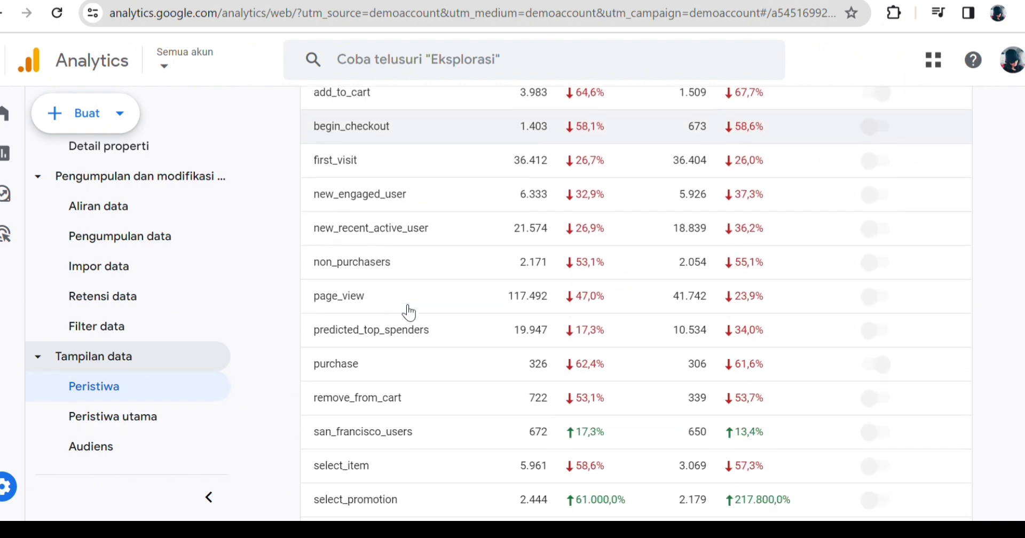
scroll(409, 312, up, 9)
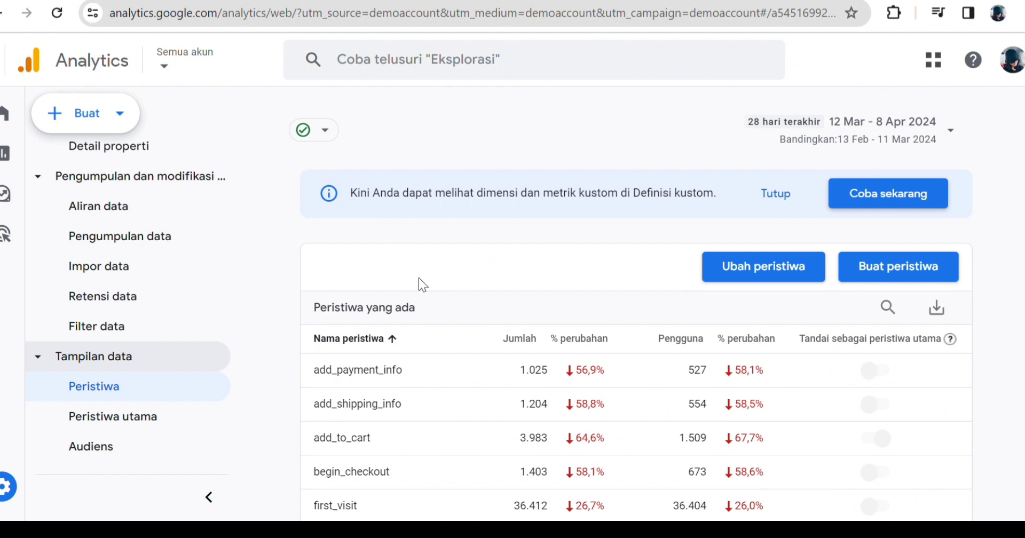
- Open the Buat peristiwa view, sort the custom events by name, and try its search field, leaving it empty
click(927, 269)
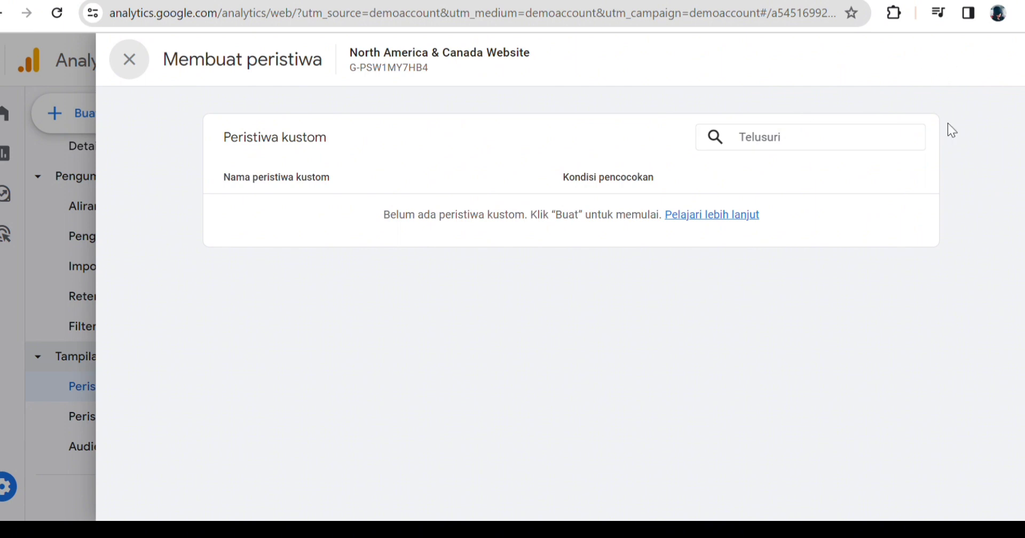
click(407, 192)
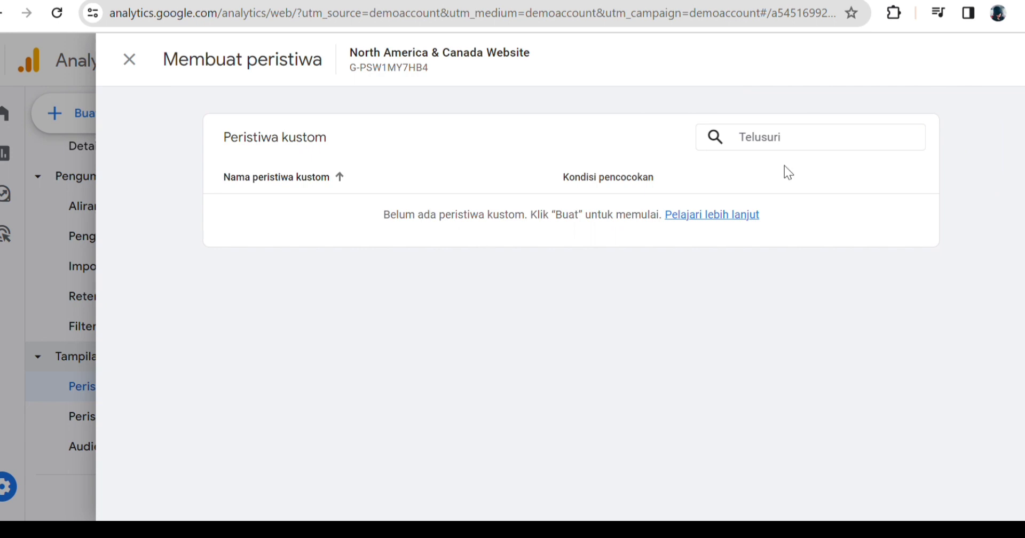
click(809, 136)
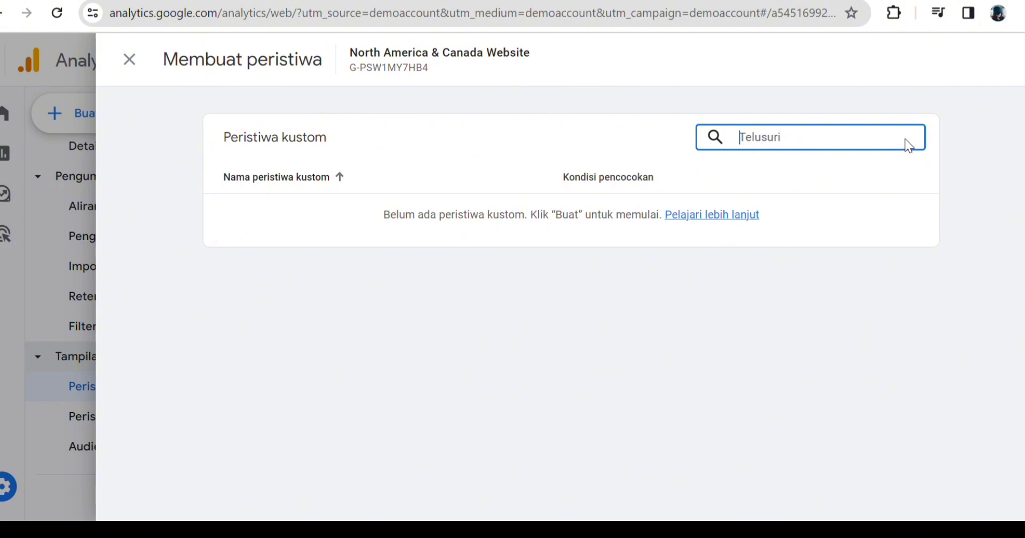
text(ge)
key(BackSpace)
key(BackSpace)
- Read the linked help article on creating and modifying events, and close both the article and the Membuat peristiwa view
click(734, 216)
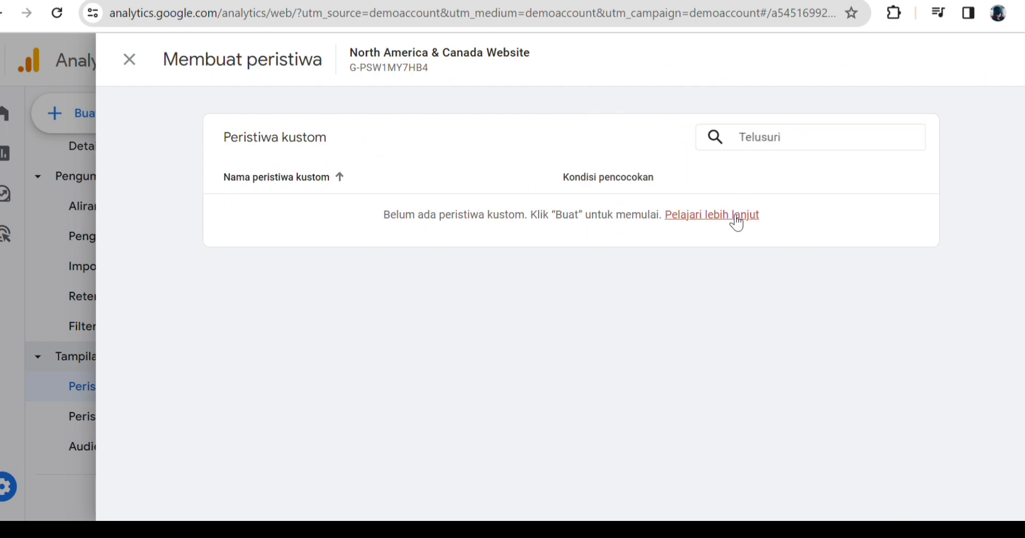
scroll(521, 331, down, 10)
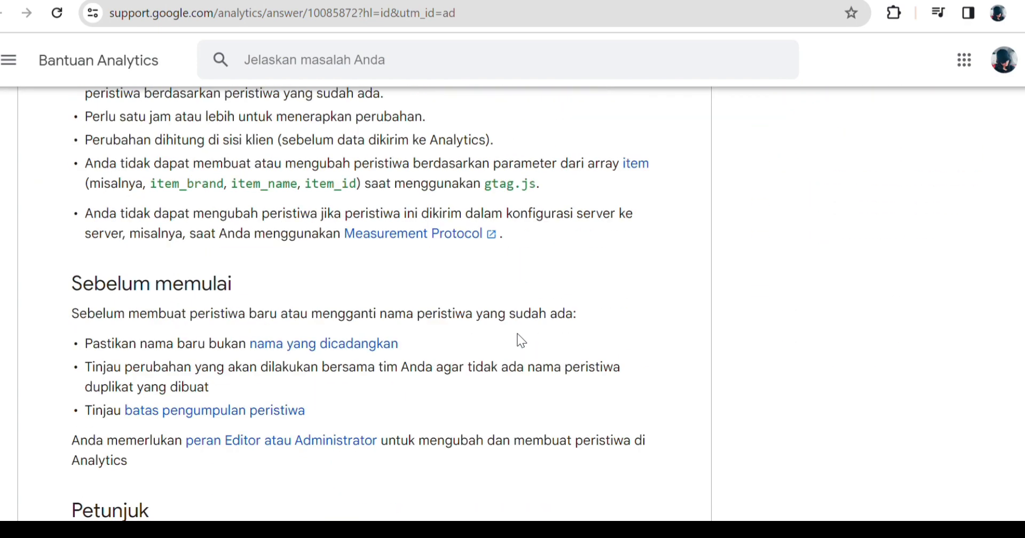
scroll(526, 299, up, 6)
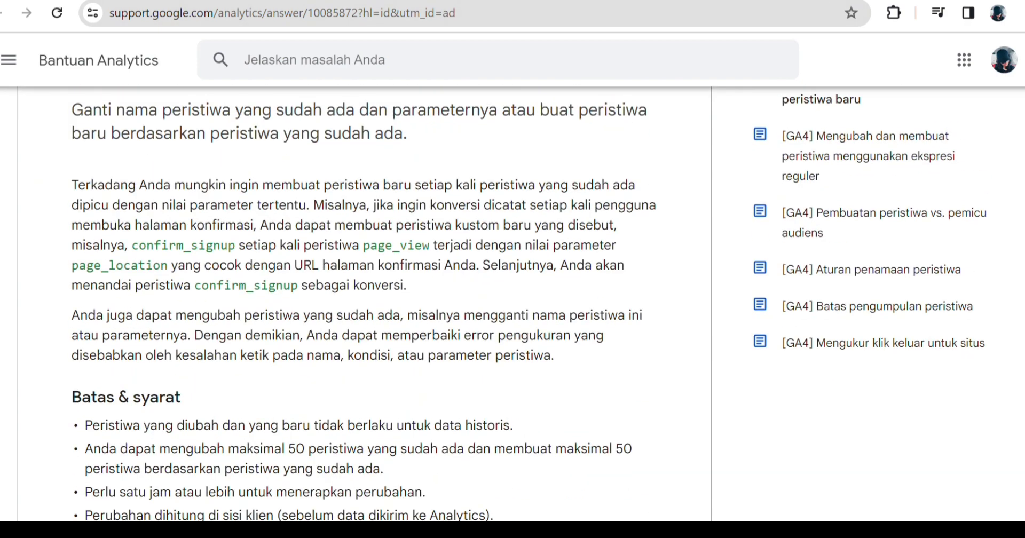
key(ctrl+w)
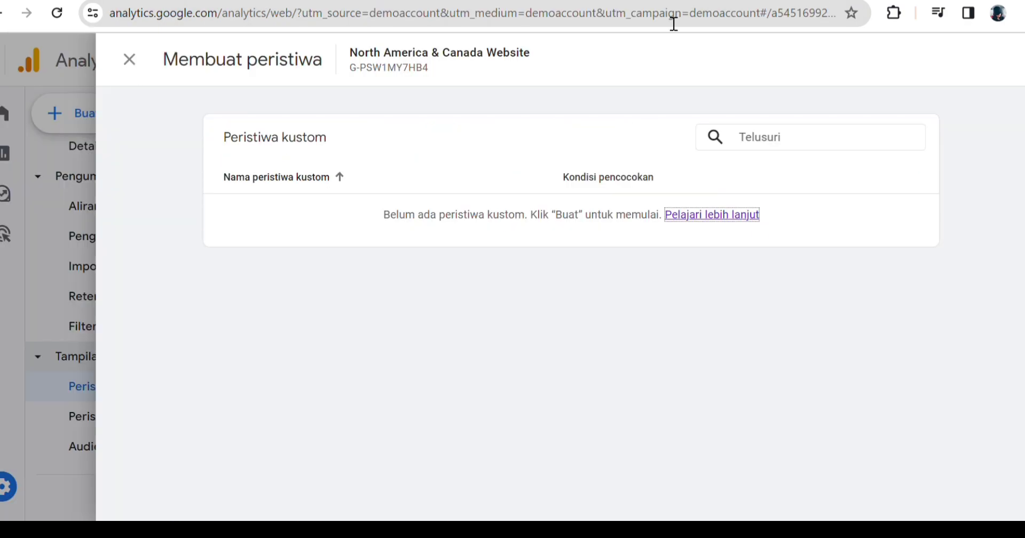
click(968, 69)
click(129, 59)
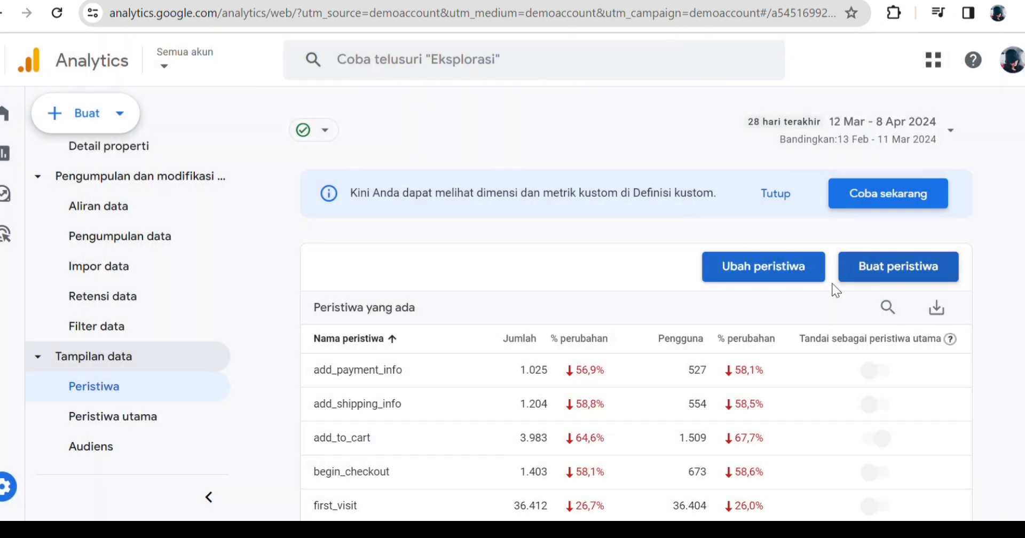
- Open the Ubah peristiwa view to inspect the event modifications, and close it
click(803, 280)
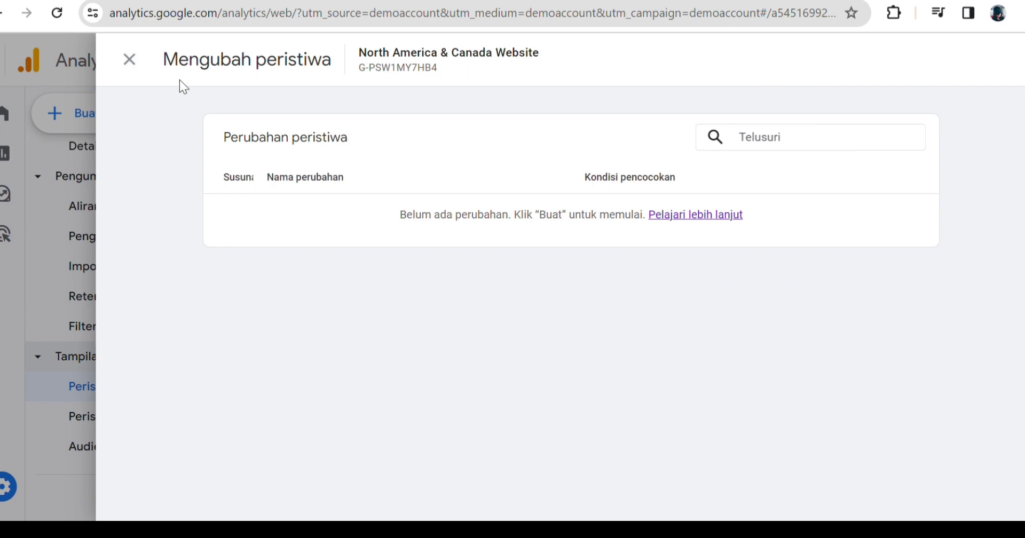
click(140, 61)
click(367, 102)
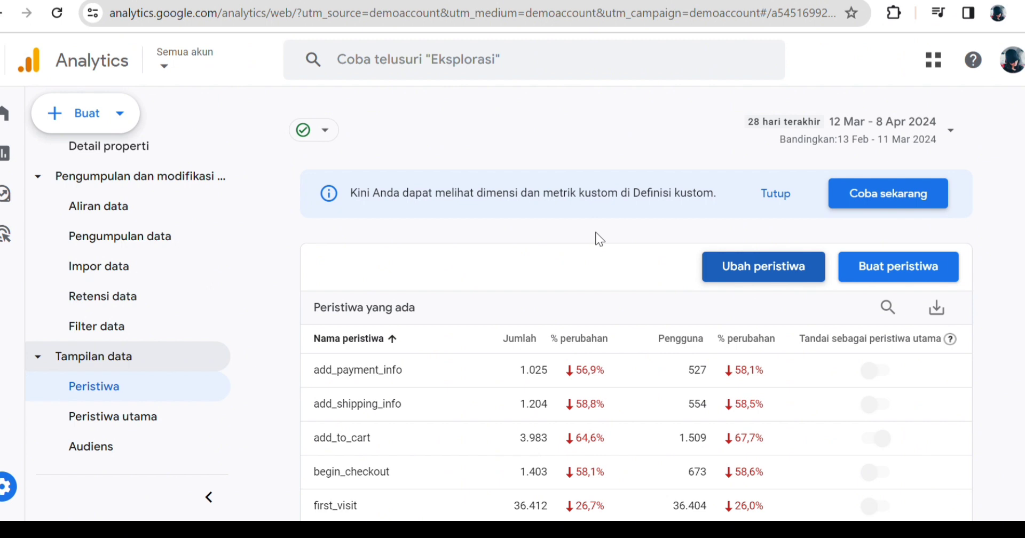
- Open the Peristiwa utama page and examine its table of key events
click(146, 437)
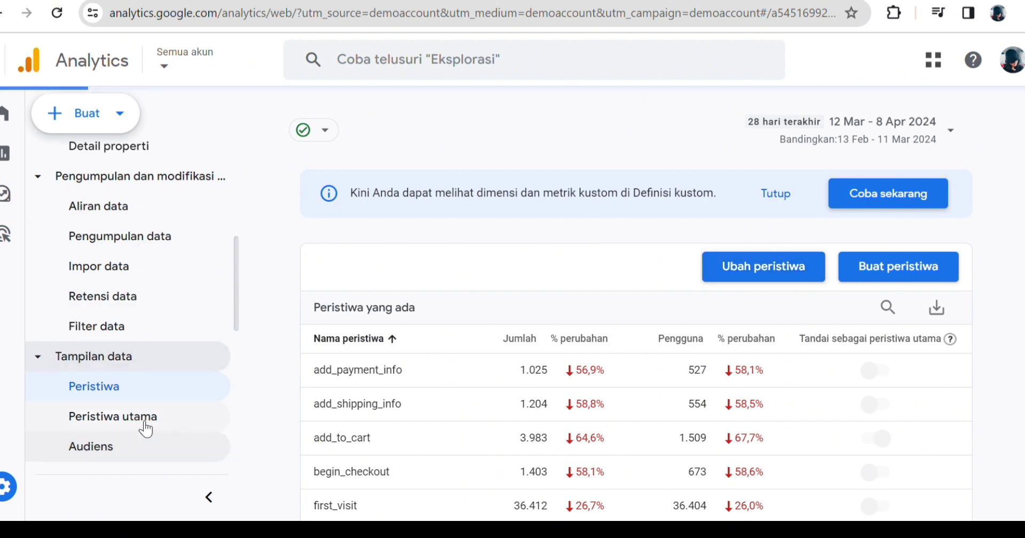
click(149, 421)
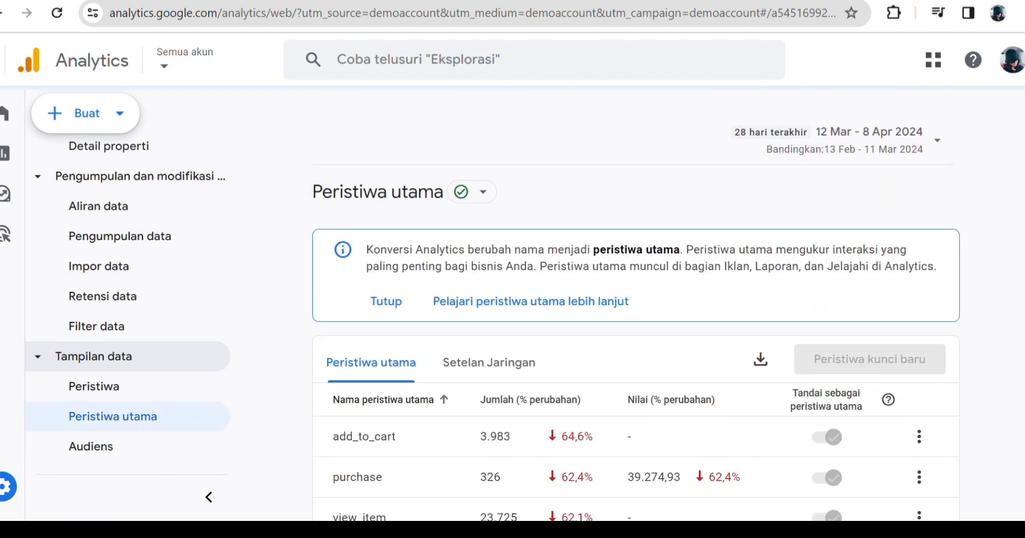
scroll(912, 353, down, 2)
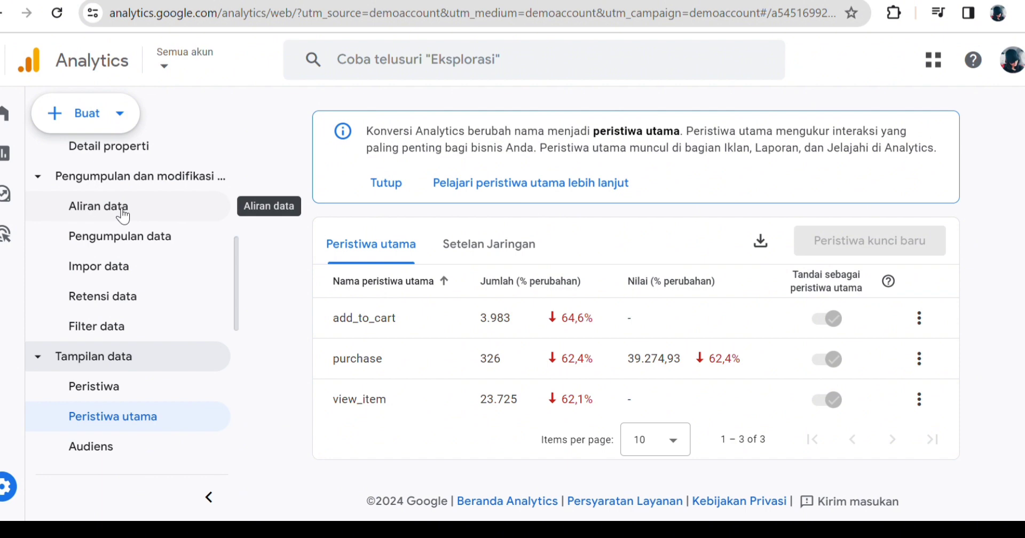
- Open the North America & Canada Website stream from Aliran data, review its event and Google tag settings, and close the details
click(123, 211)
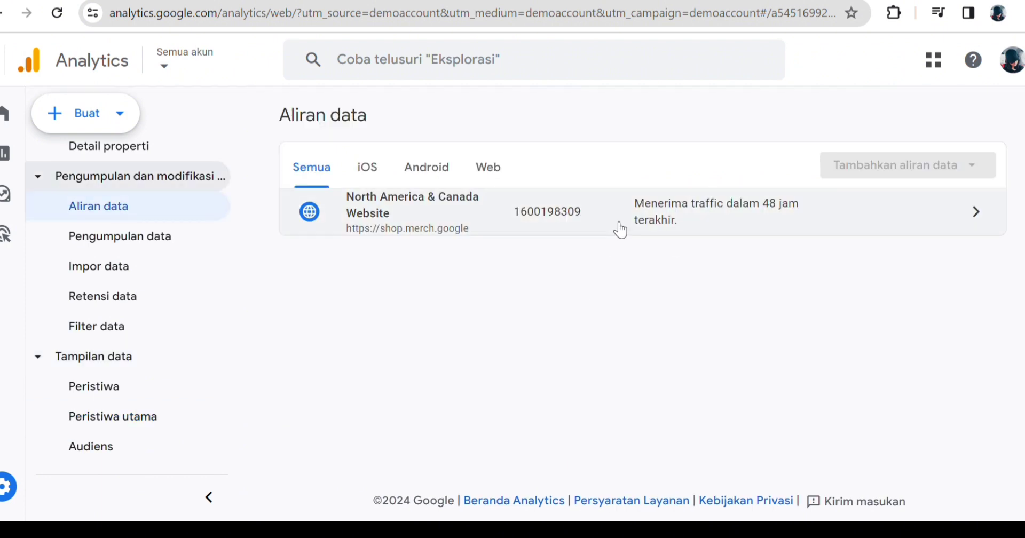
click(976, 212)
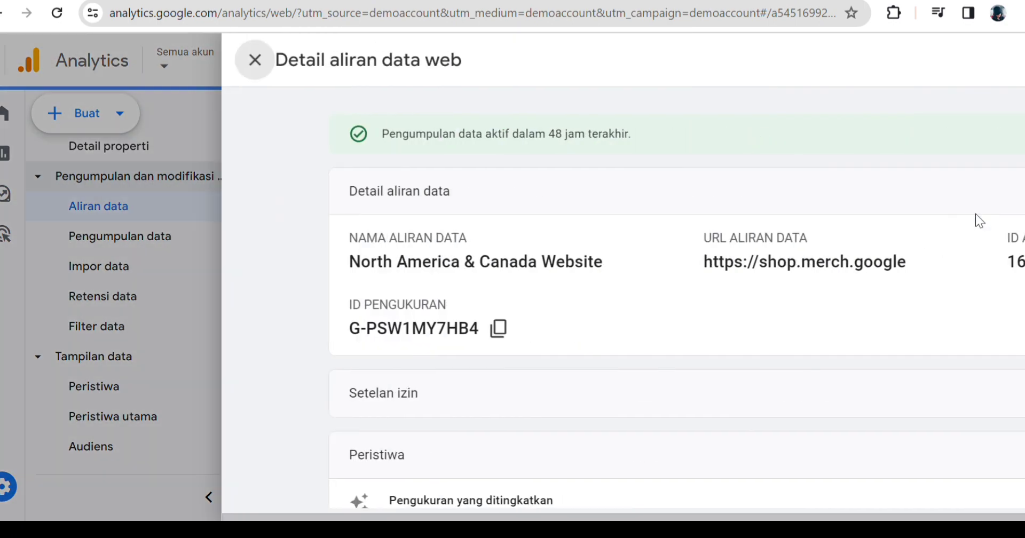
scroll(585, 323, down, 6)
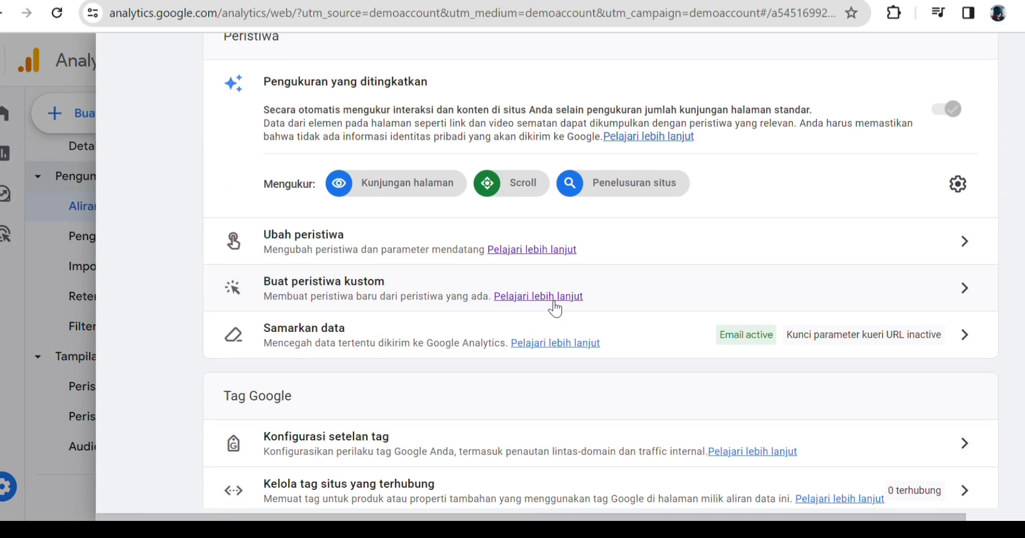
scroll(540, 341, up, 6)
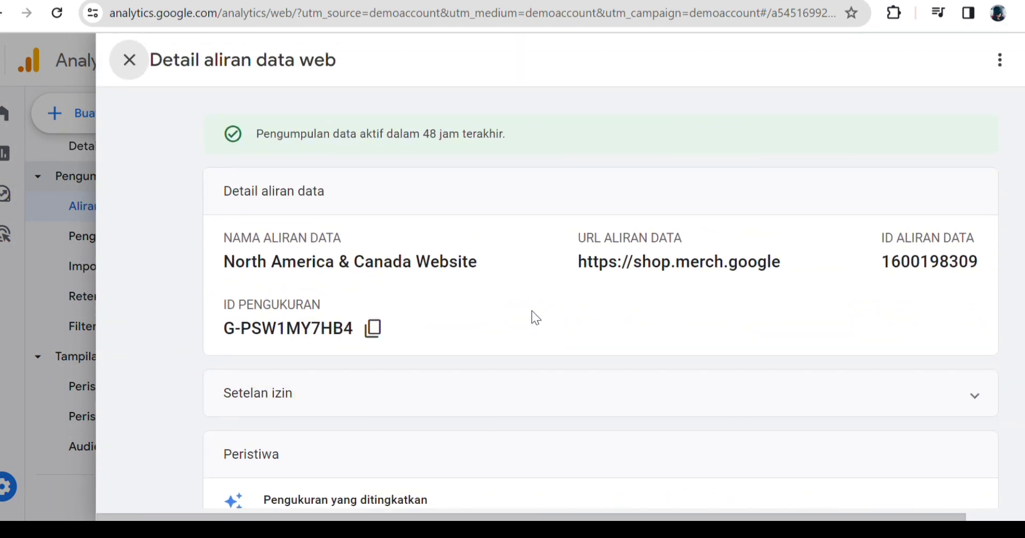
click(129, 60)
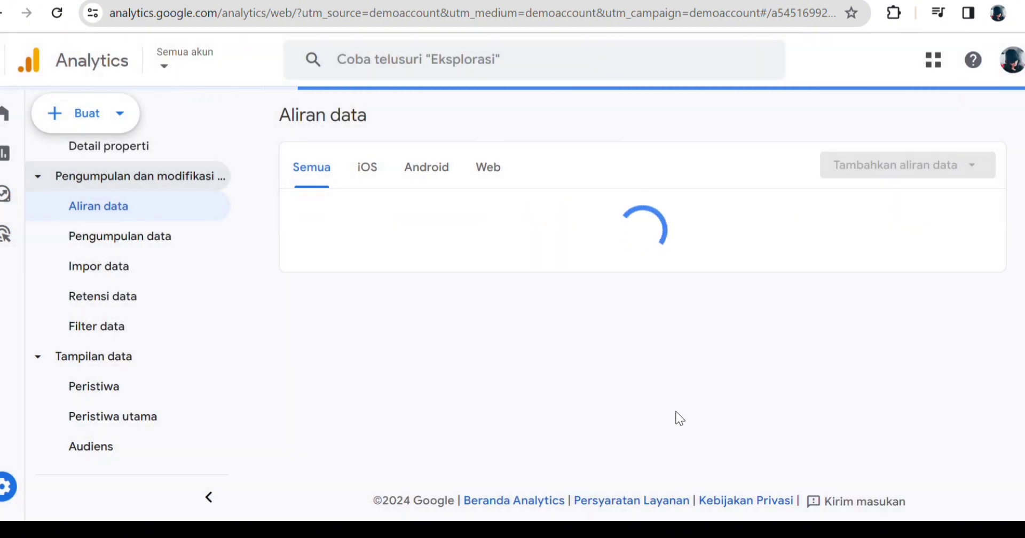